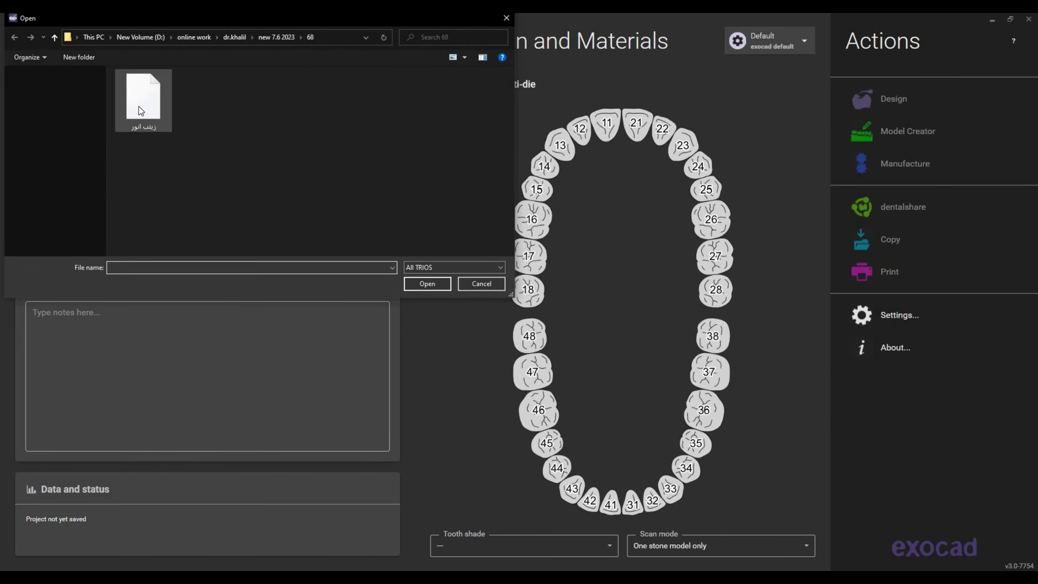
Set tooth 35 as a screw-retained anatomic crown, with the scan body in the main scan
key(Return)
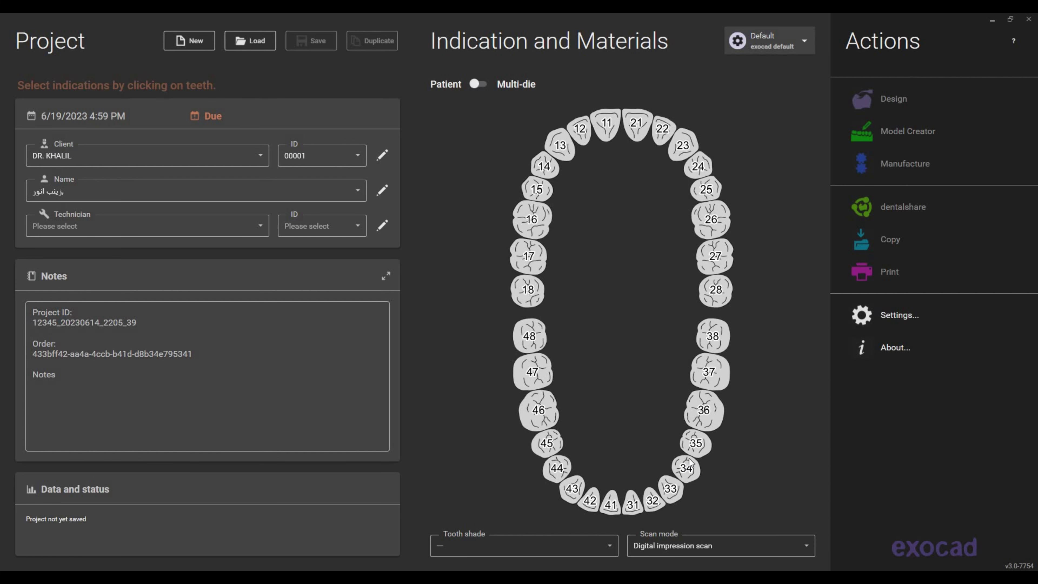
click(698, 441)
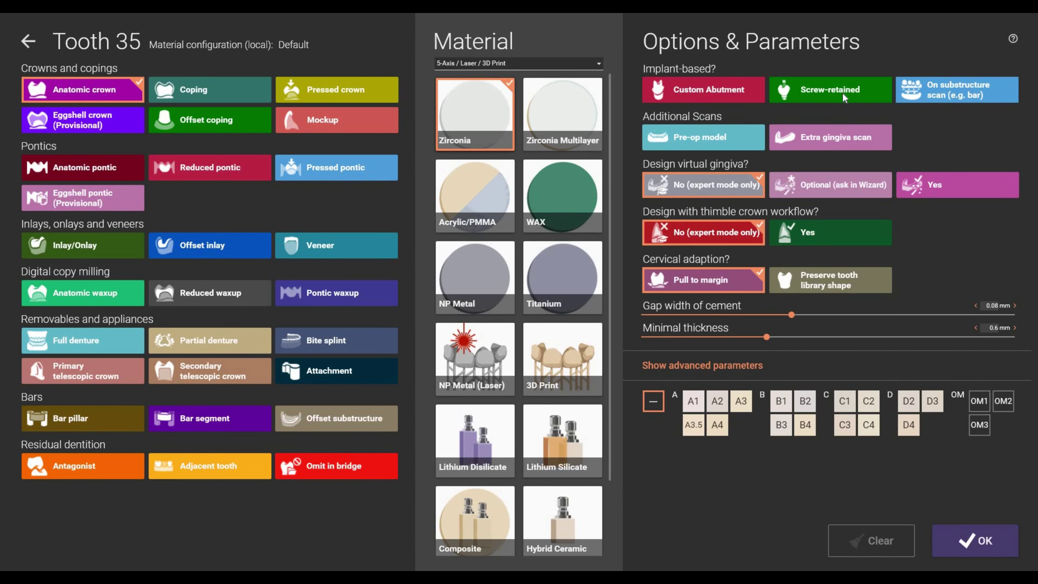
click(843, 92)
click(971, 145)
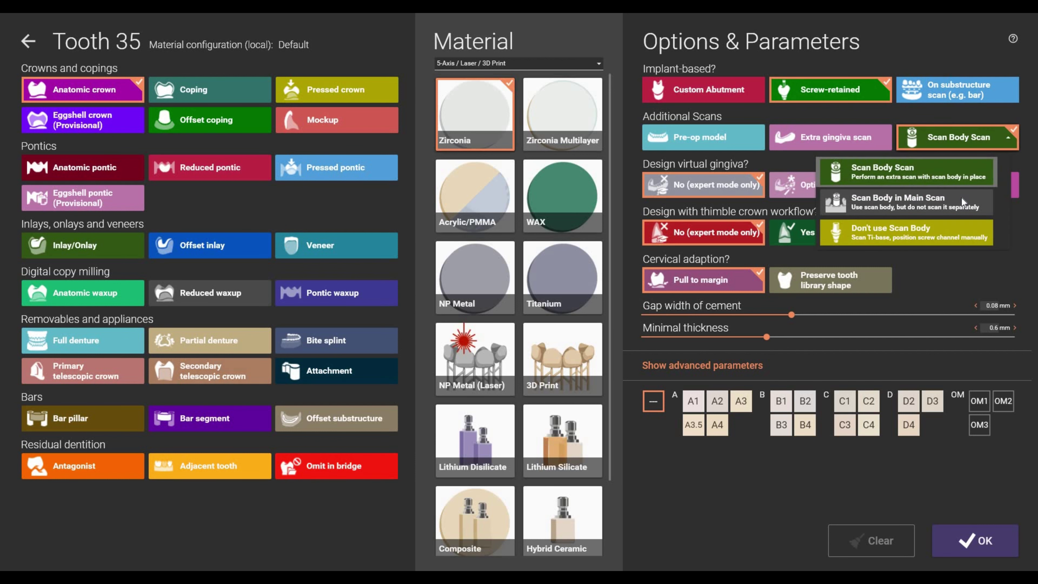
click(962, 202)
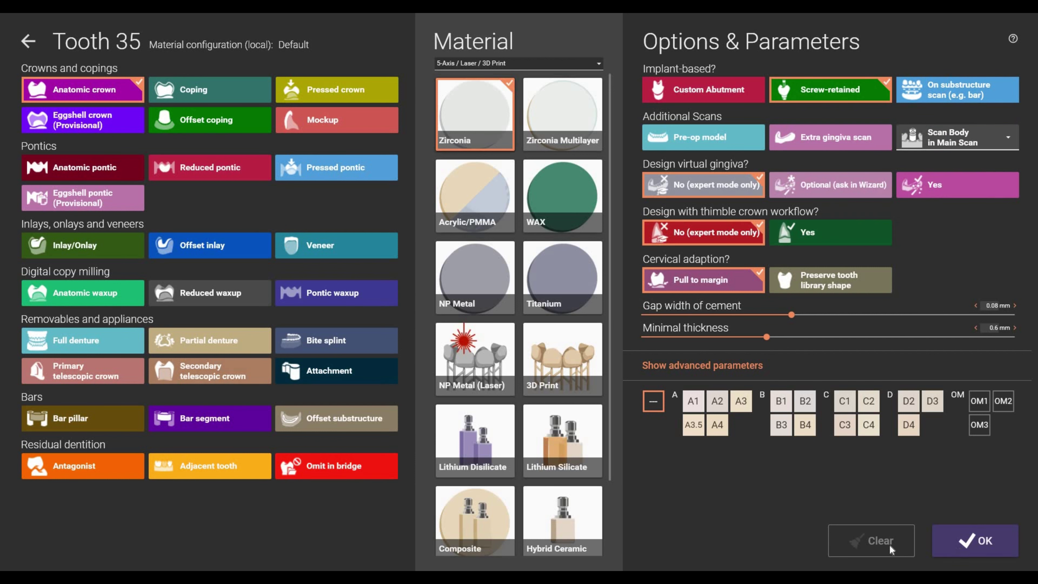
key(Return)
Make tooth 36 an anatomic crown, 37 an adjacent tooth and upper 23 the antagonist
click(703, 410)
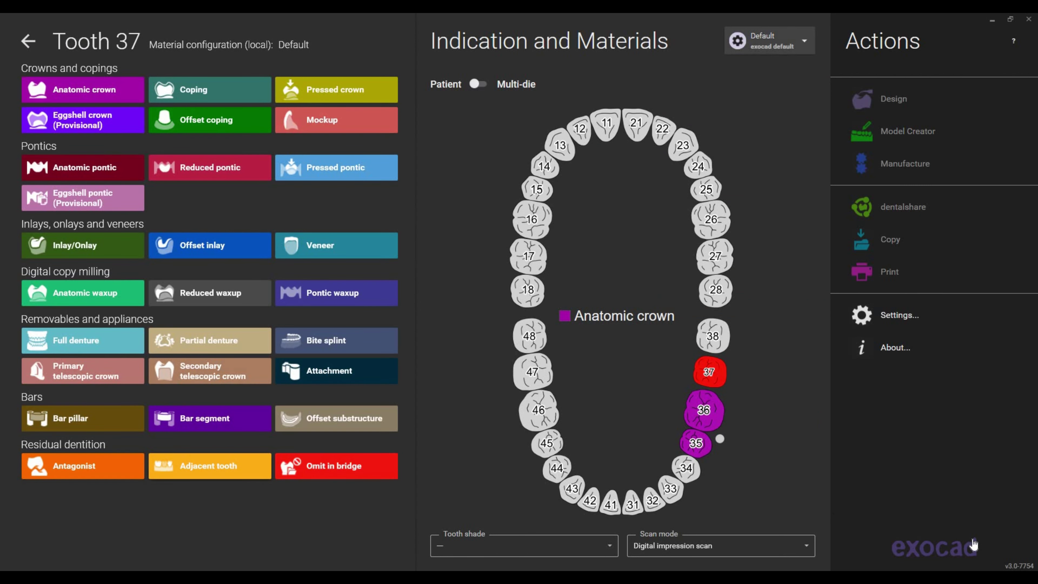
click(208, 466)
key(Return)
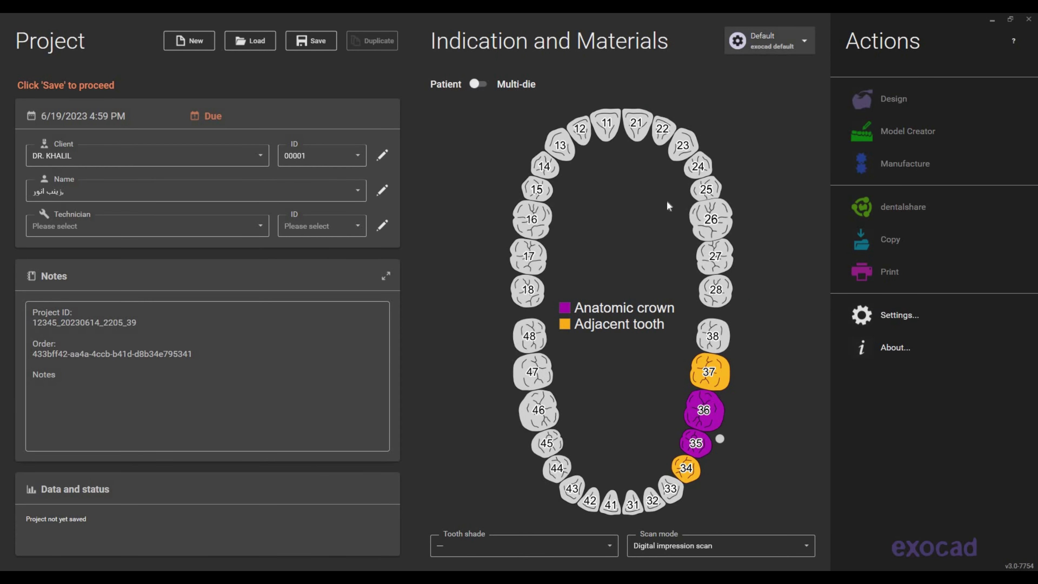
click(682, 145)
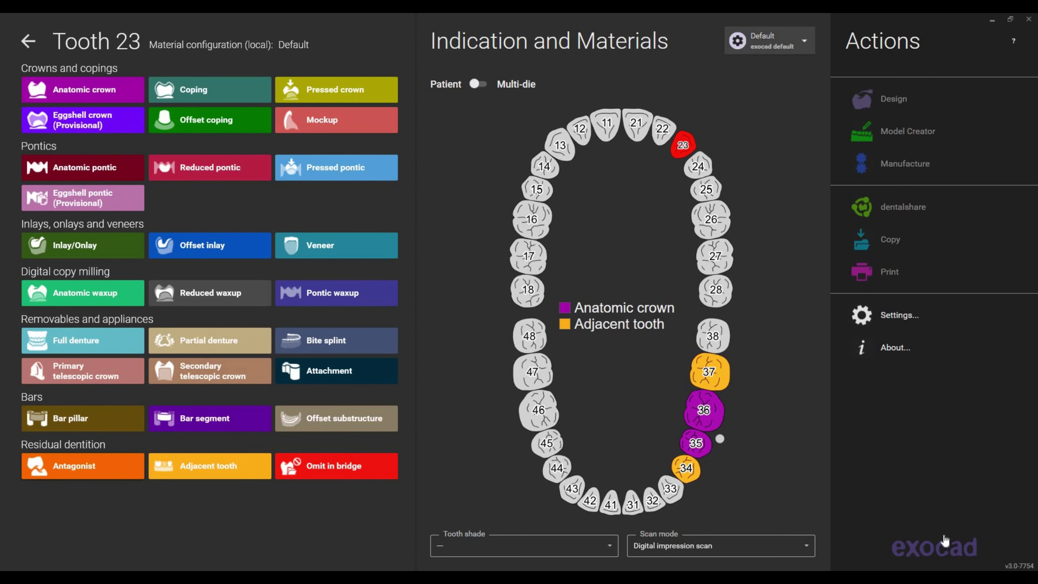
click(81, 466)
key(Return)
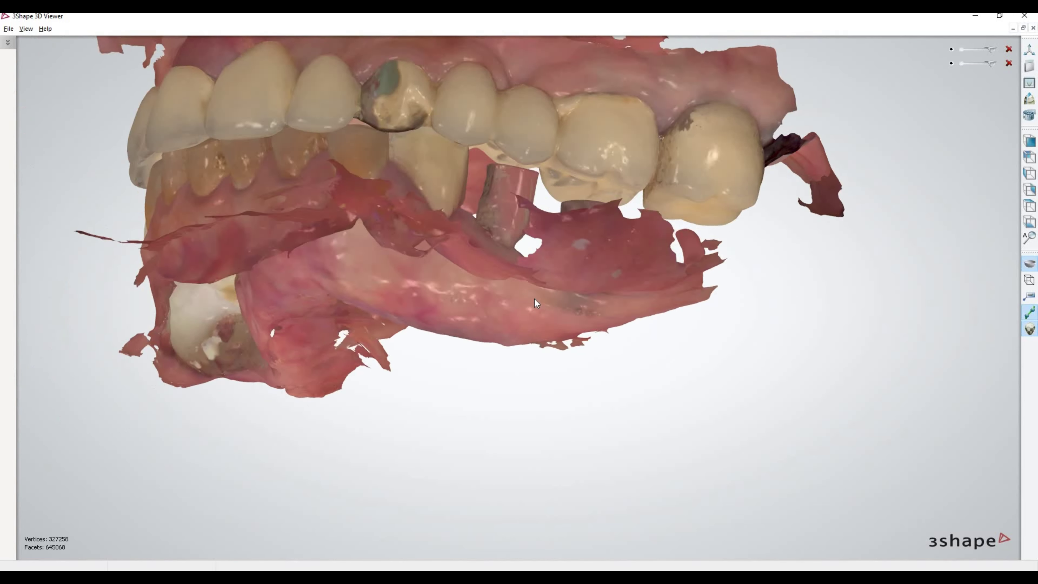
Rotate the intraoral scan to a frontal view of the bite showing both scan bodies
mouse_move(551, 291)
right_down()
mouse_move(551, 312)
mouse_move(604, 317)
mouse_move(563, 321)
mouse_move(842, 130)
mouse_move(961, 26)
right_up()
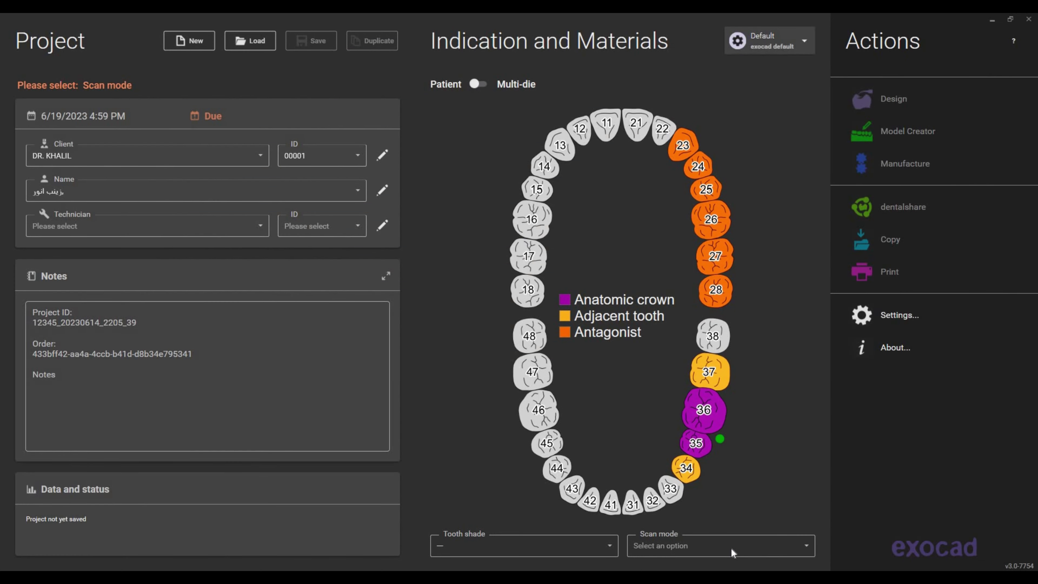
Choose 'Two stone models in occlusion' as scan mode, save the project and launch the design
click(731, 551)
scroll(752, 351, down, 1)
scroll(753, 357, up, 1)
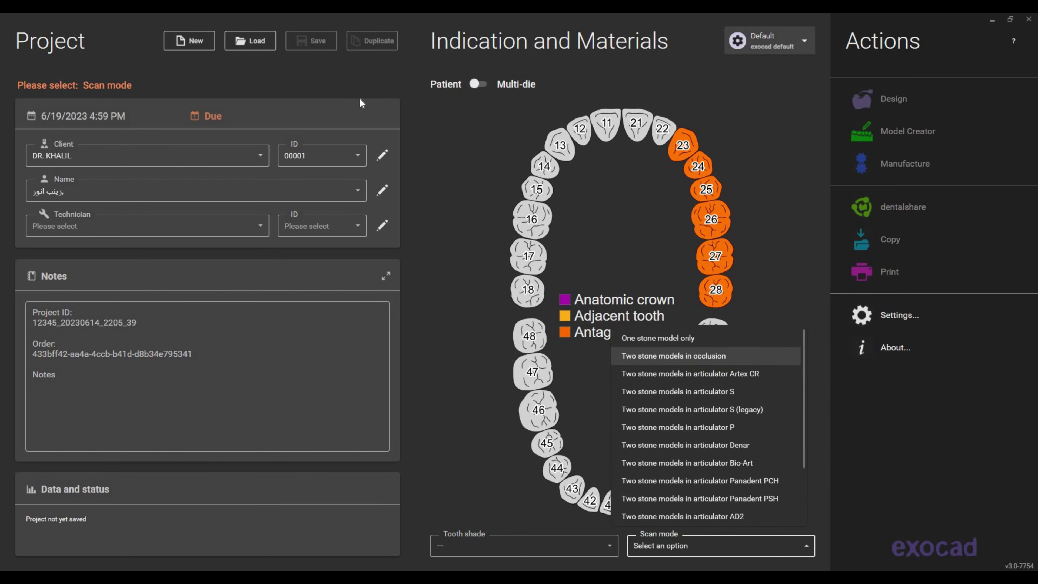
key(Return)
click(898, 99)
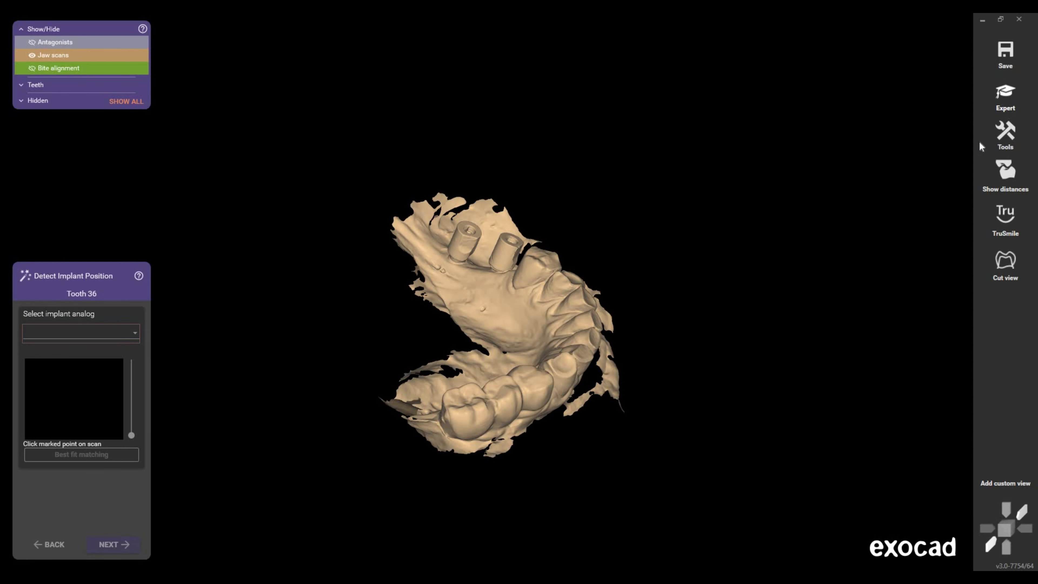
Switch to Expert mode and reorient the lower jaw scan to an occlusal view
click(1005, 94)
right_click(772, 180)
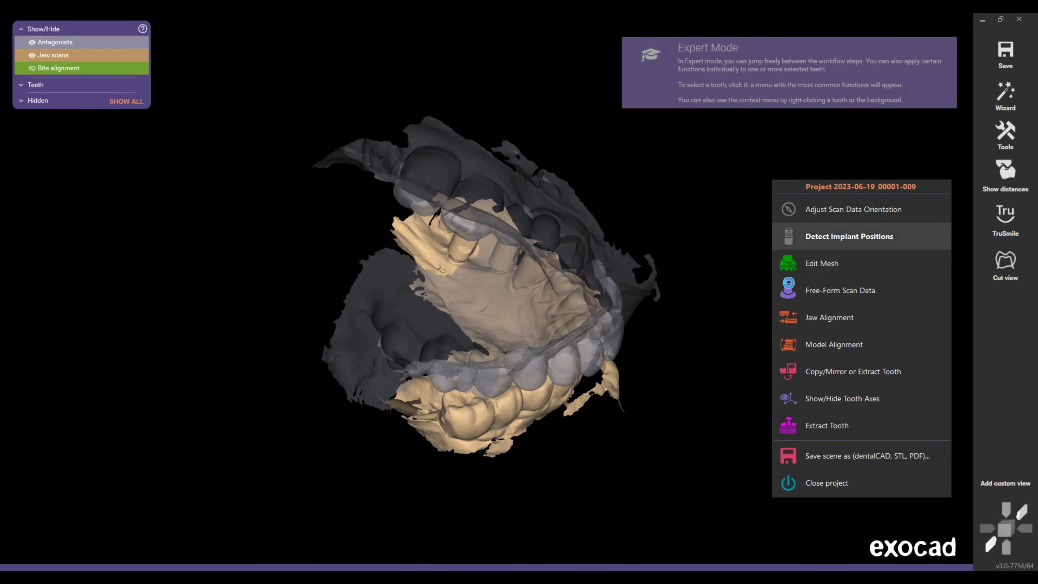
click(853, 209)
right_drag(720, 457, 234, 402)
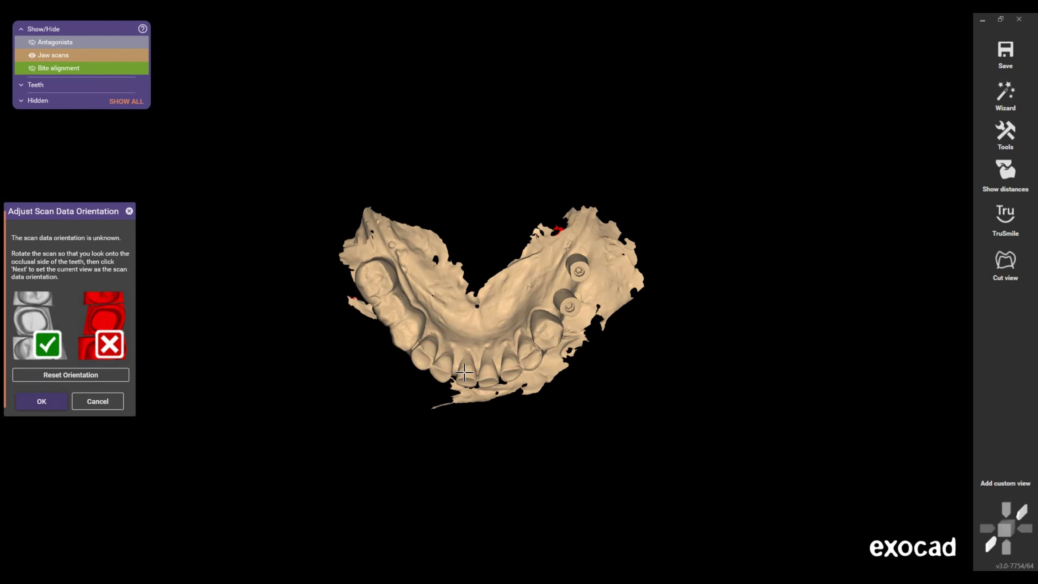
click(47, 401)
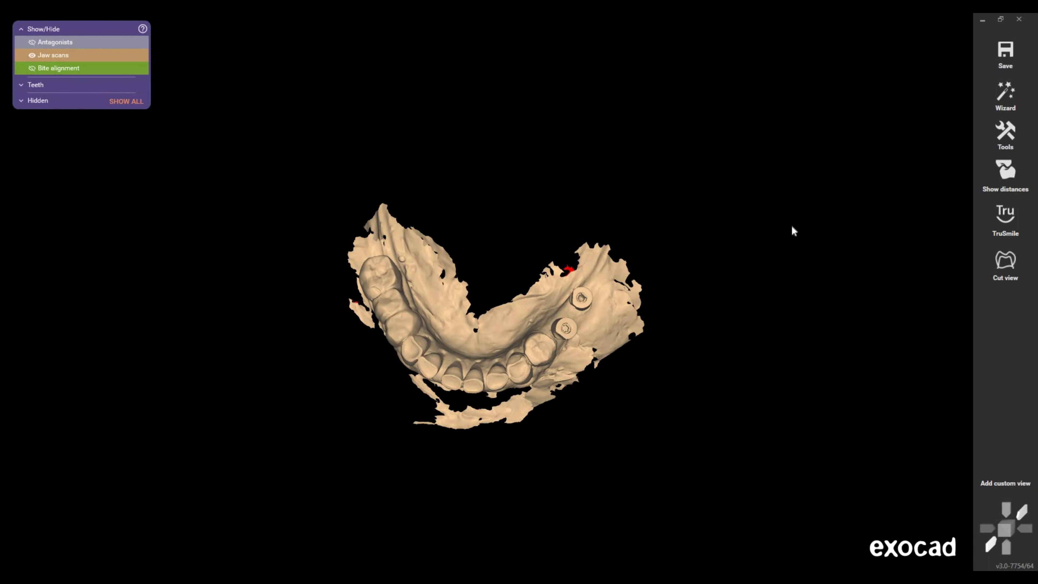
click(510, 374)
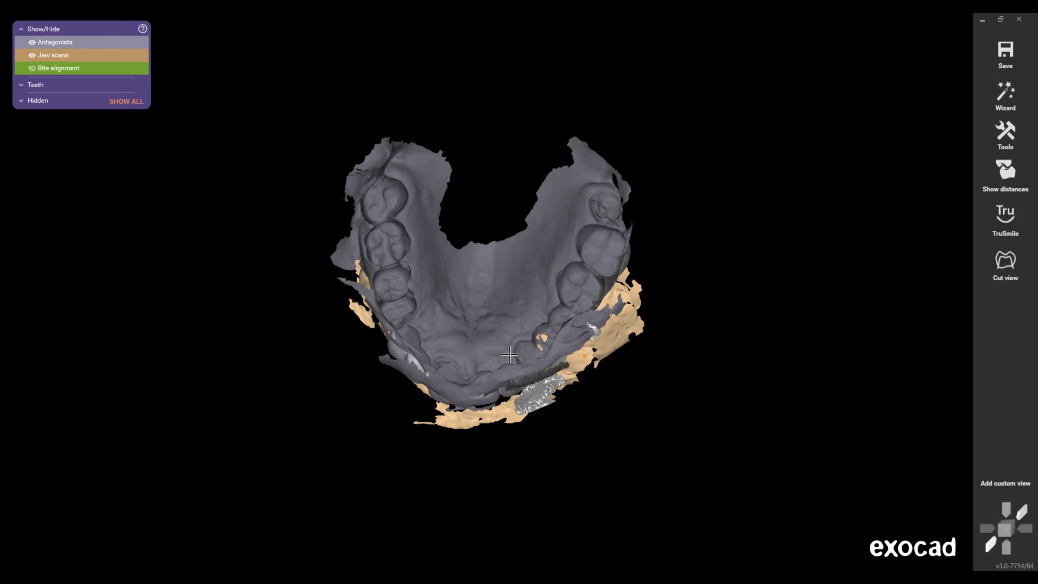
Hide the bite scan and outline the upper scan's gum edge for trimming
middle_click(541, 281)
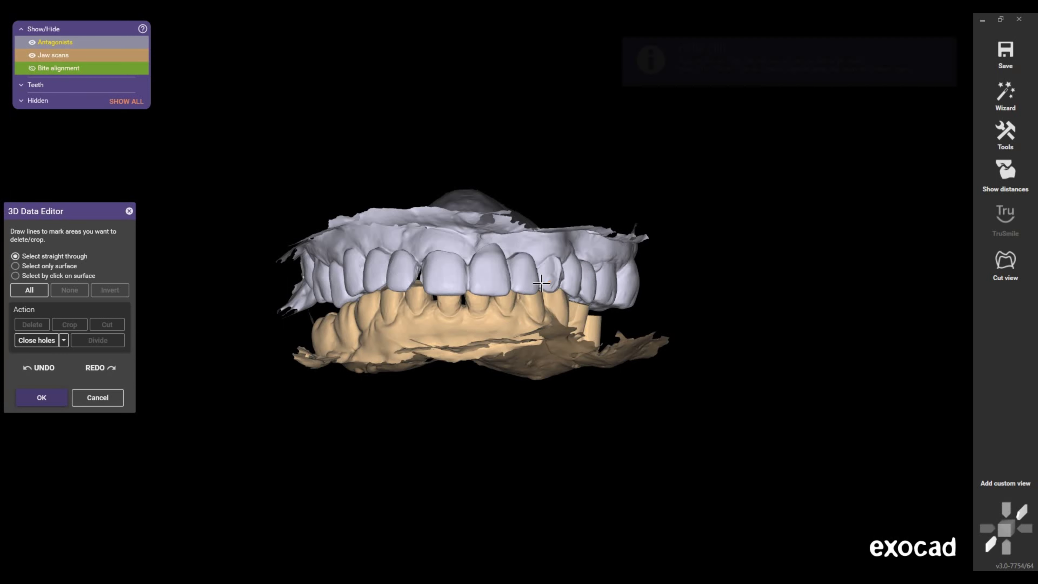
click(660, 233)
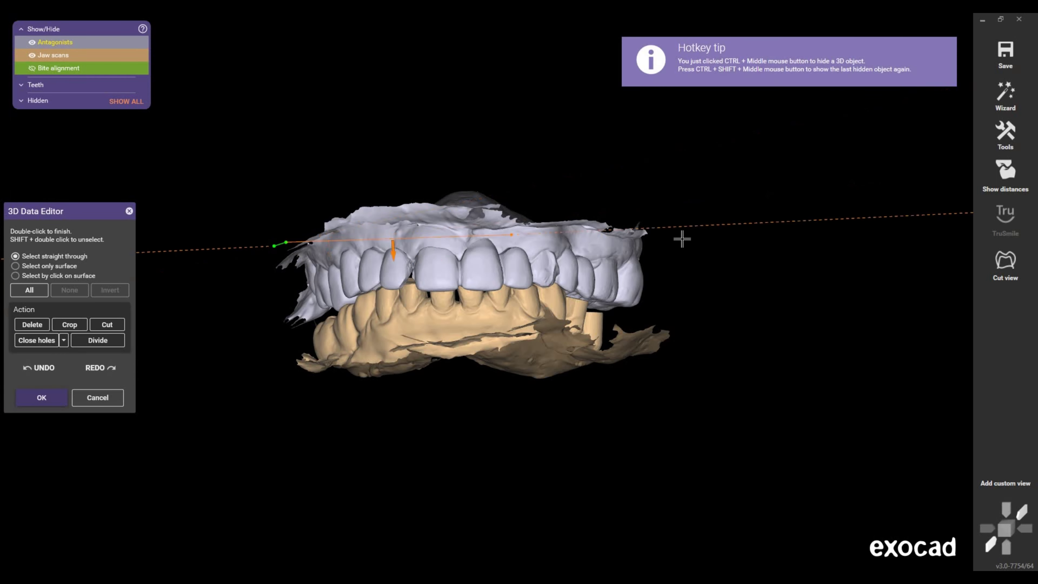
double_click(677, 238)
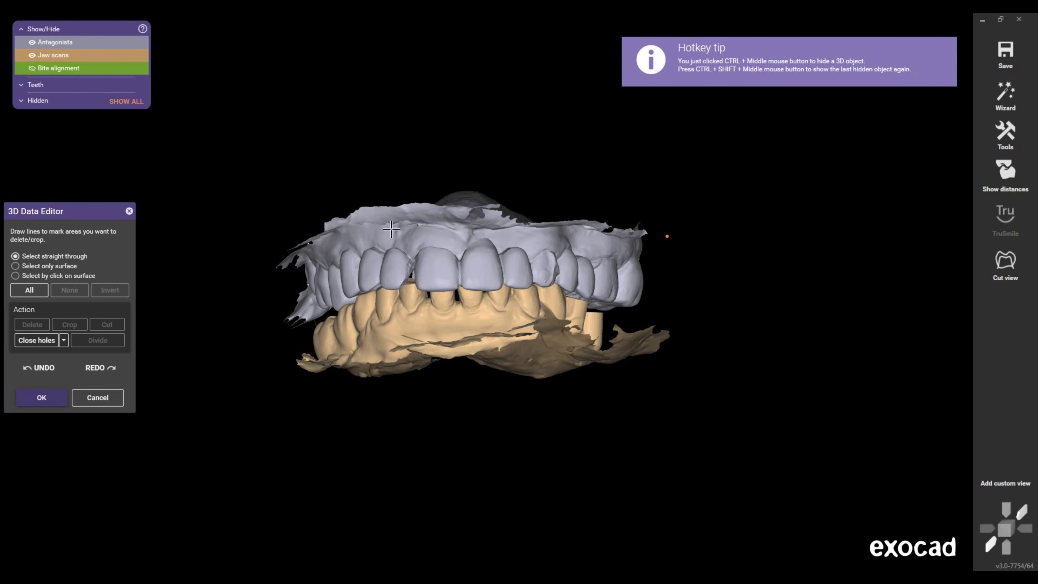
click(292, 232)
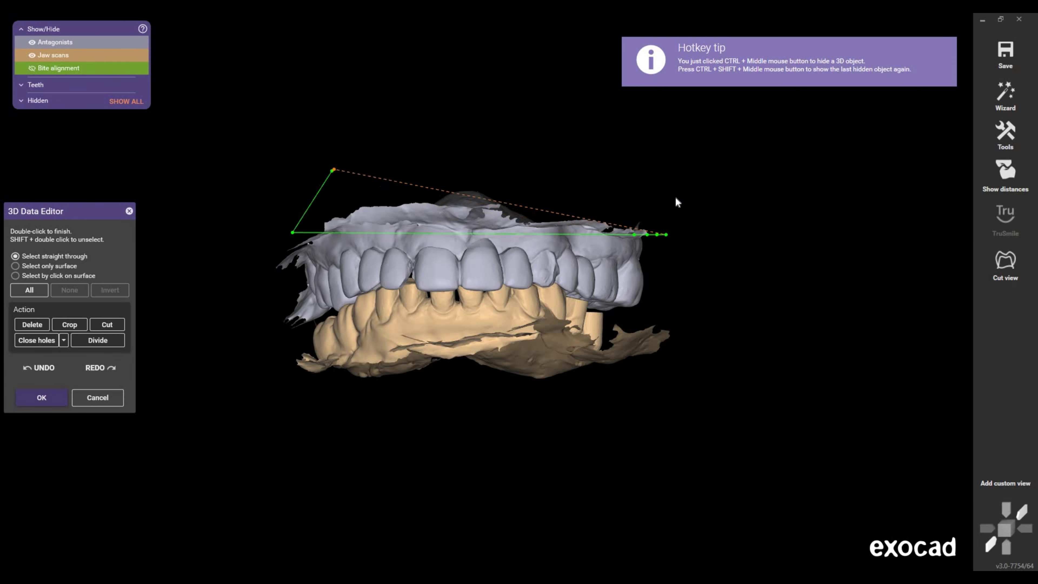
double_click(248, 292)
Hide the lower jaw and select the left and lower-left gum flaps of the upper scan
ctrl+middle_click(439, 308)
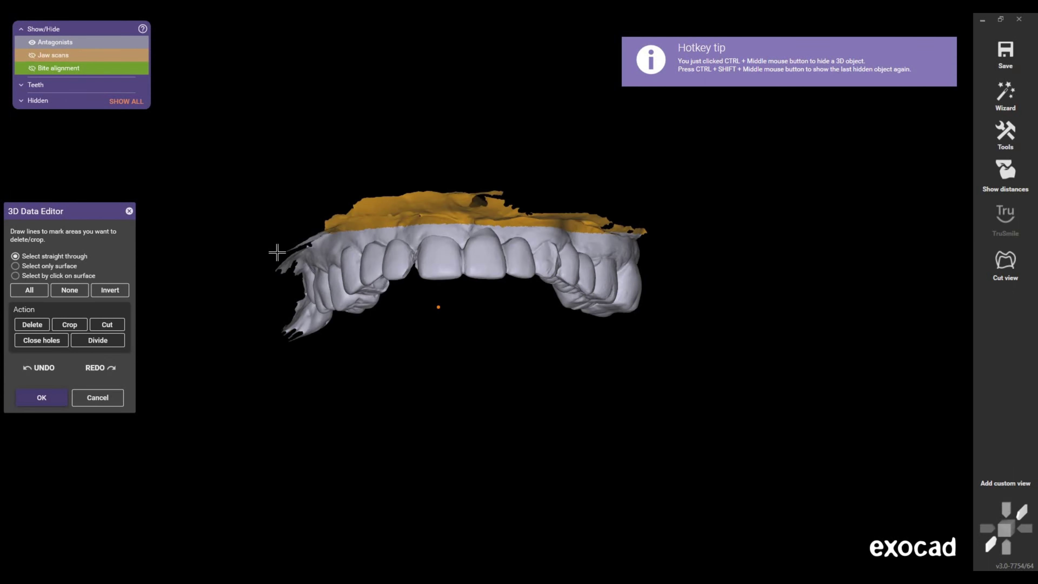
right_drag(277, 252, 286, 319)
scroll(285, 319, up, 2)
click(298, 334)
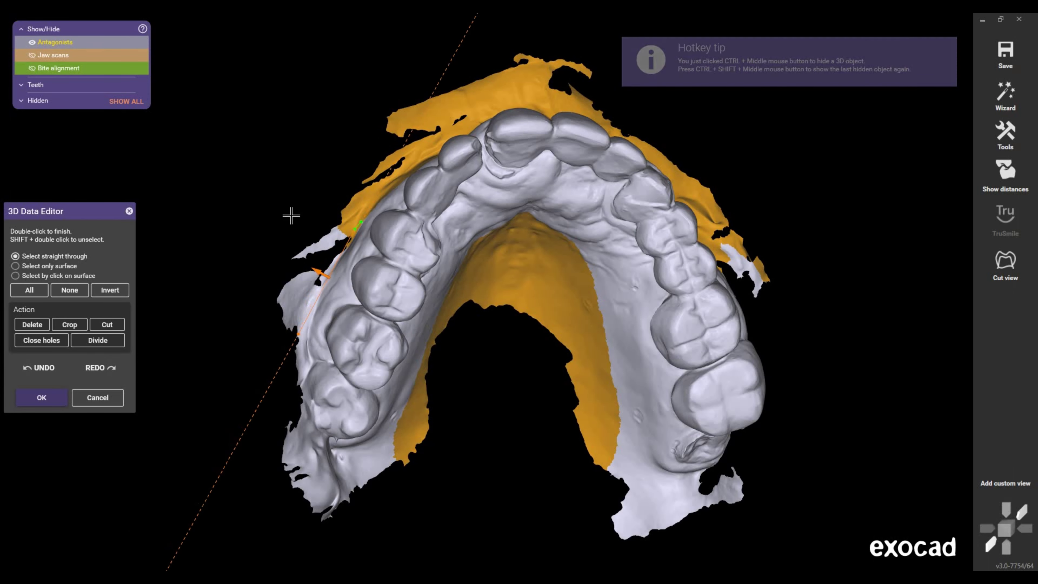
click(230, 467)
click(335, 204)
double_click(289, 411)
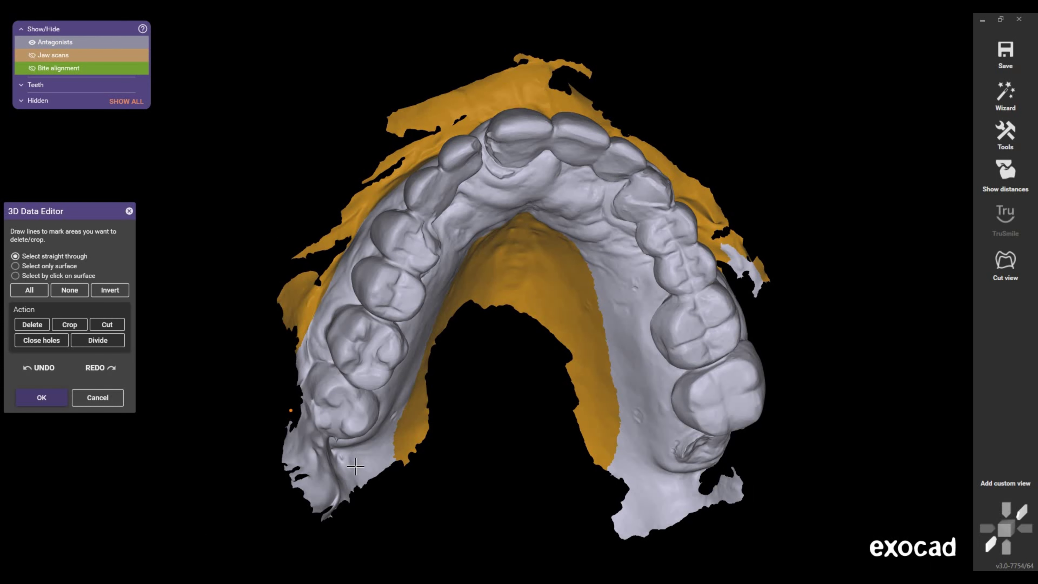
click(363, 477)
click(367, 541)
click(243, 534)
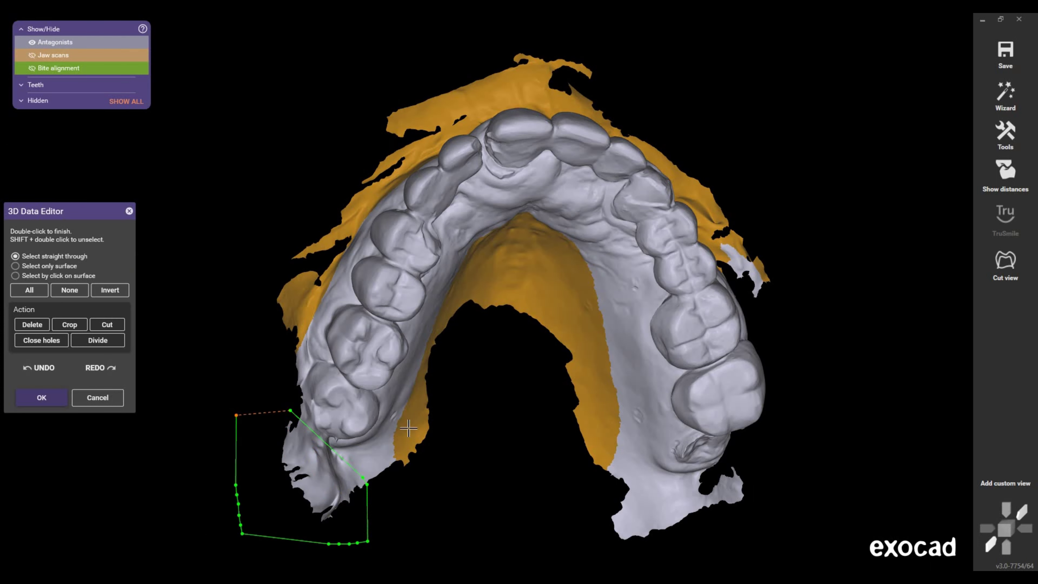
double_click(344, 468)
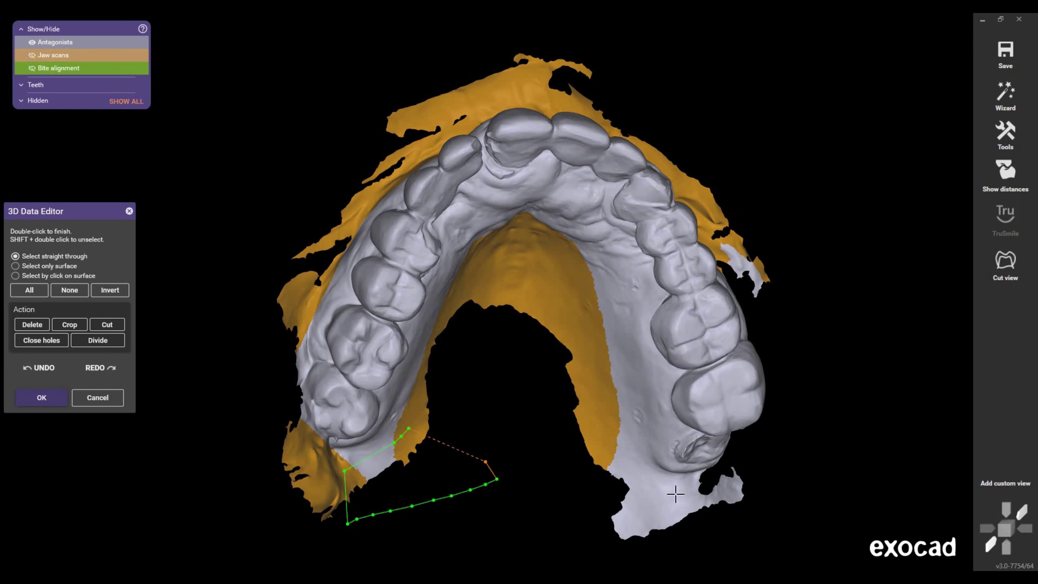
Select the lower-right and top loose gum flaps and delete all selected flaps
click(747, 481)
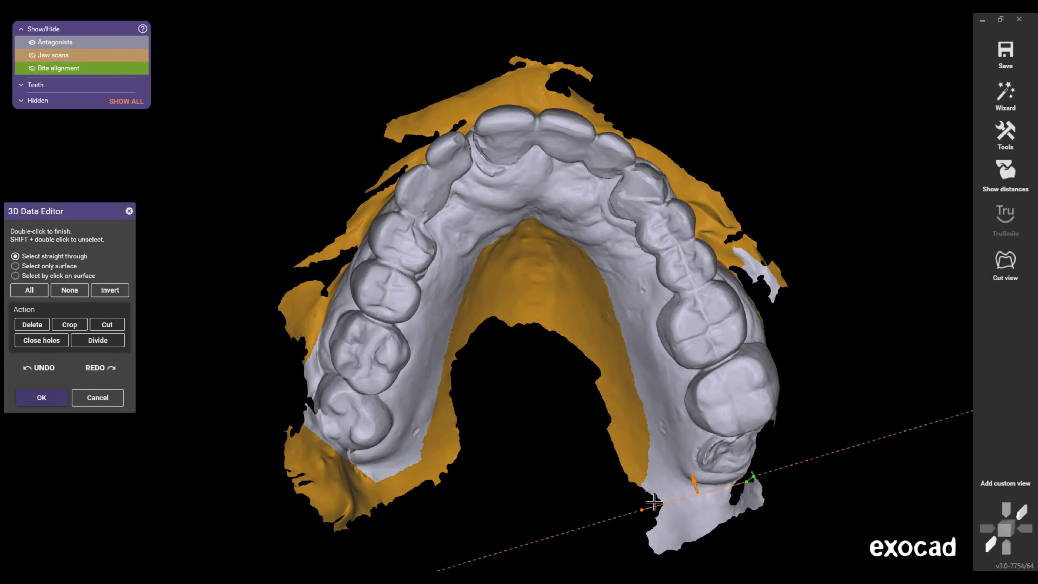
click(637, 514)
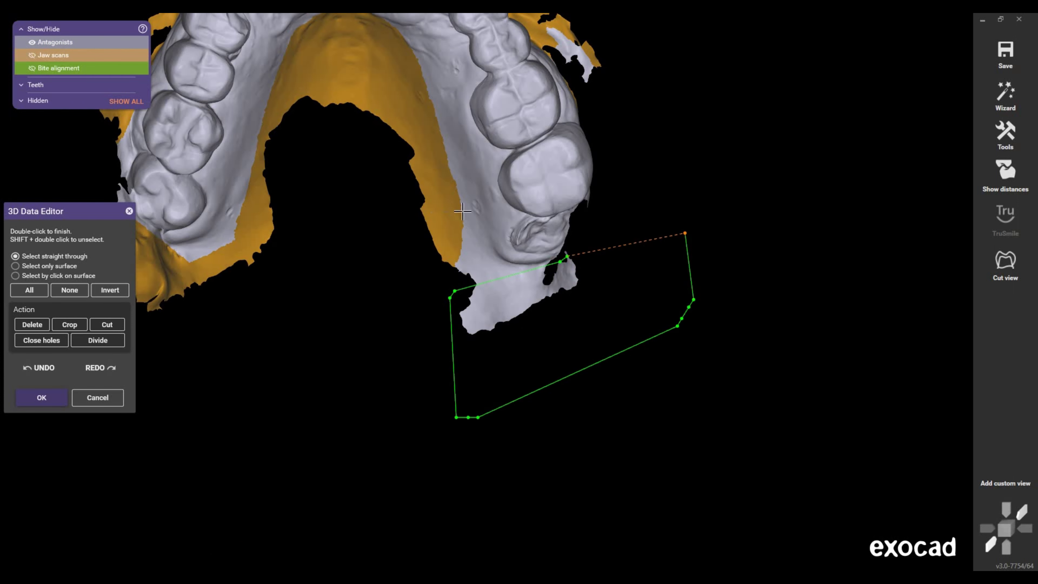
drag(464, 212, 449, 323)
click(371, 244)
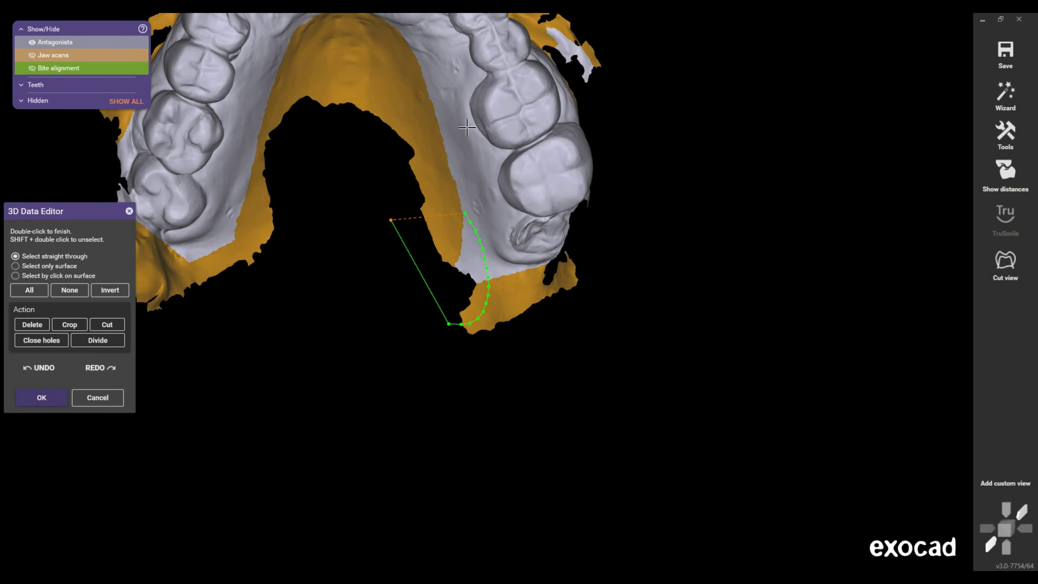
right_drag(466, 128, 573, 224)
right_drag(491, 197, 566, 154)
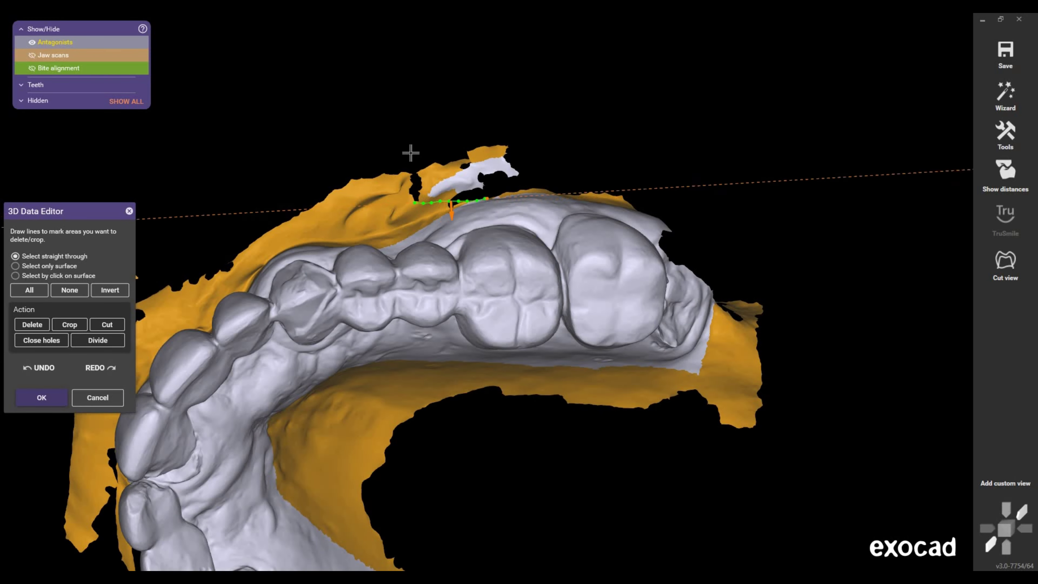
drag(410, 152, 487, 198)
right_drag(429, 266, 19, 364)
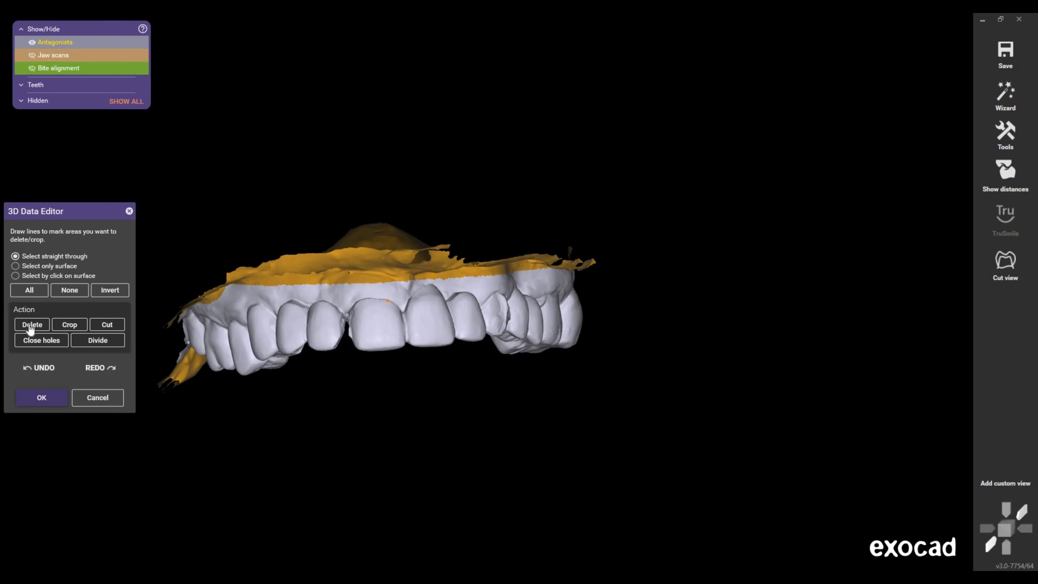
click(32, 324)
Select and delete the gum flap behind the last upper molar
mouse_move(409, 311)
right_down()
mouse_move(287, 373)
mouse_move(267, 371)
mouse_move(271, 402)
right_up()
click(269, 405)
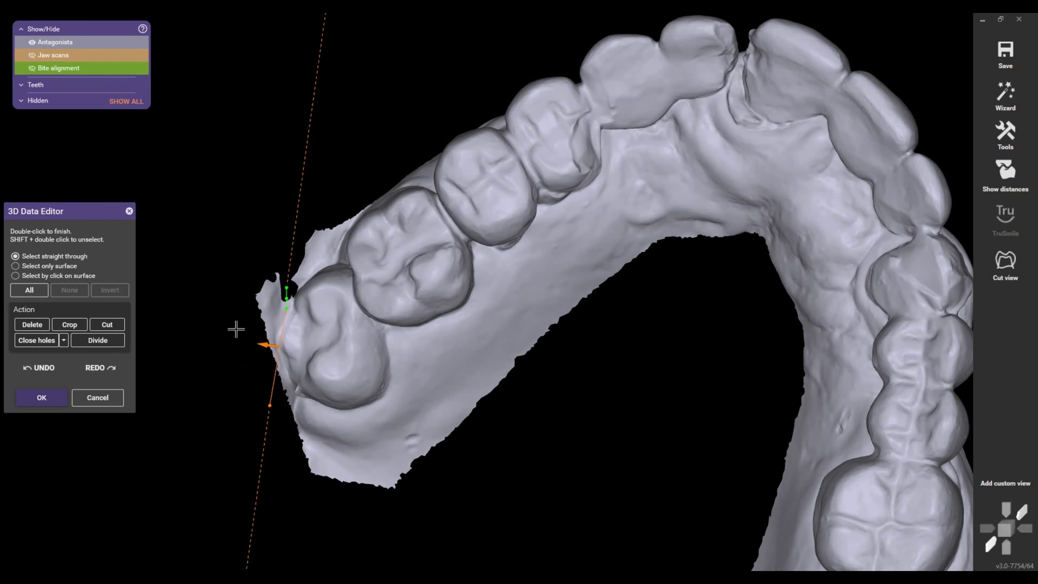
click(29, 326)
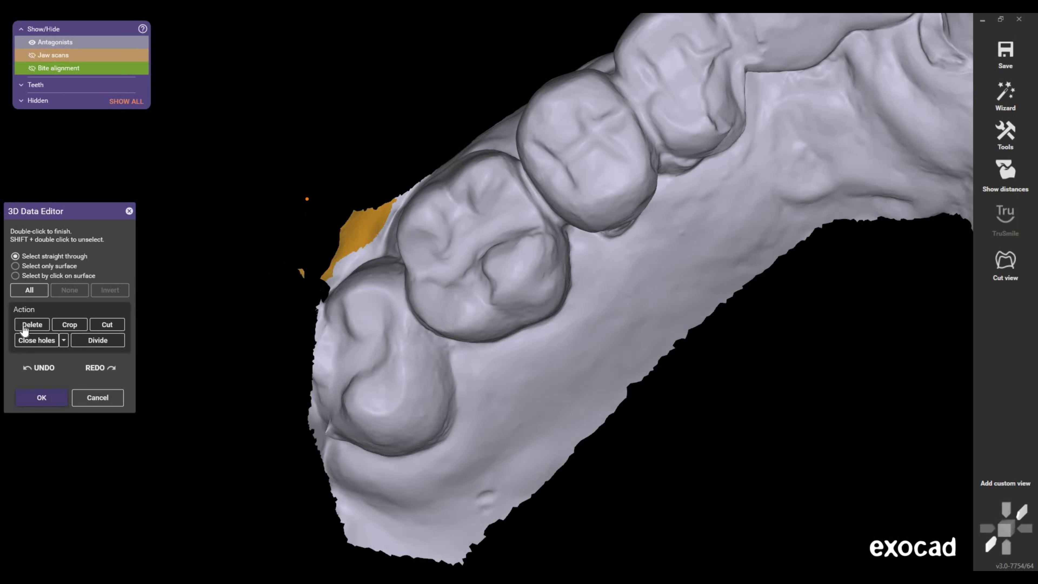
key(Delete)
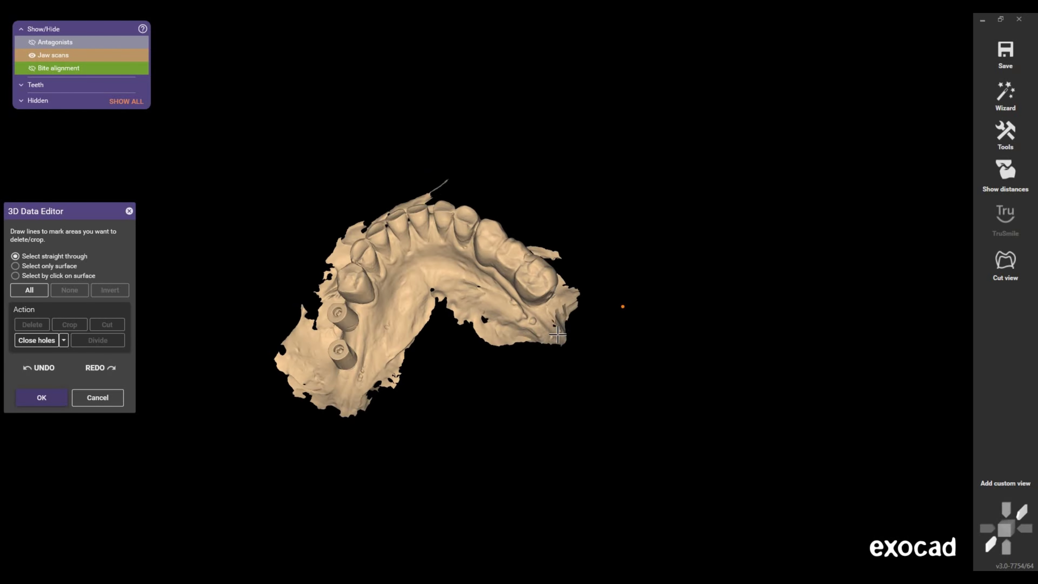
Select the excess scan area inside the lower arch
right_drag(620, 304, 514, 309)
click(480, 274)
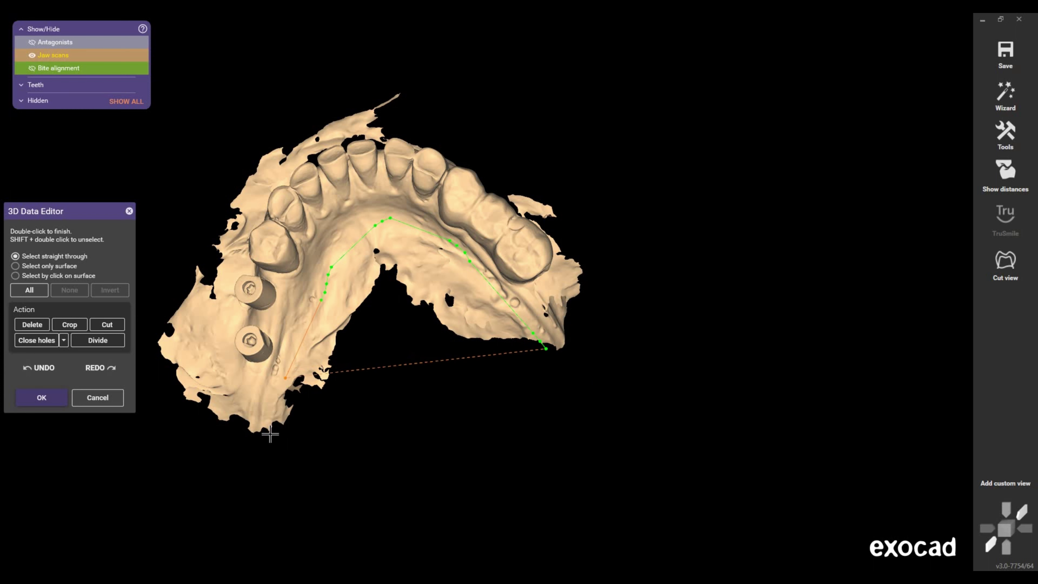
drag(270, 435, 303, 454)
double_click(219, 369)
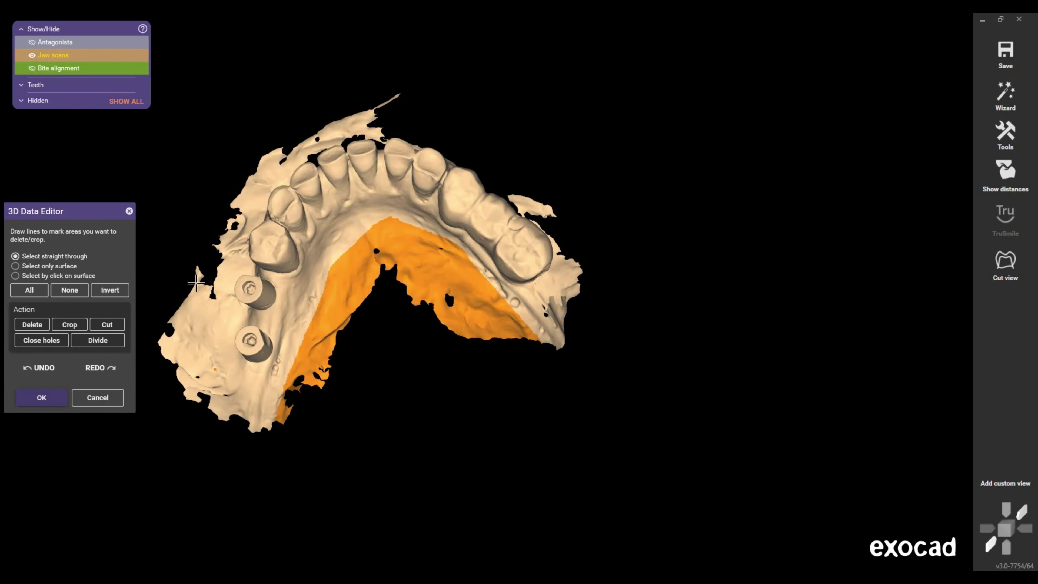
right_drag(219, 369, 220, 248)
Select the excess tissue along the left outer edge of the lower jaw
click(189, 394)
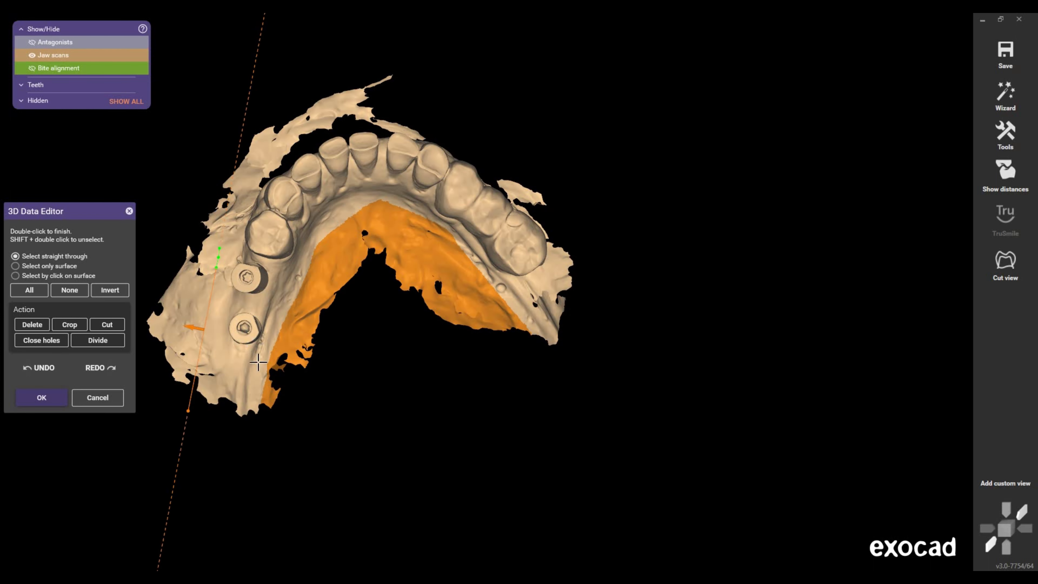
middle_drag(156, 172, 396, 123)
double_click(553, 106)
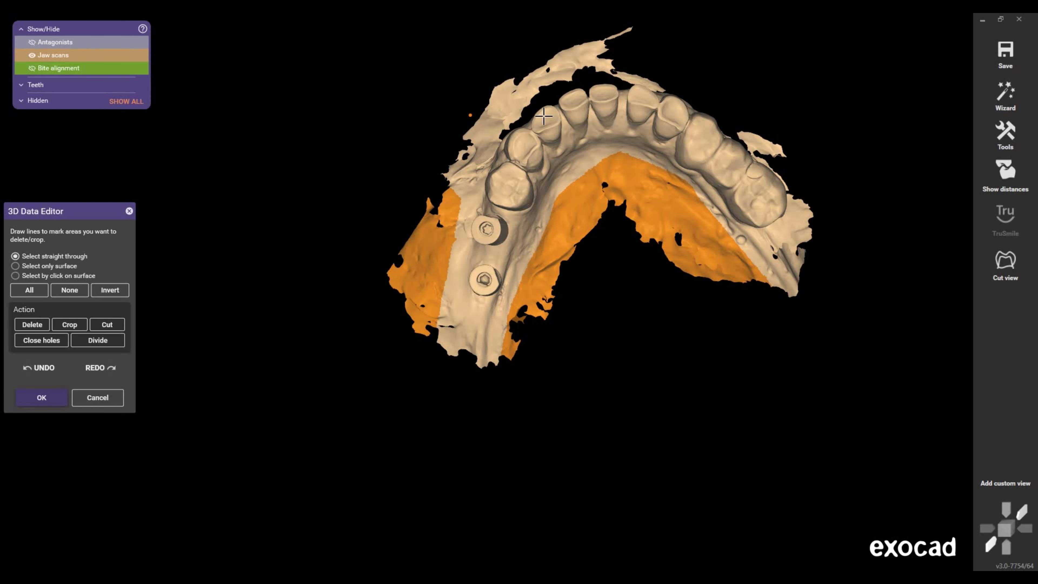
right_drag(553, 105, 457, 220)
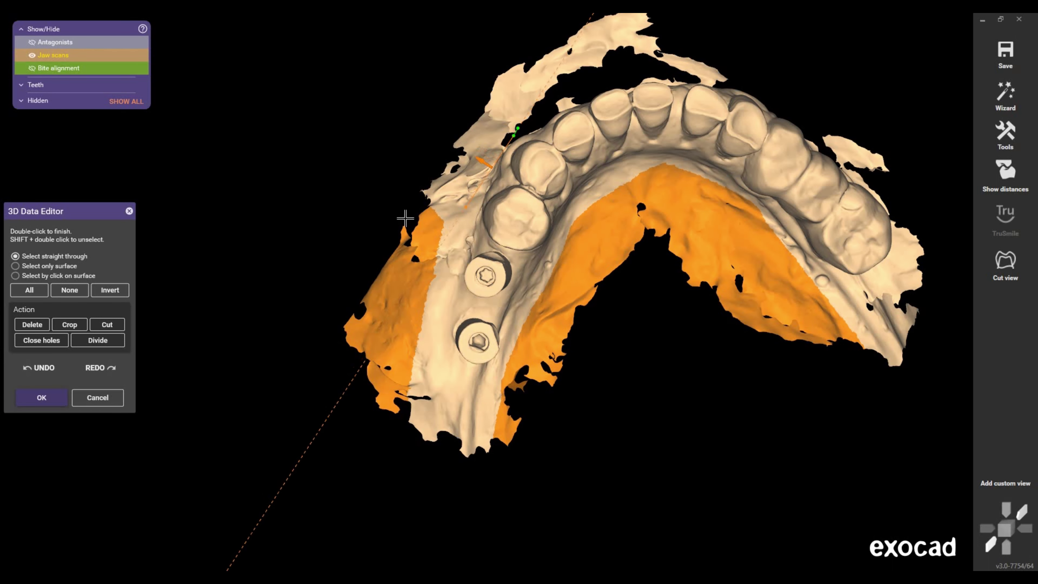
drag(413, 239, 388, 175)
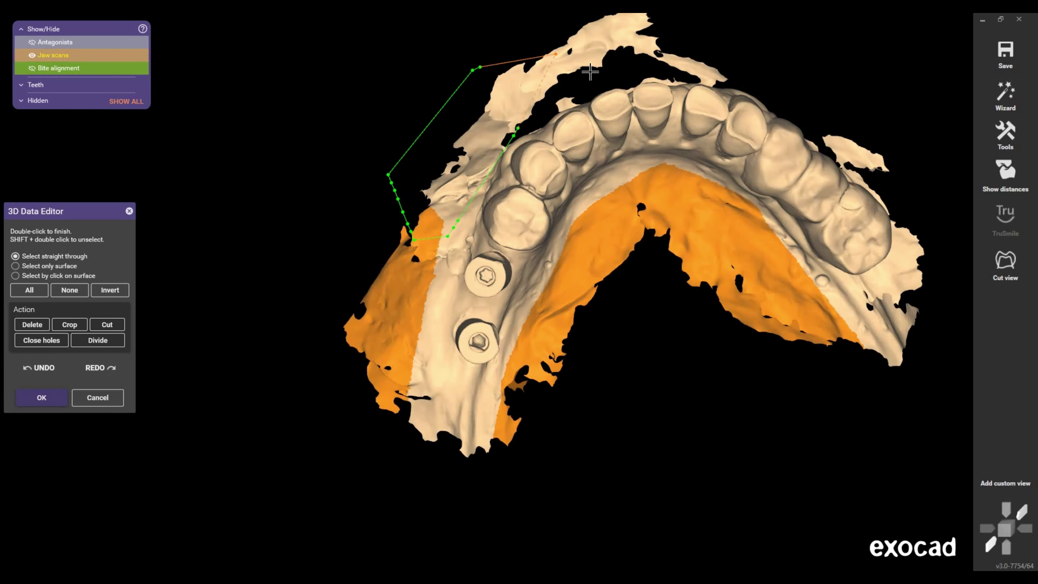
double_click(546, 106)
mouse_move(546, 107)
right_down()
mouse_move(535, 248)
mouse_move(443, 267)
right_up()
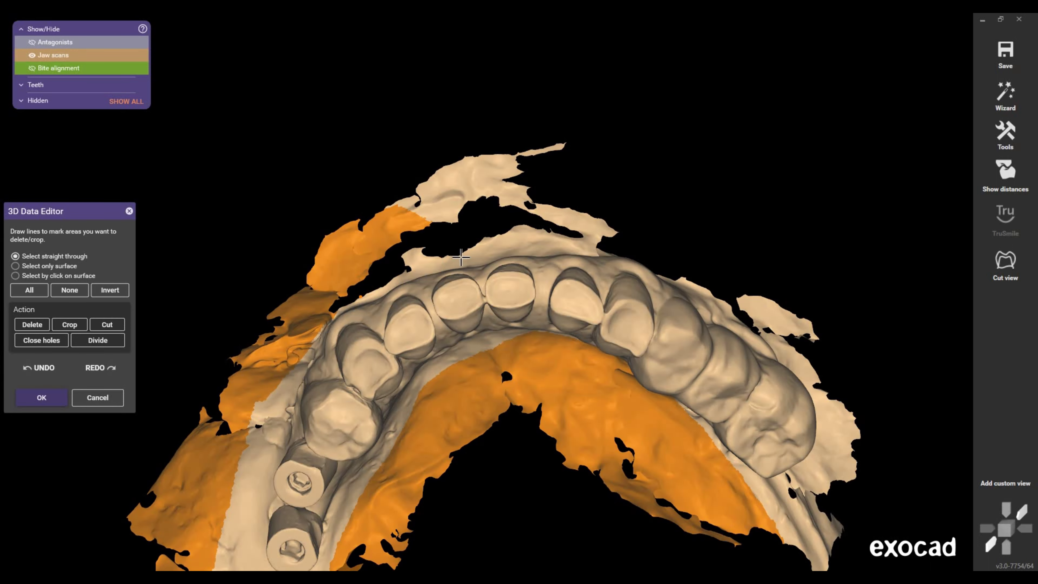
Select the excess region beyond the lower incisors
click(443, 266)
click(609, 247)
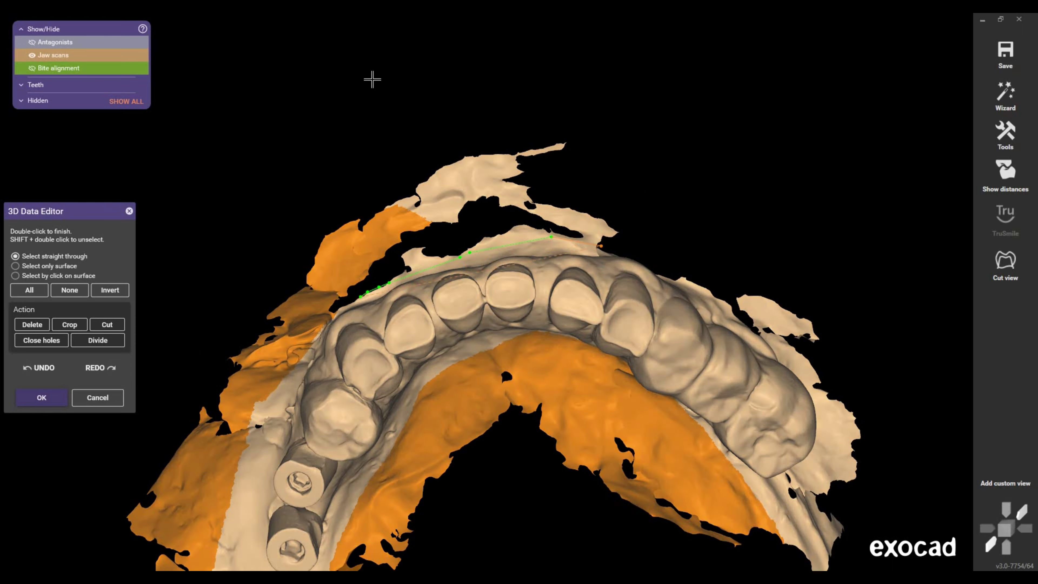
click(556, 66)
click(360, 65)
double_click(301, 103)
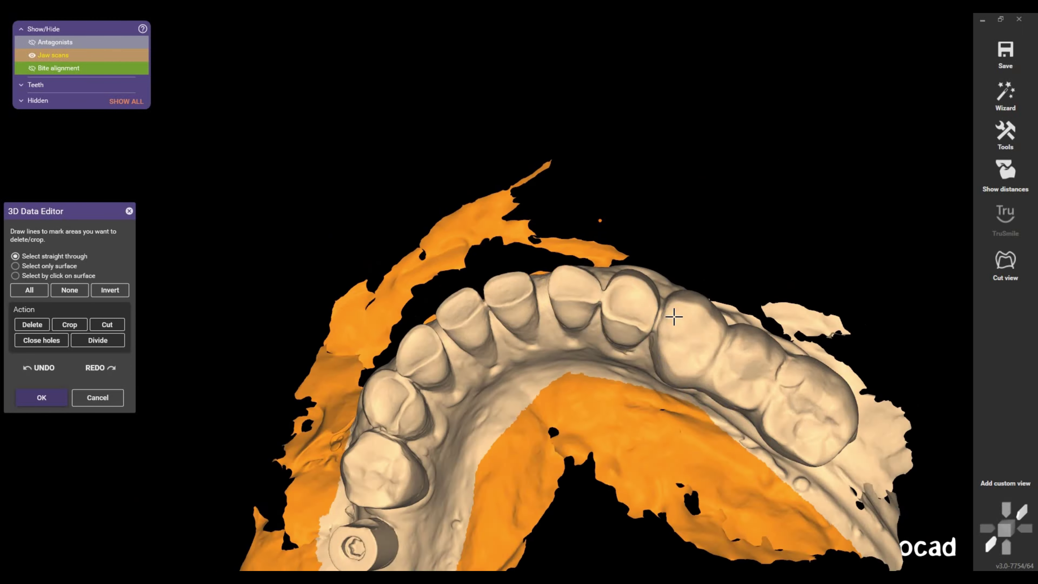
mouse_move(301, 103)
right_down()
mouse_move(670, 315)
mouse_move(506, 243)
right_up()
Select the flaps behind the molars and at the back end, then delete all selections
click(504, 248)
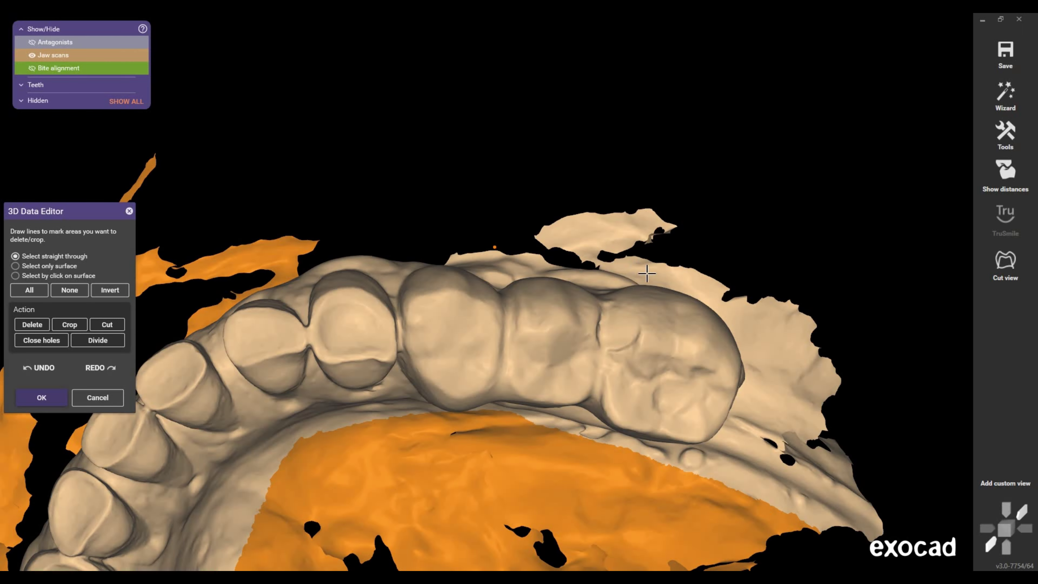
double_click(544, 166)
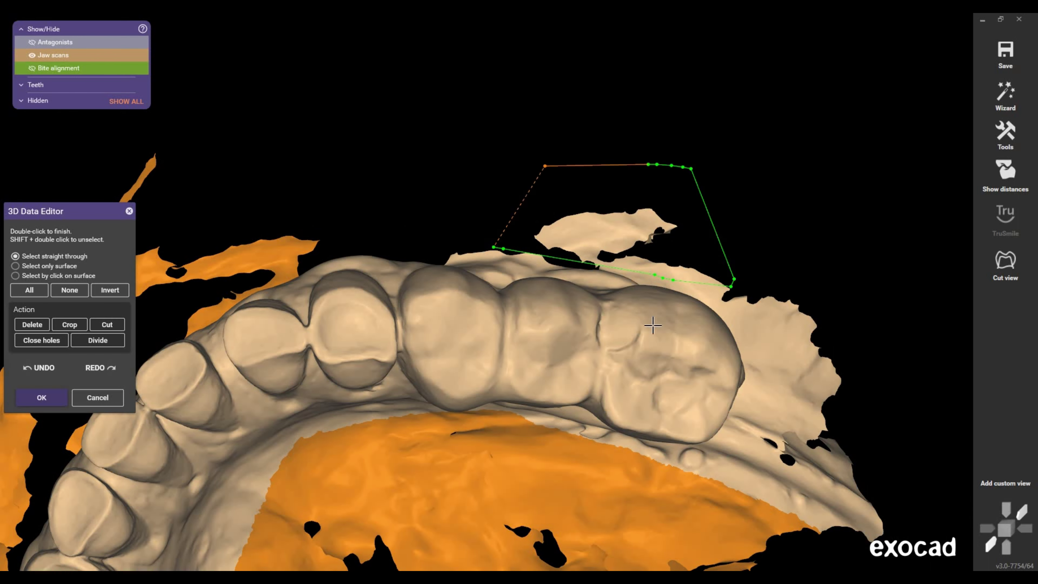
mouse_move(644, 336)
right_down()
mouse_move(607, 290)
mouse_move(507, 250)
right_up()
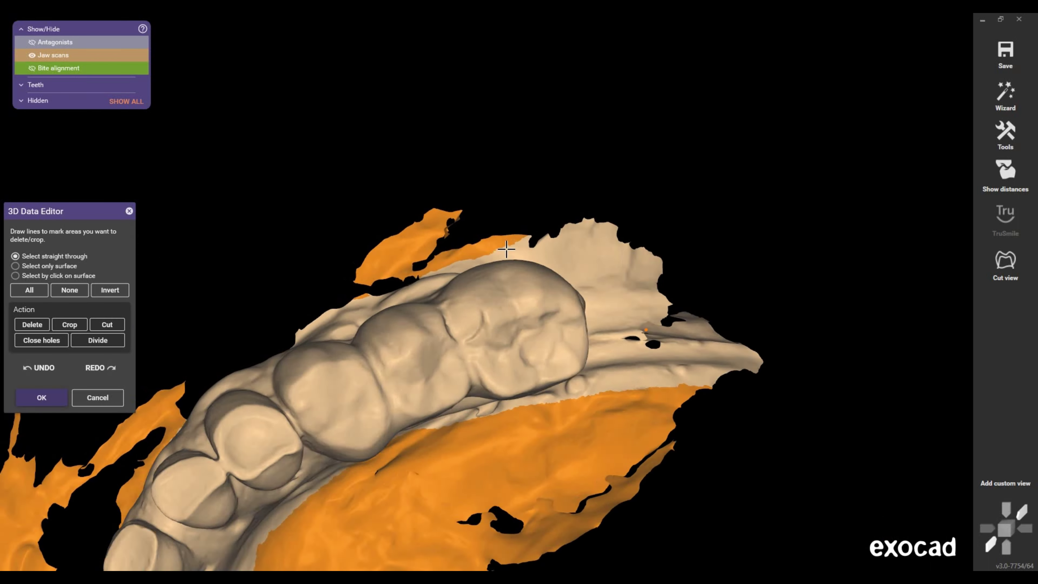
double_click(485, 166)
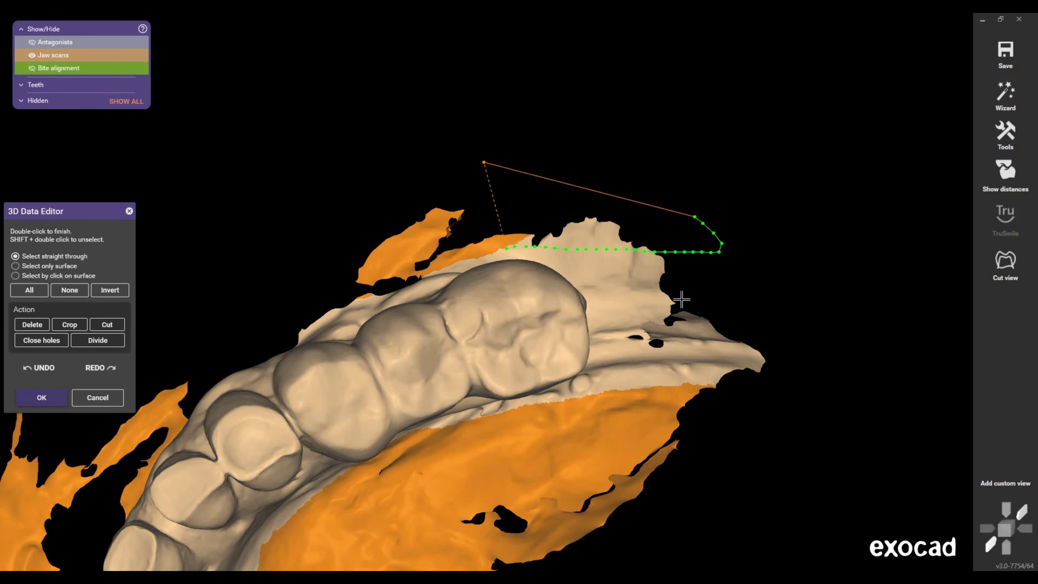
click(658, 456)
click(784, 439)
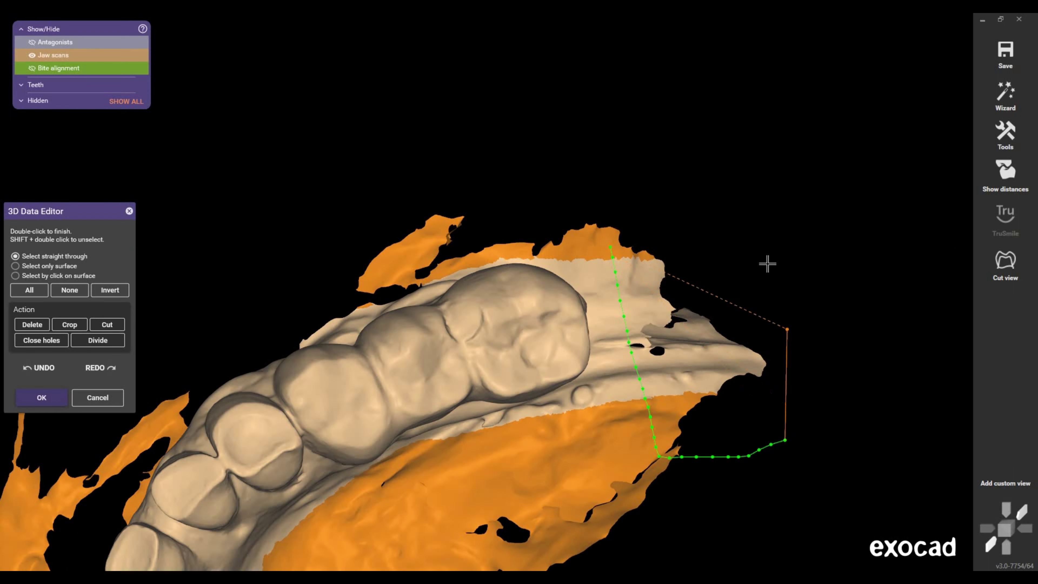
double_click(567, 375)
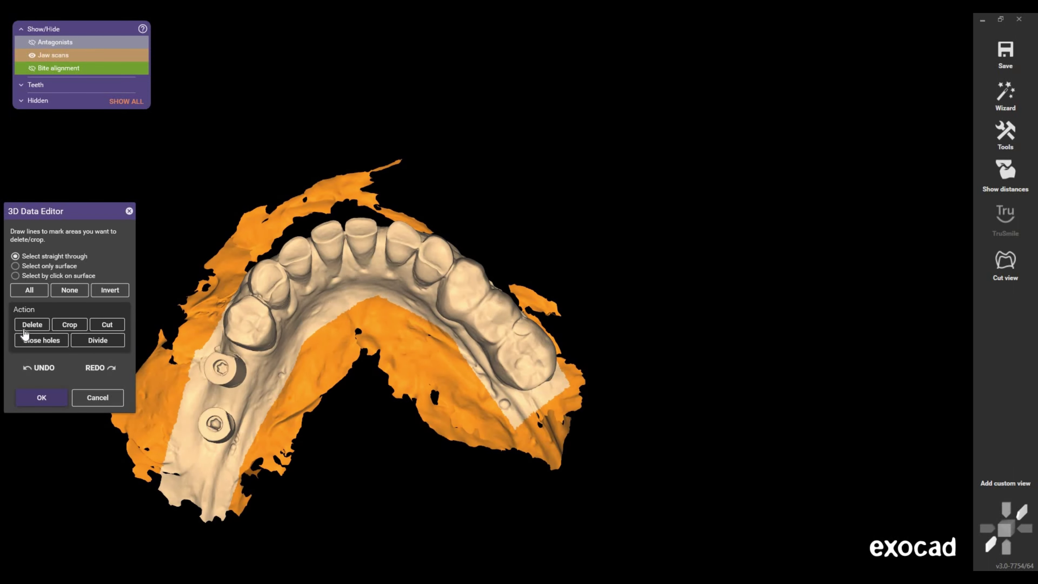
click(25, 327)
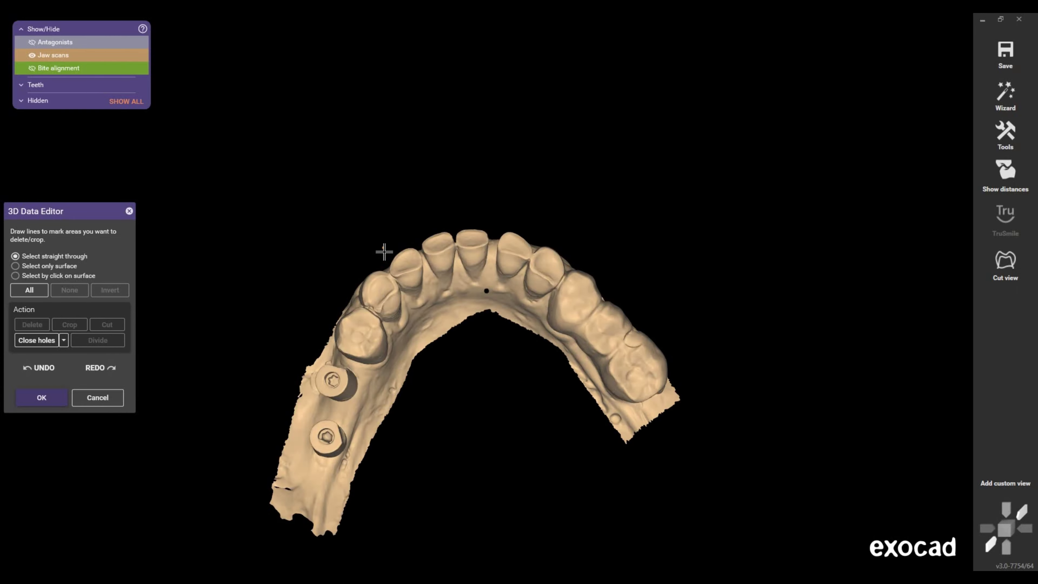
Select and delete the two loose scan fragments above the ridge
right_drag(385, 253, 370, 221)
scroll(369, 221, up, 5)
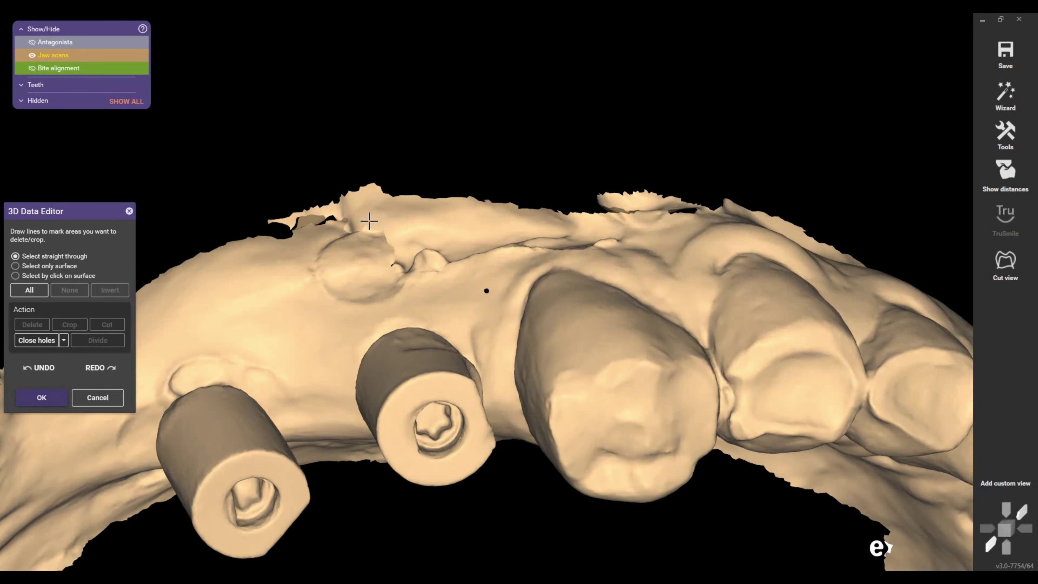
scroll(371, 220, up, 3)
scroll(314, 208, up, 3)
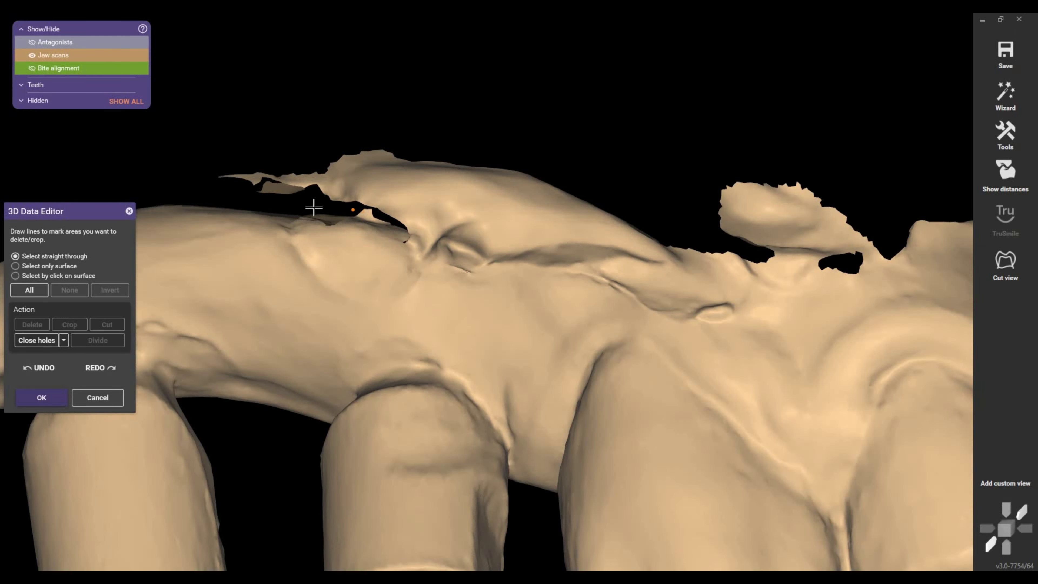
double_click(455, 246)
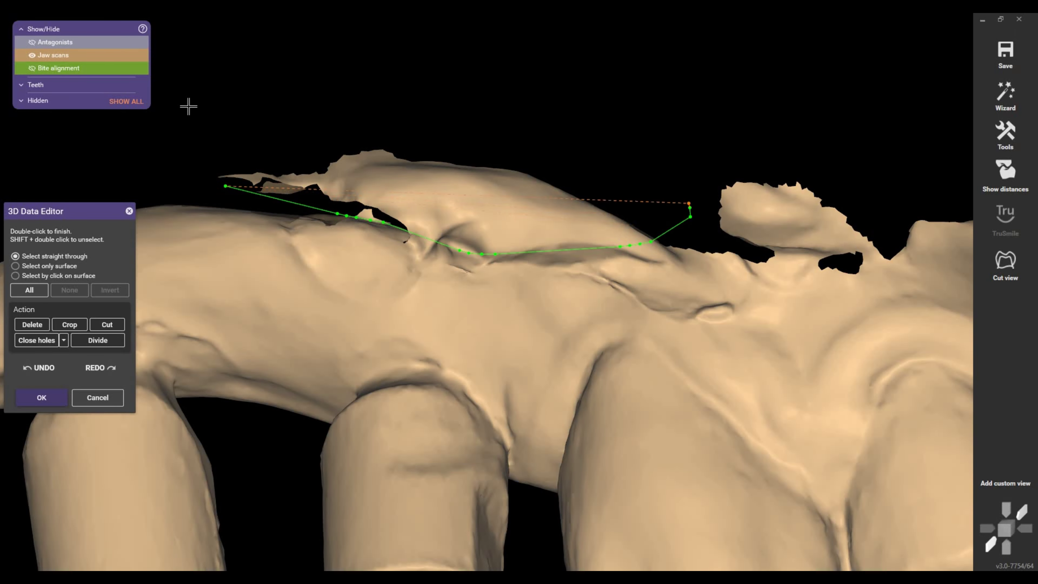
drag(190, 104, 685, 204)
double_click(446, 212)
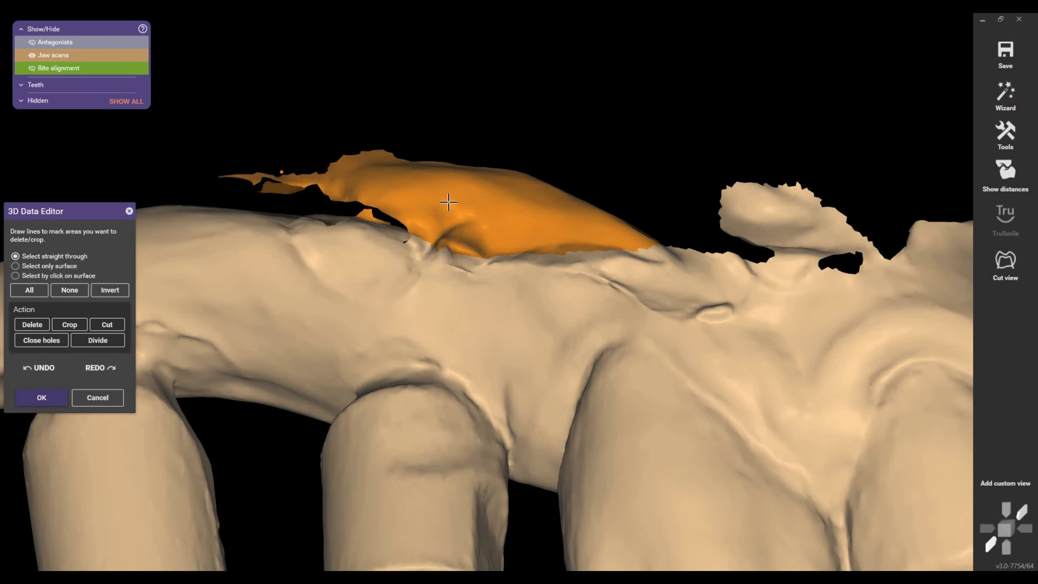
mouse_move(451, 204)
right_down()
mouse_move(642, 204)
mouse_move(810, 273)
mouse_move(838, 262)
mouse_move(689, 156)
right_up()
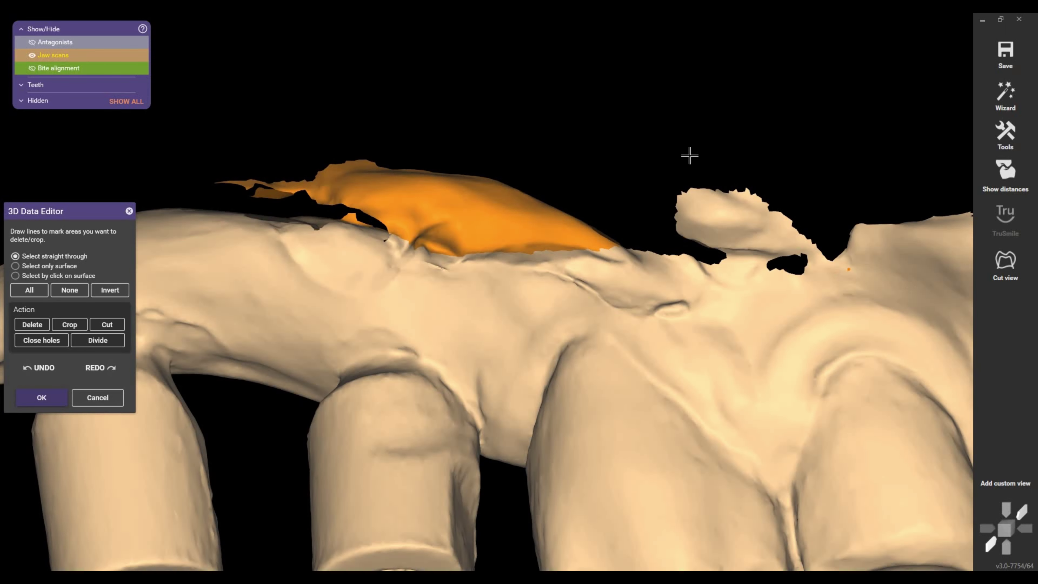
double_click(839, 207)
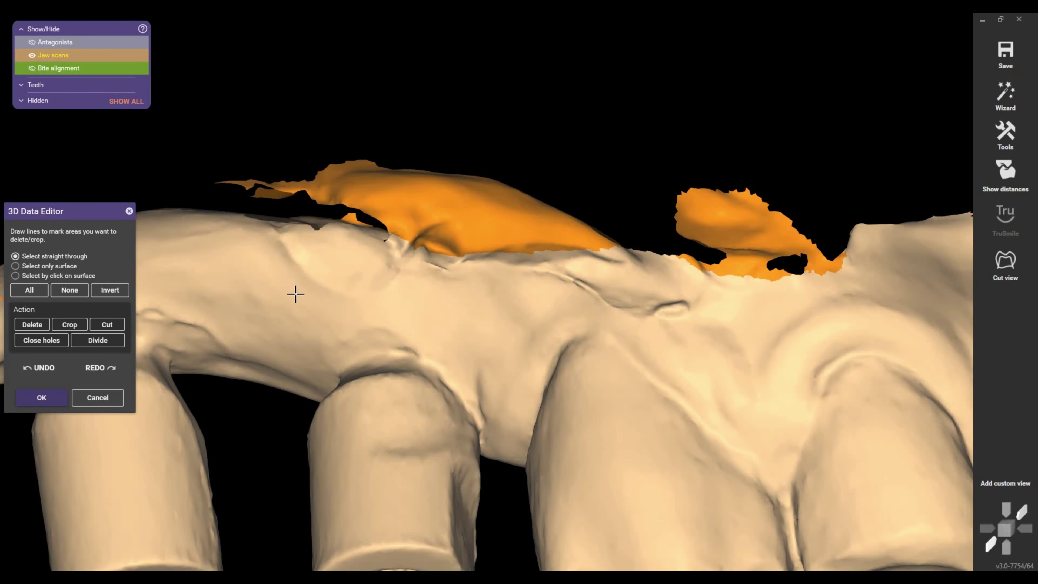
key(Delete)
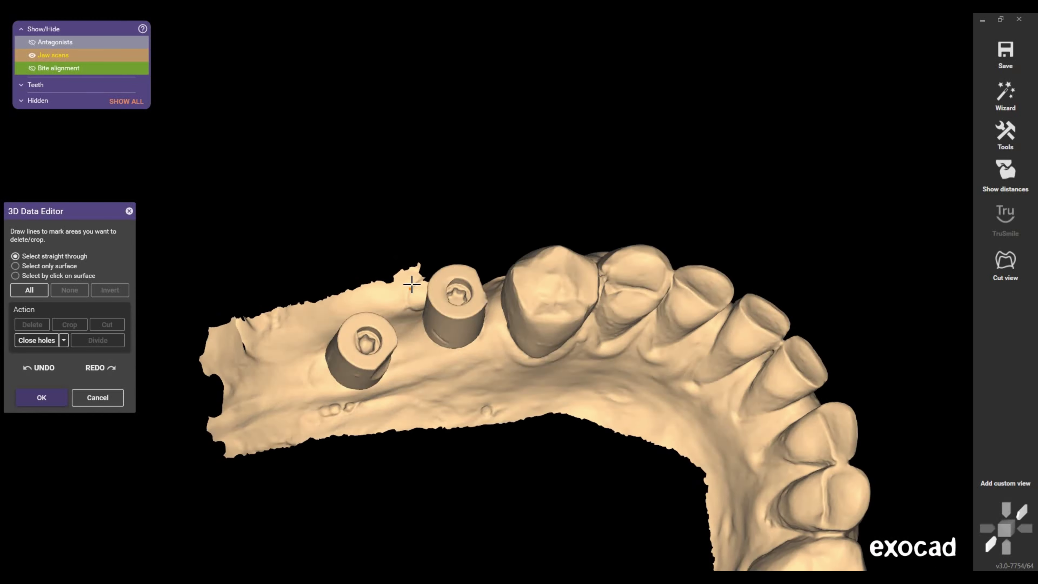
Delete the ragged strip along the lower edge and accept the trimmed scan
right_drag(437, 342, 591, 334)
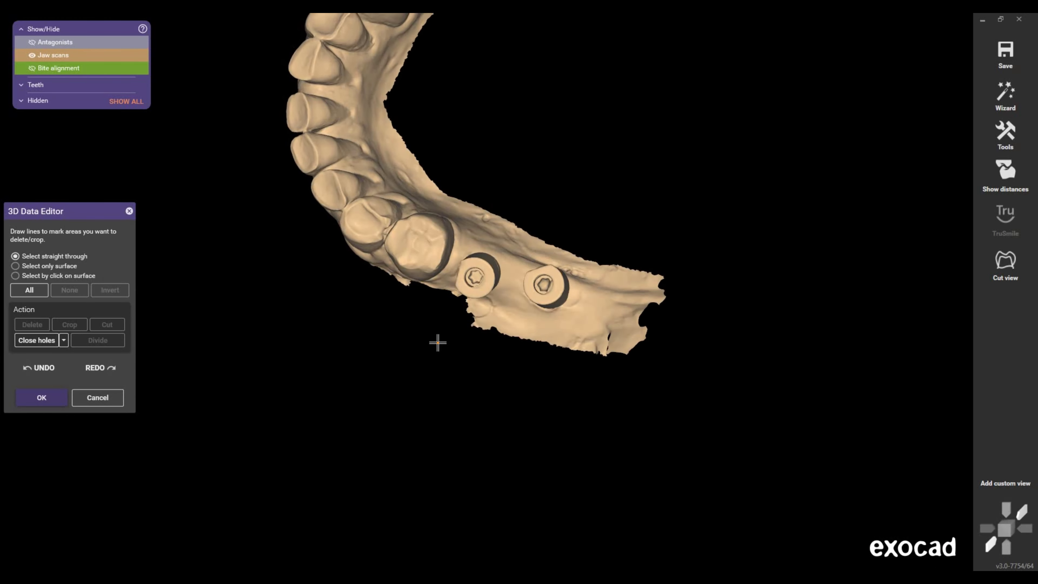
scroll(590, 334, up, 2)
scroll(590, 334, up, 3)
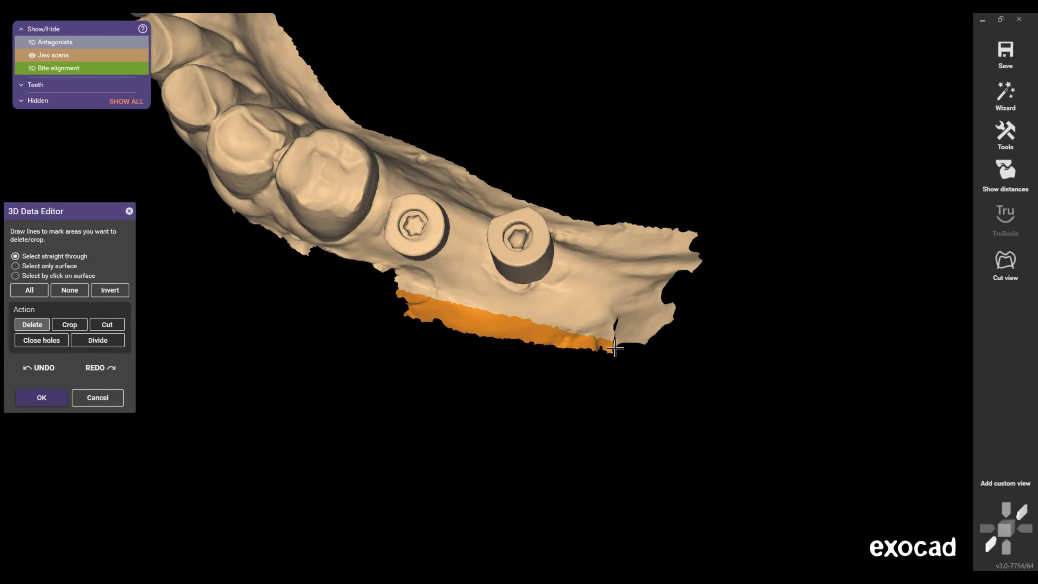
key(Delete)
click(36, 397)
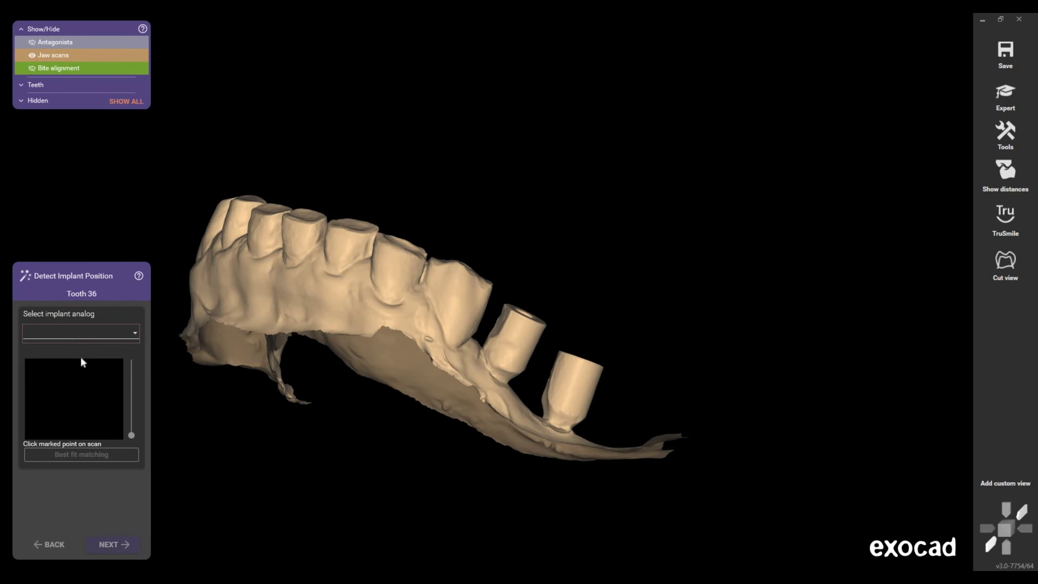
Choose the Bilimplant BoneLevel V1.0.4 library, Bonelevel Multi Unit line, multi-unit type, accepting the unofficial library
click(82, 332)
click(100, 420)
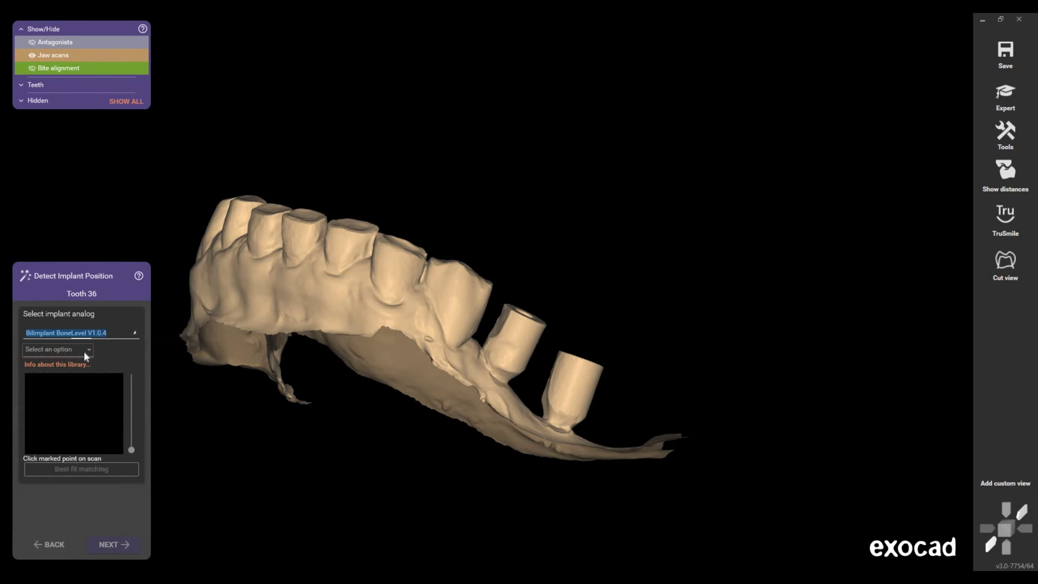
click(85, 351)
click(49, 399)
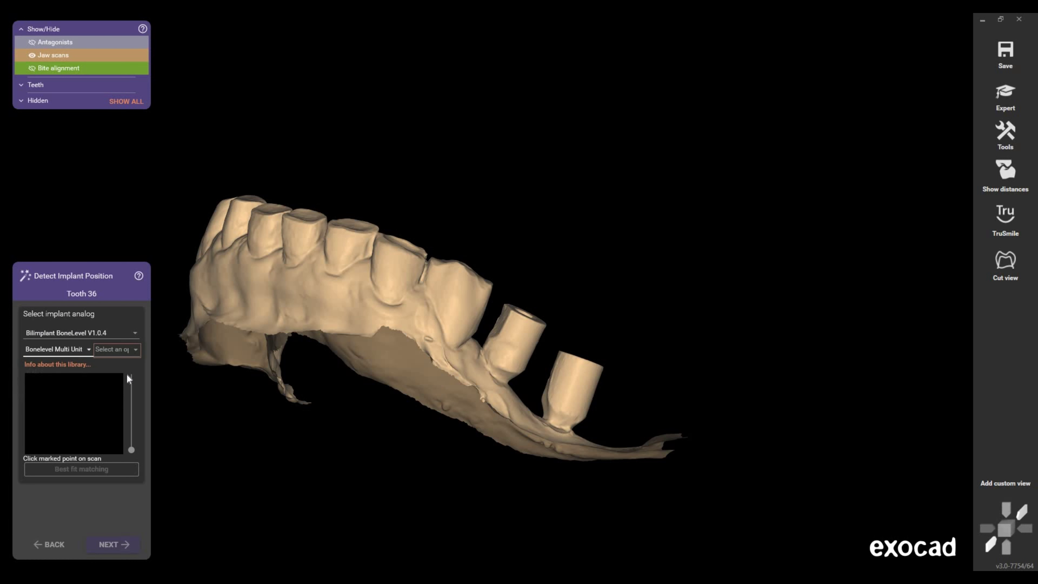
click(117, 349)
click(119, 400)
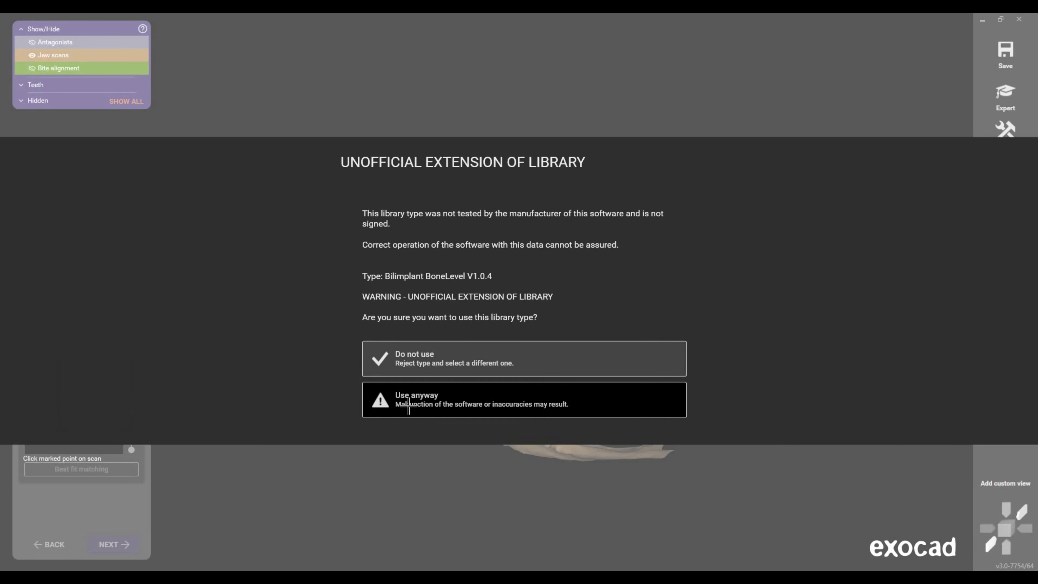
click(407, 405)
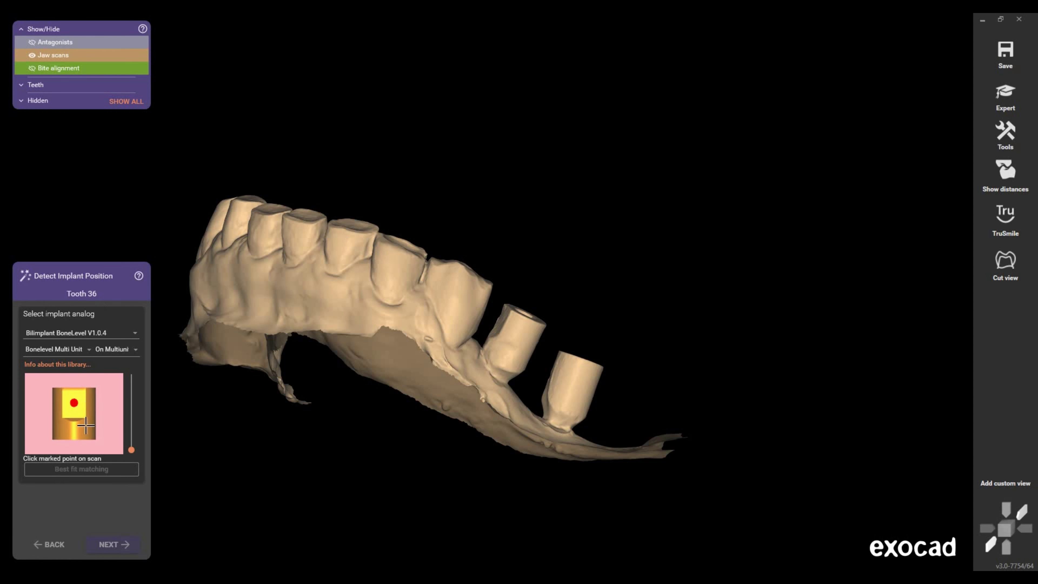
Place the scan abutment on the tooth 36 implant and confirm its position
mouse_move(579, 392)
right_down()
mouse_move(462, 287)
mouse_move(468, 239)
right_up()
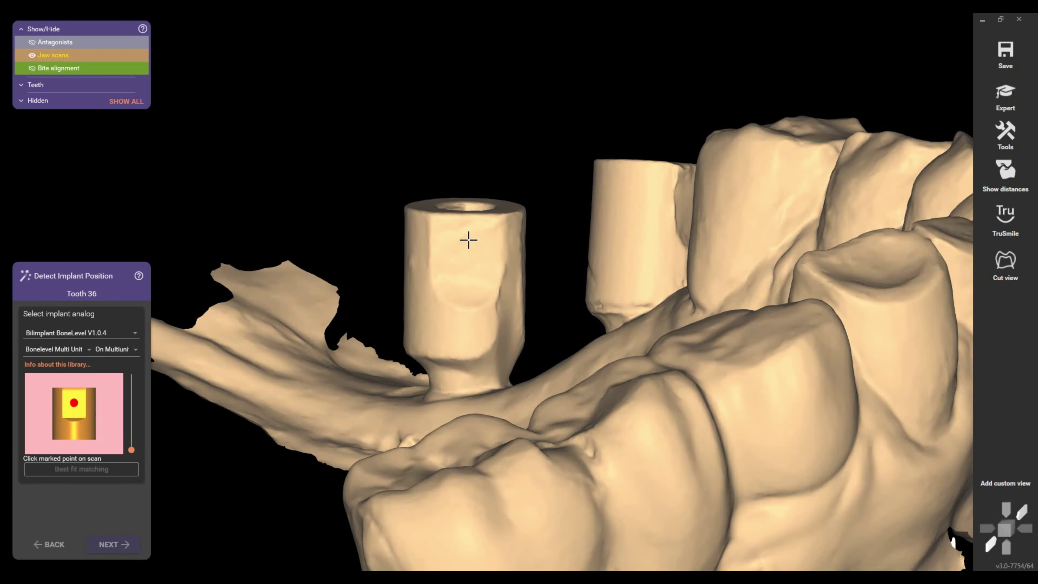
click(468, 240)
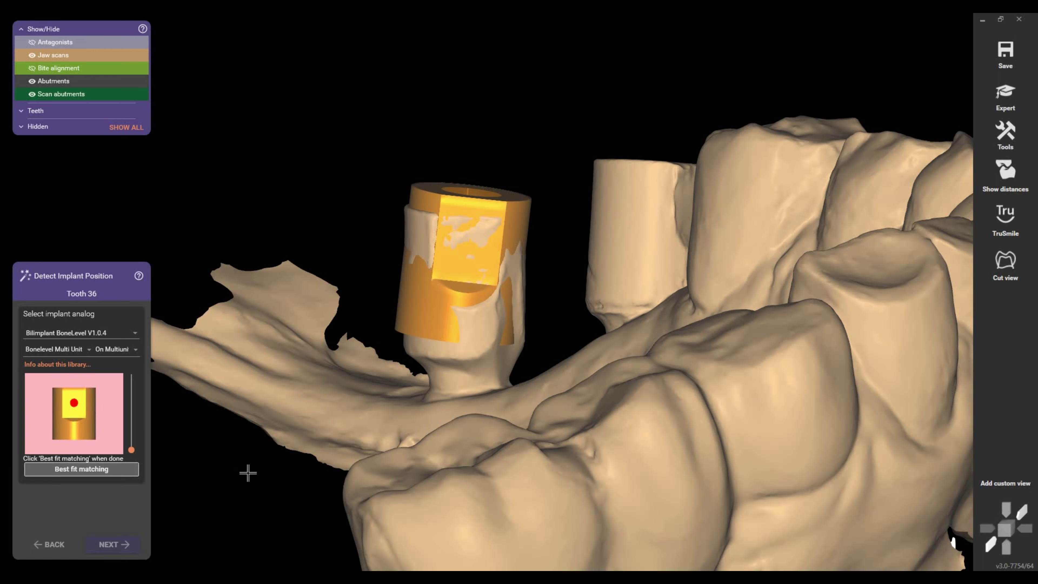
mouse_move(359, 472)
right_down()
mouse_move(425, 503)
mouse_move(359, 463)
mouse_move(568, 185)
mouse_move(542, 202)
mouse_move(556, 204)
mouse_move(547, 199)
mouse_move(558, 394)
mouse_move(590, 525)
right_up()
shift+middle_click(545, 202)
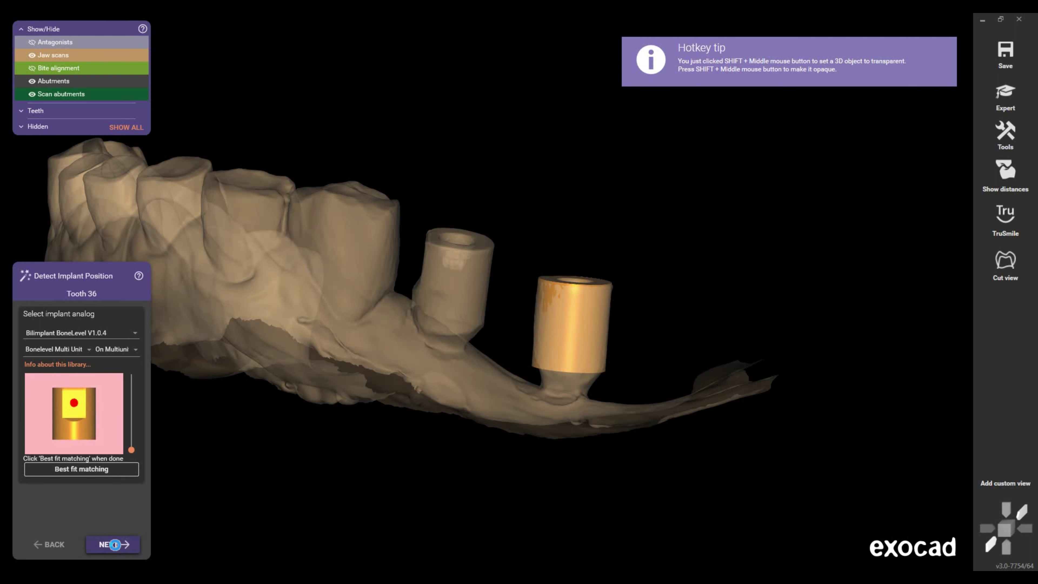
click(115, 544)
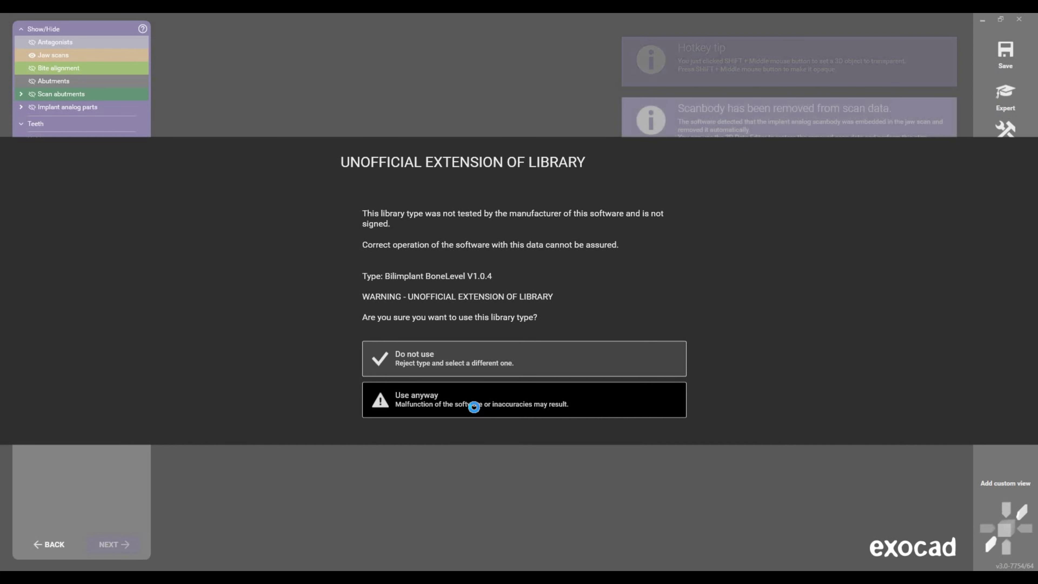
click(474, 406)
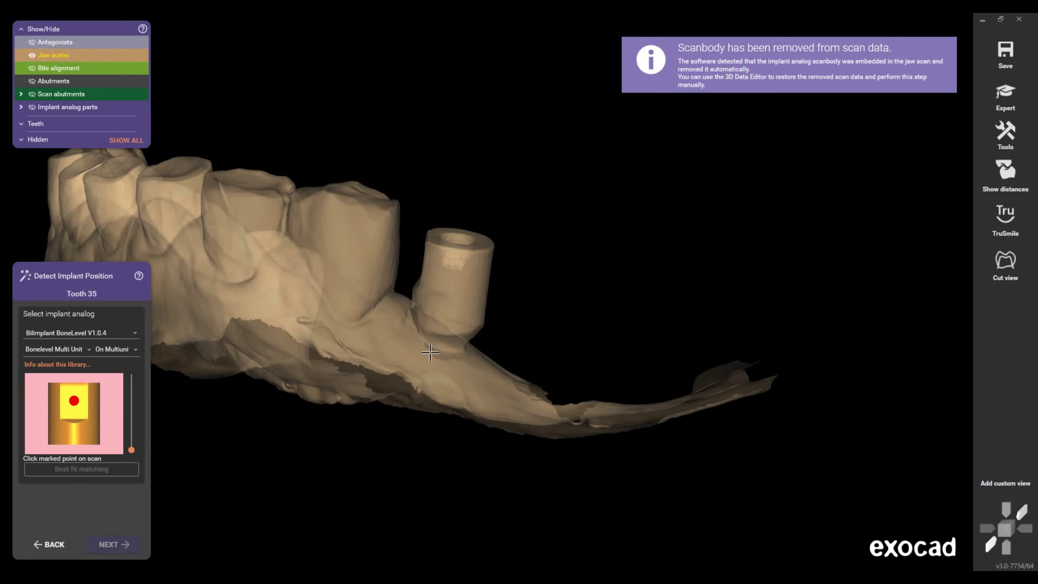
Mark the tooth 35 implant position on the opaque jaw scan from an occlusal view
mouse_move(430, 352)
right_down()
mouse_move(505, 301)
mouse_move(435, 204)
right_up()
shift+middle_click(505, 301)
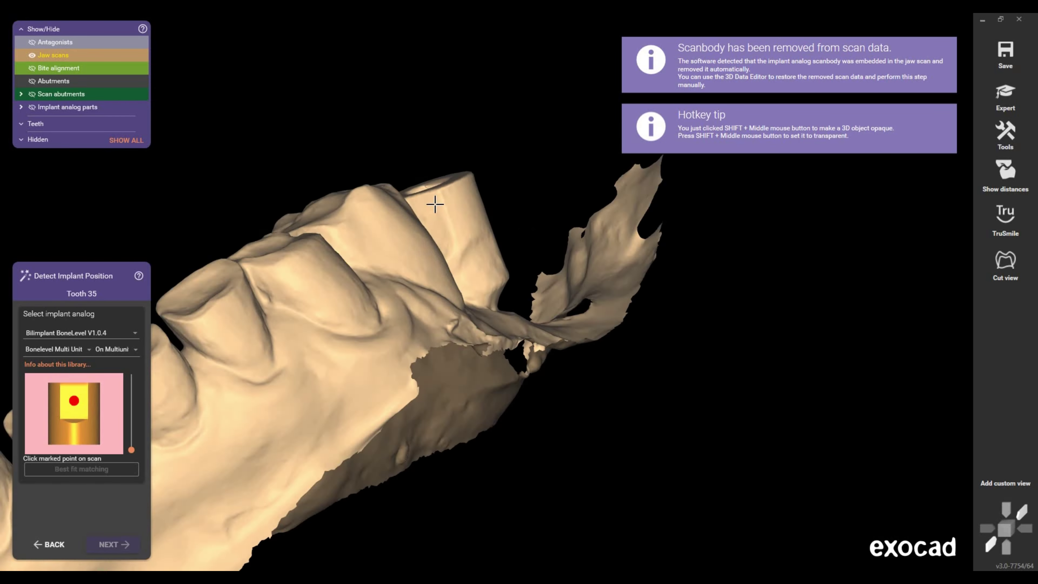
click(435, 205)
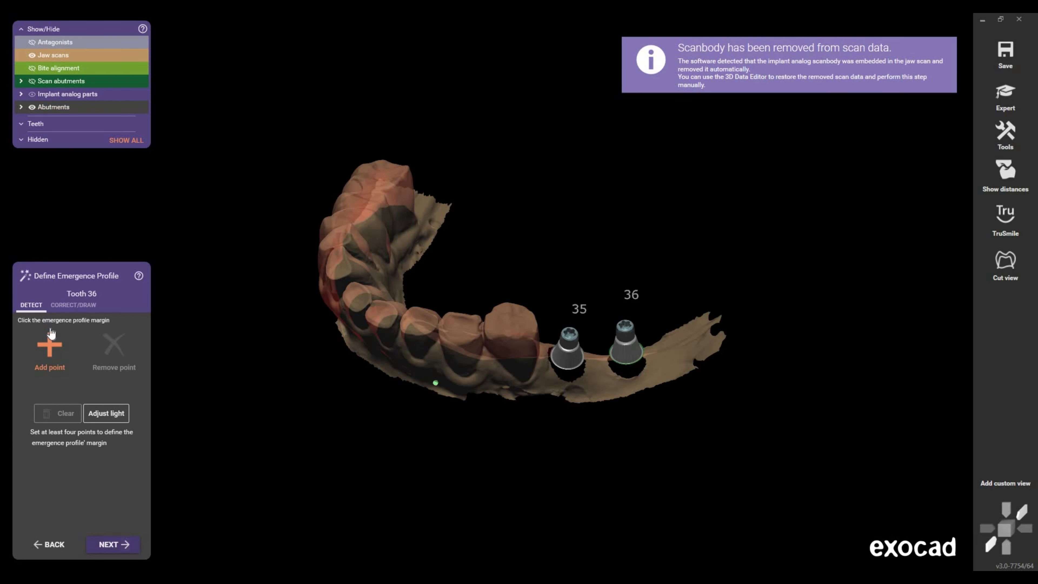
Accept the 36 and 35 emergence profiles and load custom model teeth onto the implants
click(109, 545)
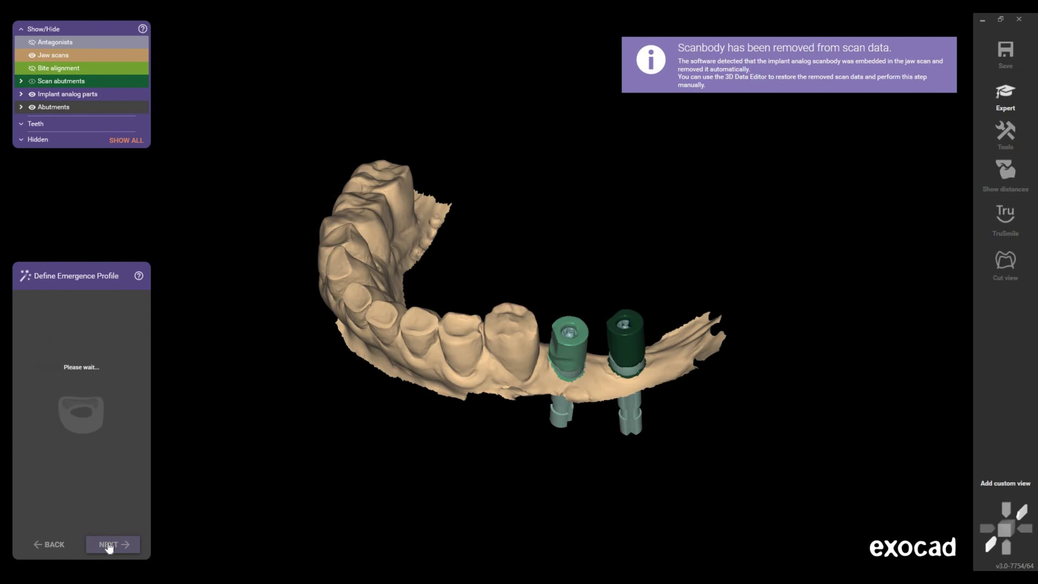
click(108, 543)
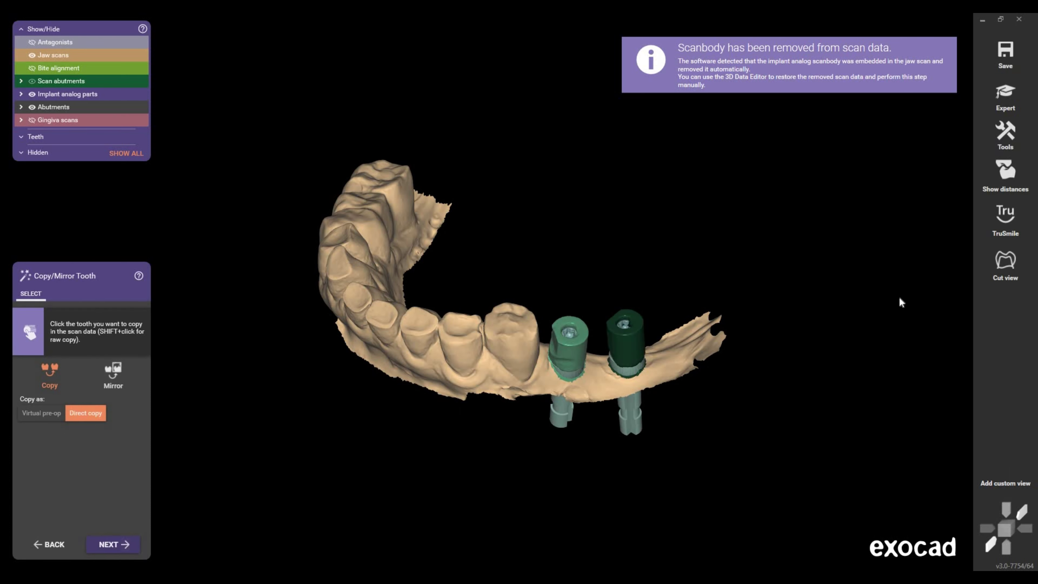
right_drag(636, 360, 723, 228)
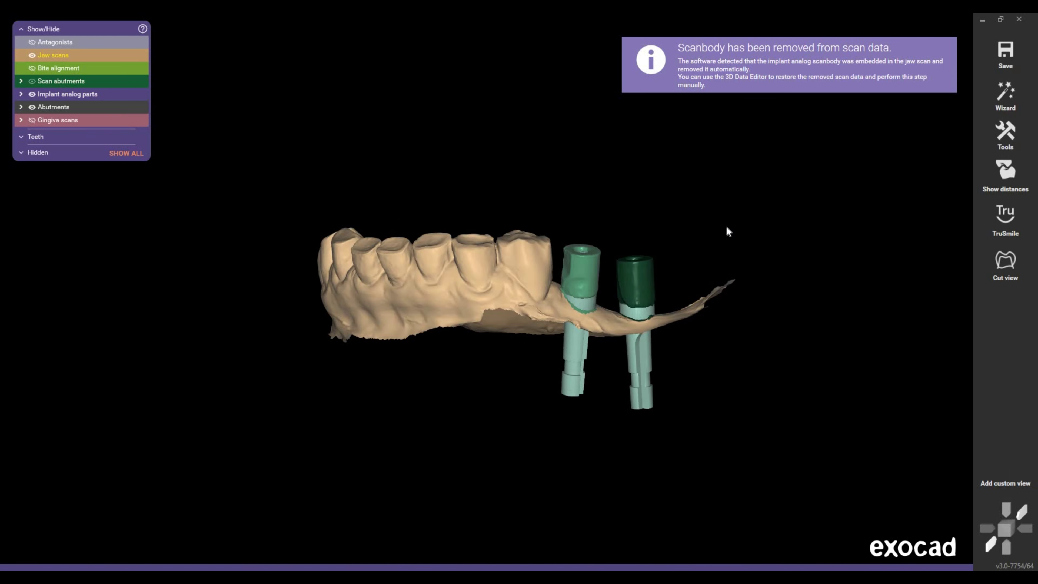
right_click(726, 225)
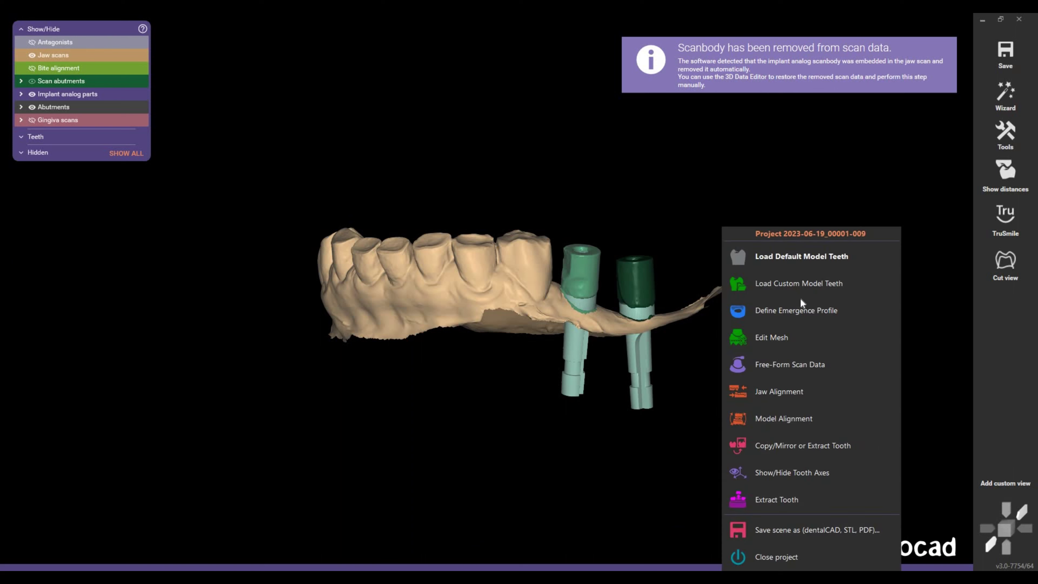
click(796, 284)
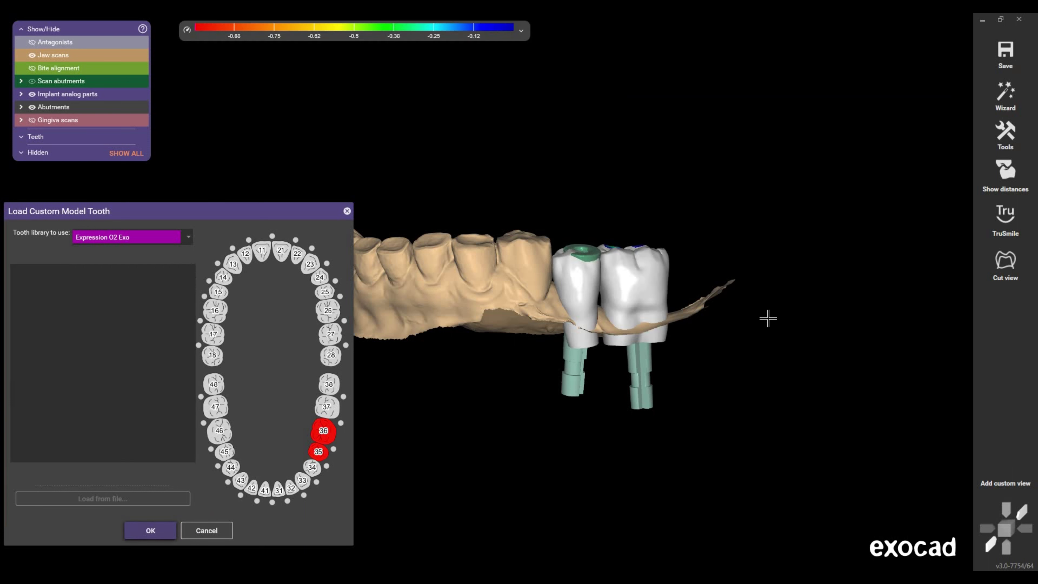
right_click(811, 294)
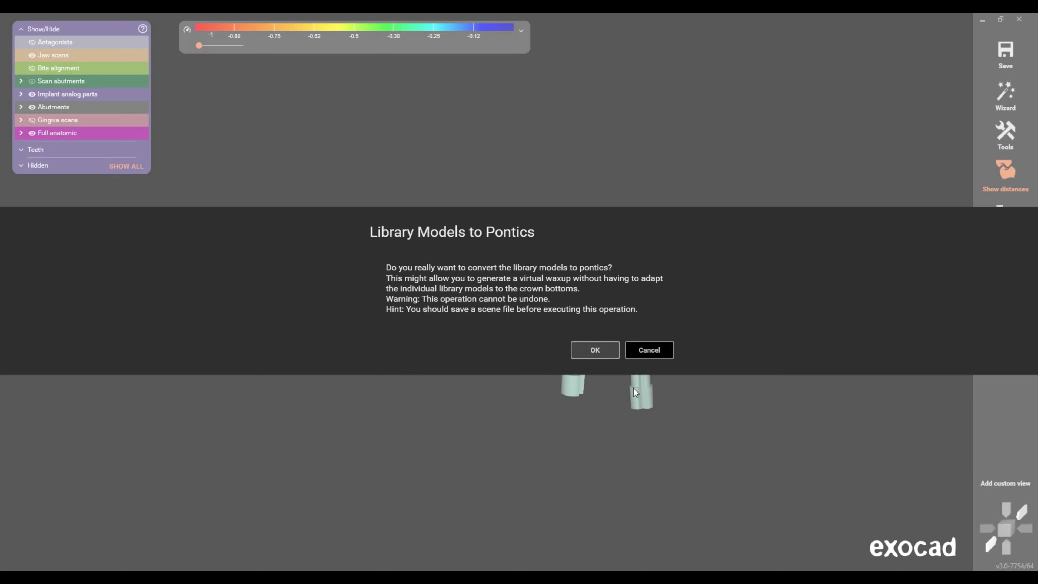
Cancel the pontic conversion and inspect the crowns' underside without the jaw
click(649, 349)
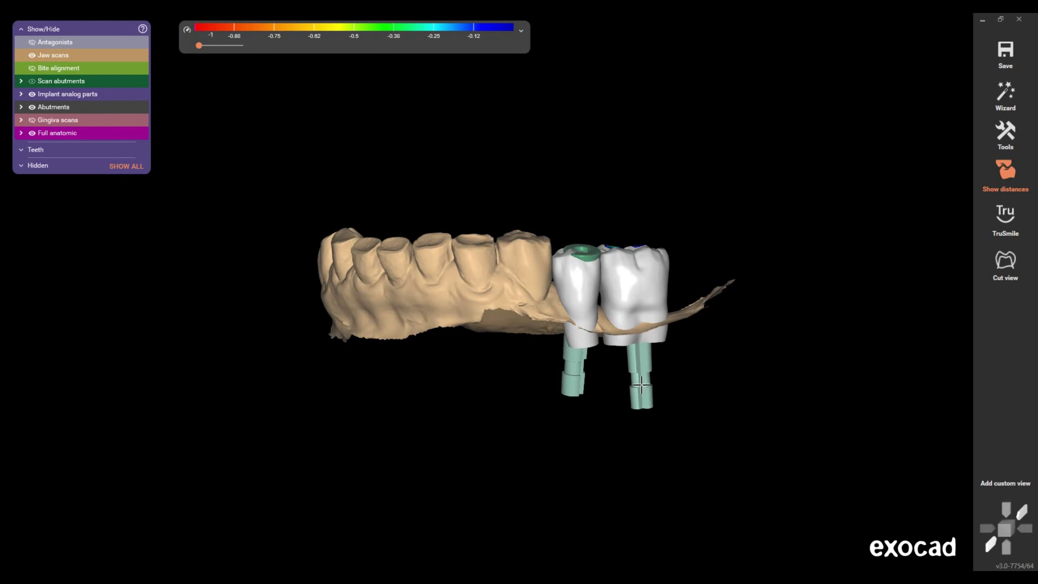
mouse_move(503, 337)
right_down()
mouse_move(484, 175)
mouse_move(428, 196)
right_up()
mouse_move(556, 319)
right_down()
mouse_move(649, 268)
mouse_move(524, 221)
right_up()
scroll(674, 261, up, 3)
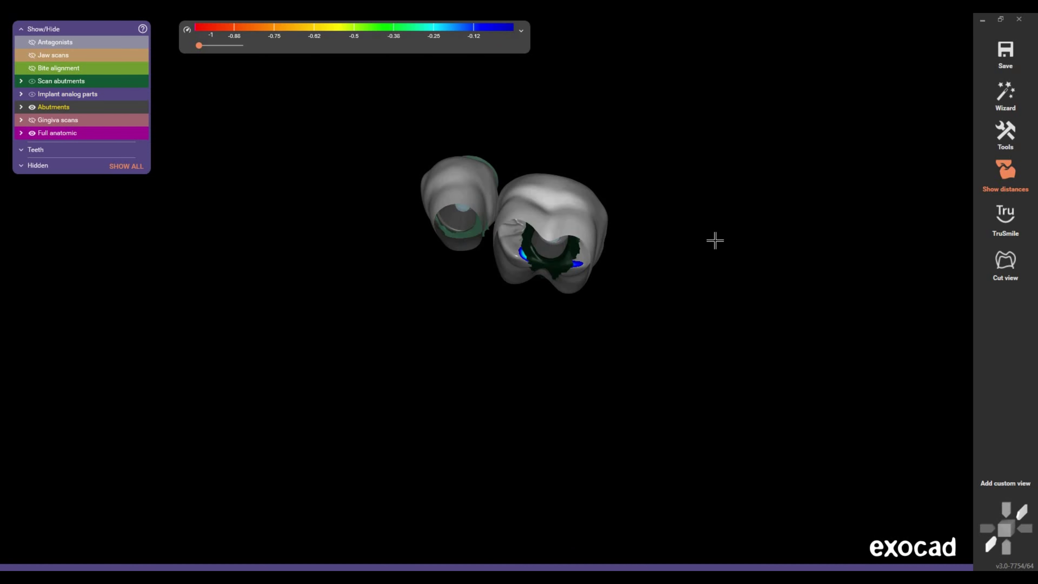
Convert the 35 and 36 library models to pontics and show the jaw scan again
right_click(772, 443)
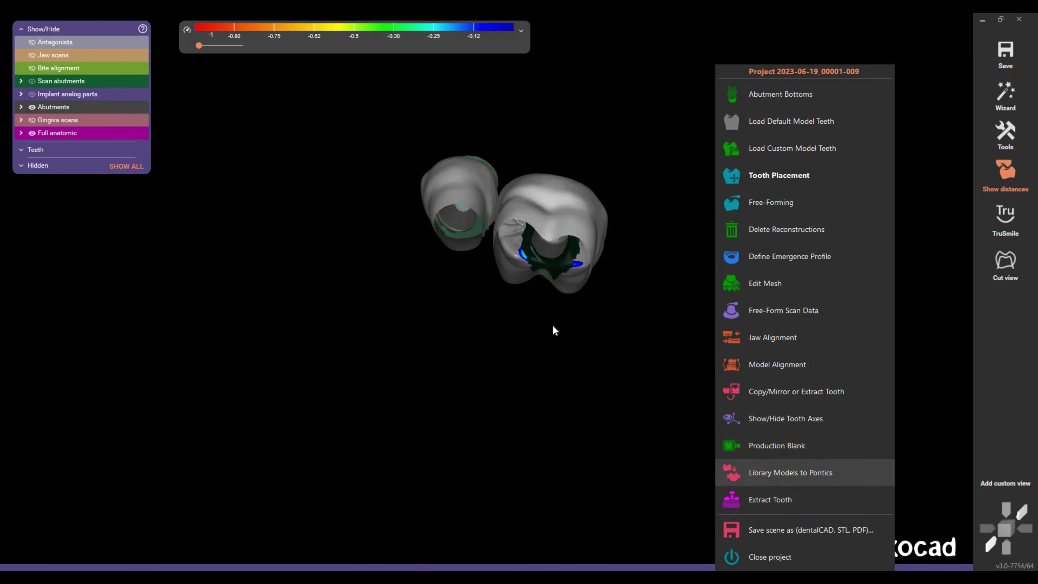
key(Return)
key(Return)
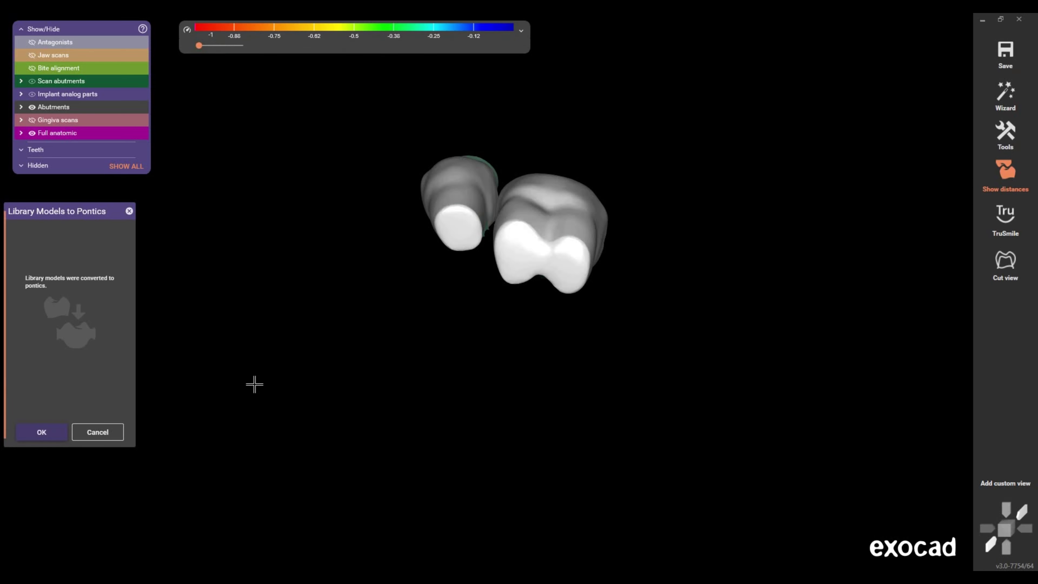
key(Return)
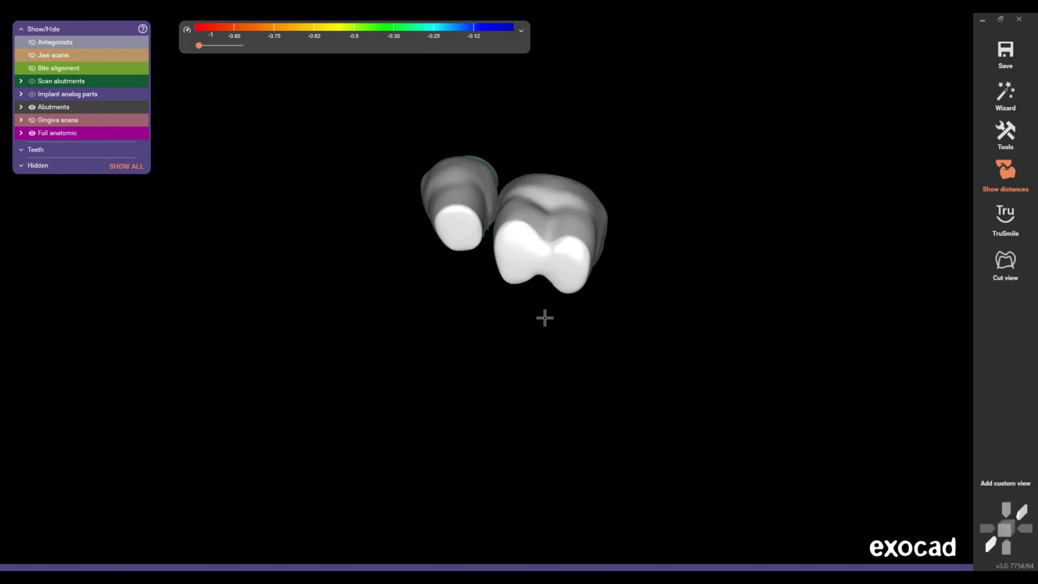
mouse_move(544, 315)
right_down()
mouse_move(588, 371)
mouse_move(514, 283)
mouse_move(471, 268)
right_up()
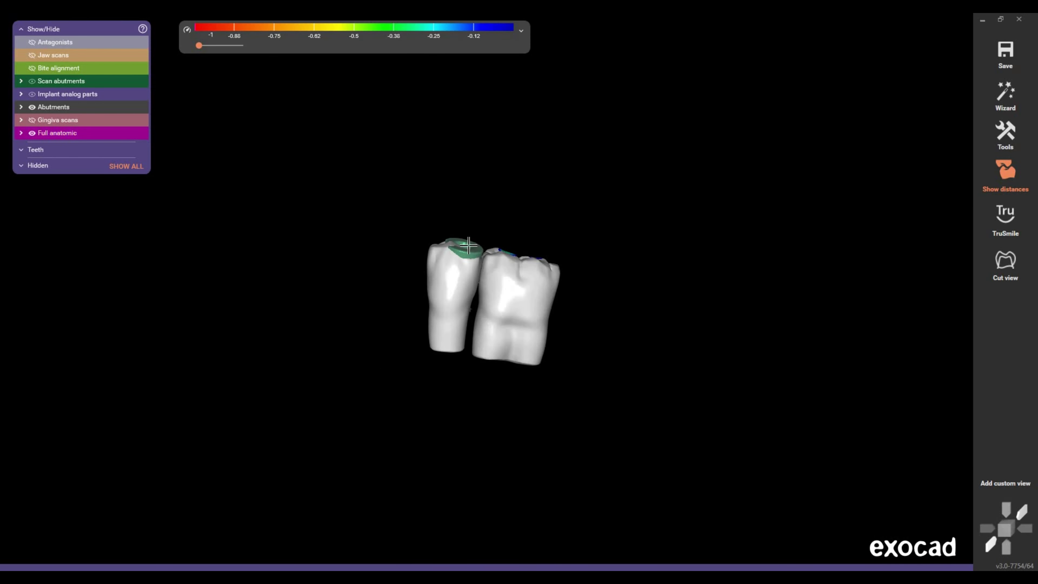
scroll(471, 268, up, 3)
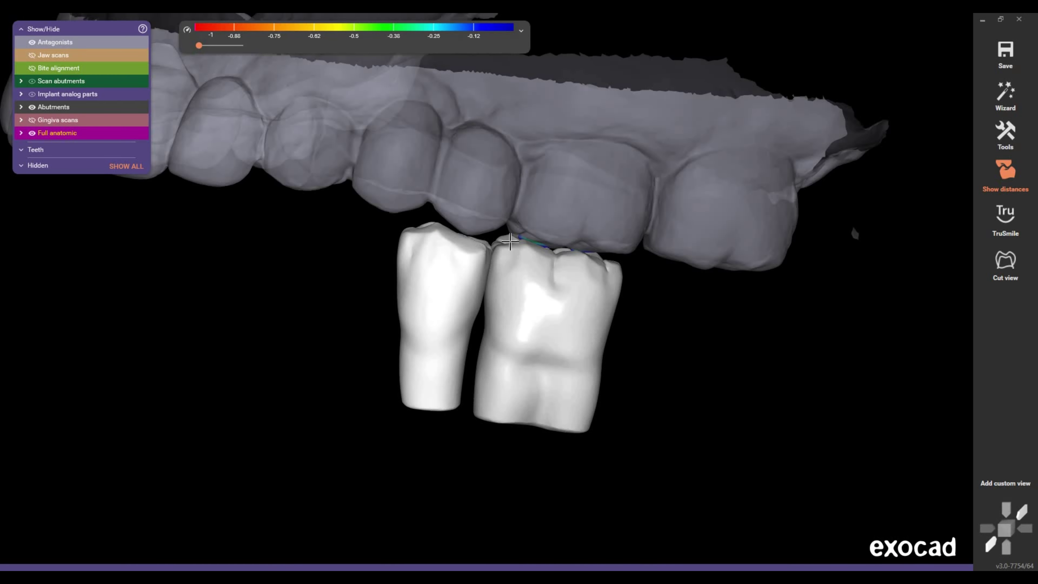
key(j)
right_click(758, 199)
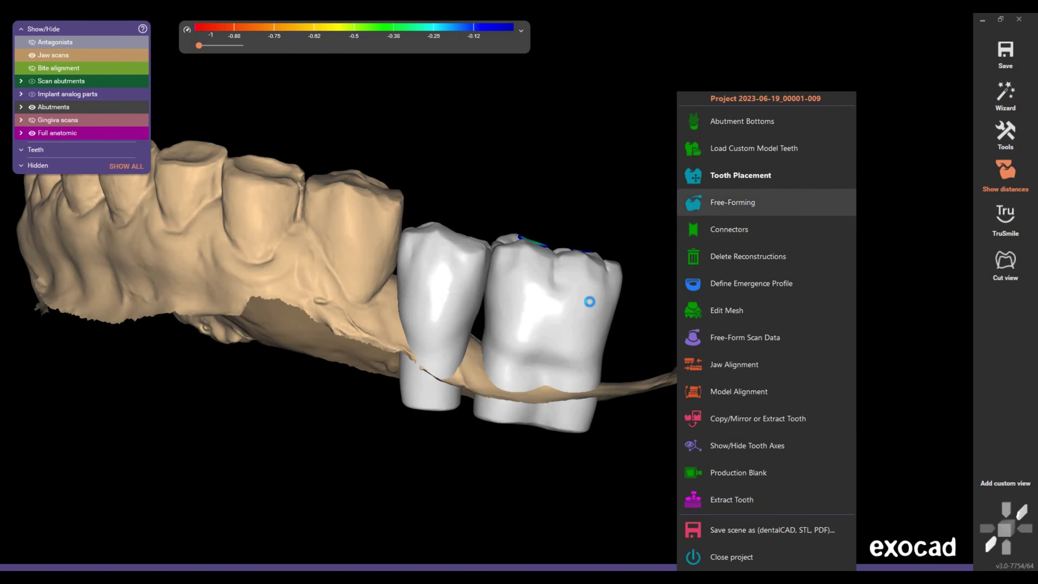
Start Tooth Placement and shift the smaller 35 crown on the jaw
click(517, 322)
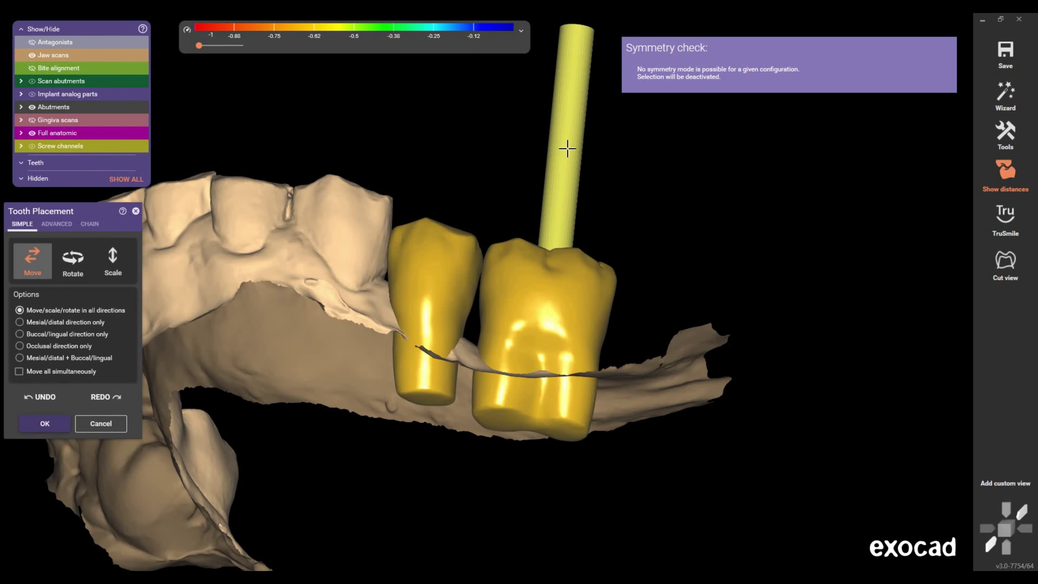
scroll(490, 233, up, 2)
drag(423, 245, 437, 261)
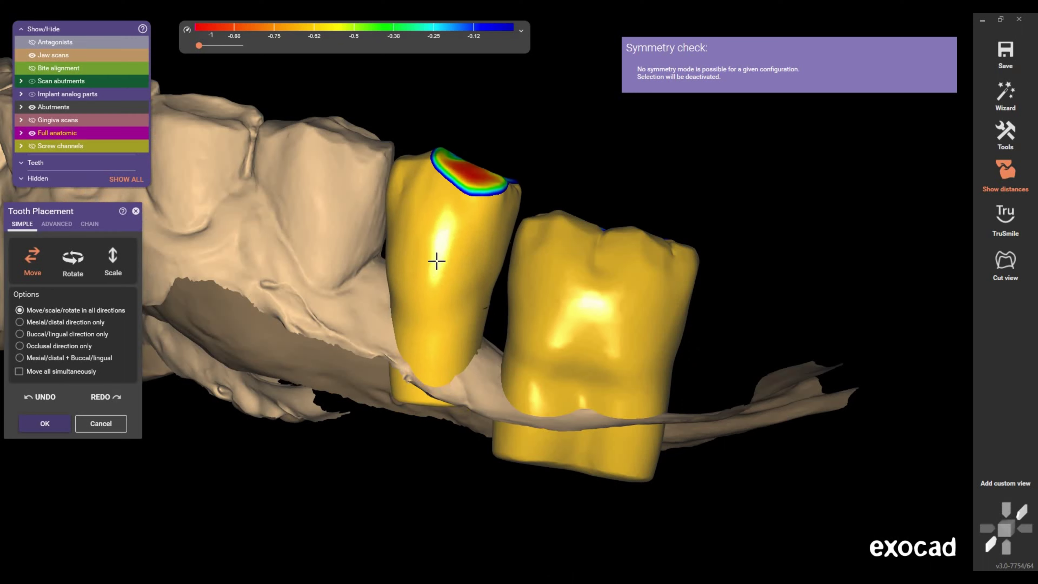
right_drag(437, 261, 523, 249)
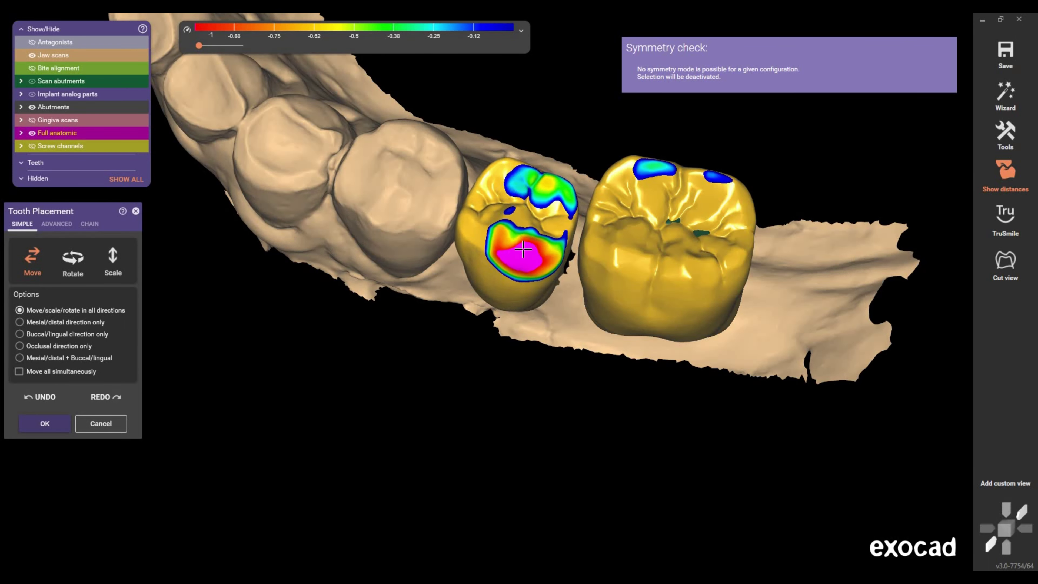
drag(523, 250, 505, 291)
Lower the larger 36 crown with distance colours off and the upper antagonist shown
click(995, 165)
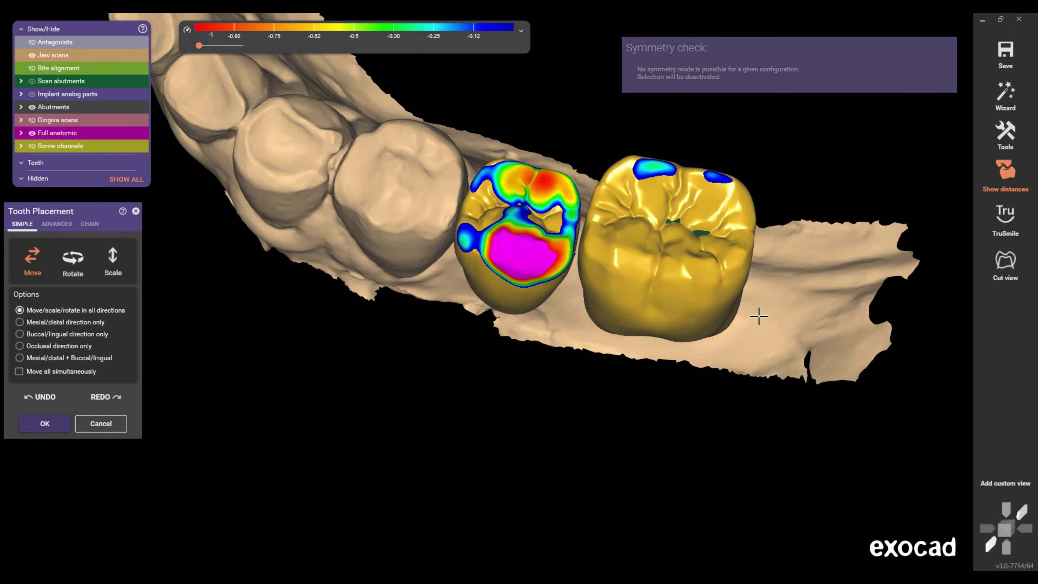
drag(659, 294, 623, 310)
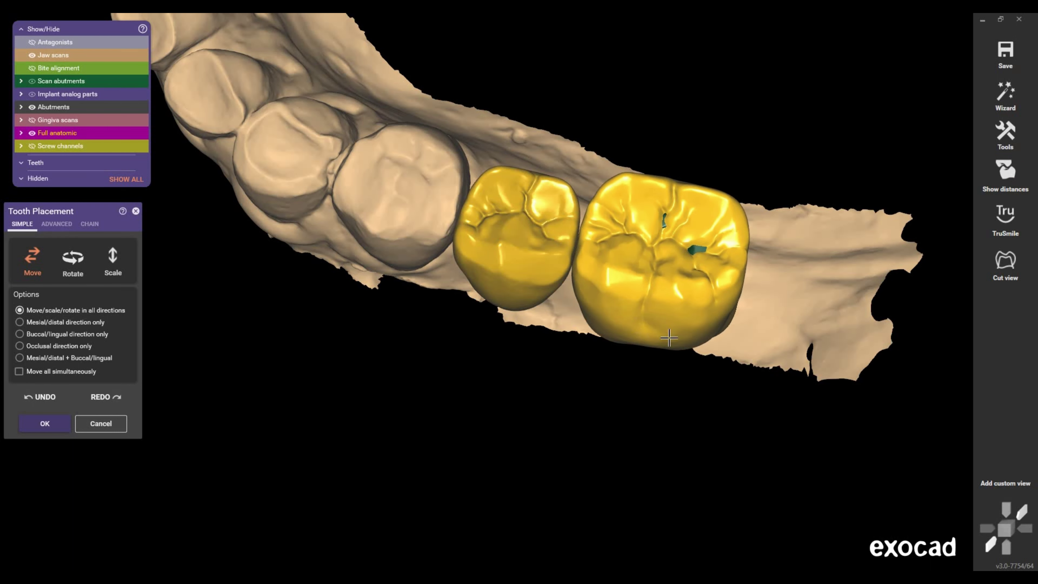
mouse_move(669, 337)
mouse_down()
mouse_move(654, 341)
mouse_move(670, 303)
mouse_up()
right_drag(671, 302, 731, 209)
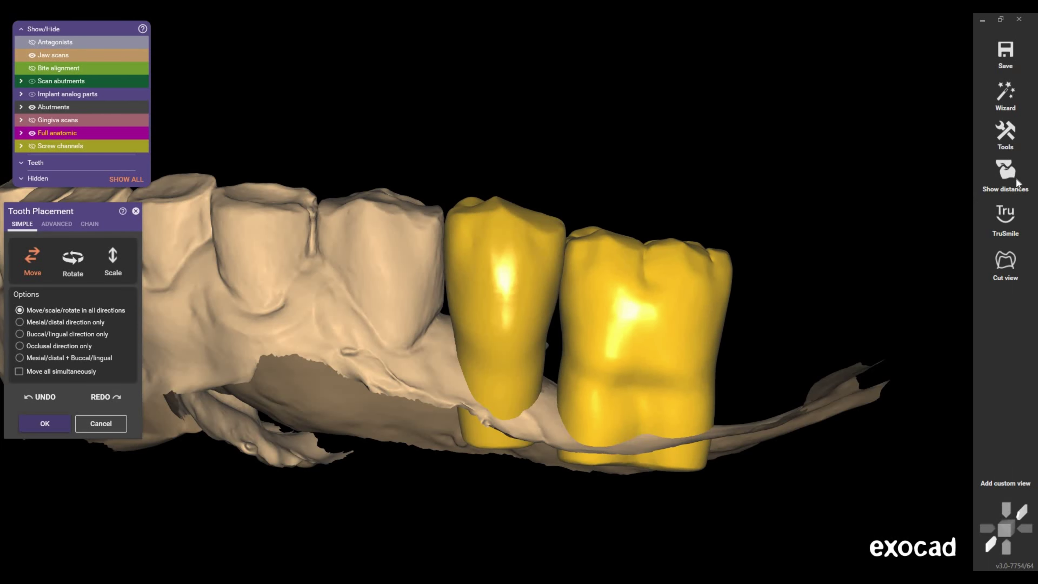
key(a)
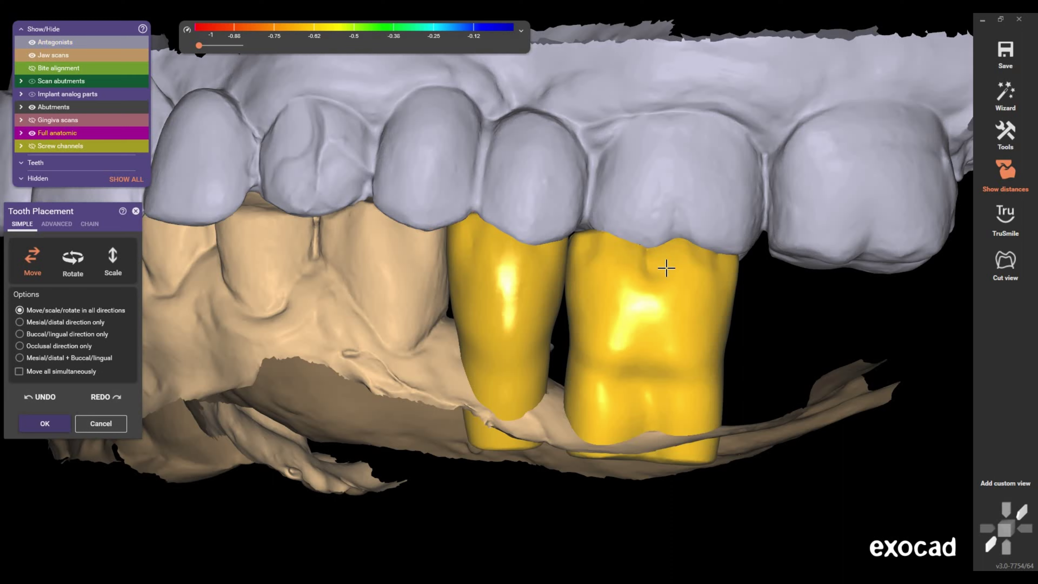
mouse_move(666, 268)
right_down()
mouse_move(711, 269)
mouse_move(714, 280)
right_up()
drag(728, 271, 720, 280)
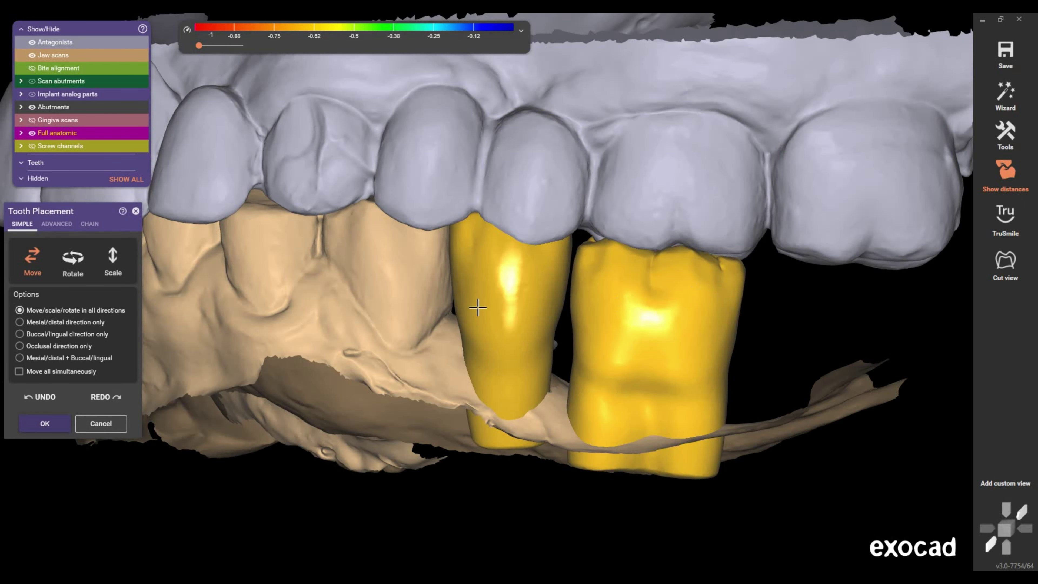
Fine-tune the smaller crown from an occlusal view, then finish placement
click(497, 303)
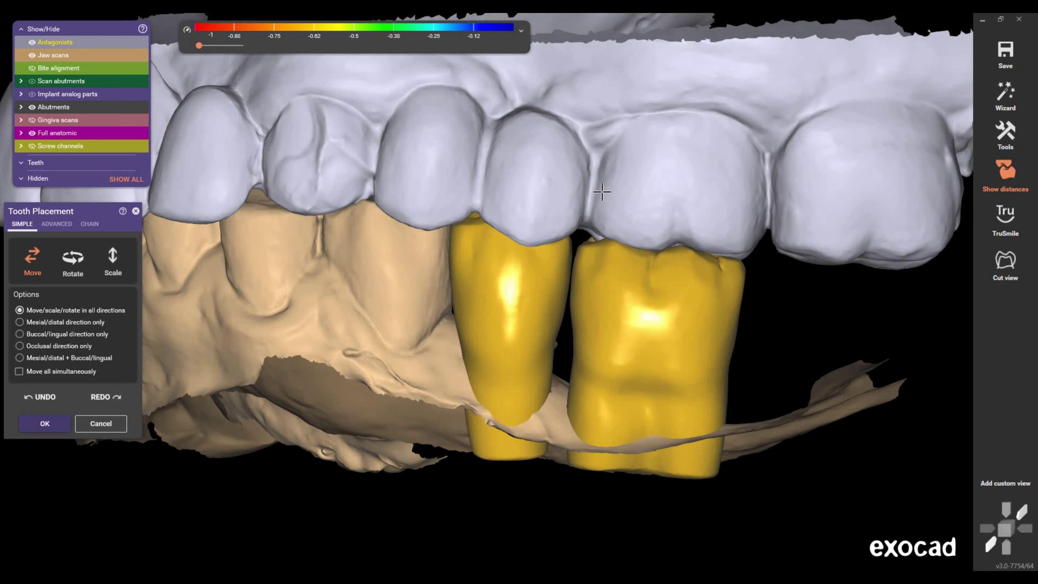
mouse_move(629, 106)
right_down()
mouse_move(548, 277)
mouse_move(511, 247)
right_up()
scroll(548, 277, up, 3)
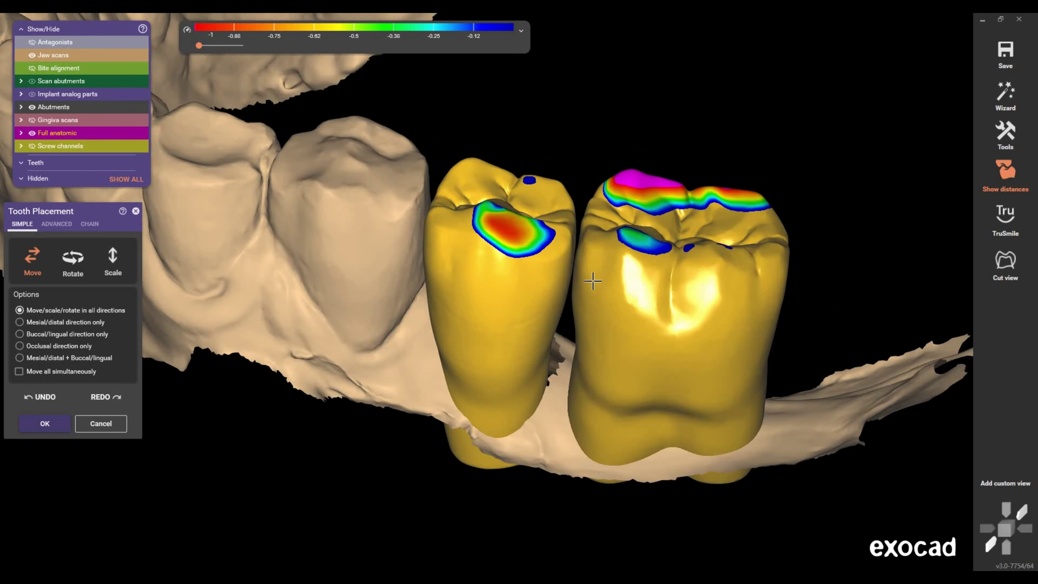
mouse_move(505, 280)
right_down()
mouse_move(638, 275)
mouse_move(644, 285)
mouse_move(669, 276)
mouse_move(714, 310)
right_up()
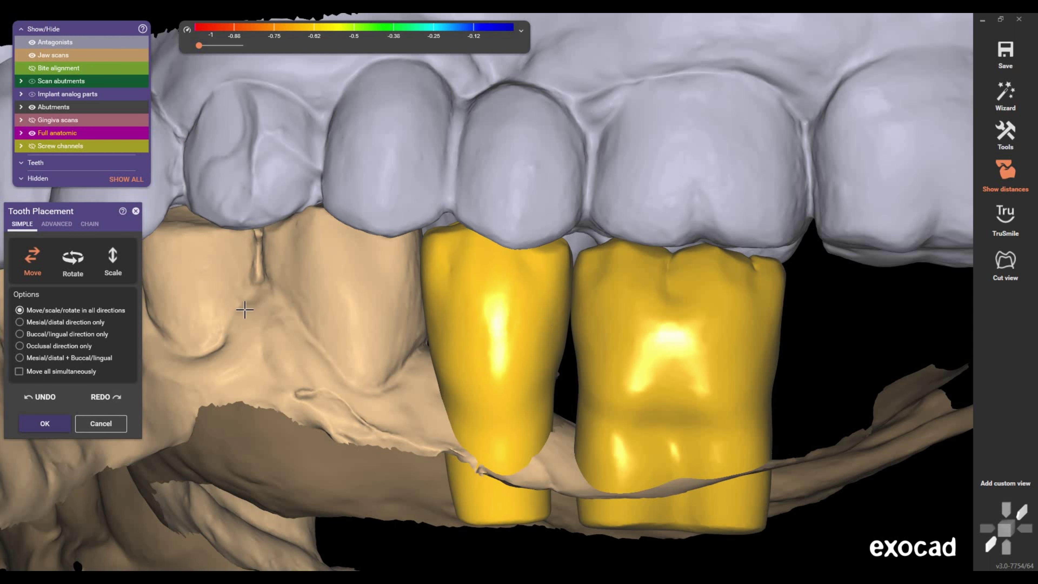
click(33, 428)
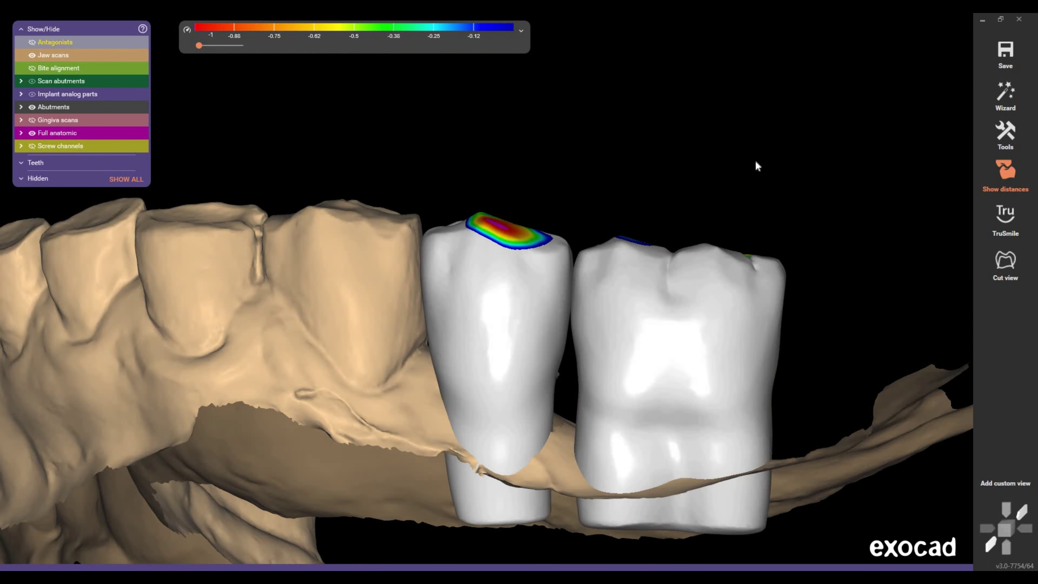
right_click(752, 165)
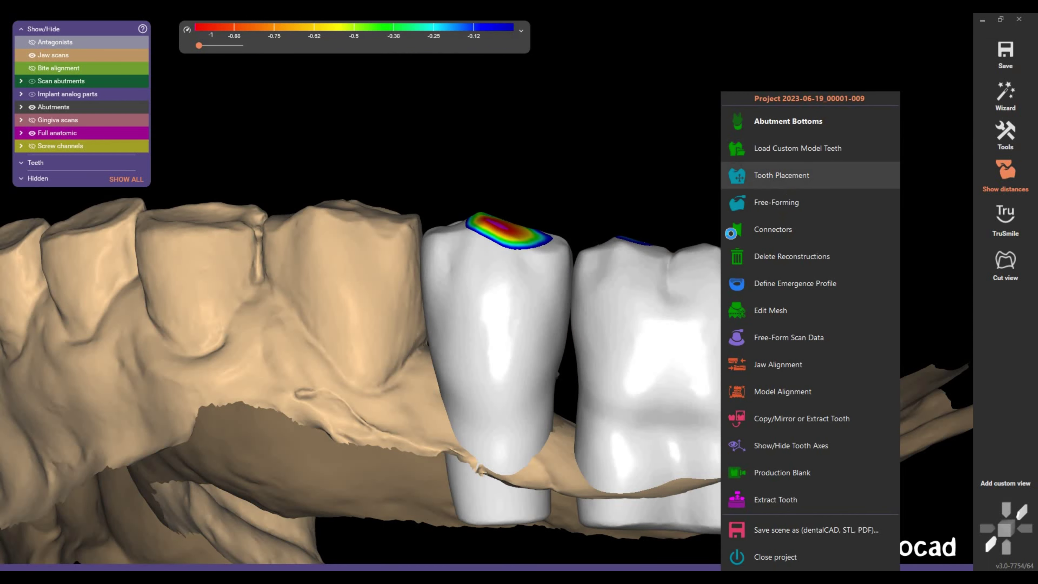
In Free-Forming, shrink the left crown's red contact area and push its cusp down
click(498, 263)
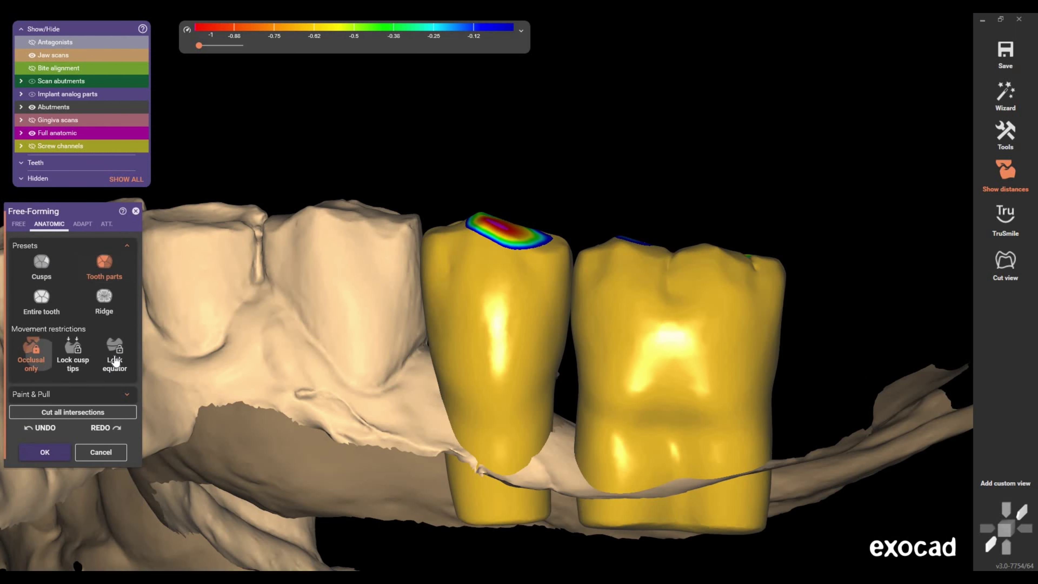
scroll(506, 230, up, 1)
scroll(504, 226, up, 2)
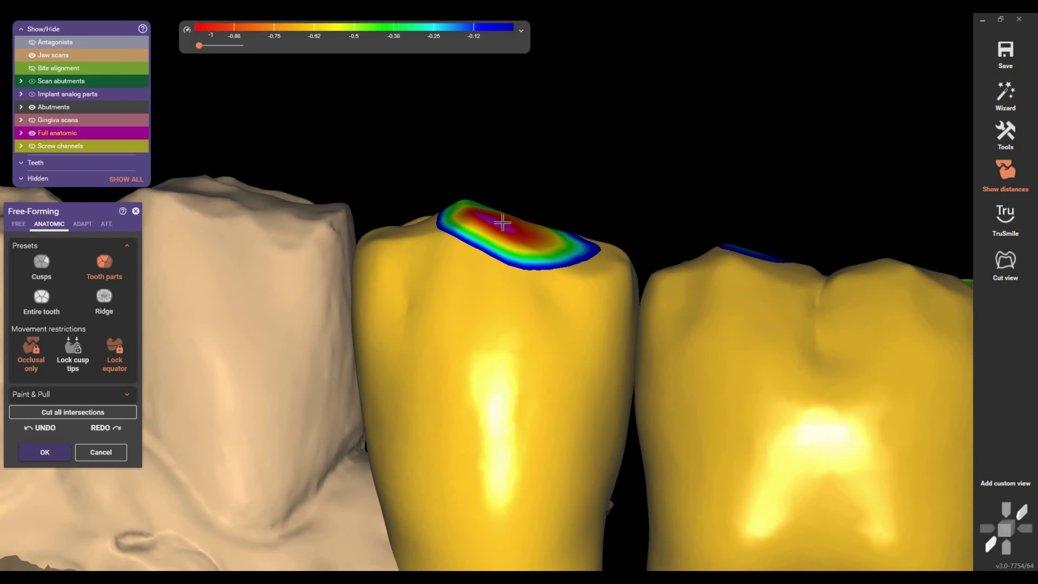
drag(502, 230, 433, 211)
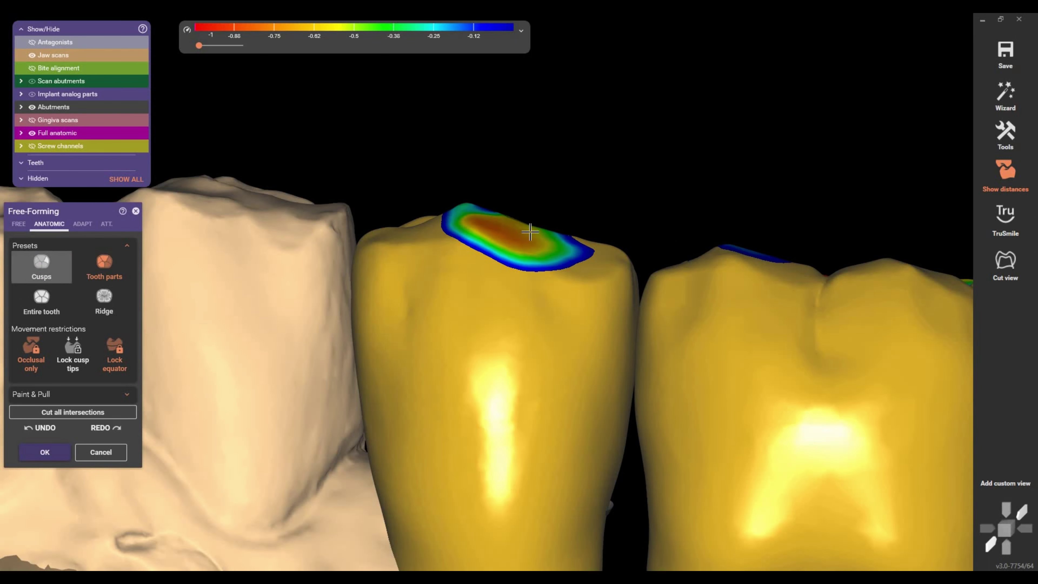
scroll(530, 232, up, 1)
drag(524, 245, 525, 273)
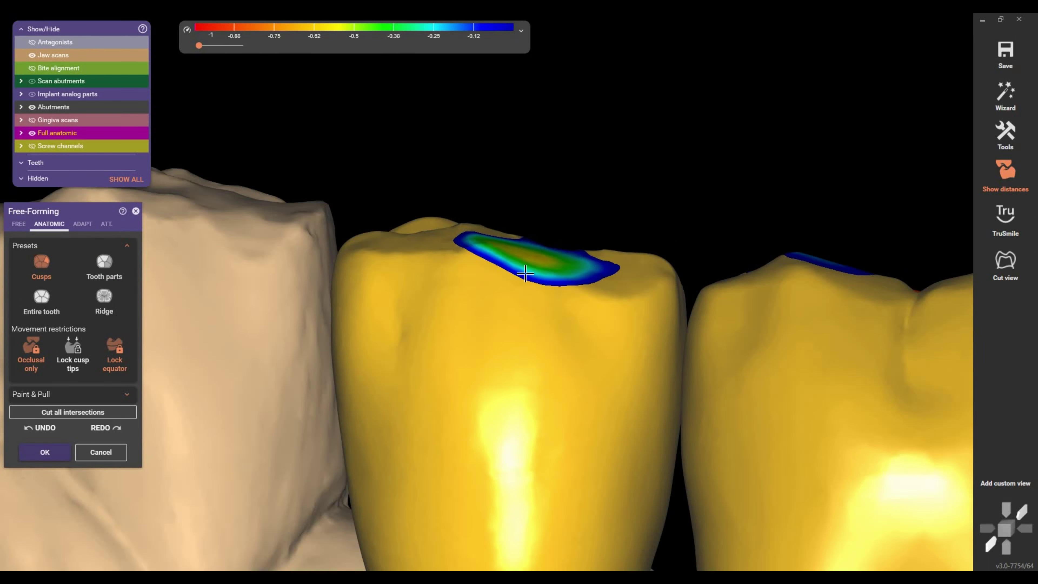
Reshape the right crown's cusp until its contact becomes a small blue patch
mouse_move(732, 353)
right_down()
mouse_move(732, 343)
mouse_move(542, 332)
right_up()
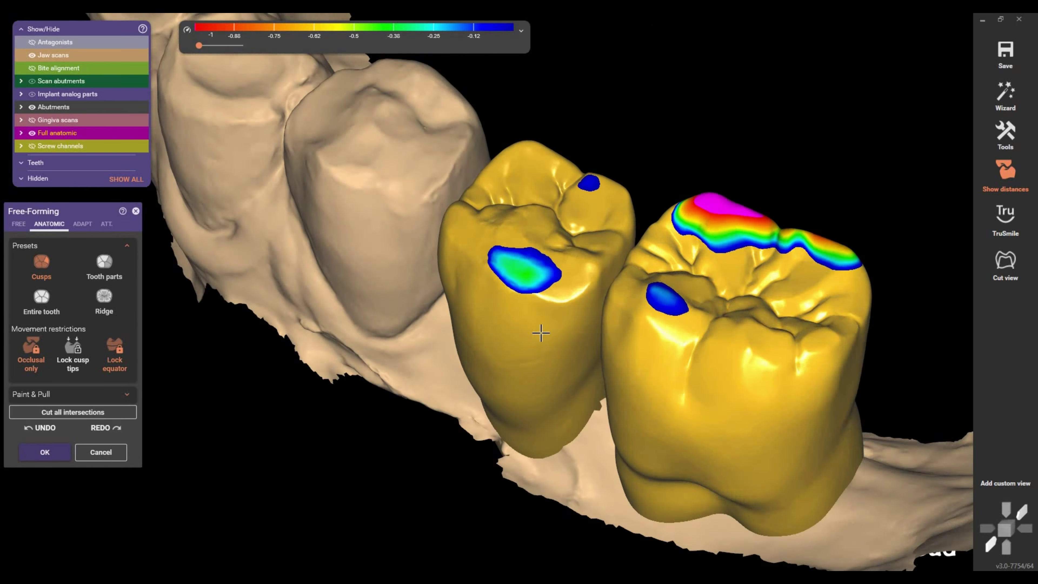
scroll(490, 266, up, 1)
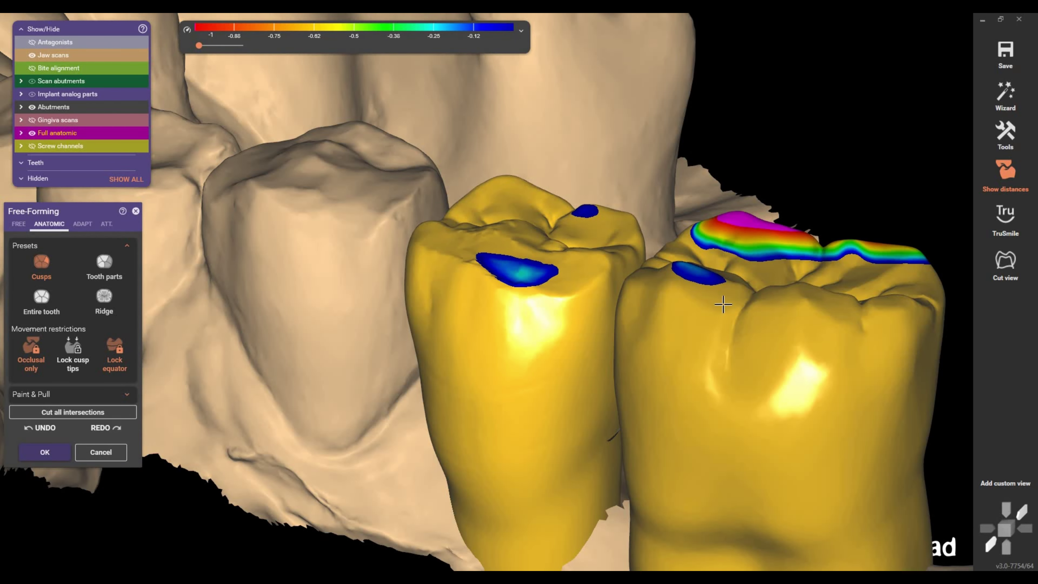
scroll(722, 304, down, 2)
right_drag(723, 304, 670, 286)
scroll(670, 286, up, 2)
scroll(661, 280, up, 2)
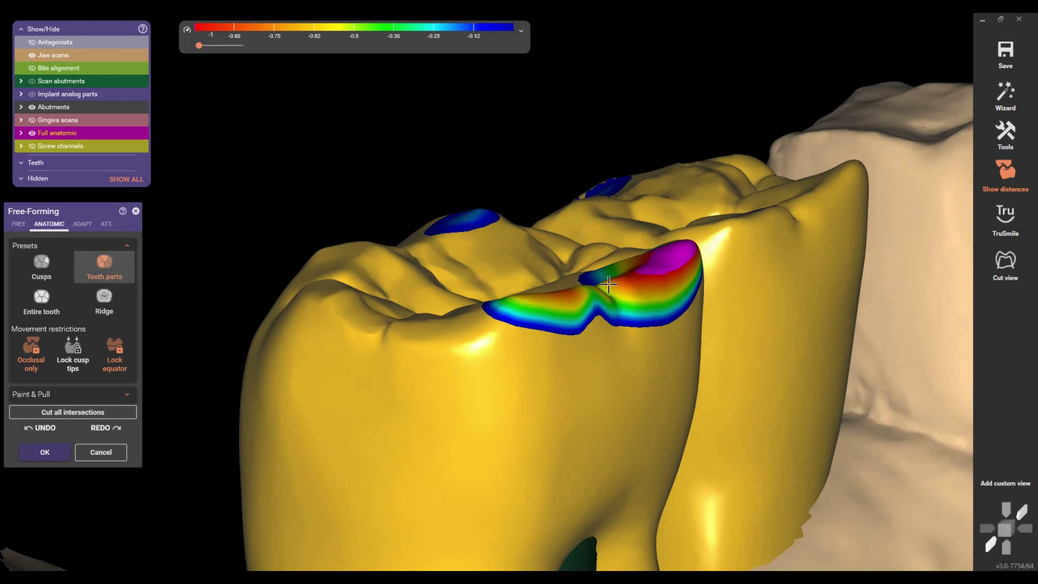
scroll(612, 303, up, 1)
mouse_move(606, 322)
mouse_down()
mouse_move(518, 318)
mouse_move(702, 240)
mouse_move(367, 288)
mouse_up()
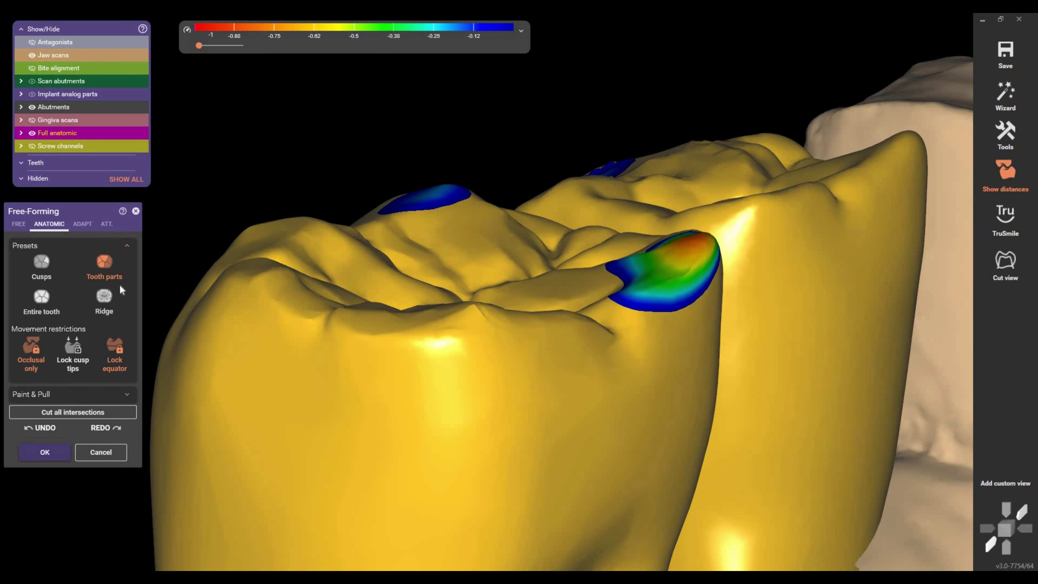
scroll(689, 252, up, 2)
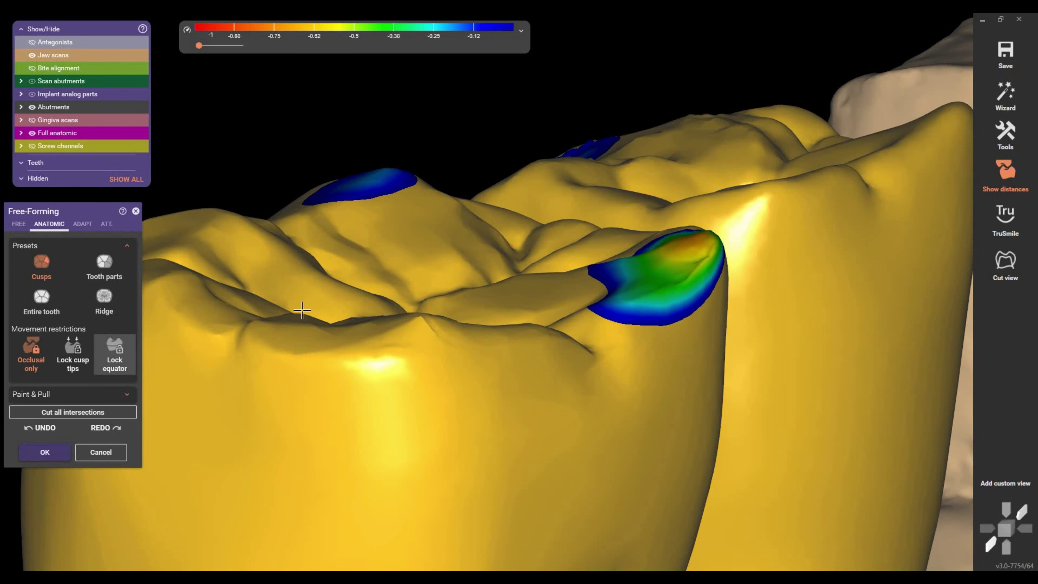
drag(716, 249, 676, 306)
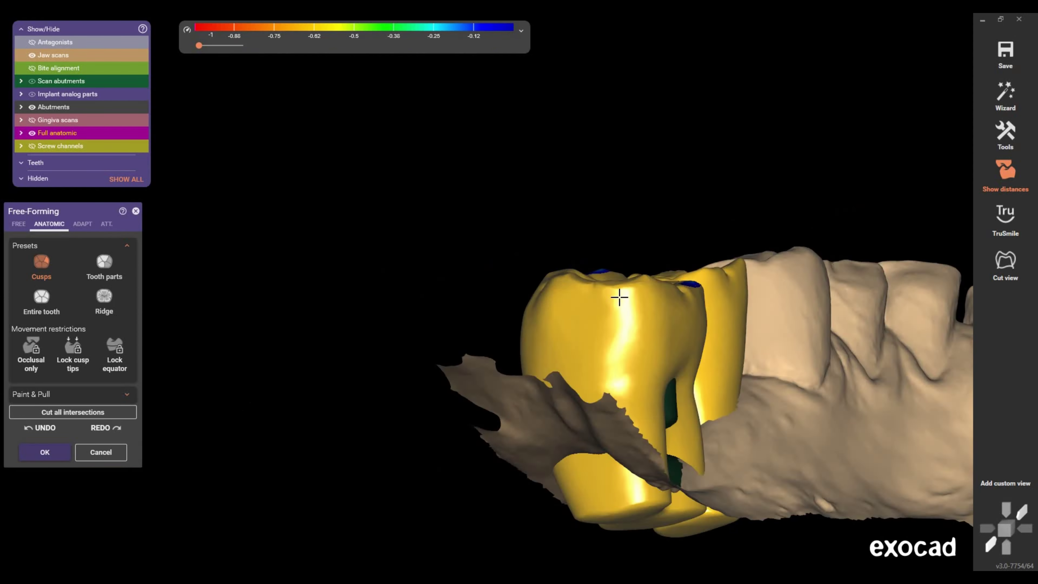
scroll(562, 256, up, 2)
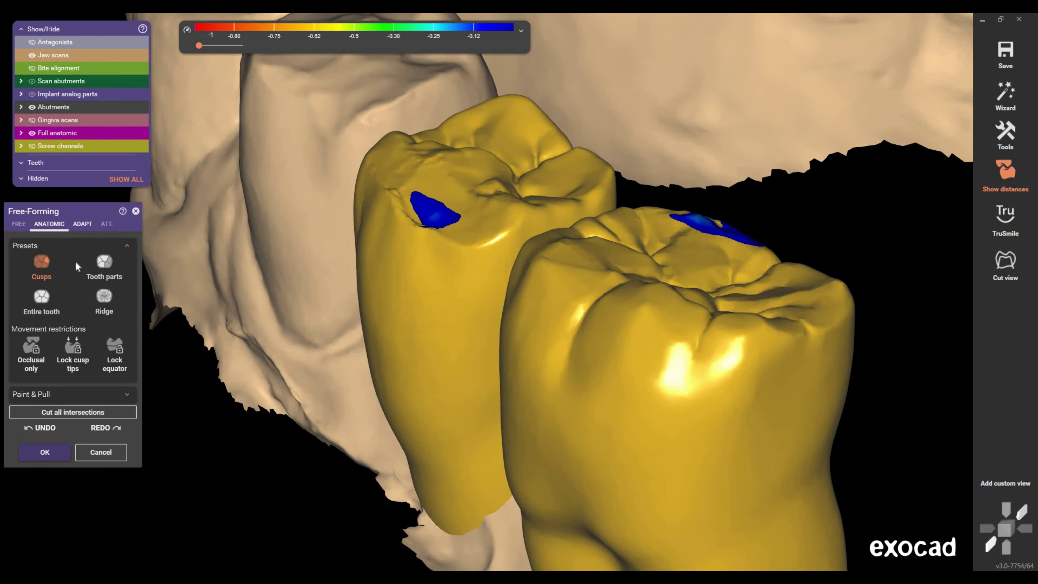
click(82, 223)
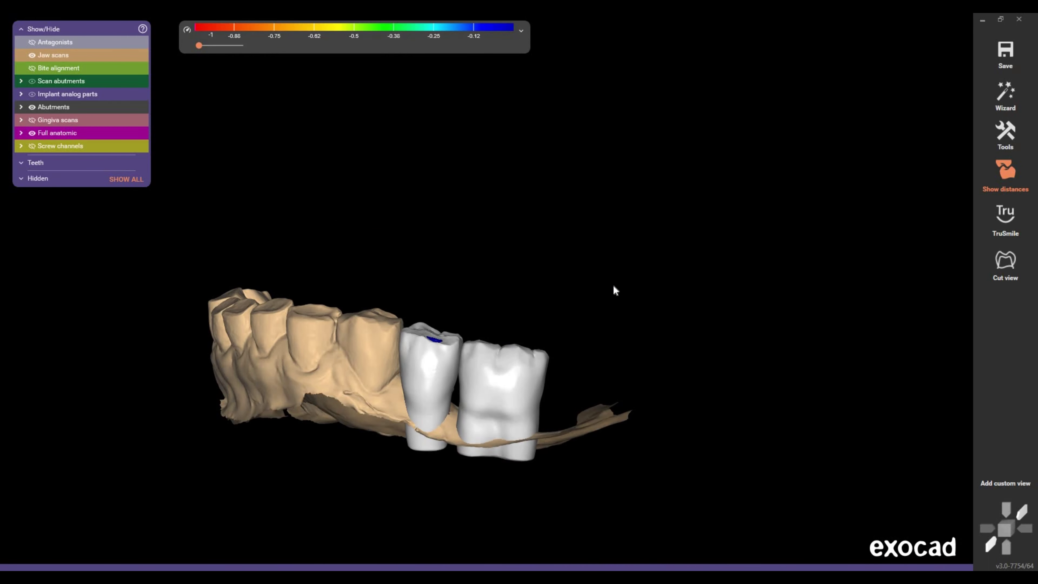
Run Jaw Alignment, rotating the lower jaw to match the abutment scan, and accept it
right_click(634, 285)
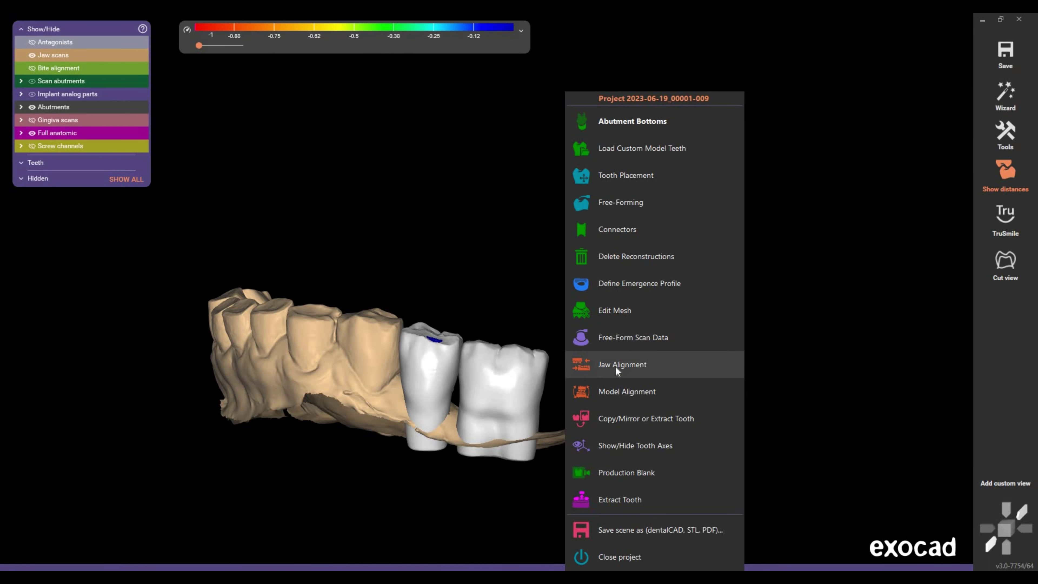
click(630, 364)
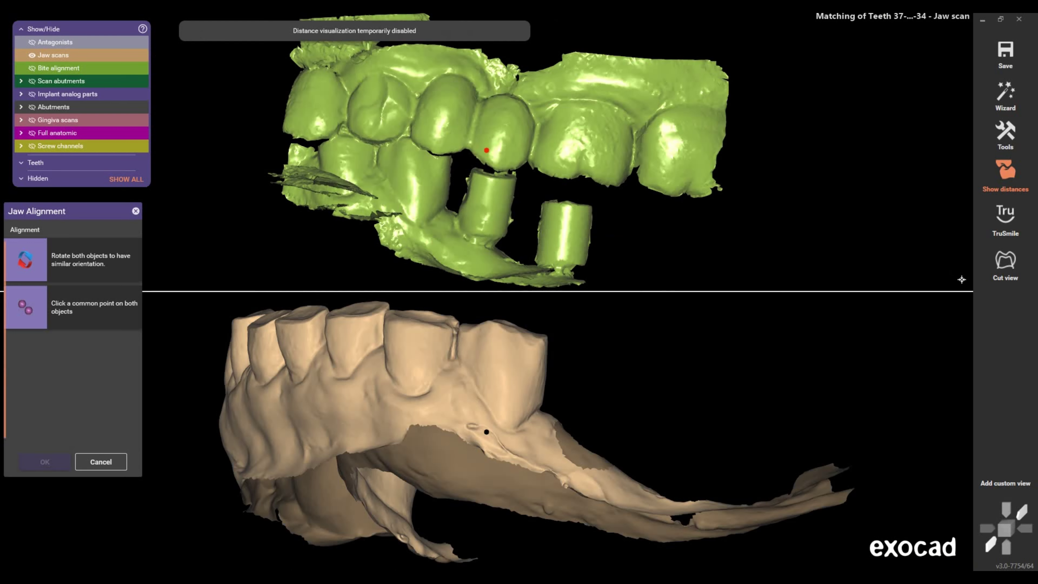
click(947, 563)
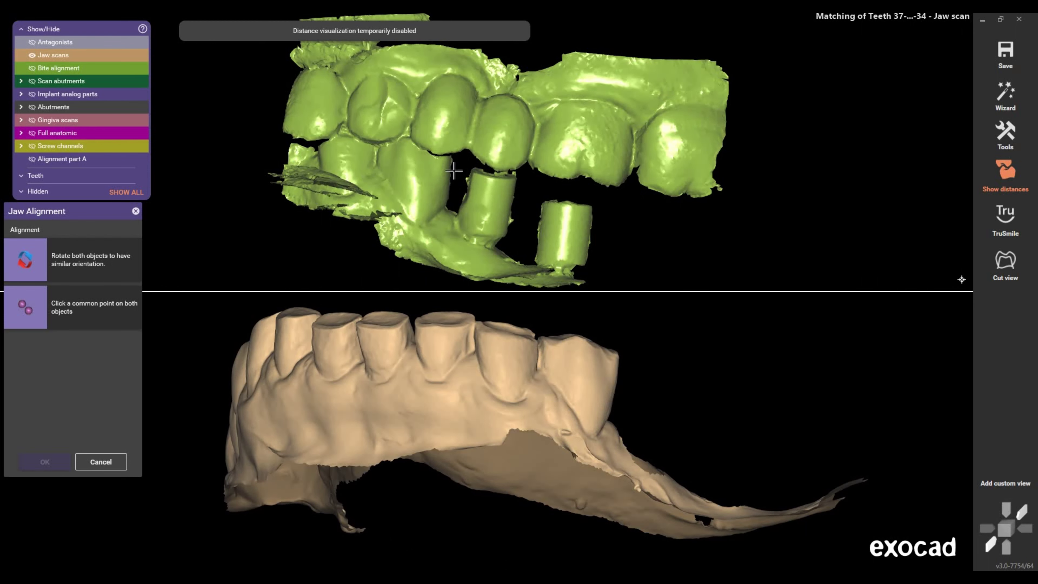
right_drag(454, 170, 465, 176)
mouse_move(572, 470)
right_down()
mouse_move(589, 481)
mouse_move(512, 361)
right_up()
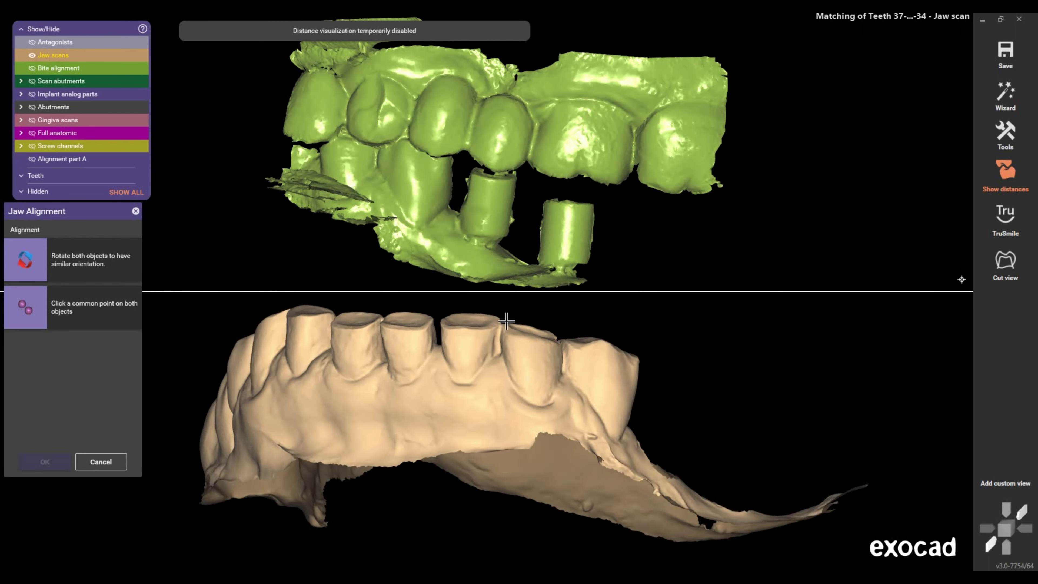
scroll(410, 219, up, 2)
scroll(410, 219, up, 1)
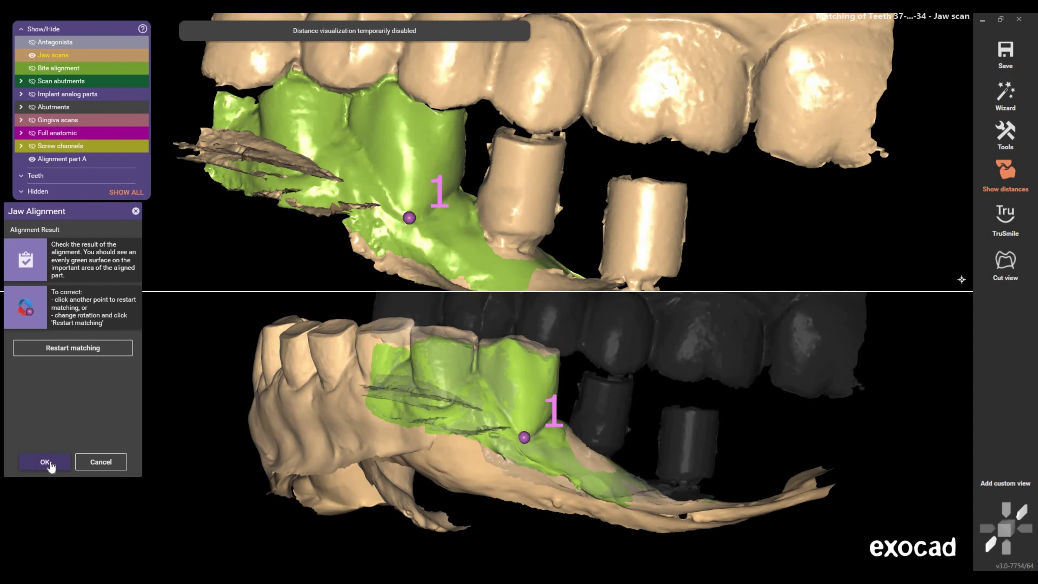
click(46, 462)
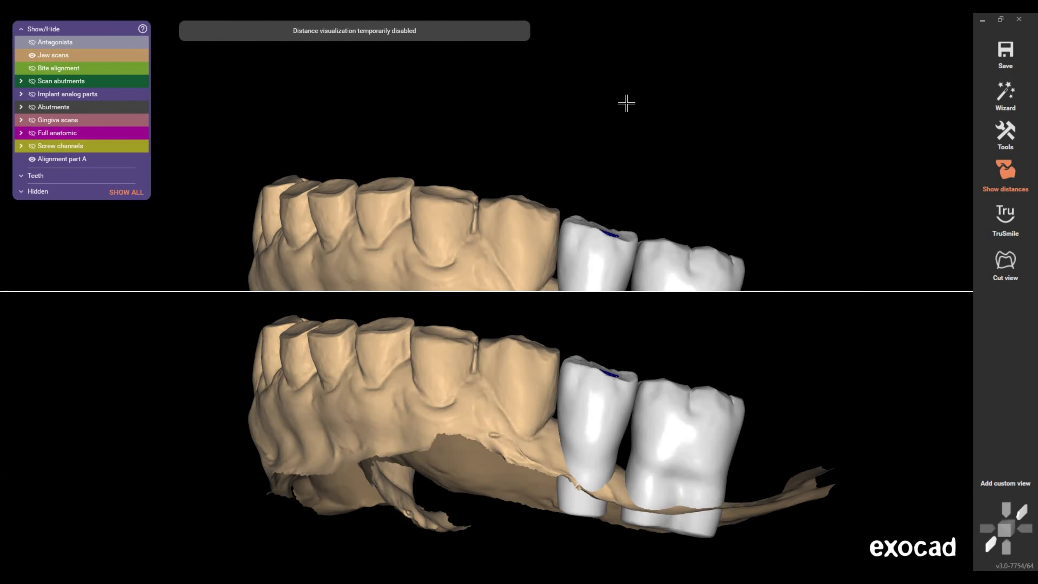
Align the antagonist scan by marking a common point on the upper molar
right_click(690, 190)
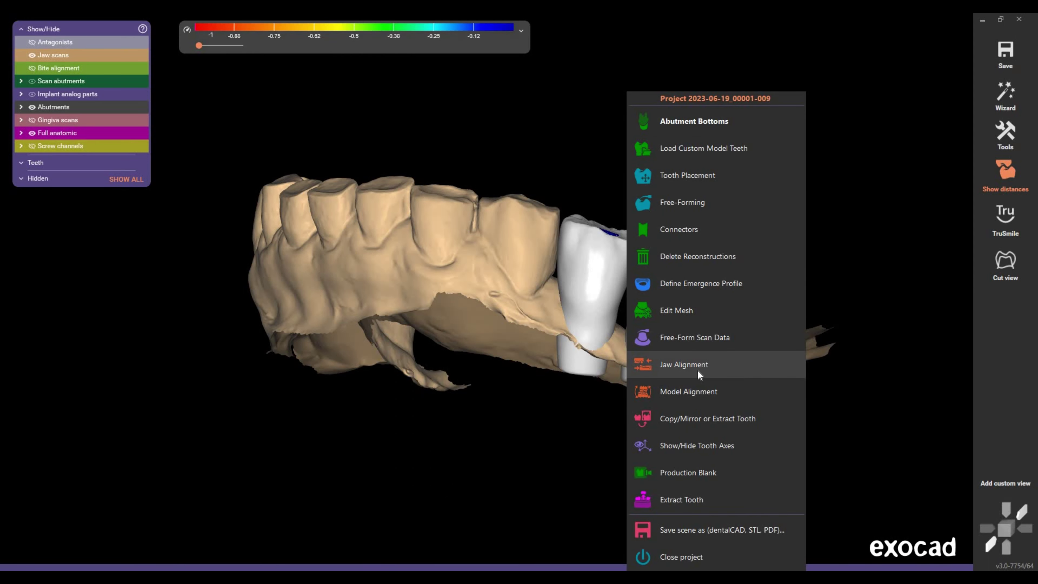
click(697, 370)
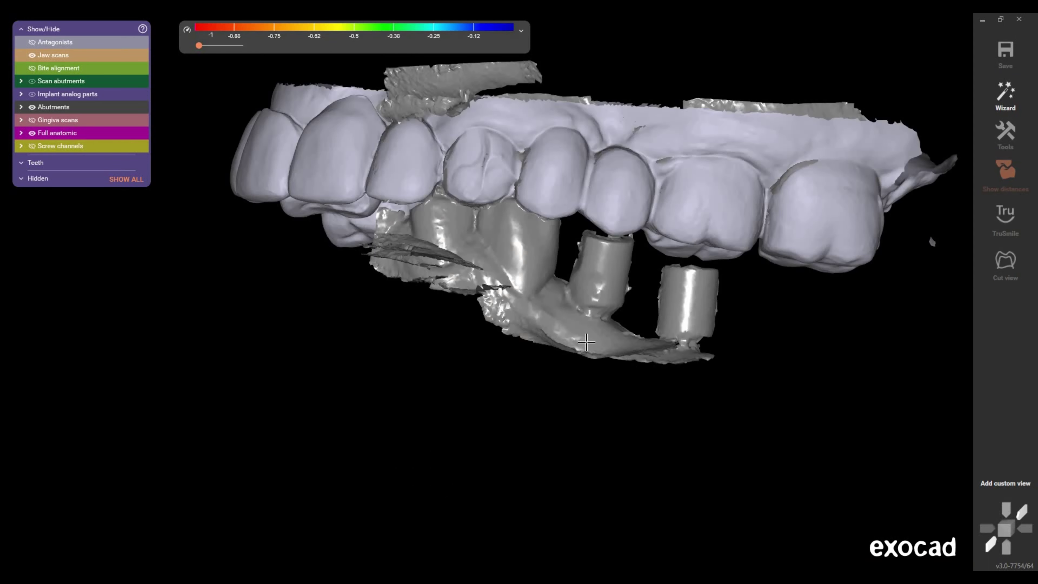
scroll(617, 184, up, 2)
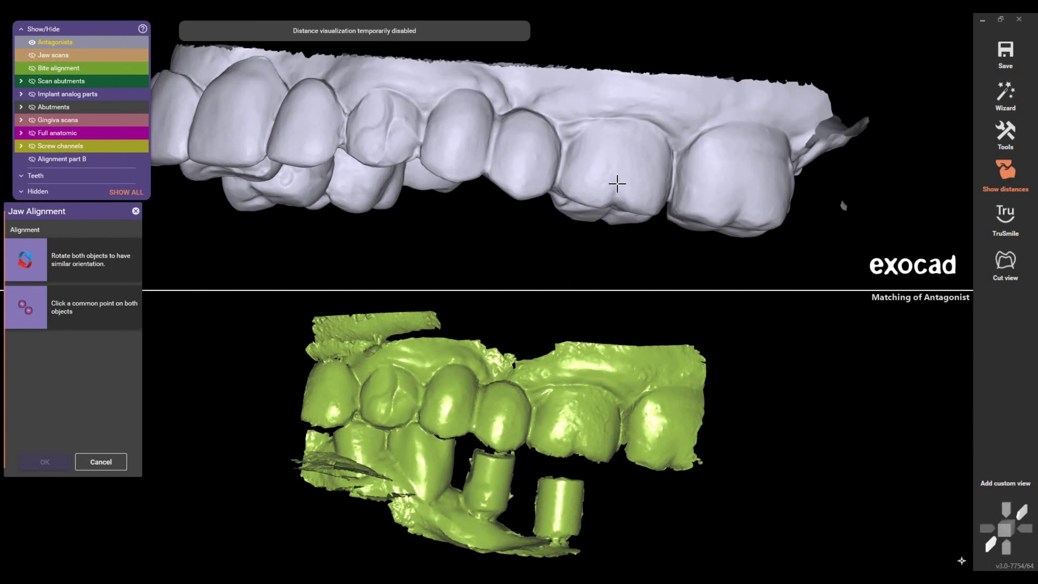
click(617, 184)
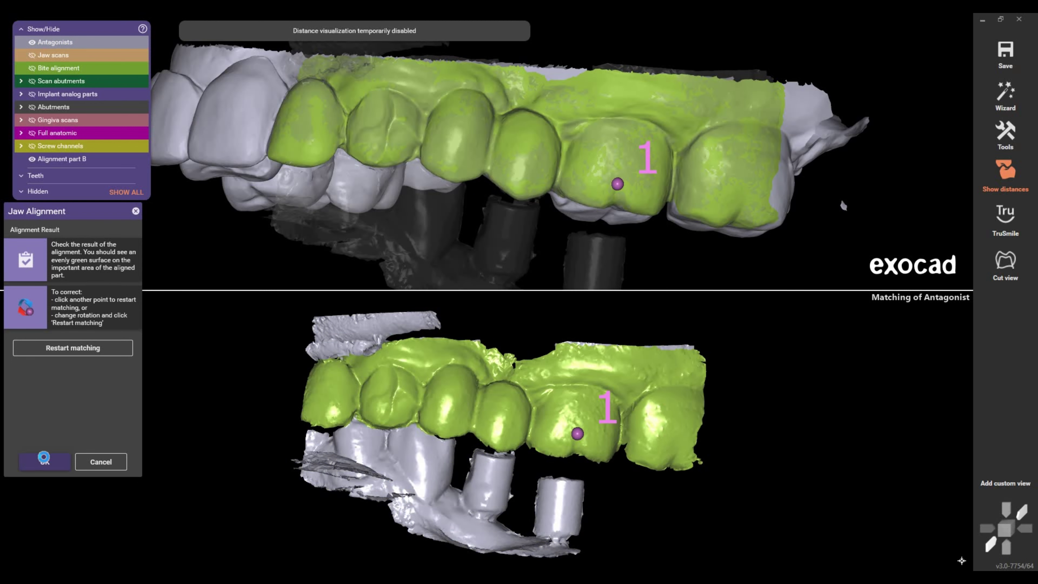
key(Return)
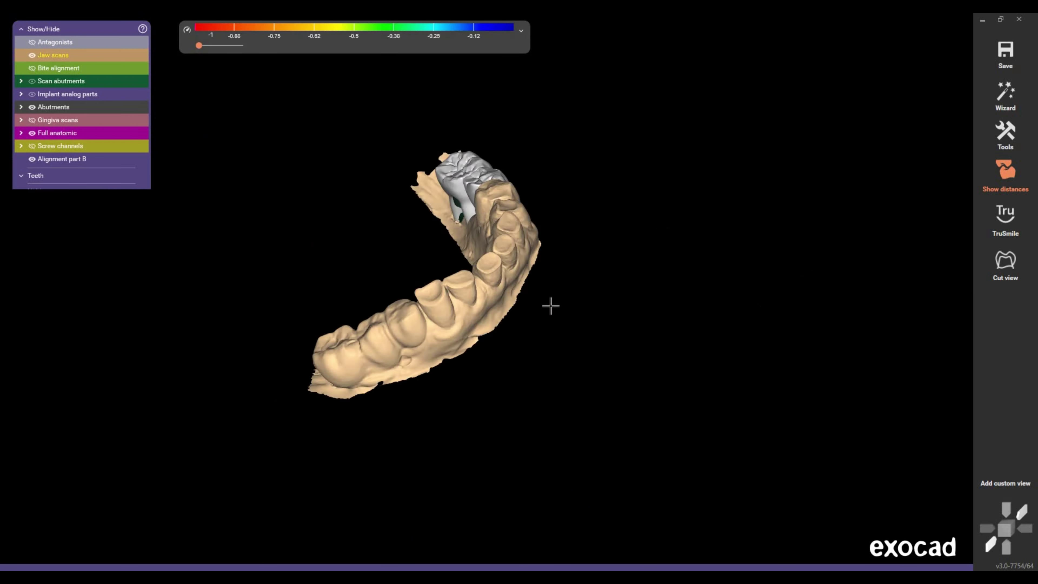
Inspect the bite from the front, then hide the upper antagonist jaw
right_drag(549, 301, 568, 250)
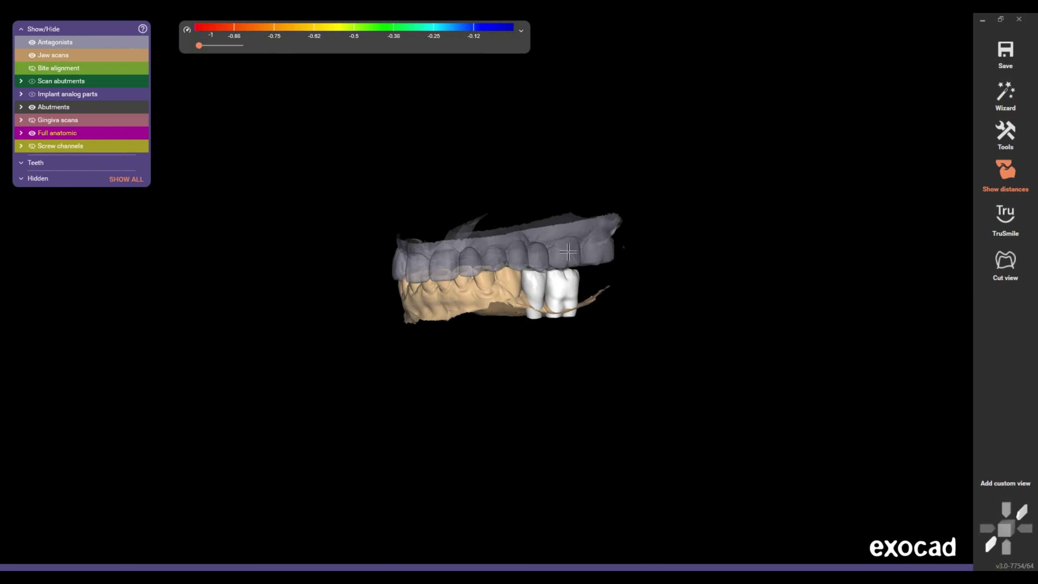
scroll(569, 250, up, 2)
scroll(556, 271, up, 2)
scroll(572, 274, up, 2)
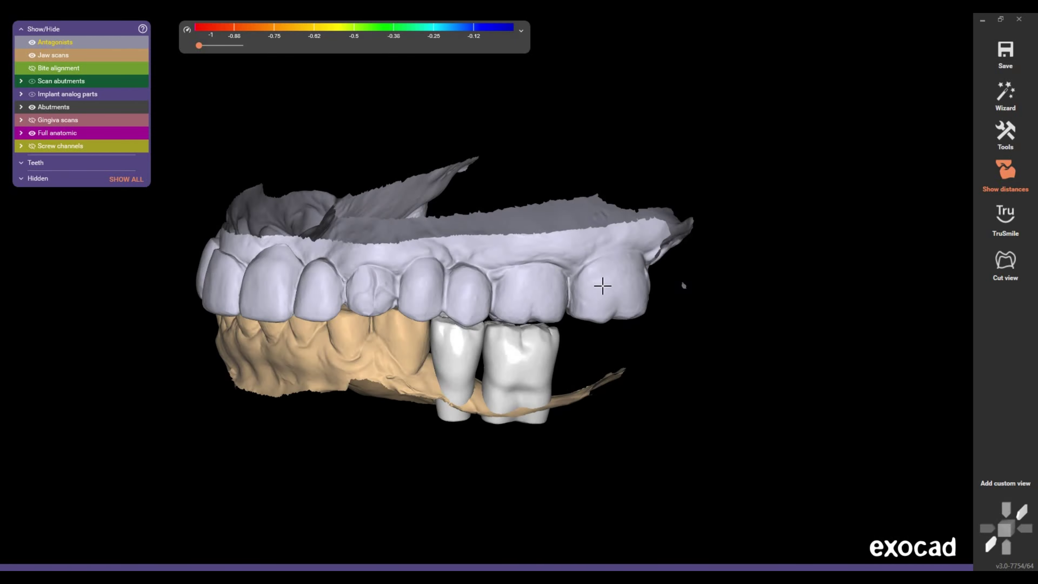
scroll(602, 285, up, 2)
ctrl+click(679, 278)
scroll(662, 254, up, 2)
Reopen Tooth Placement with bite scan and antagonist shown, and raise the right crown
right_click(678, 231)
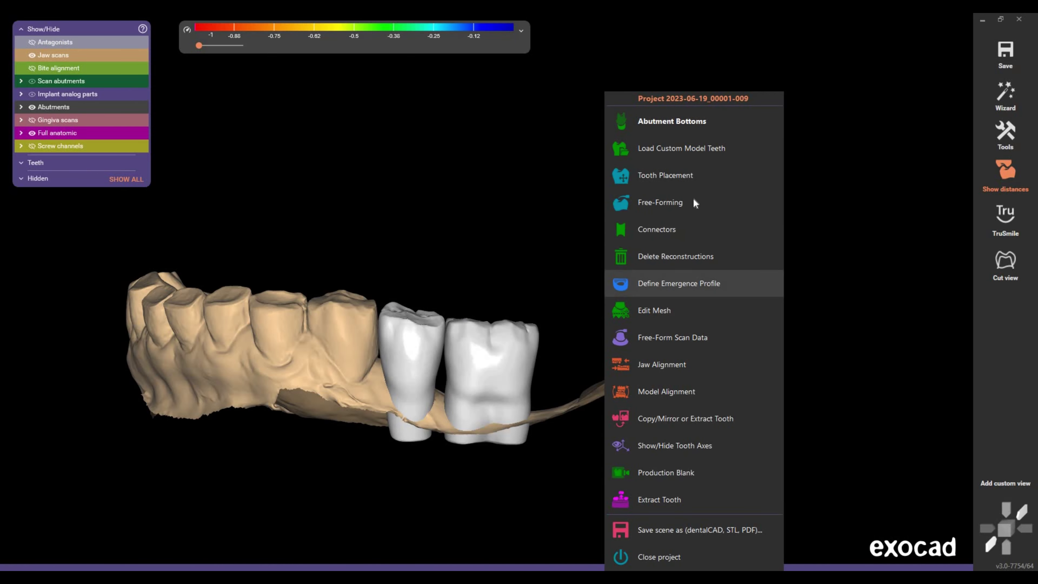
click(701, 187)
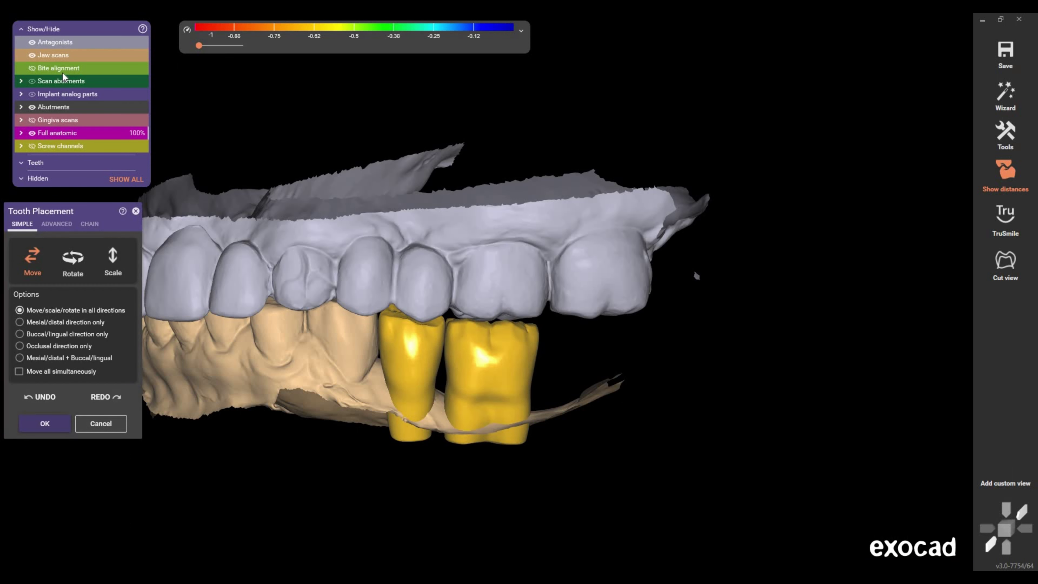
click(126, 69)
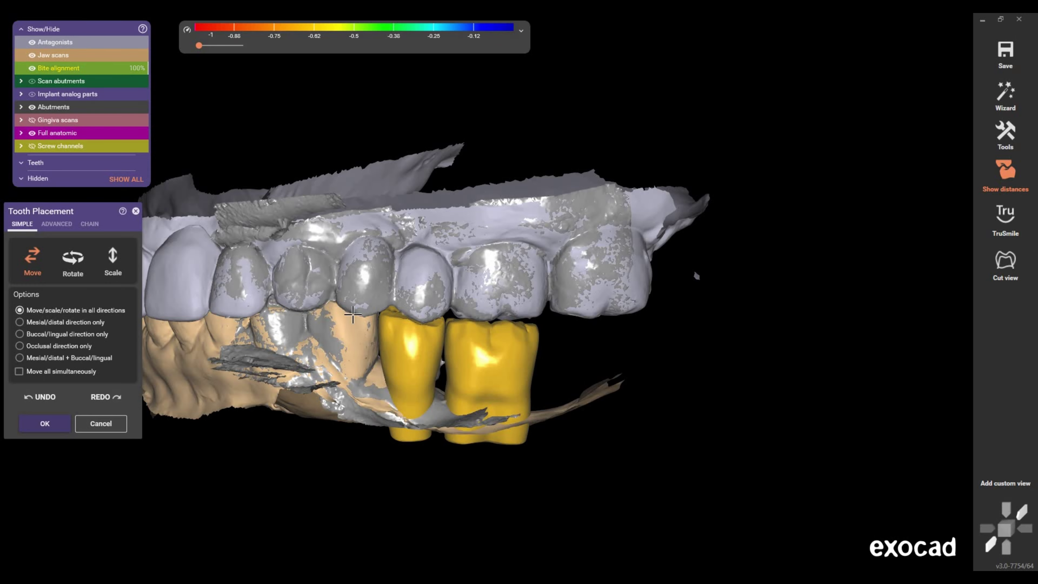
right_drag(515, 320, 409, 331)
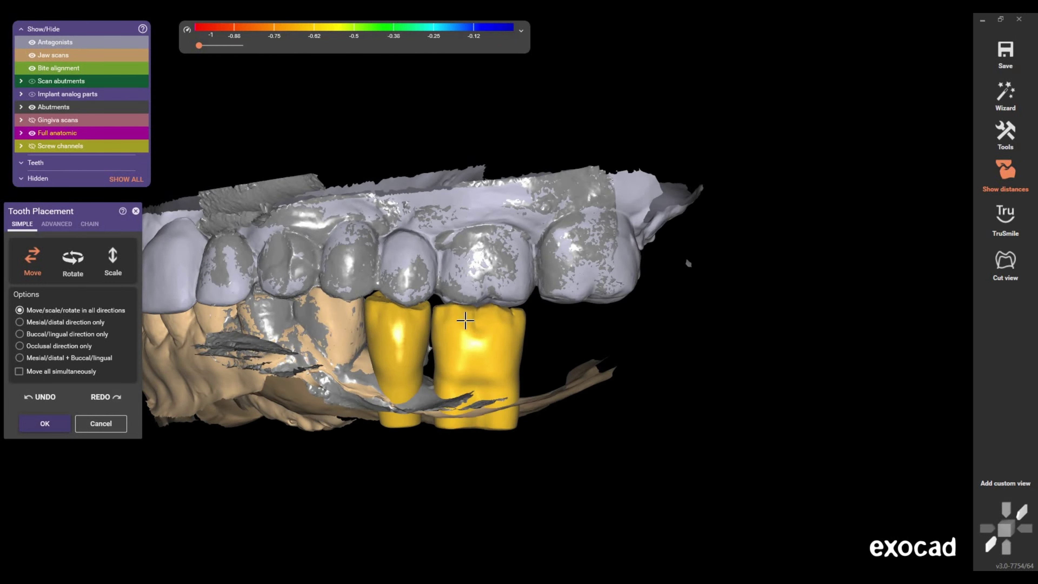
scroll(371, 342, up, 4)
scroll(370, 342, up, 2)
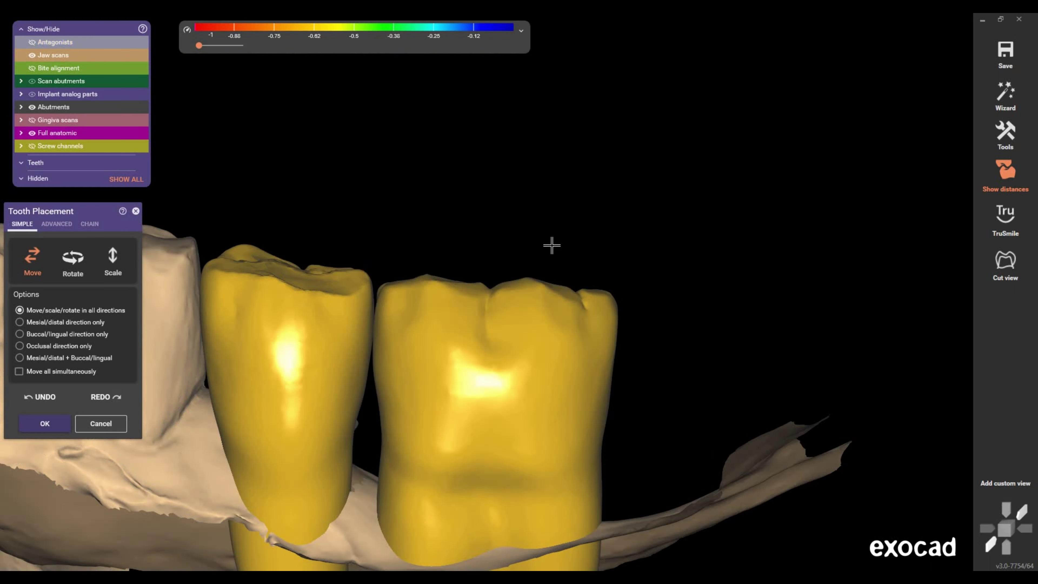
right_drag(551, 241, 433, 467)
key(a)
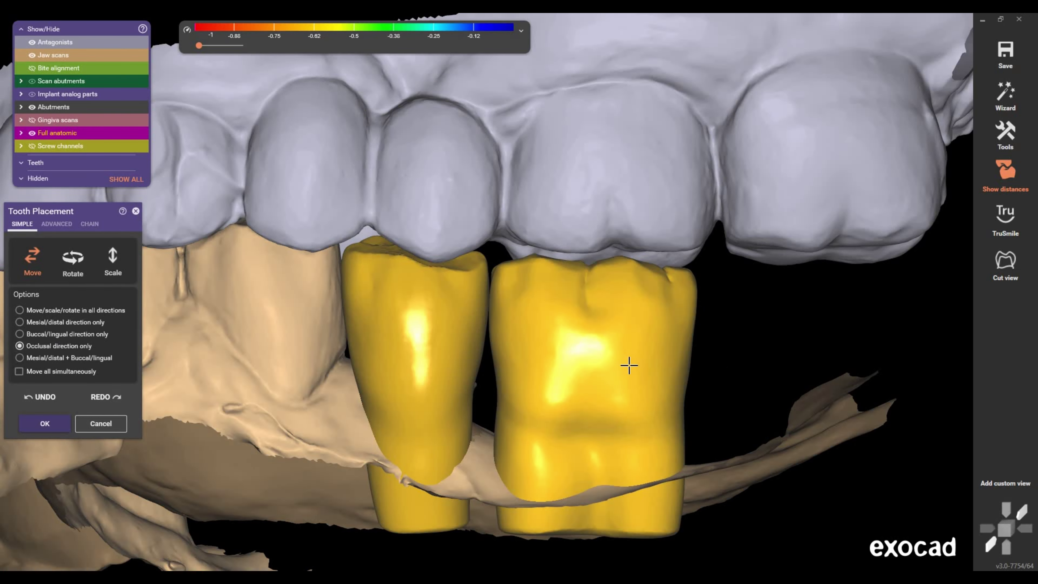
ctrl+drag(631, 369, 629, 361)
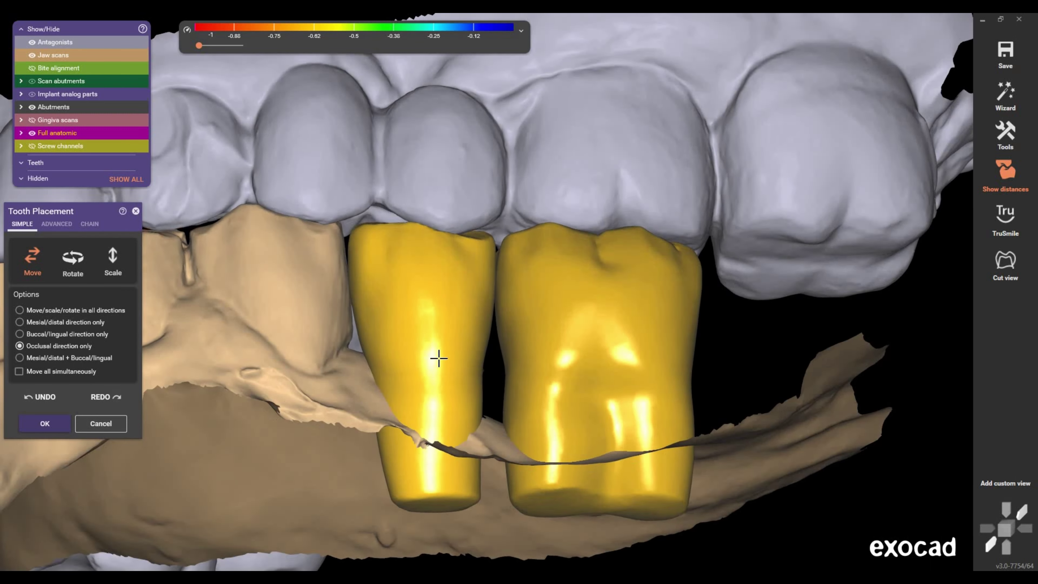
Move both crowns in all directions to ease contacts, then hide the antagonist
mouse_move(438, 358)
right_down()
mouse_move(711, 271)
mouse_move(130, 326)
right_up()
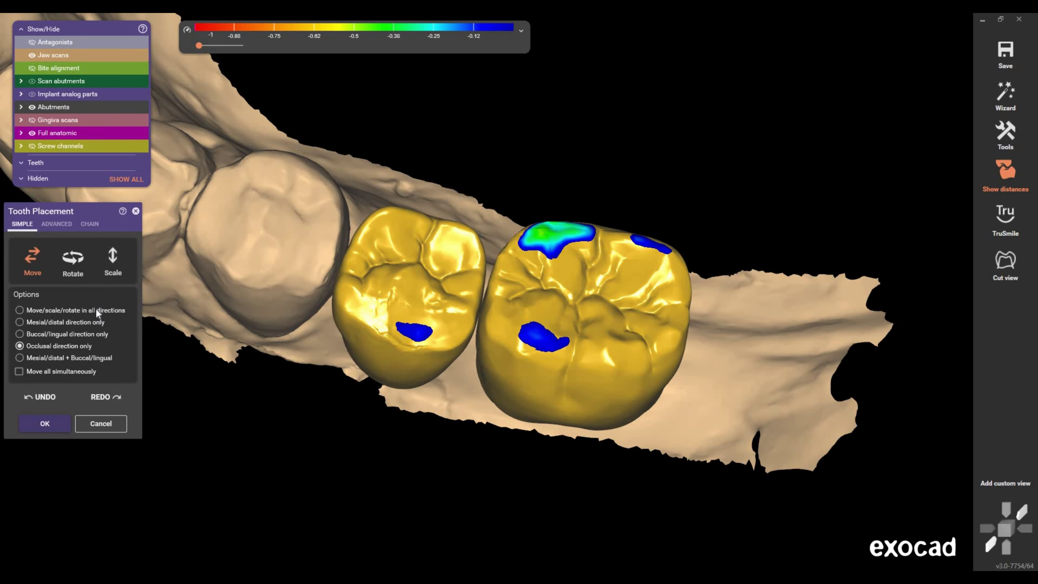
click(96, 309)
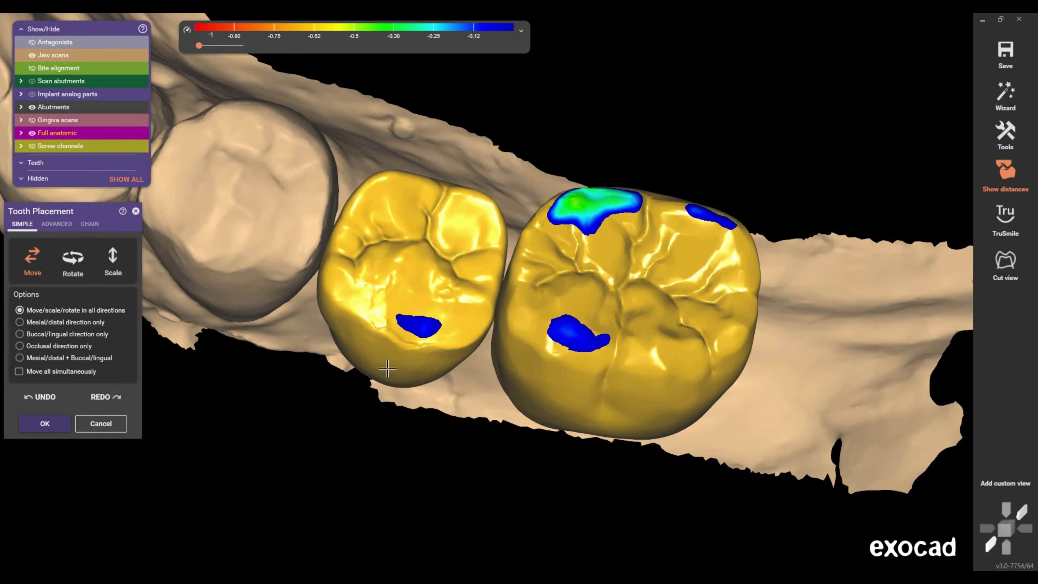
drag(387, 371, 390, 366)
mouse_move(390, 366)
right_down()
mouse_move(597, 406)
mouse_move(598, 267)
right_up()
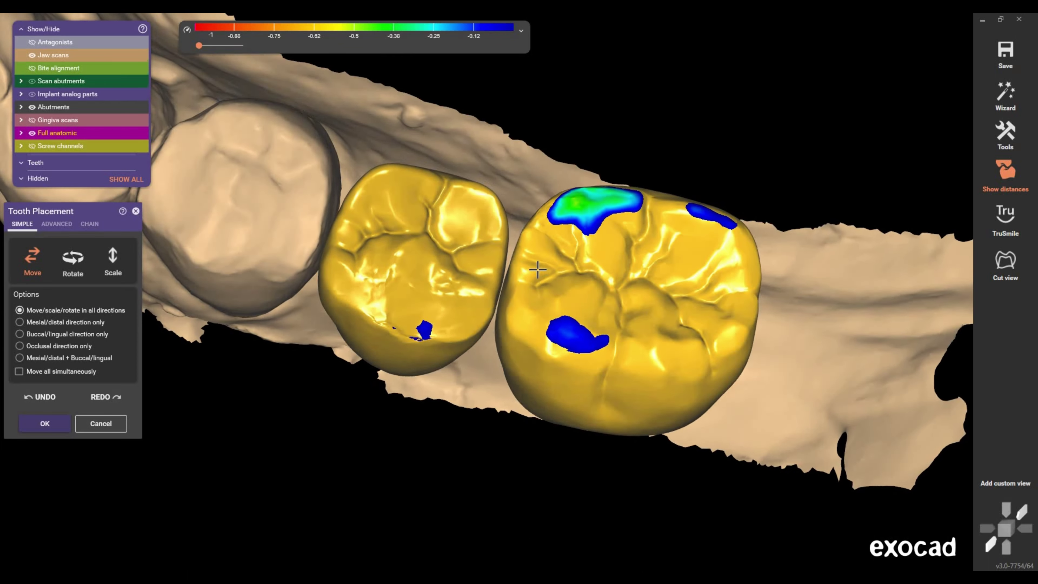
drag(598, 271, 657, 431)
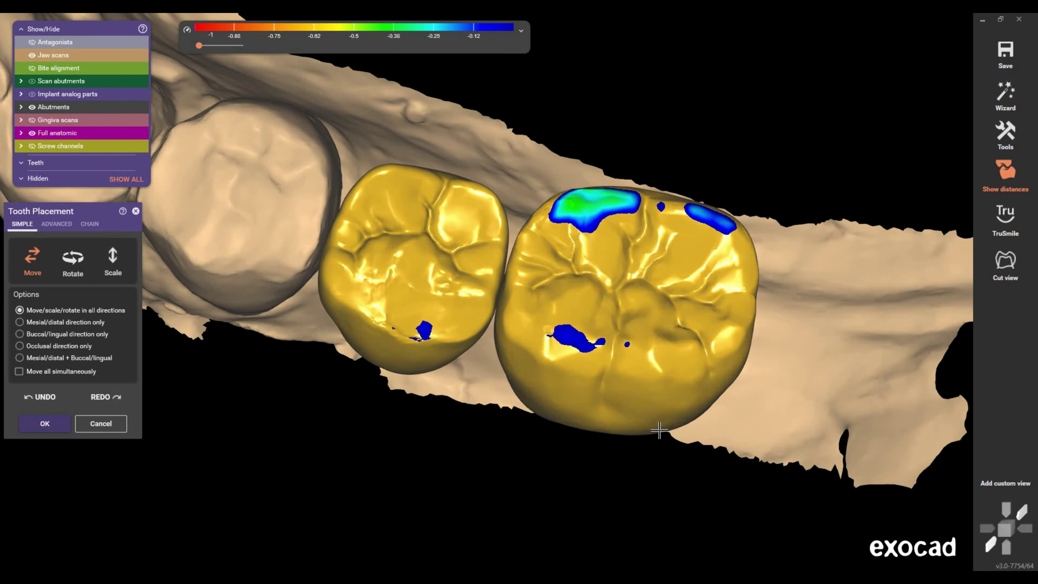
drag(626, 292, 623, 286)
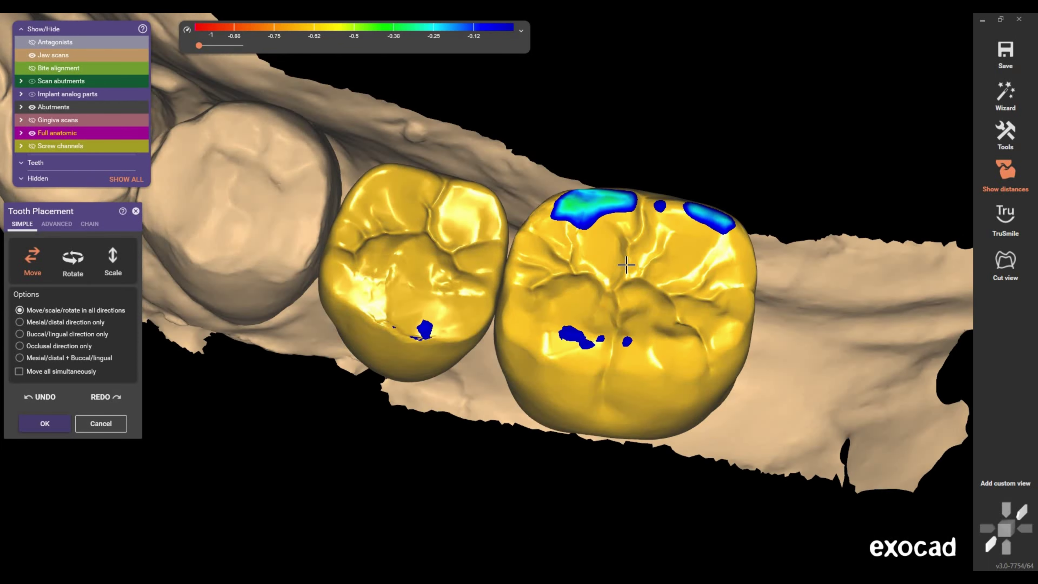
mouse_move(623, 287)
right_down()
mouse_move(626, 265)
mouse_move(630, 382)
mouse_move(456, 312)
mouse_move(459, 297)
mouse_move(355, 306)
right_up()
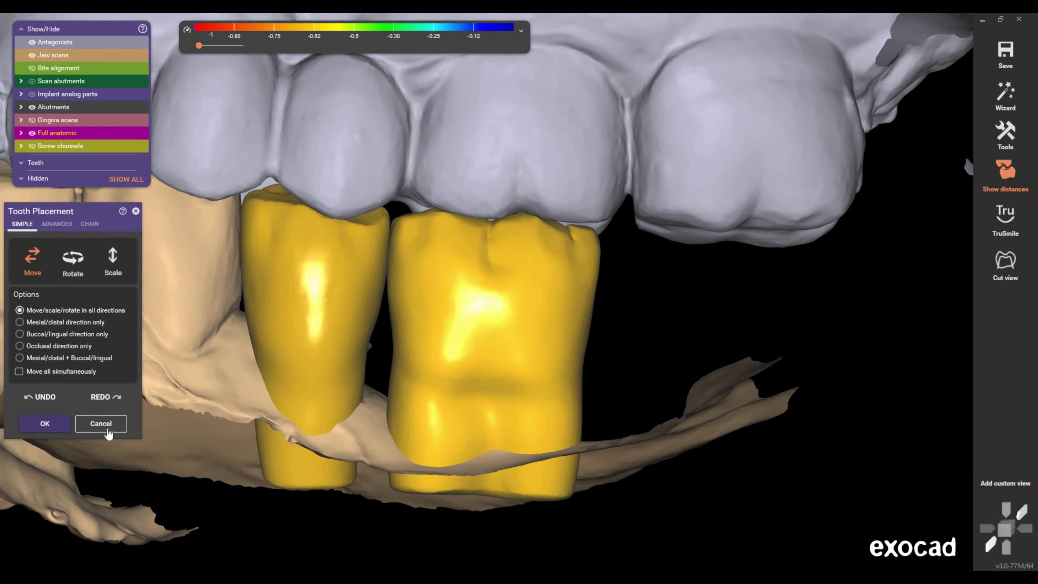
click(53, 427)
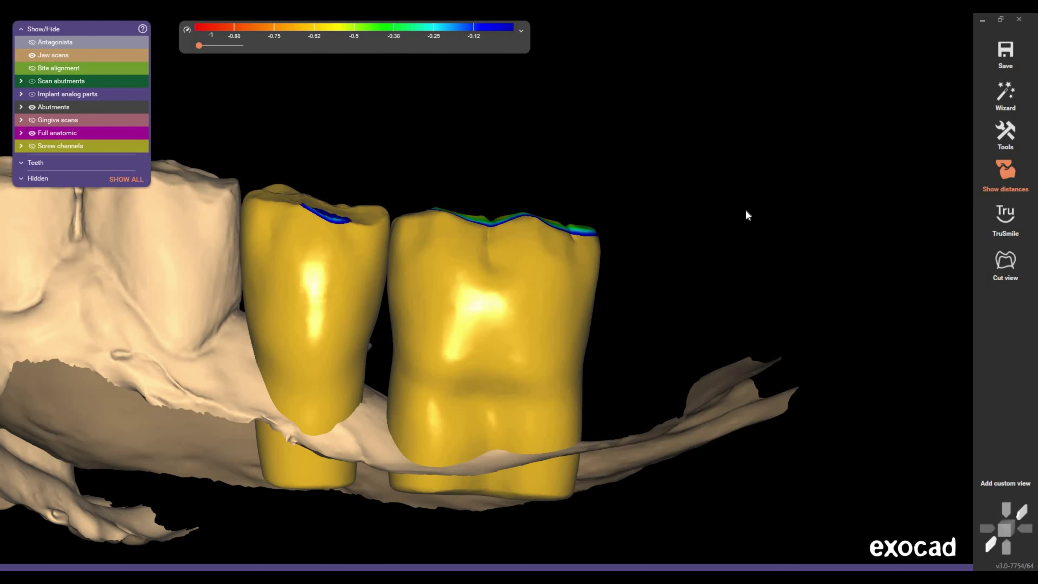
With the Tooth parts preset, lower the cusp and distal marginal ridge to shrink contacts
right_click(782, 188)
click(512, 301)
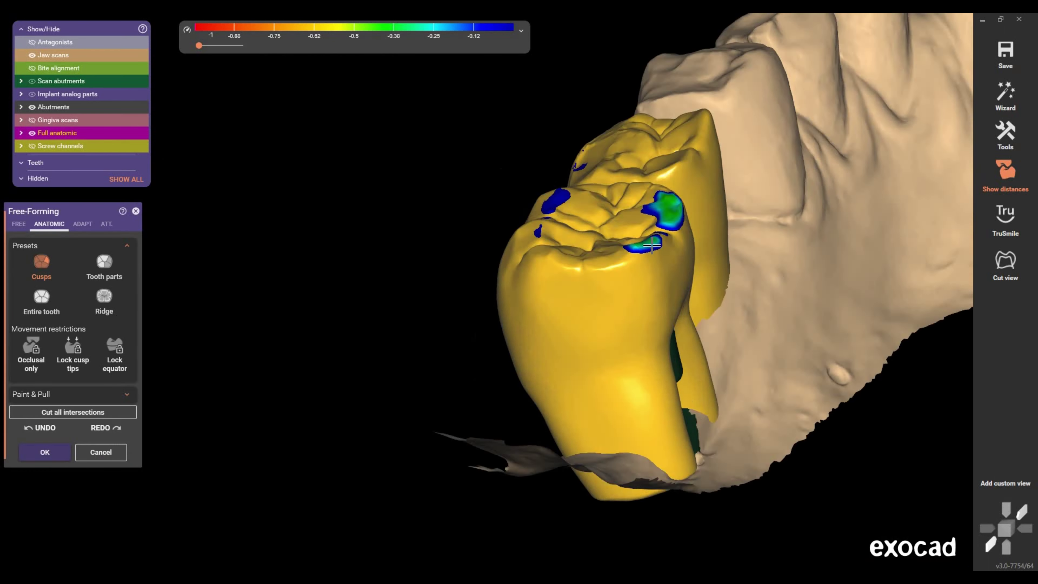
right_drag(651, 244, 450, 335)
right_drag(660, 262, 240, 295)
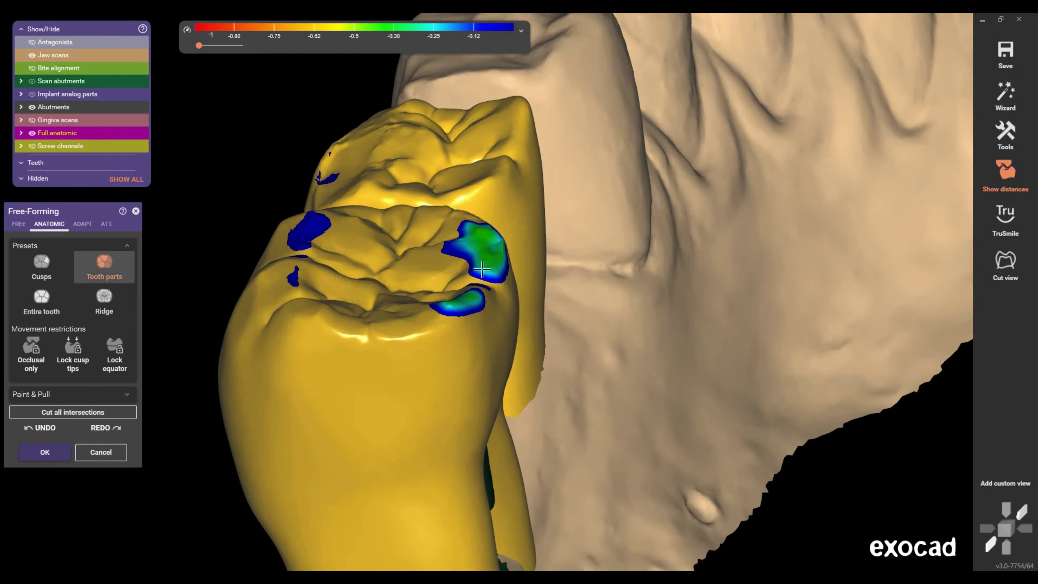
right_drag(544, 276, 286, 245)
scroll(259, 230, up, 3)
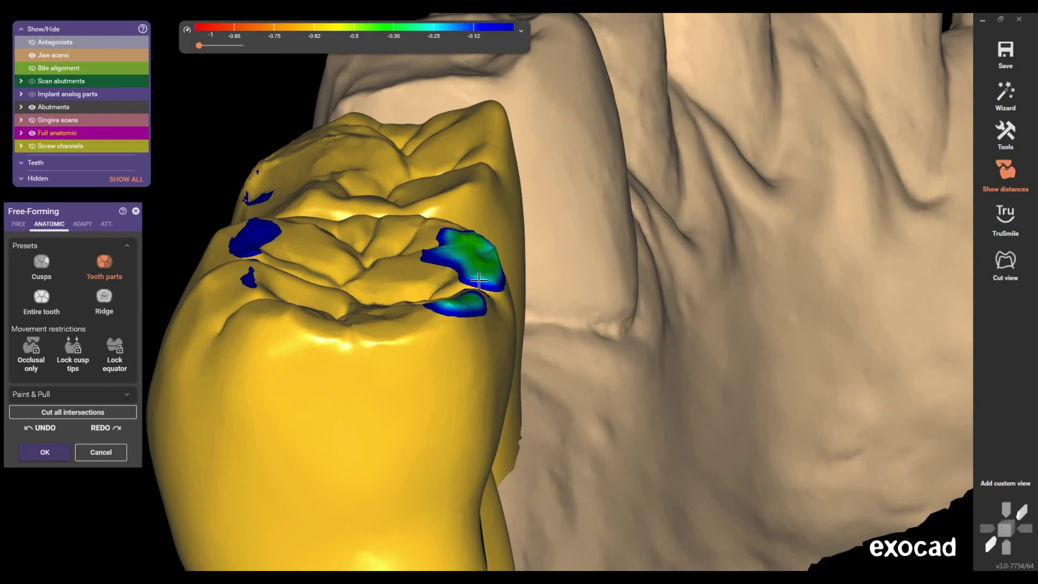
drag(244, 265, 244, 272)
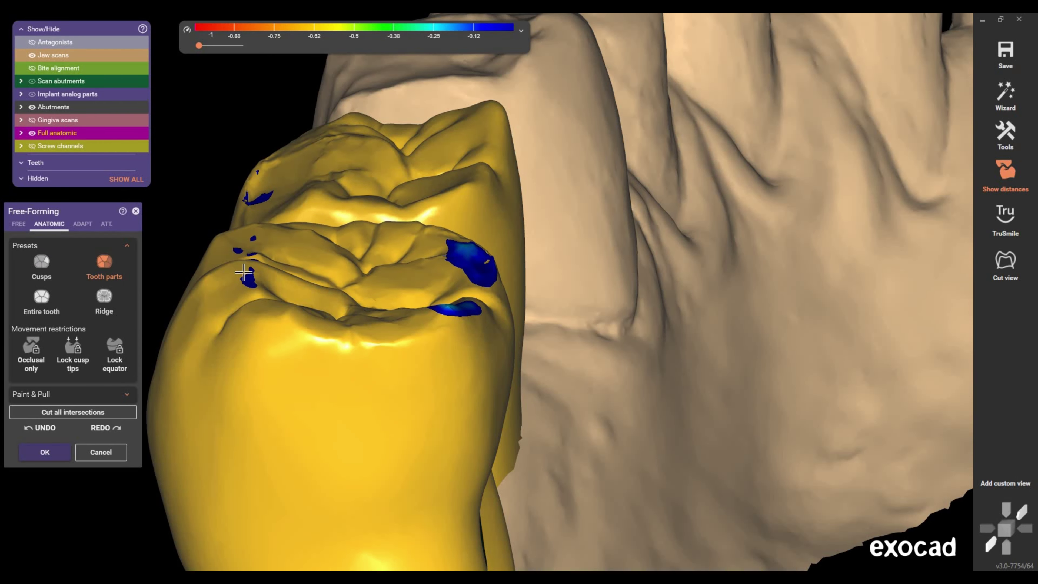
drag(450, 320, 450, 326)
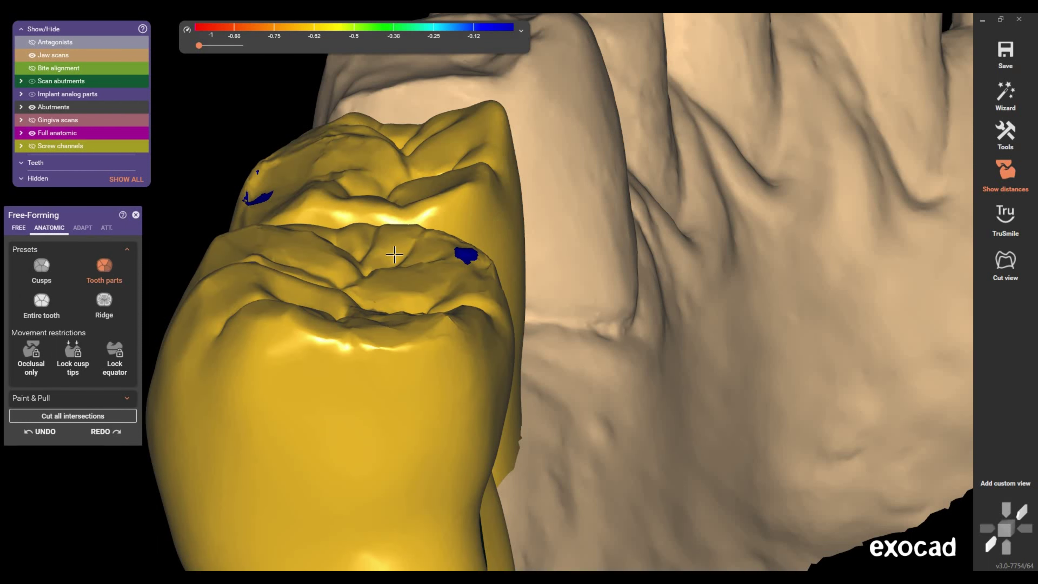
click(19, 227)
Smooth the bumpy occlusal surface near the crown's contact area
right_drag(408, 286, 805, 198)
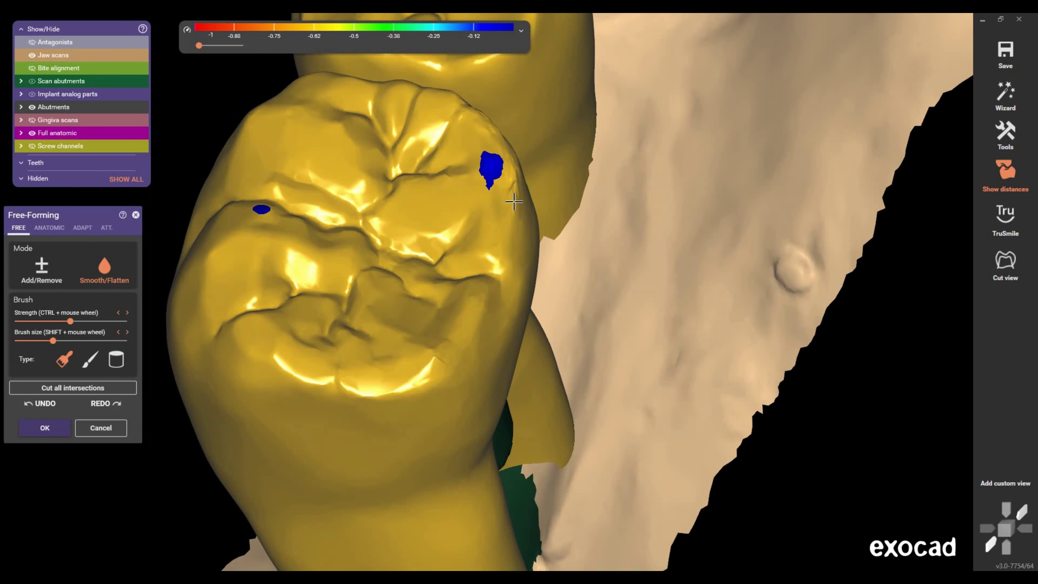
drag(514, 201, 507, 213)
right_drag(506, 213, 512, 130)
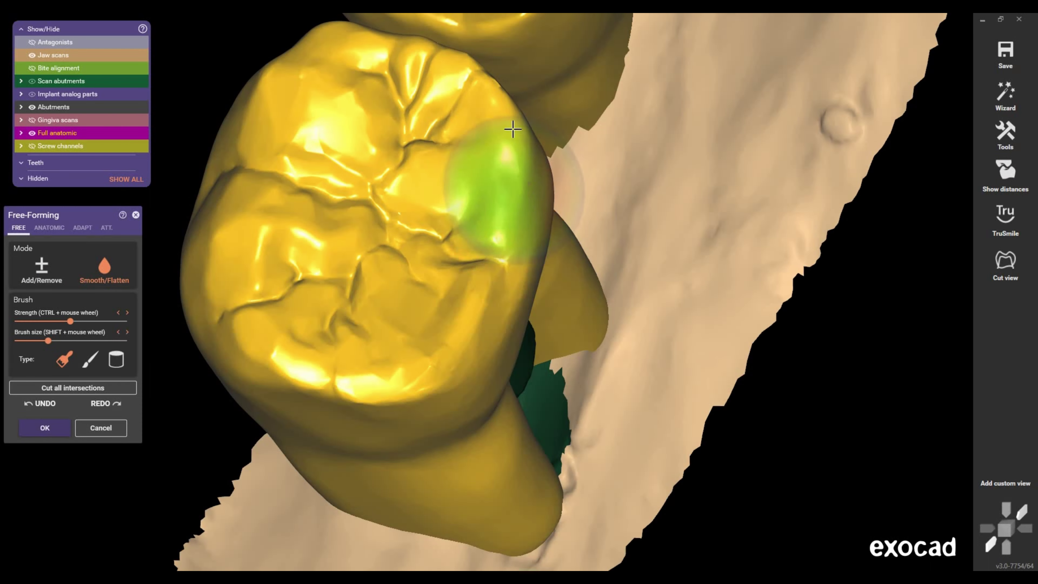
ctrl+scroll(512, 129, down, 3)
shift+scroll(544, 201, down, 1)
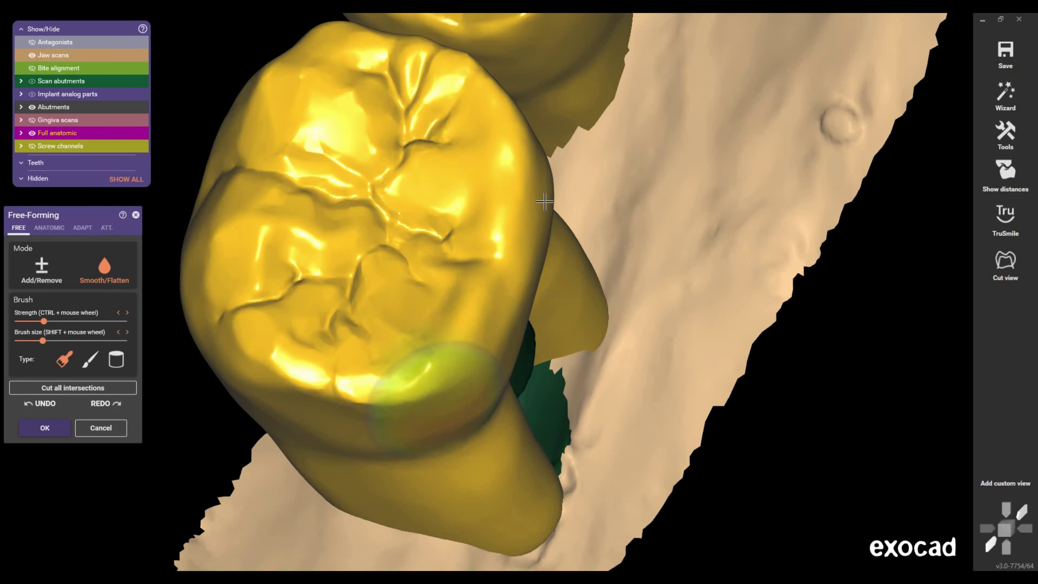
scroll(486, 204, down, 3)
Orbit and zoom to inspect both crowns and the whole lower arch
right_drag(486, 204, 348, 289)
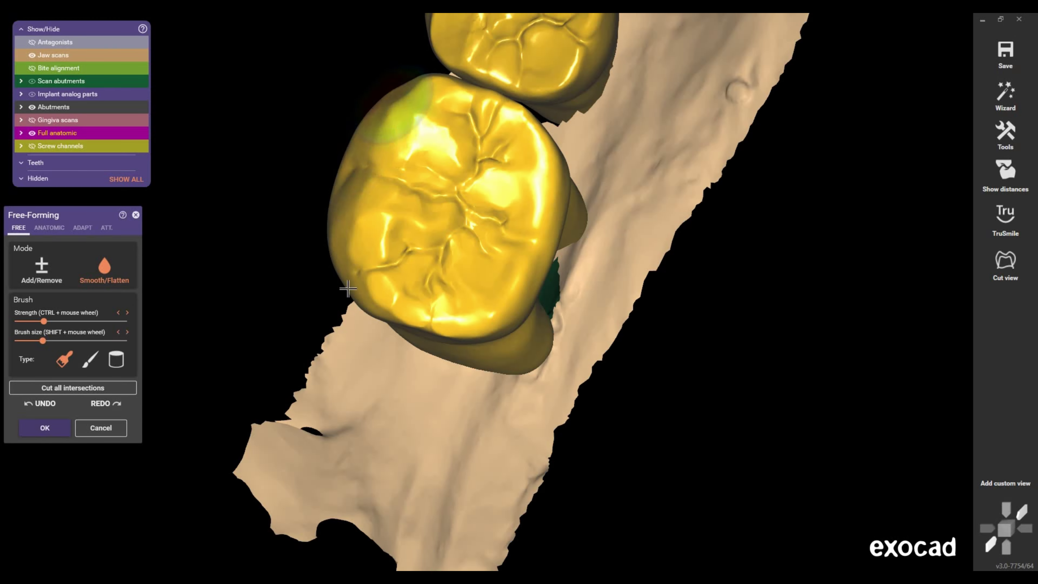
right_drag(418, 193, 452, 165)
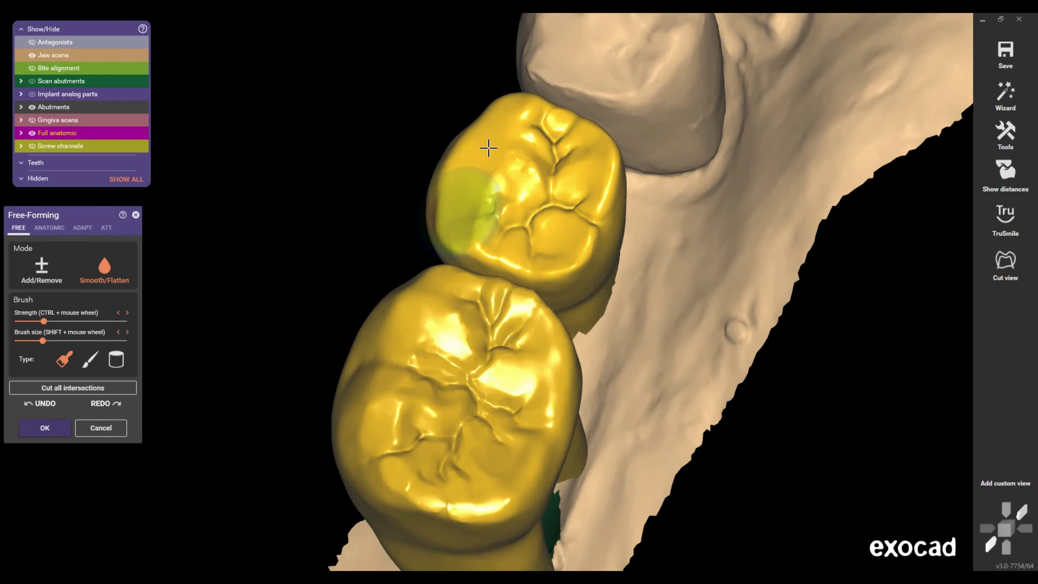
scroll(514, 245, down, 2)
right_drag(547, 241, 543, 338)
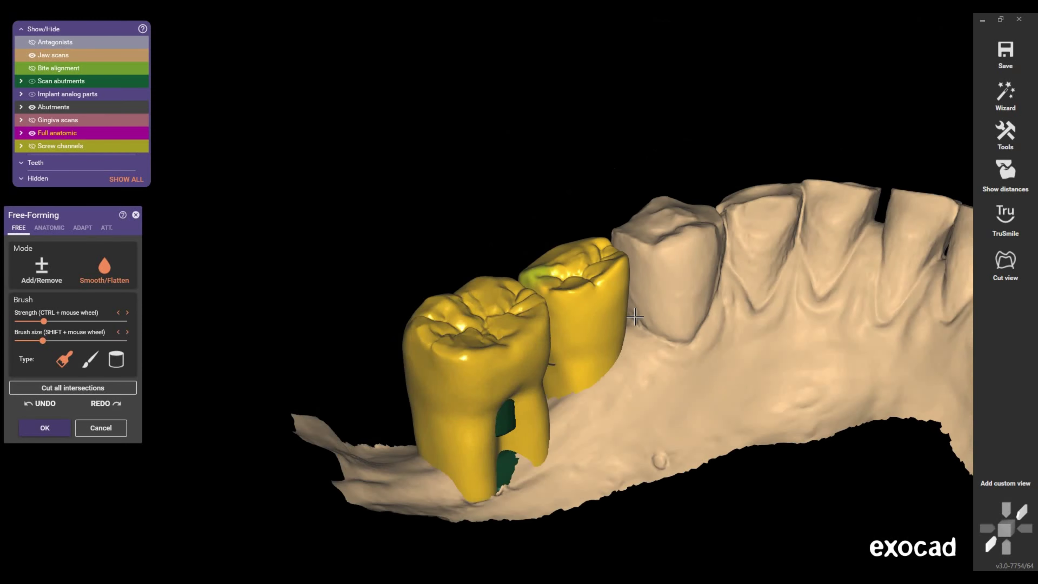
scroll(544, 338, up, 2)
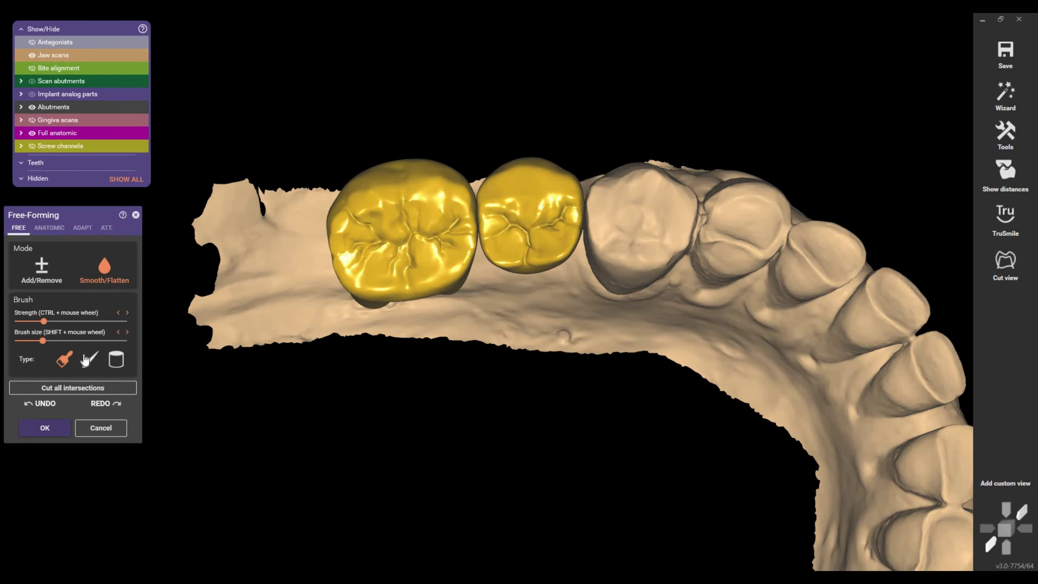
scroll(451, 234, up, 3)
scroll(468, 215, up, 1)
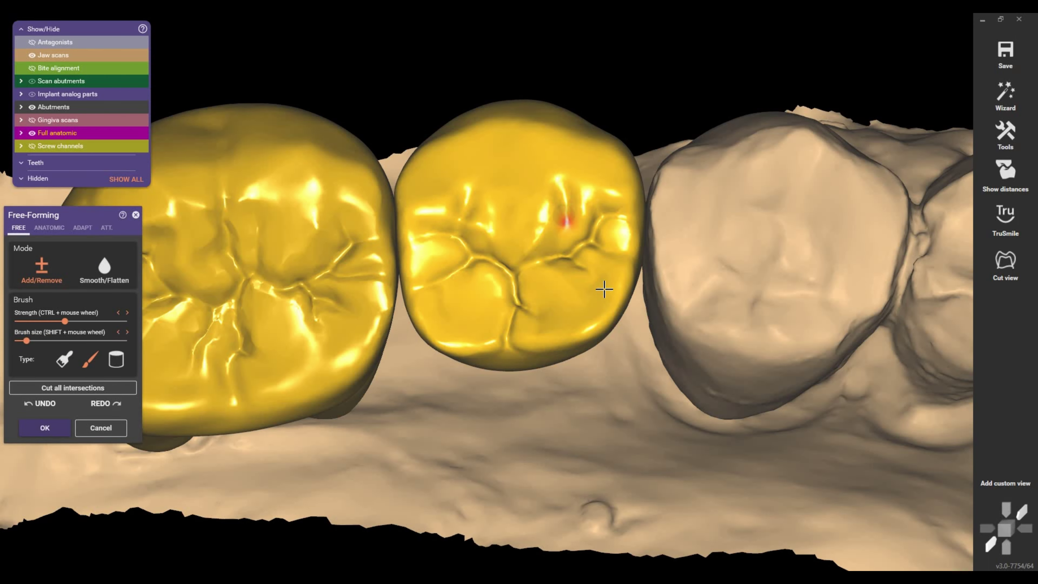
scroll(604, 289, down, 3)
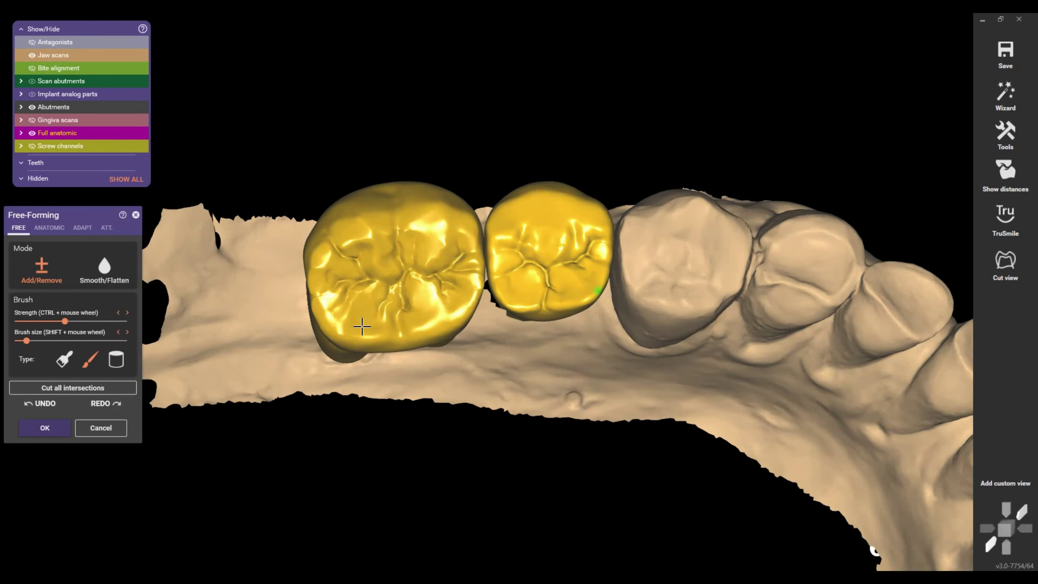
scroll(362, 326, up, 1)
scroll(333, 290, up, 2)
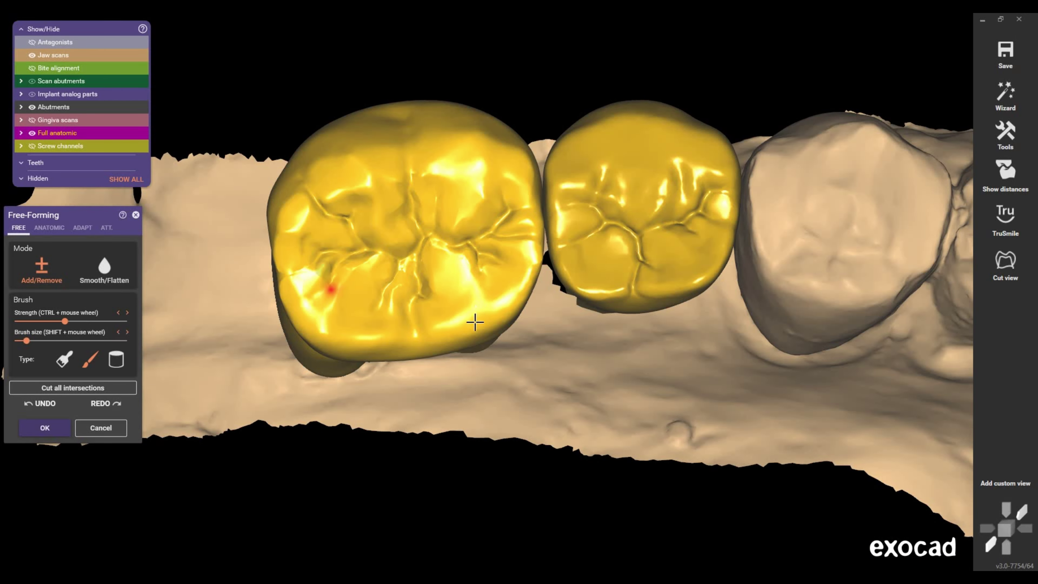
right_drag(495, 302, 491, 285)
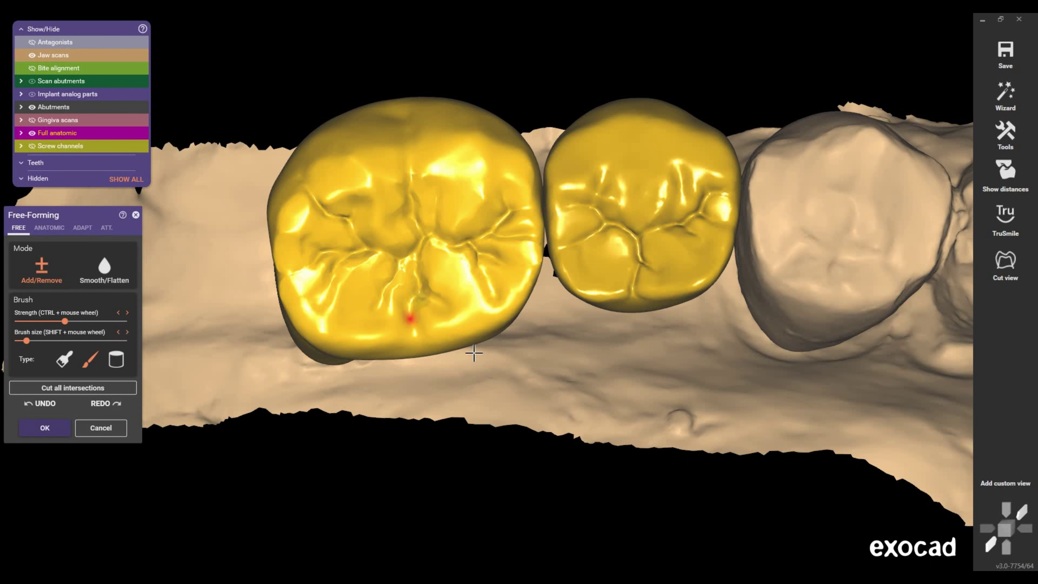
scroll(474, 352, down, 3)
scroll(474, 352, down, 2)
right_drag(732, 301, 994, 221)
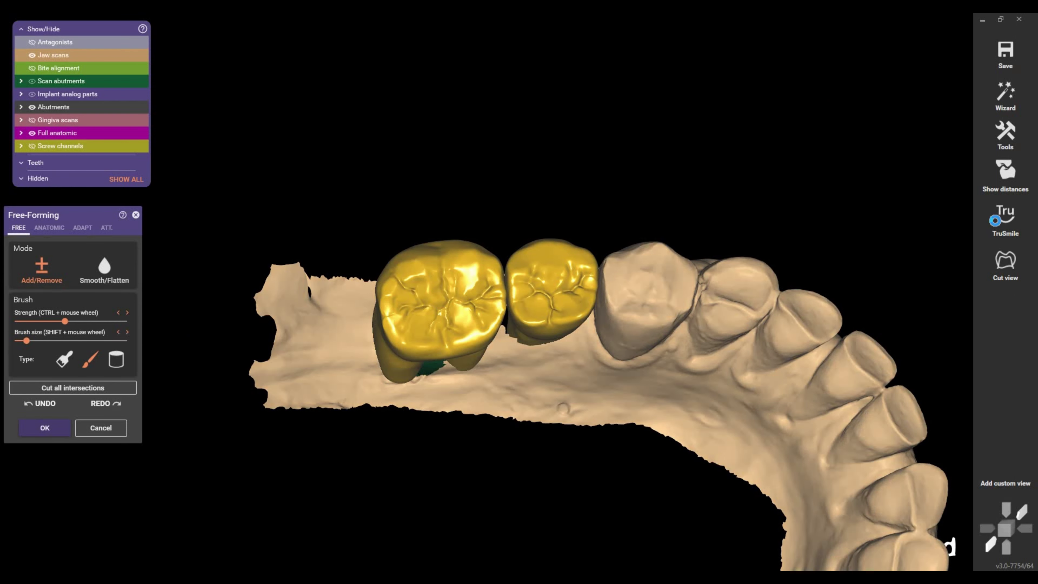
Apply the free-forming changes and open Tooth Color Selection, dismissing an error
right_drag(779, 326, 800, 302)
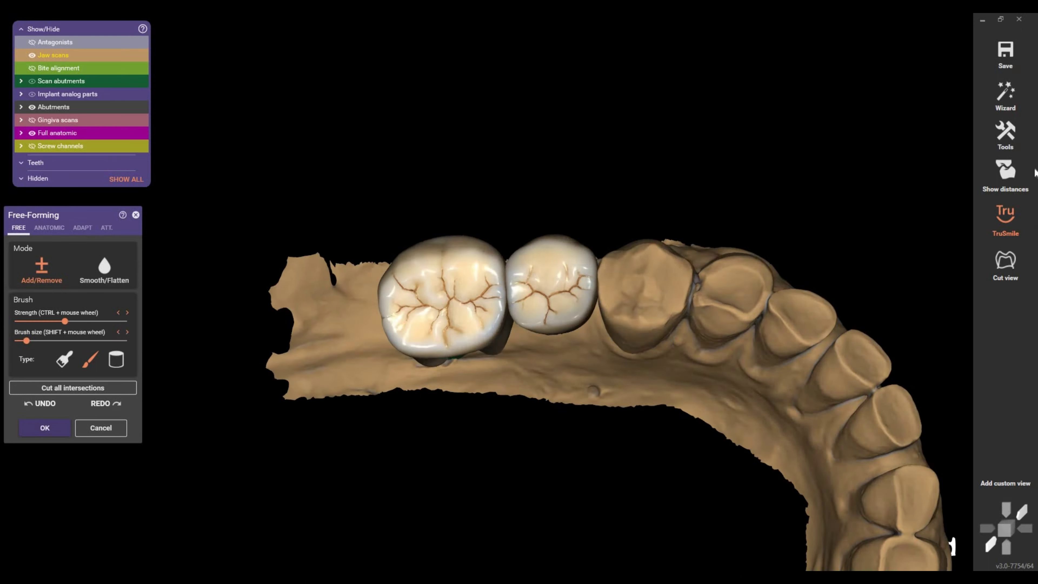
click(1005, 134)
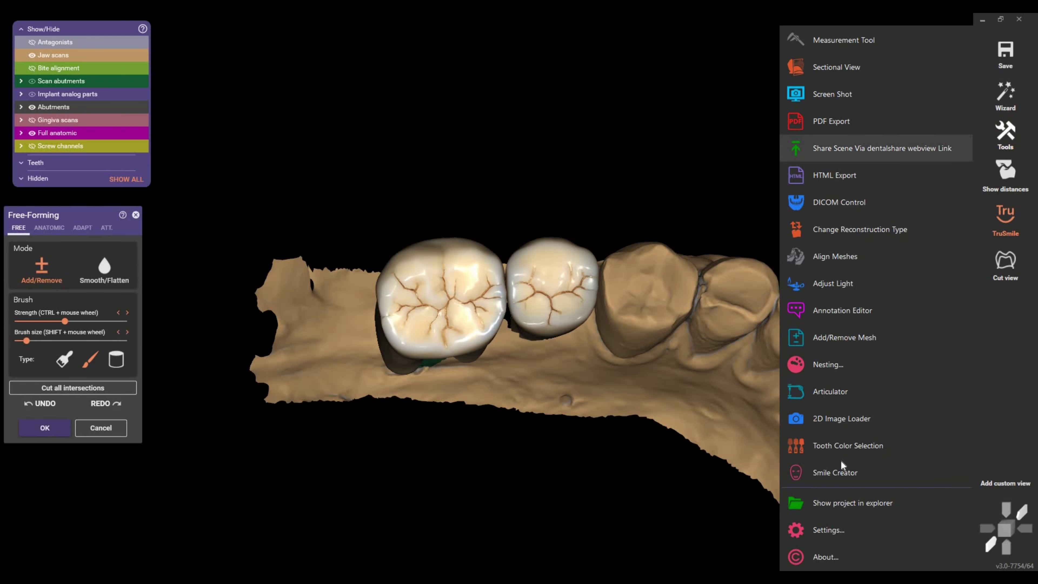
click(868, 446)
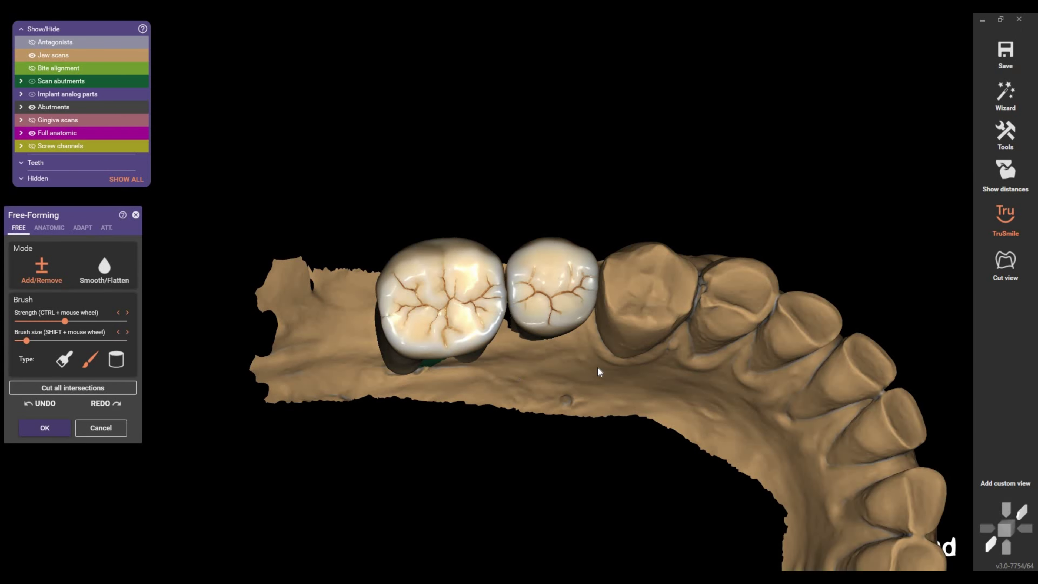
key(Return)
key(Return)
click(1005, 135)
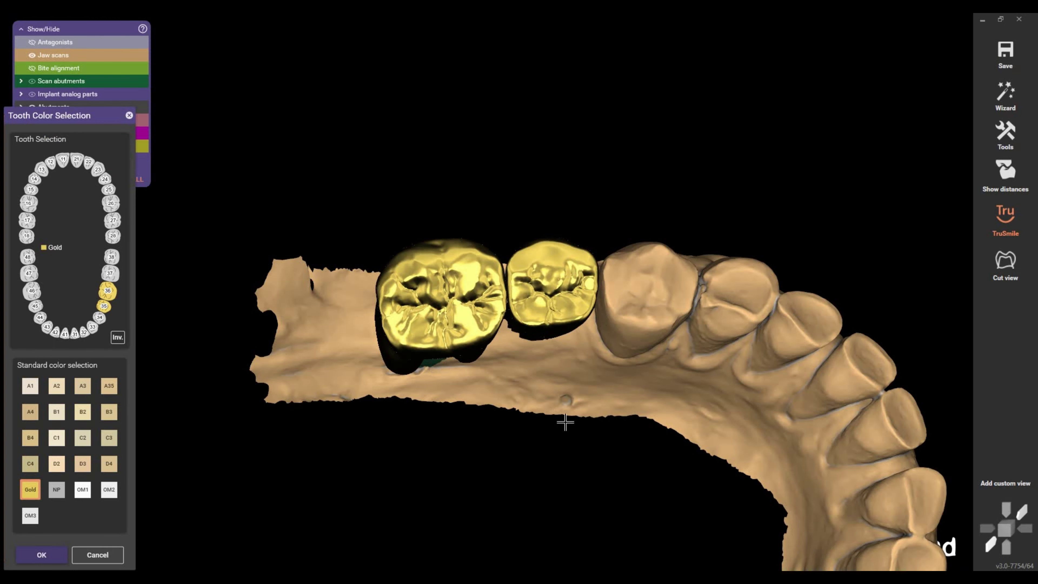
Preview the crowns in Gold and NP, then confirm OM1 for teeth 35 and 36
right_drag(565, 425, 41, 494)
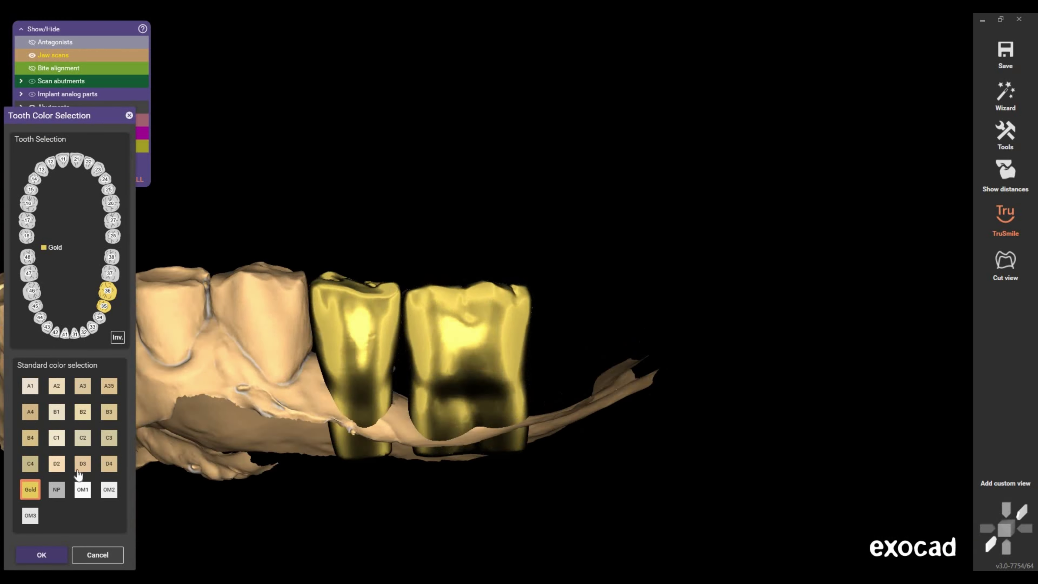
click(56, 490)
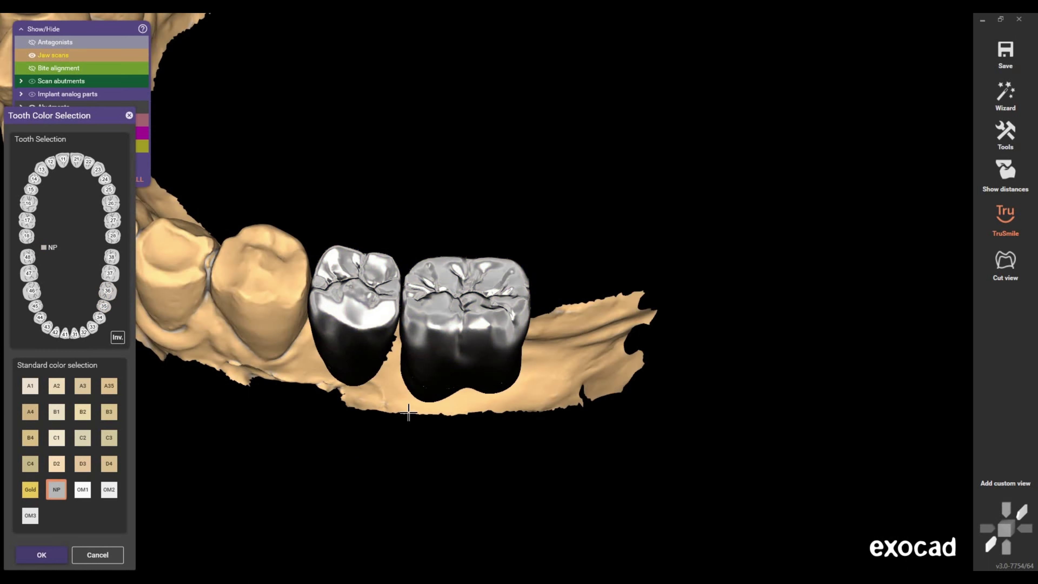
right_drag(408, 413, 486, 441)
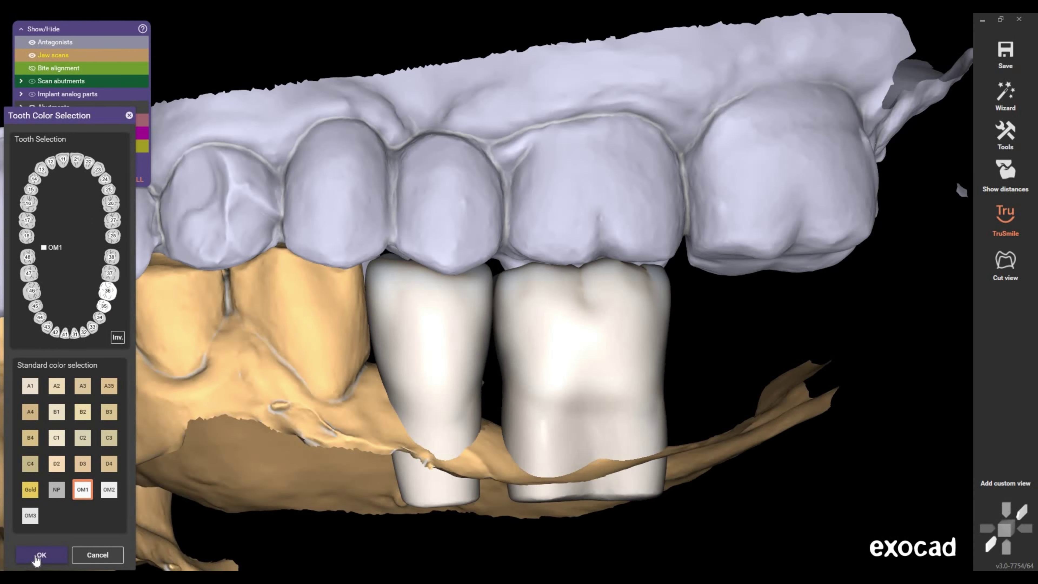
key(Return)
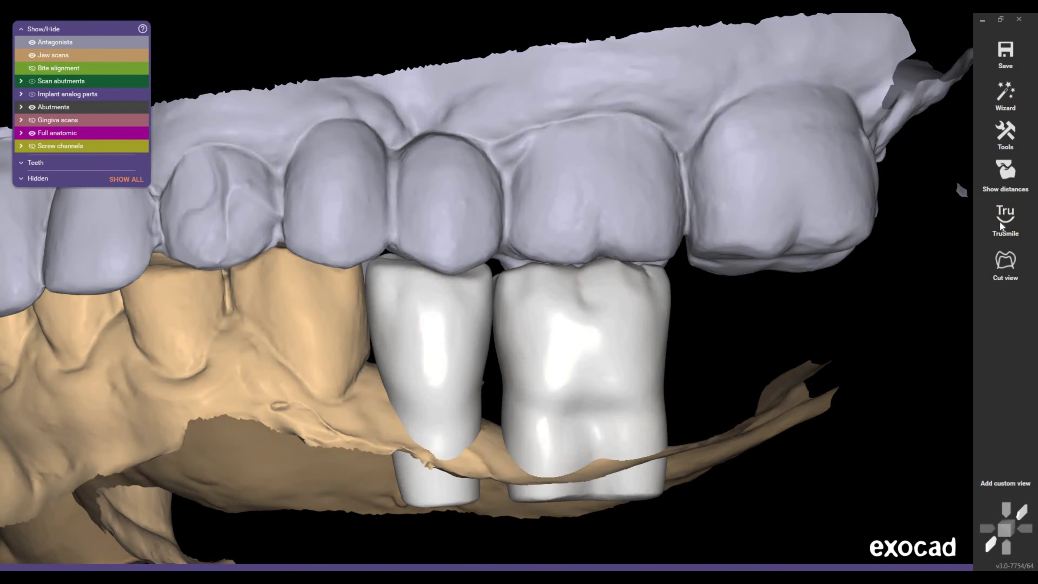
Switch to plaster rendering and reopen Free-Forming on the crowns
click(999, 223)
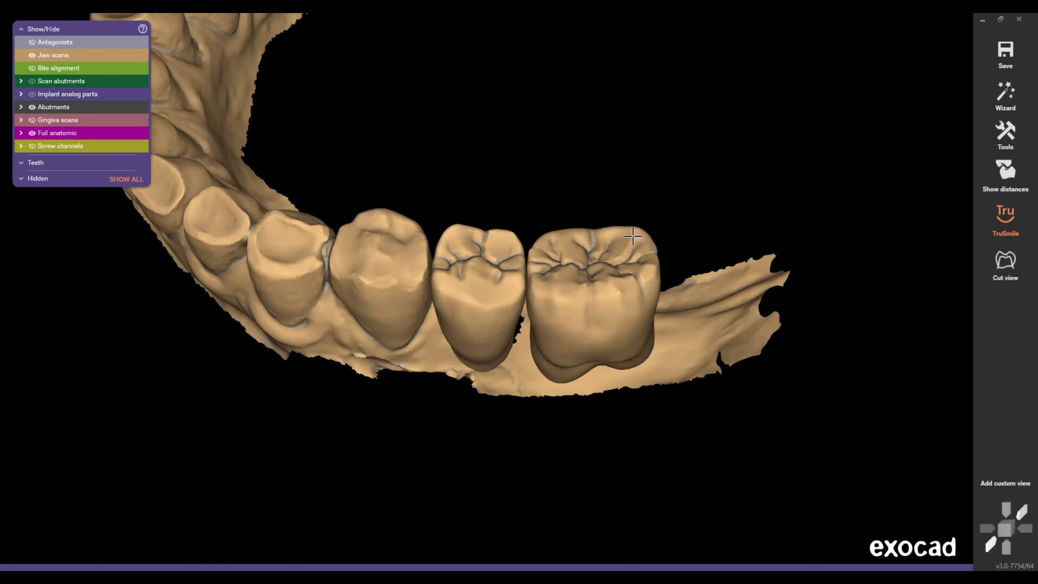
scroll(631, 235, up, 3)
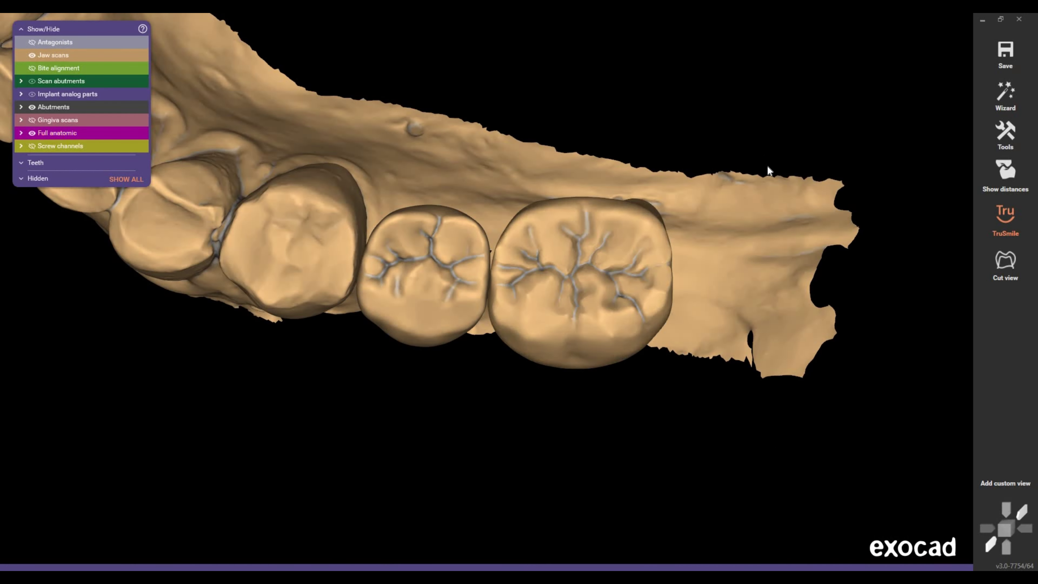
right_click(767, 166)
click(432, 268)
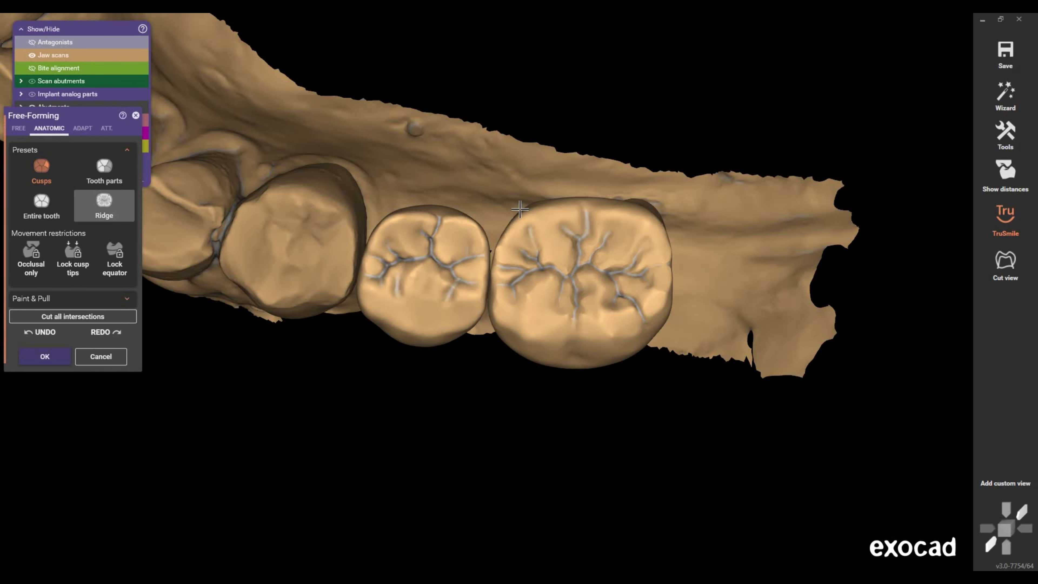
Pull up the molar crown's surface around its remaining blue contact spot
scroll(487, 233, up, 2)
scroll(505, 241, up, 3)
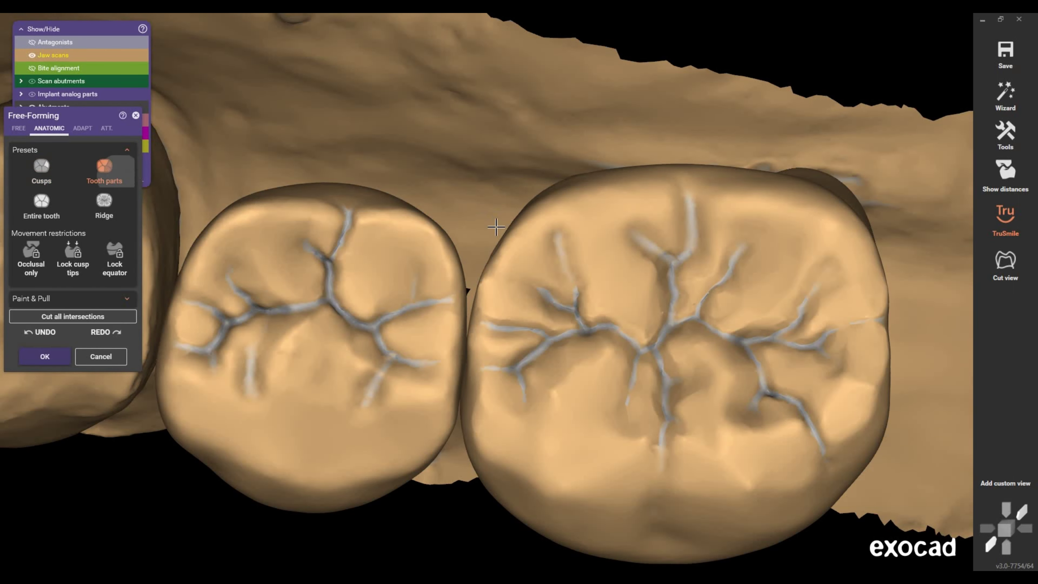
scroll(496, 231, up, 2)
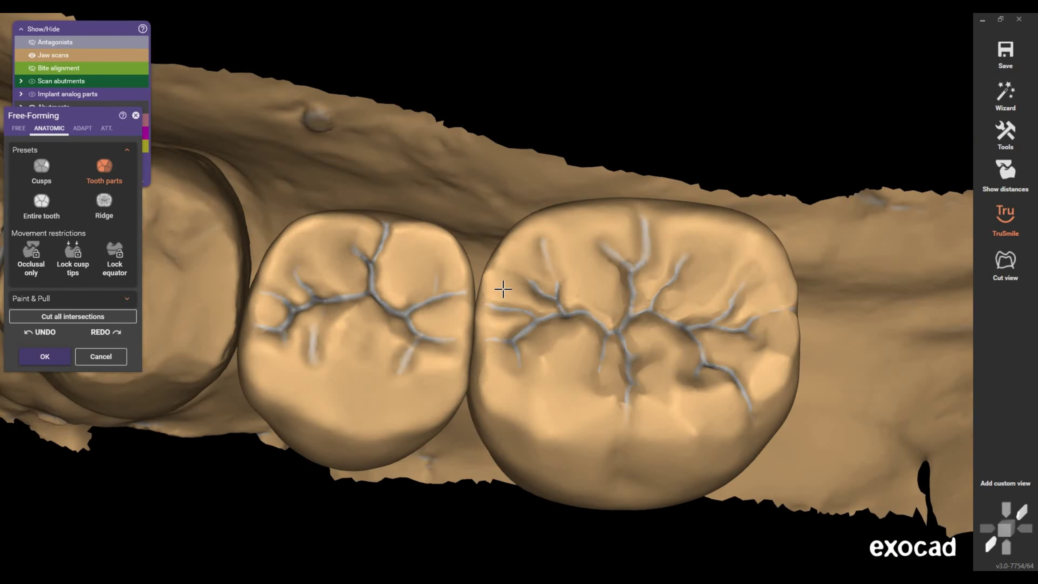
mouse_move(505, 286)
right_down()
mouse_move(522, 173)
mouse_move(764, 181)
mouse_move(508, 276)
right_up()
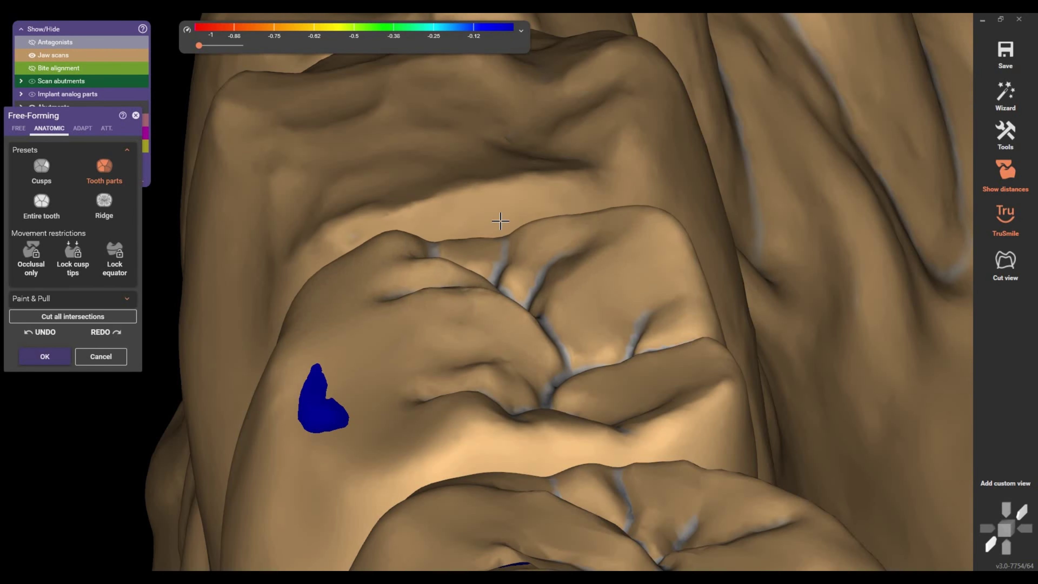
drag(500, 221, 359, 359)
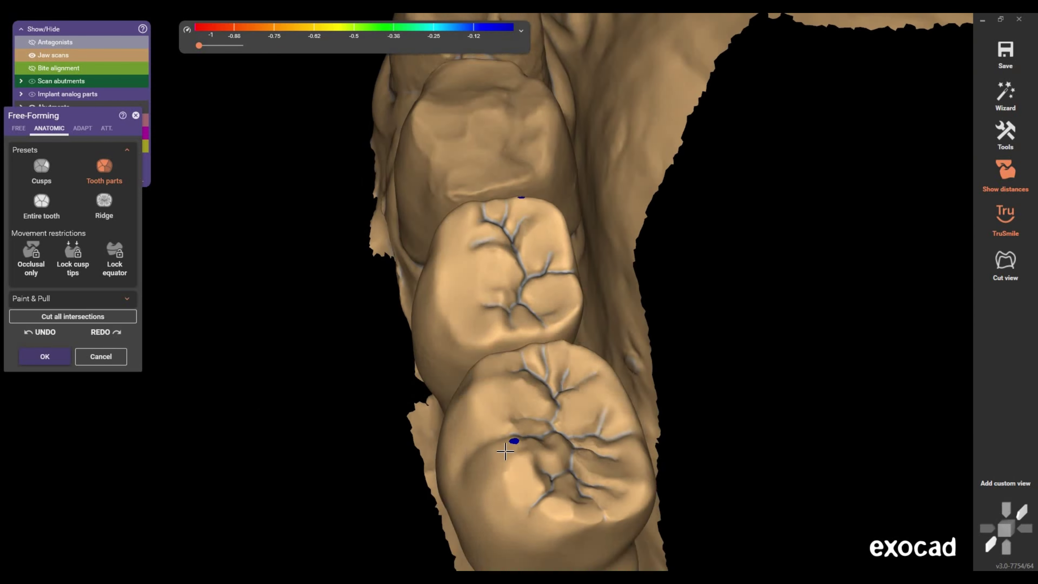
right_drag(506, 448, 505, 301)
scroll(505, 301, up, 3)
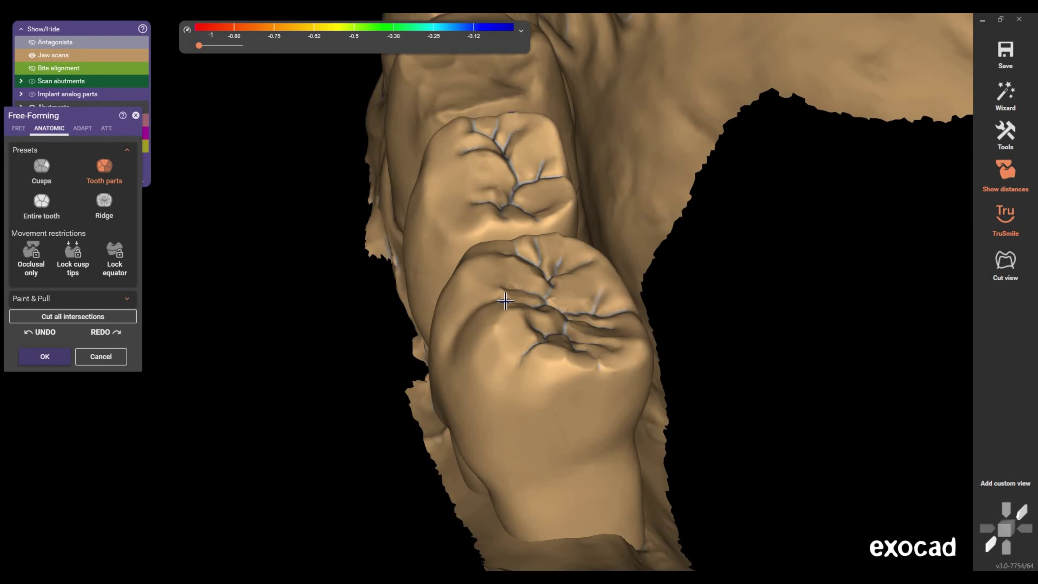
Apply the free-formed shapes and confirm Abutment Bottoms with 0.2 mm profile height
click(1005, 219)
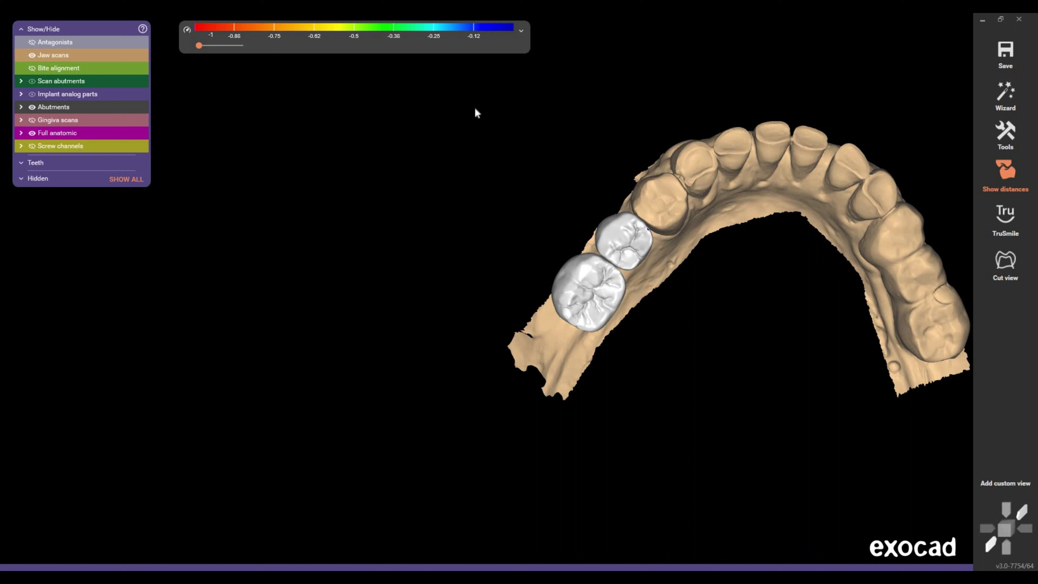
right_click(474, 108)
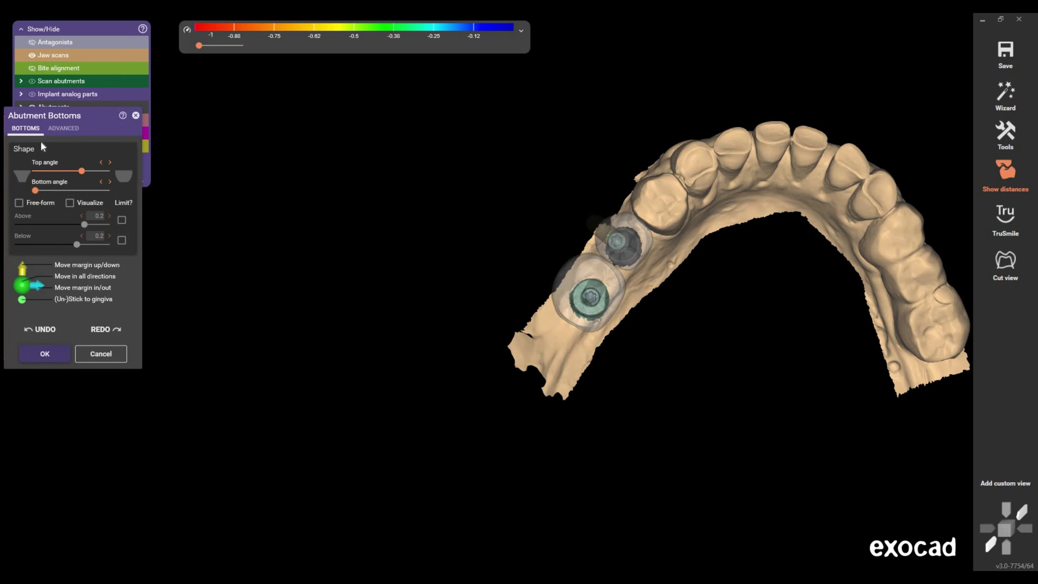
click(62, 130)
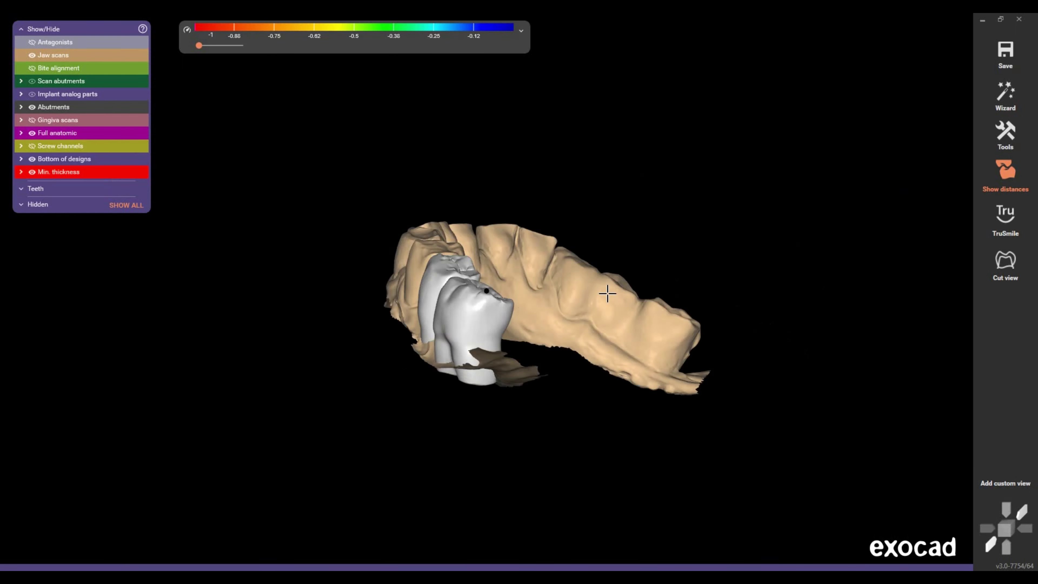
right_drag(606, 292, 678, 387)
right_click(696, 466)
Compute the gingiva-adapted virtual waxup bottom for teeth 37–34 so both crowns sit on the jaw
scroll(696, 465, down, 3)
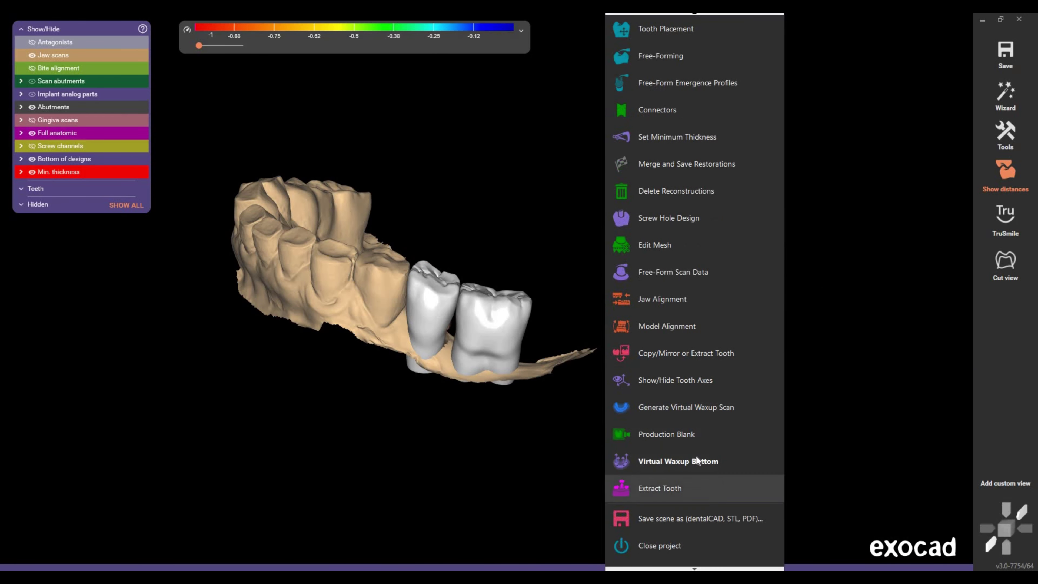
click(696, 456)
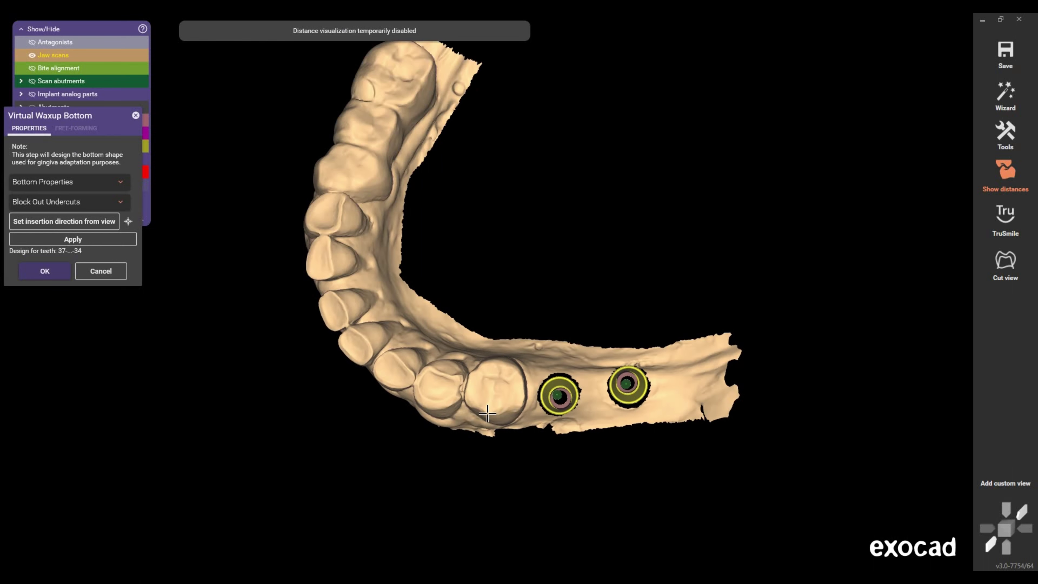
click(85, 237)
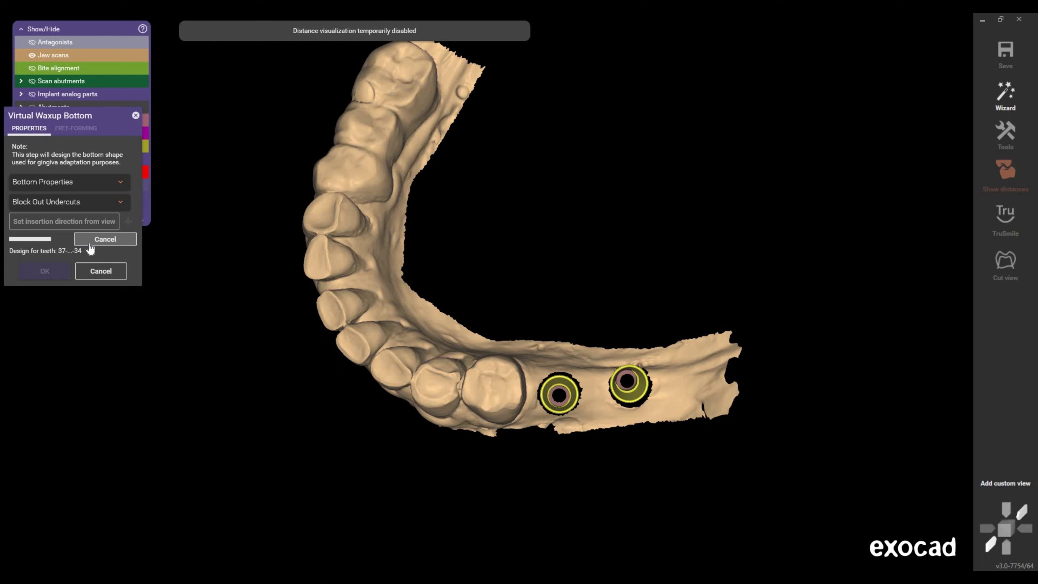
scroll(613, 388, up, 2)
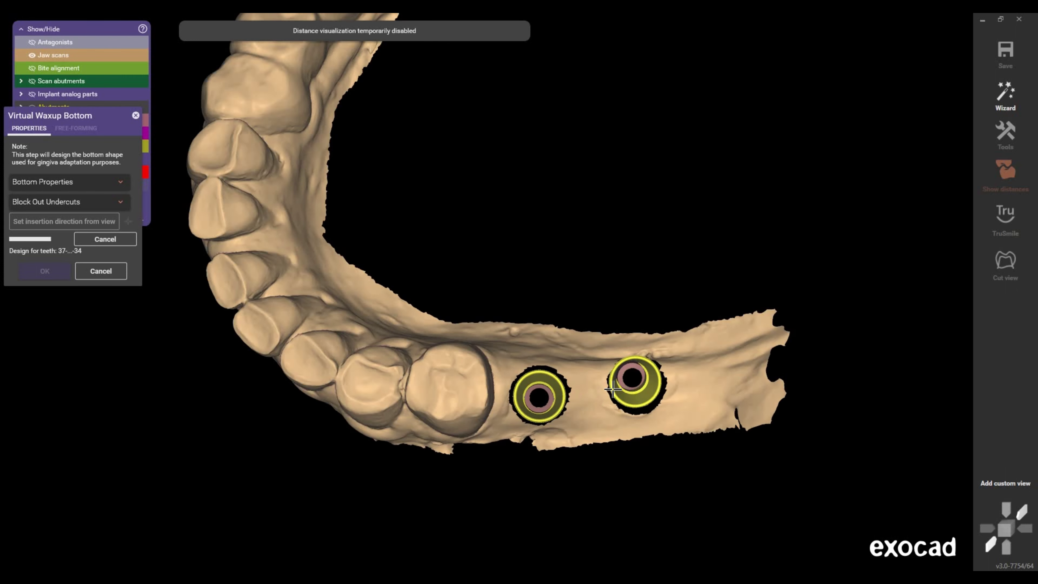
scroll(583, 380, up, 2)
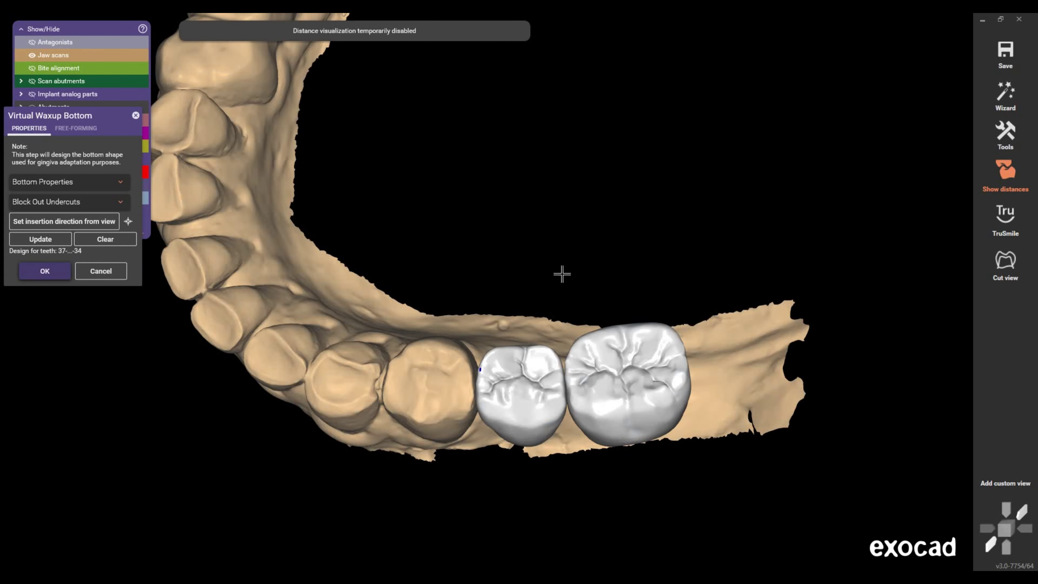
Draw the gingiva margin line and accept a pink gingiva base beneath crowns 36–35
right_click(580, 278)
scroll(686, 468, down, 3)
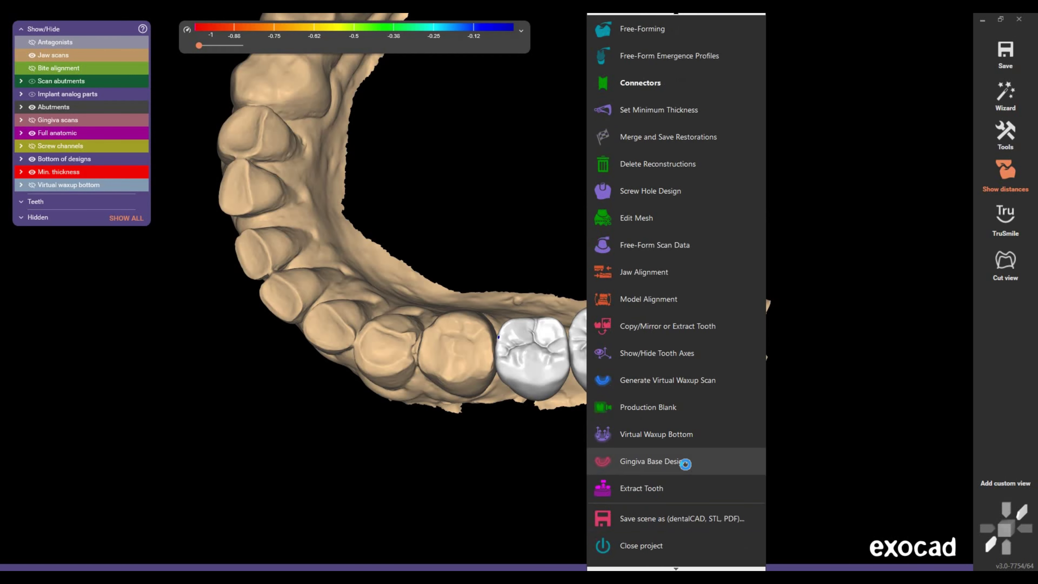
click(653, 461)
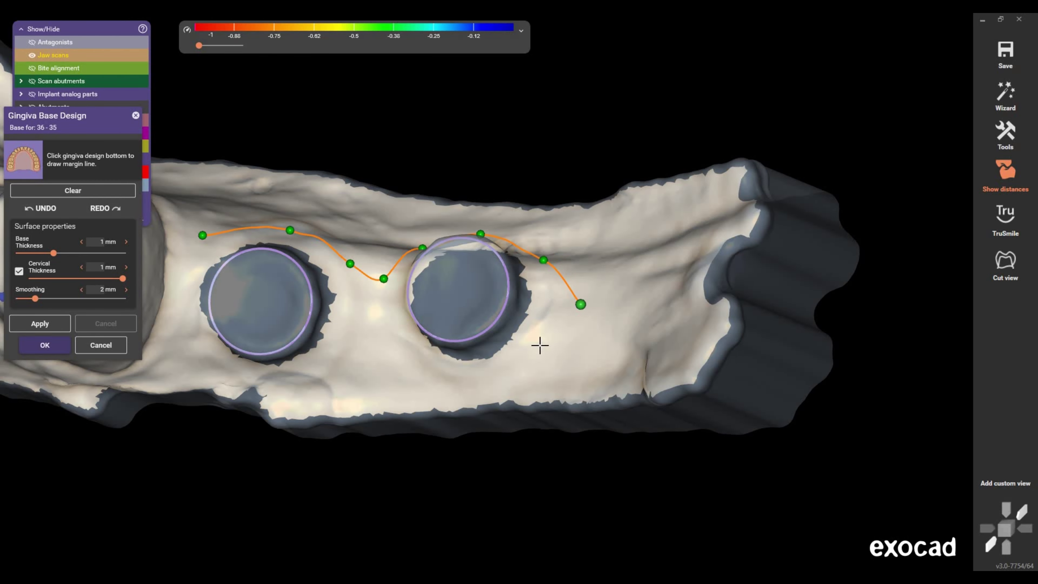
click(477, 381)
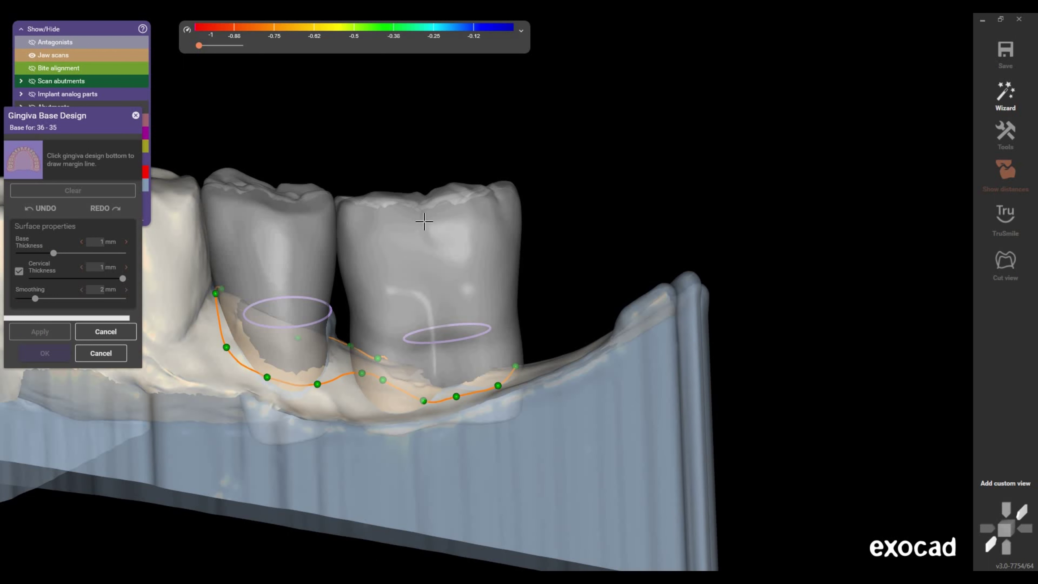
scroll(580, 339, down, 2)
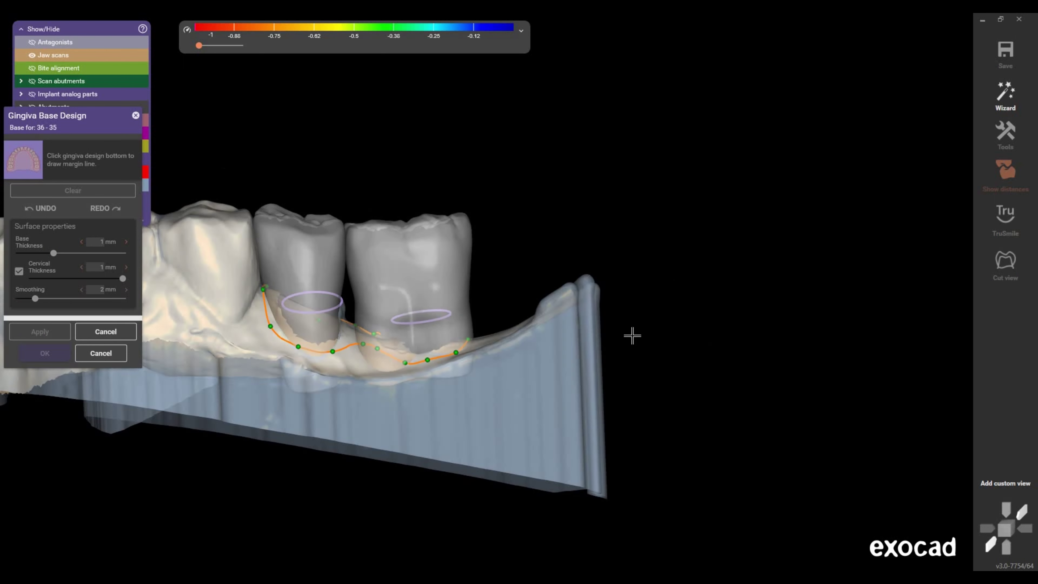
scroll(727, 344, down, 1)
scroll(674, 339, down, 1)
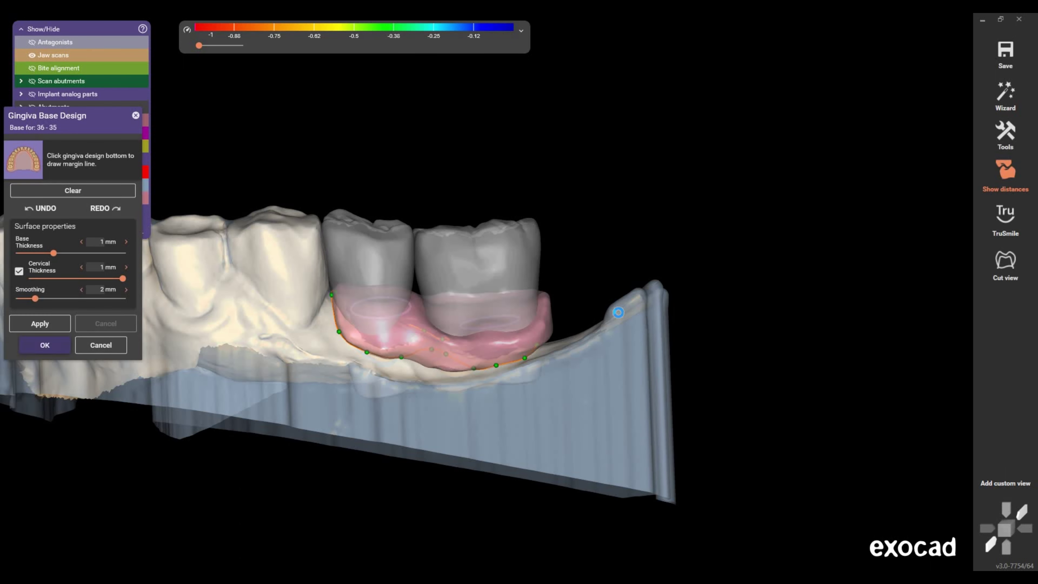
key(Return)
Shift the molar crown slightly toward its neighbour in Tooth Placement and check it against the upper-jaw antagonist
right_click(771, 193)
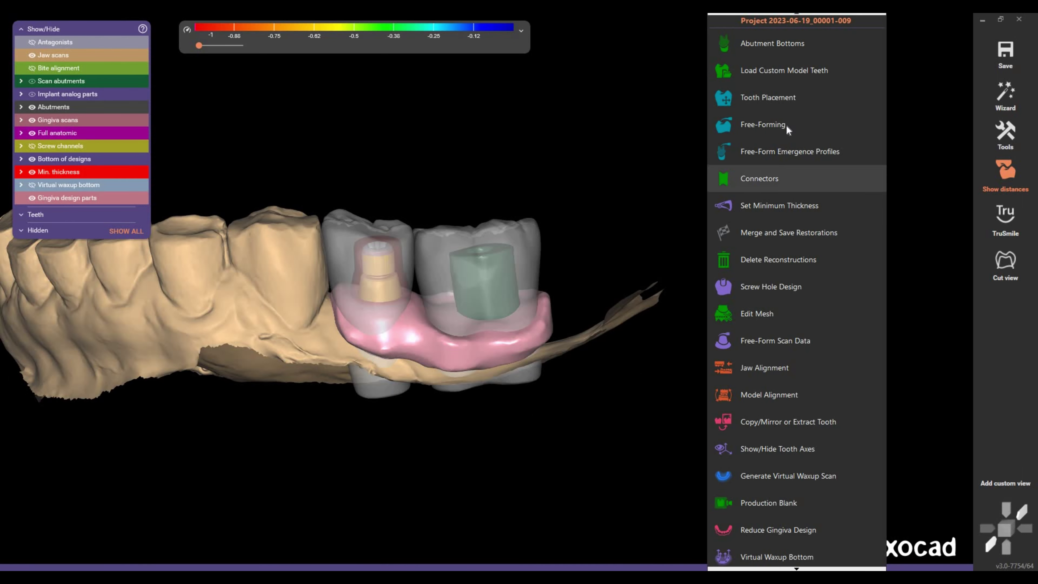
click(507, 264)
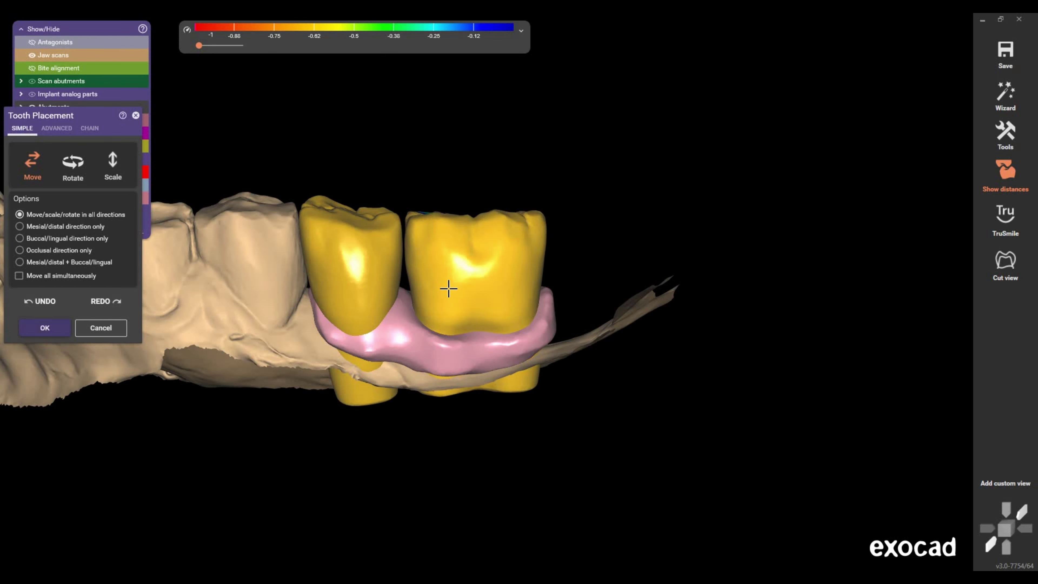
drag(446, 287, 505, 315)
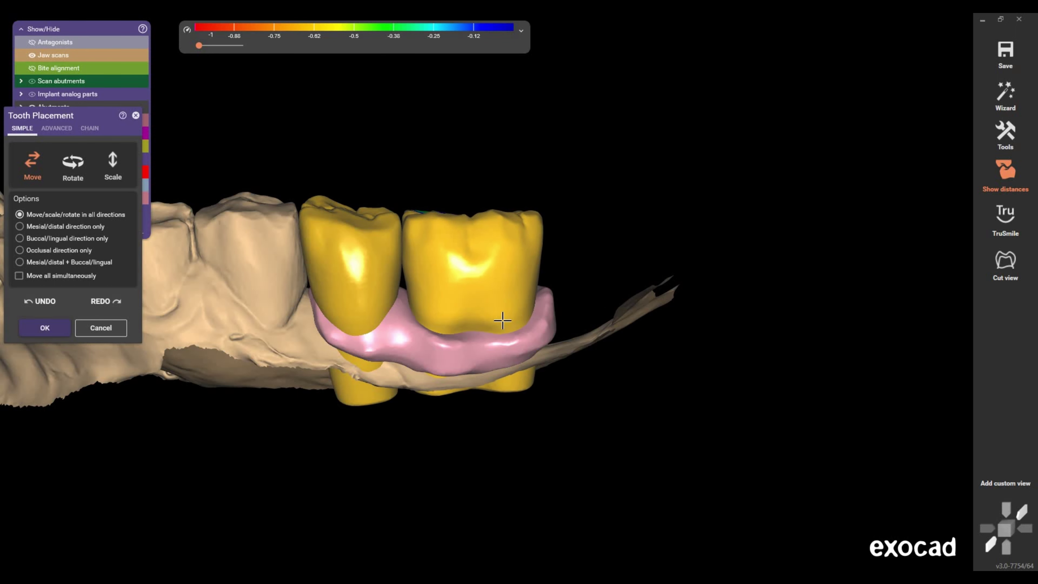
right_drag(473, 329, 471, 286)
drag(471, 287, 405, 331)
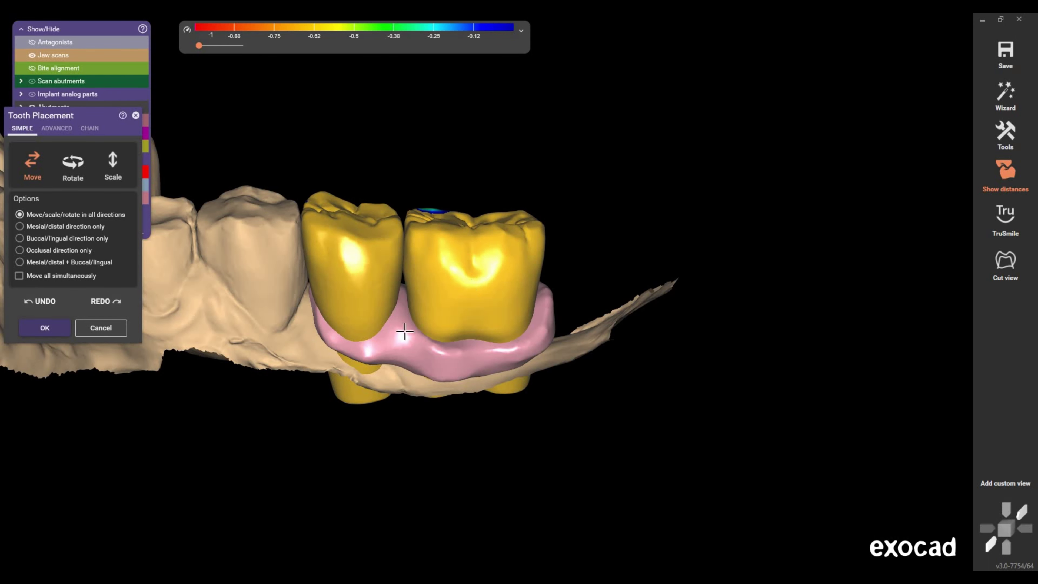
key(a)
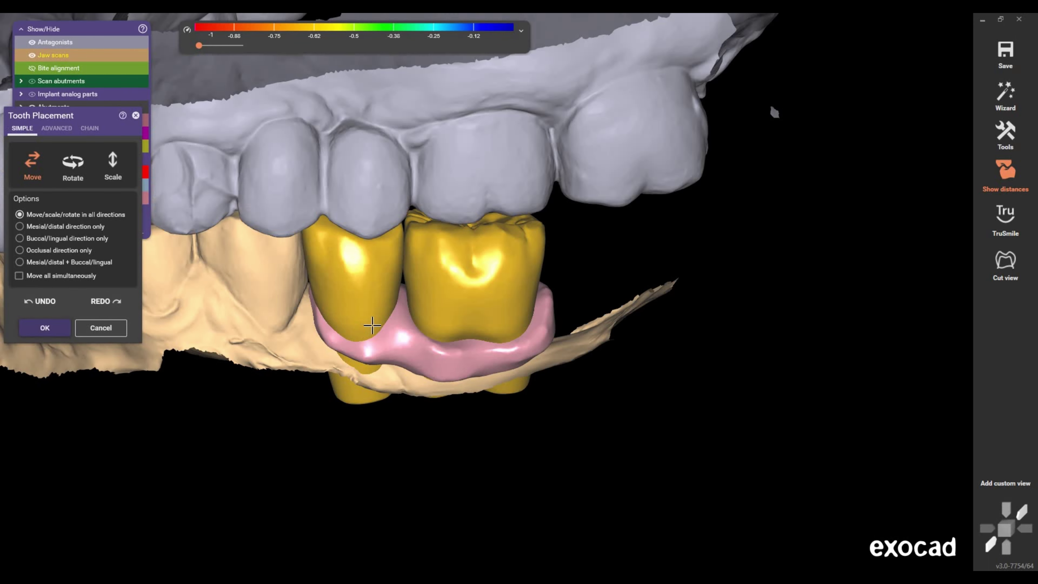
scroll(215, 335, up, 2)
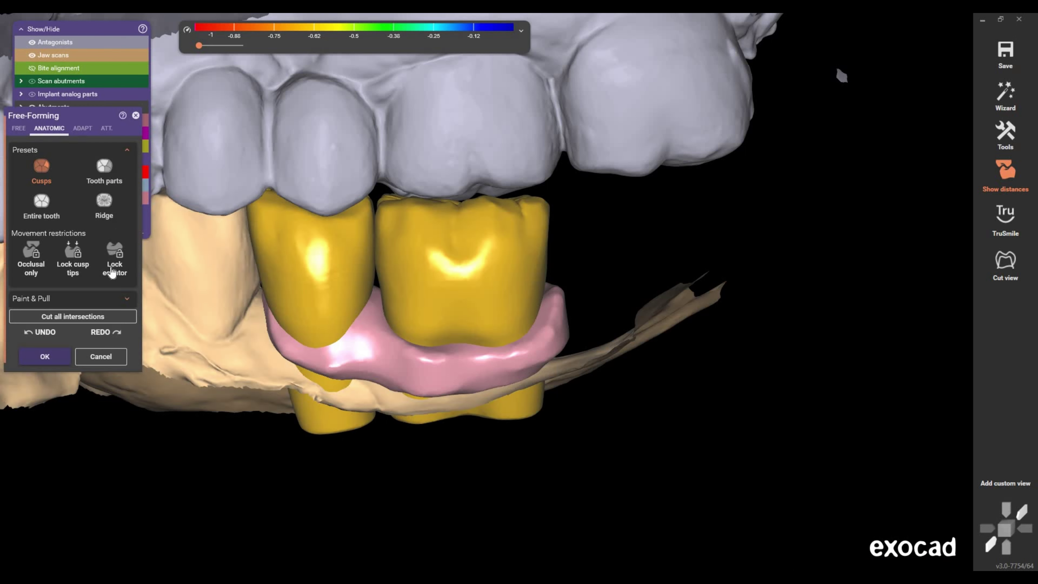
Lock the crown equator and reshape the cusp to reduce the contact
click(114, 257)
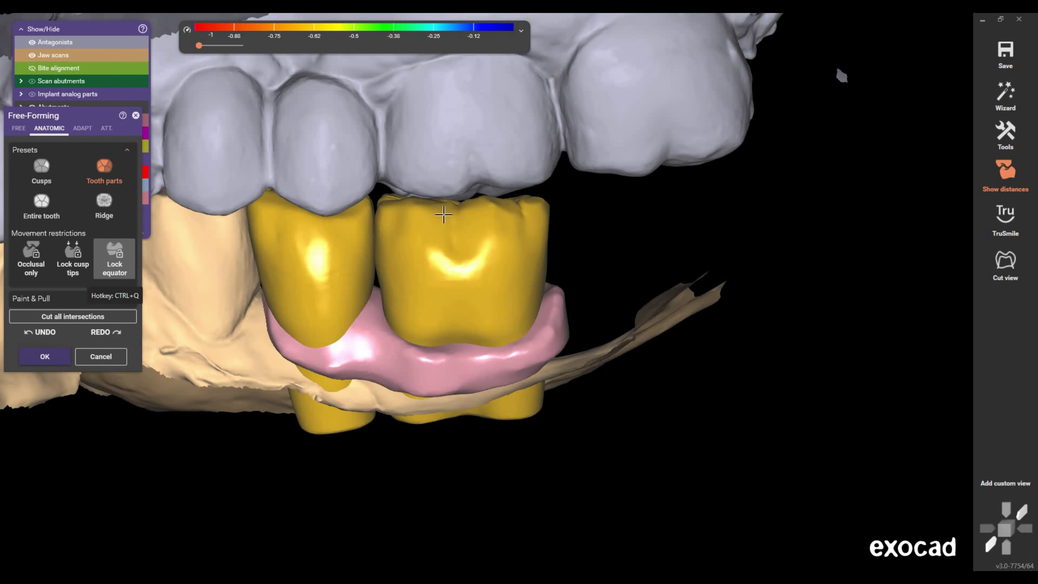
scroll(495, 203, up, 2)
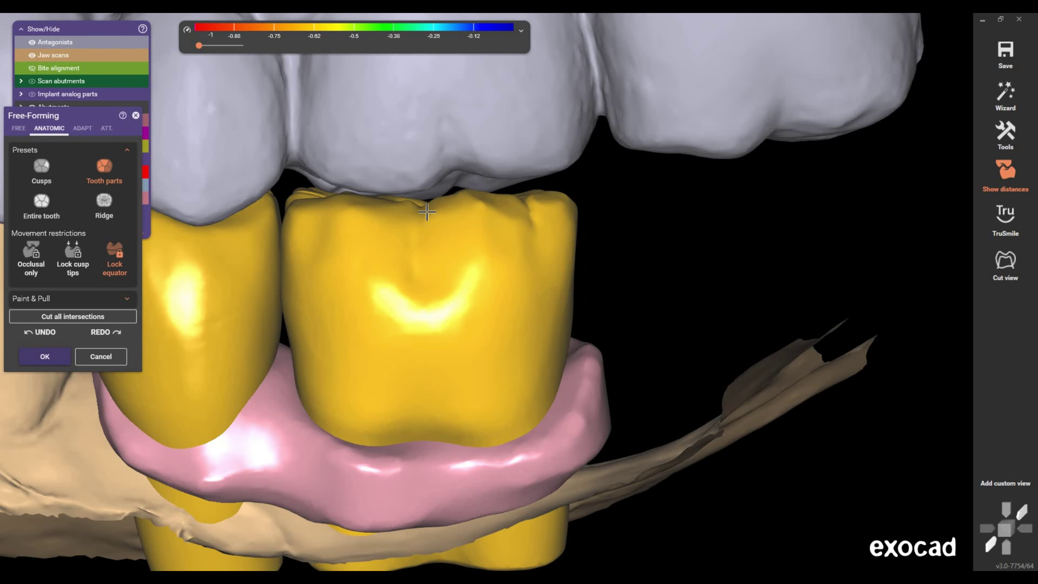
scroll(309, 210, down, 1)
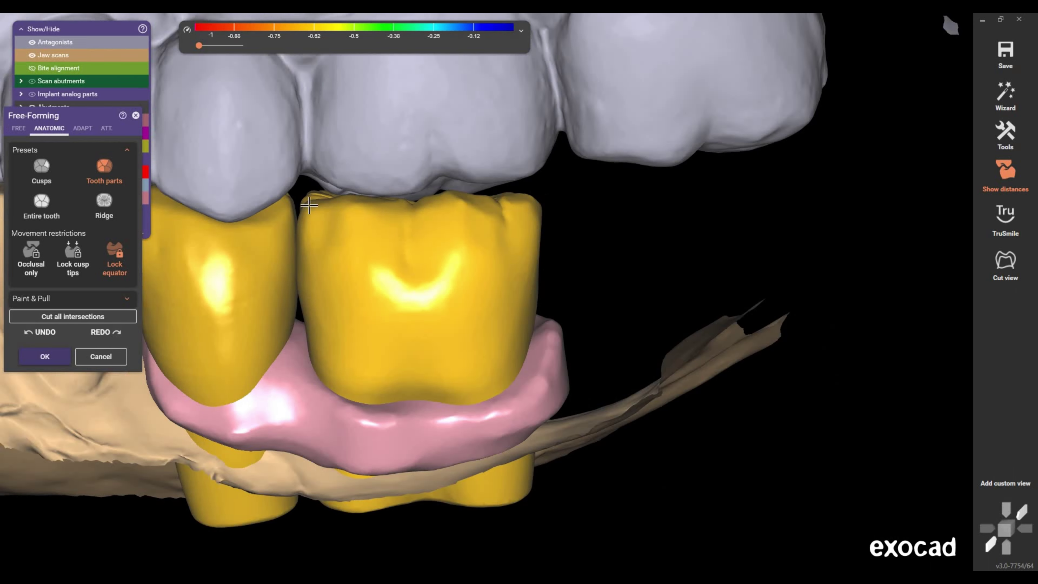
mouse_move(379, 221)
right_down()
mouse_move(340, 145)
mouse_move(402, 223)
right_up()
scroll(401, 222, up, 1)
scroll(402, 222, up, 2)
scroll(401, 222, up, 3)
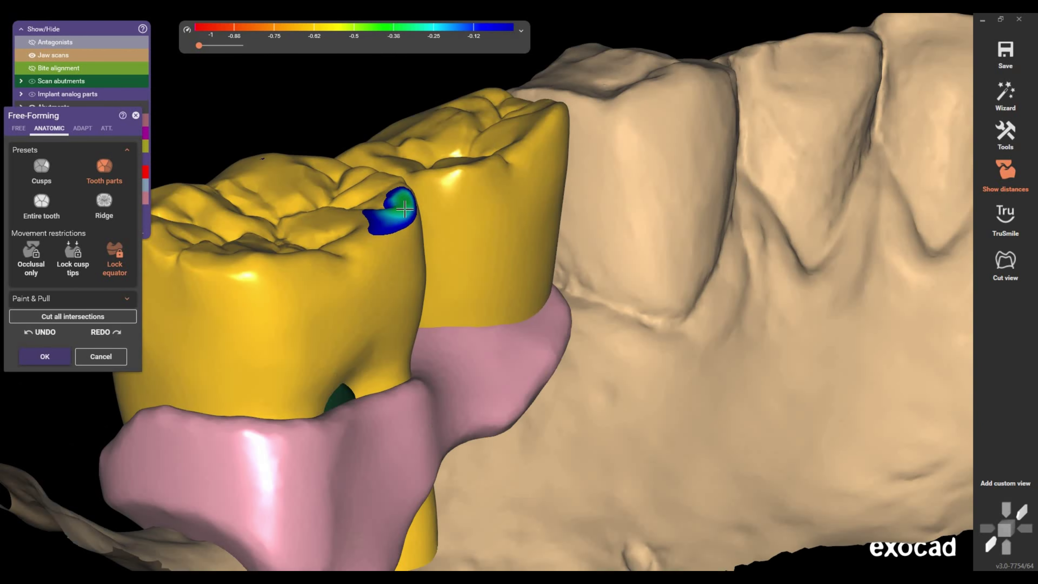
mouse_move(387, 239)
mouse_down()
mouse_move(402, 218)
mouse_move(395, 185)
mouse_up()
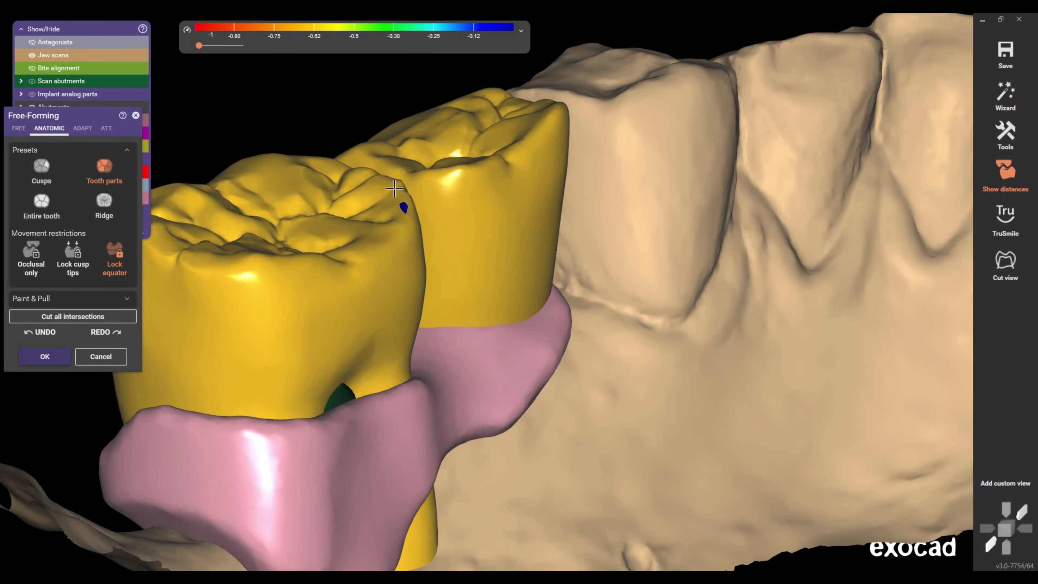
Switch to the Entire tooth preset and apply the Free-Forming result to the crowns
key(Up)
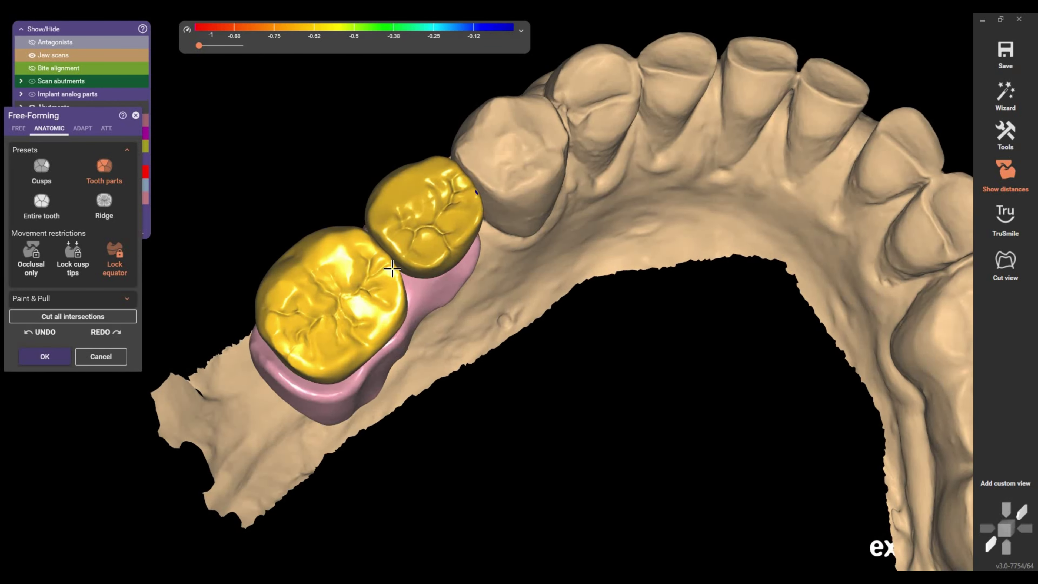
click(41, 202)
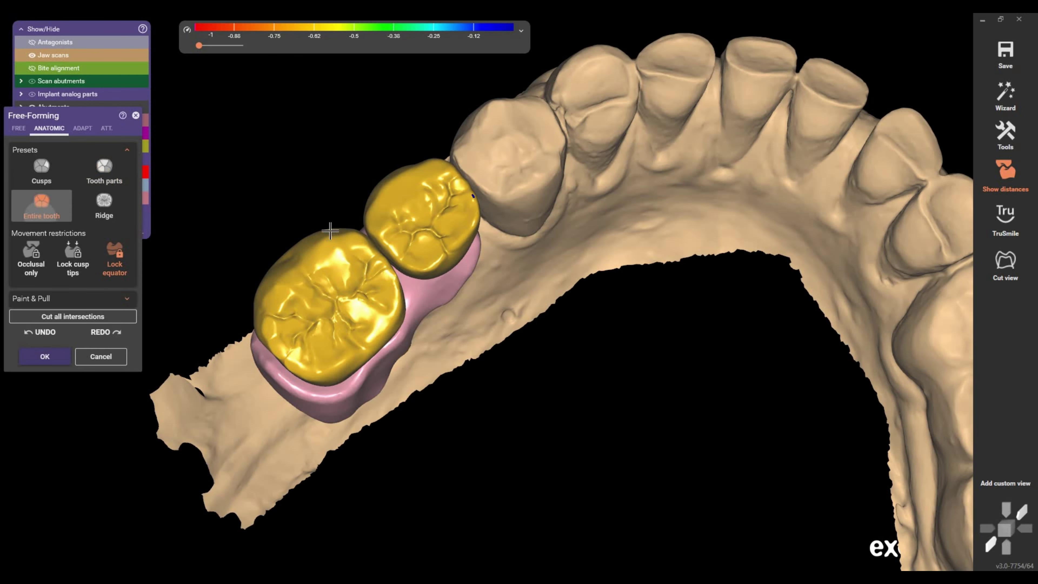
scroll(330, 231, up, 2)
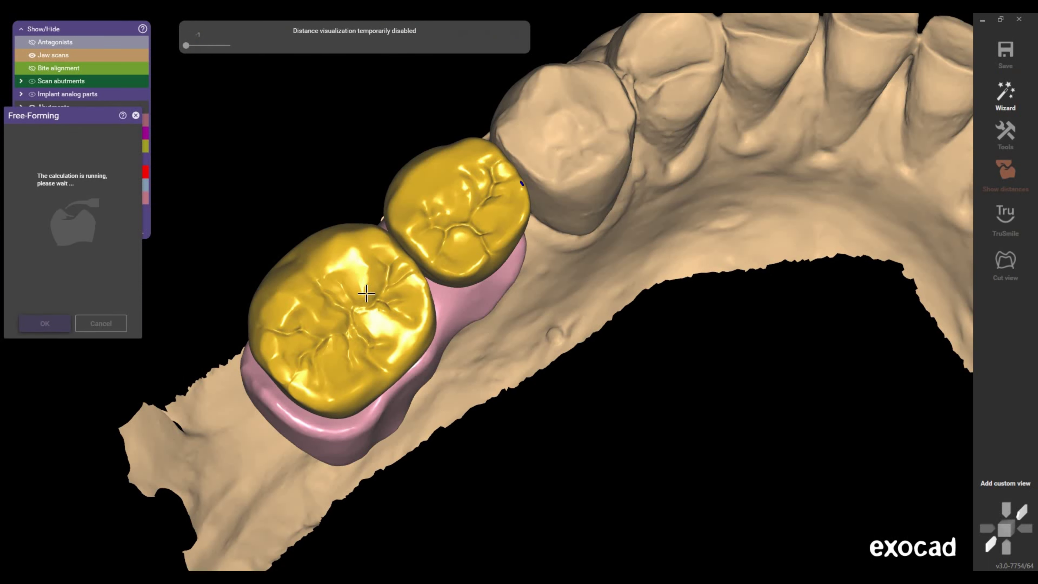
right_drag(367, 294, 514, 373)
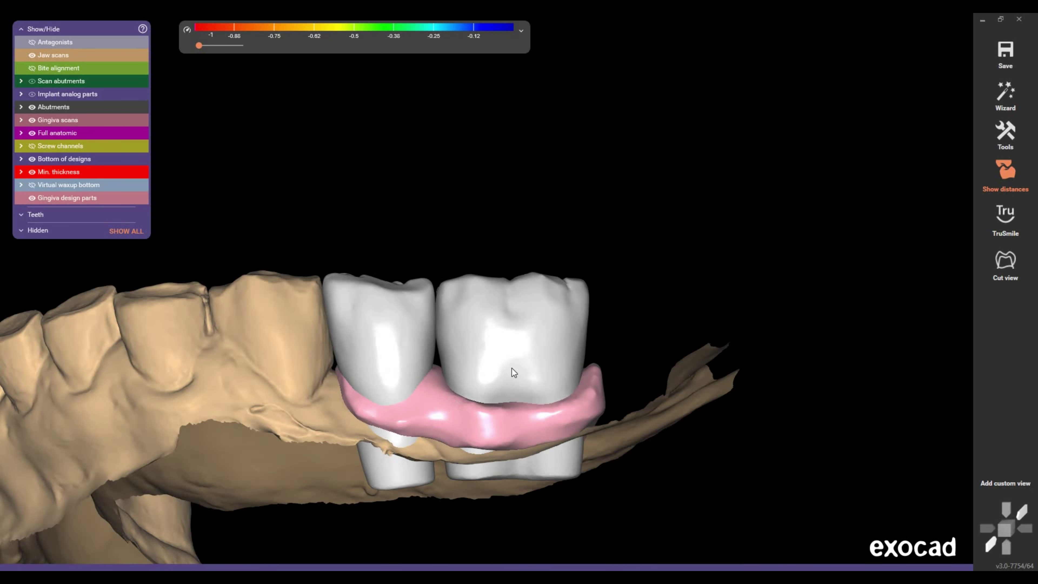
Give the 36–35 connector a plus-shaped cross-section and accept it
right_click(514, 373)
click(404, 383)
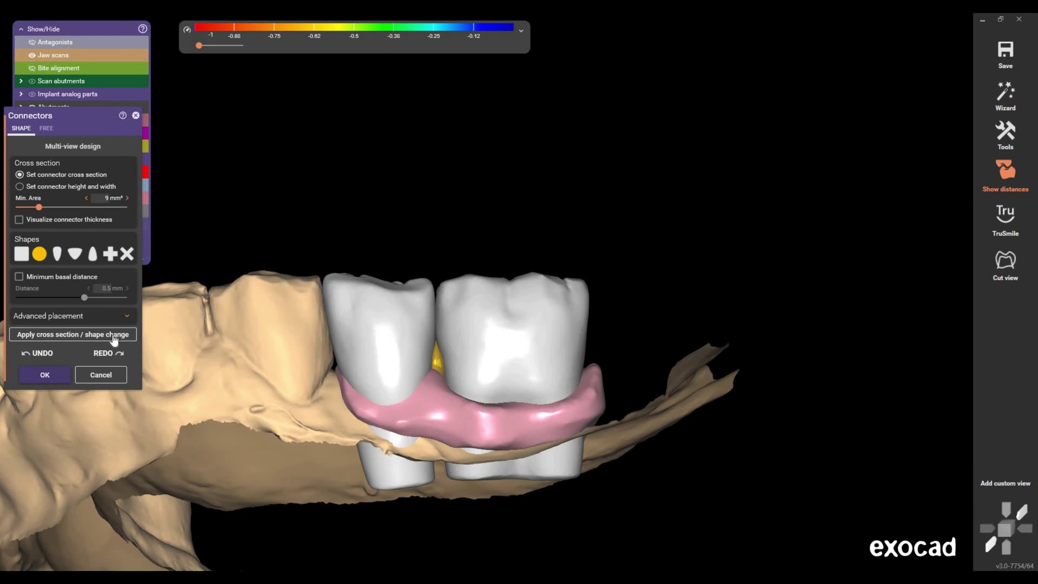
click(115, 339)
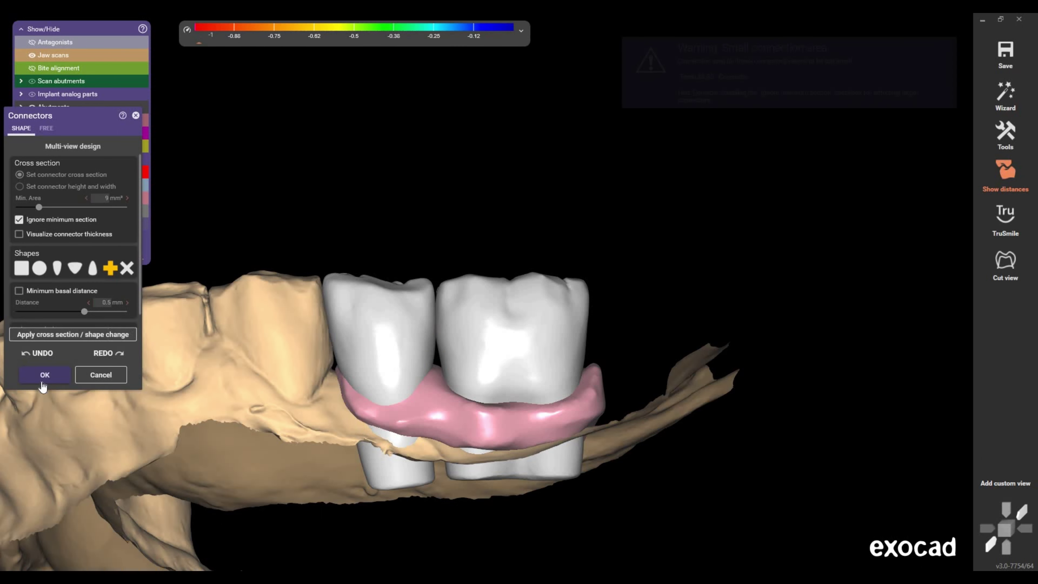
click(44, 375)
Start Free-Form Gingiva Design from the design tools list
right_click(753, 469)
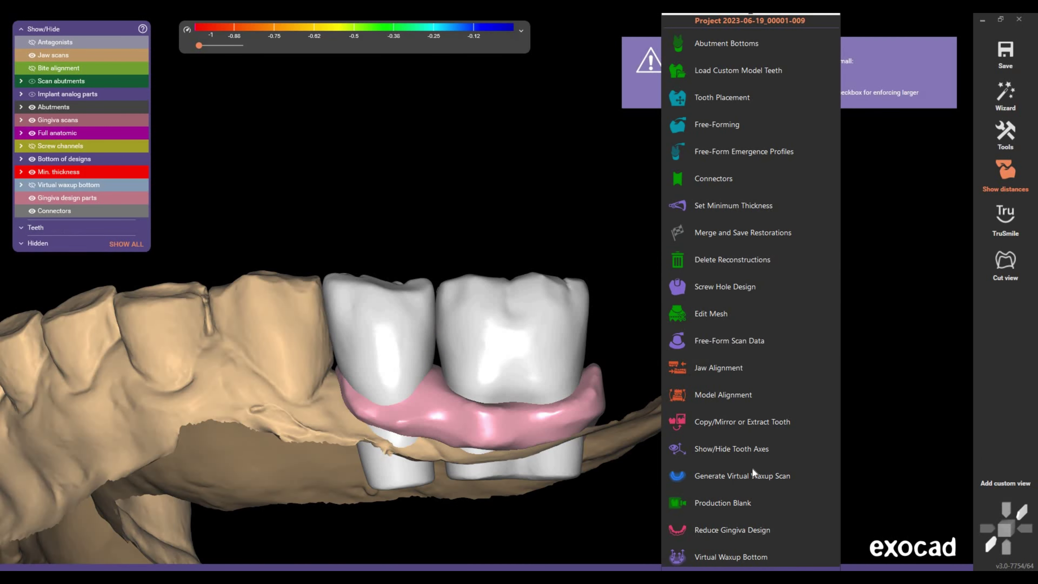
scroll(753, 469, down, 3)
click(755, 490)
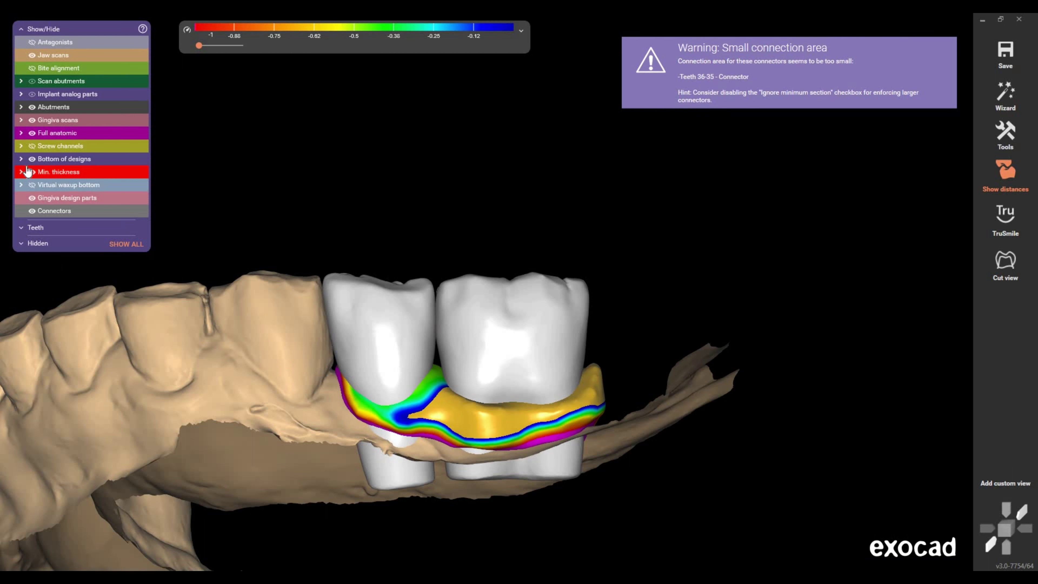
Hide the scan abutments and build up the gingiva under the right crown
scroll(452, 383, up, 3)
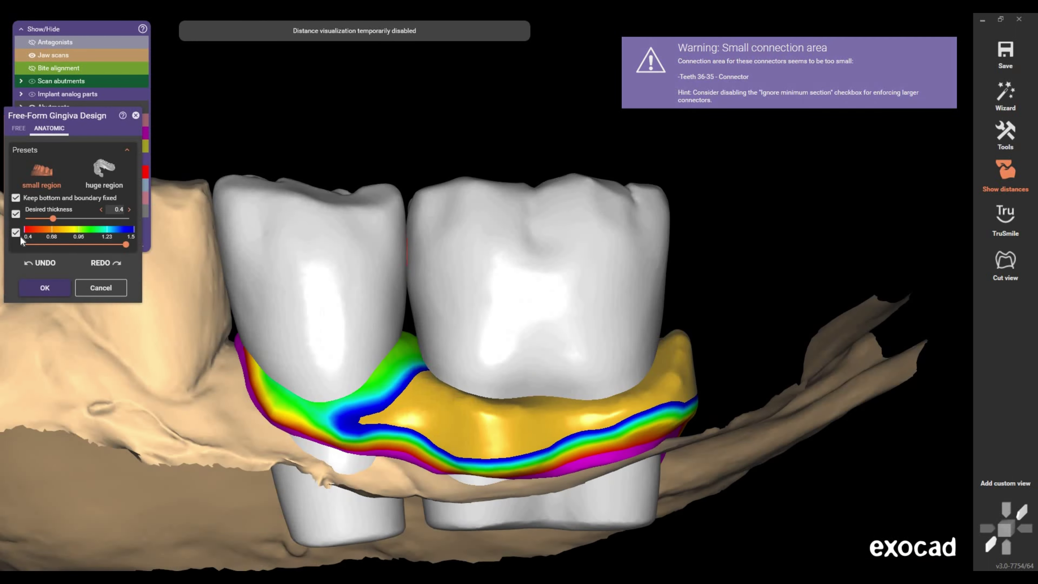
scroll(429, 327, up, 2)
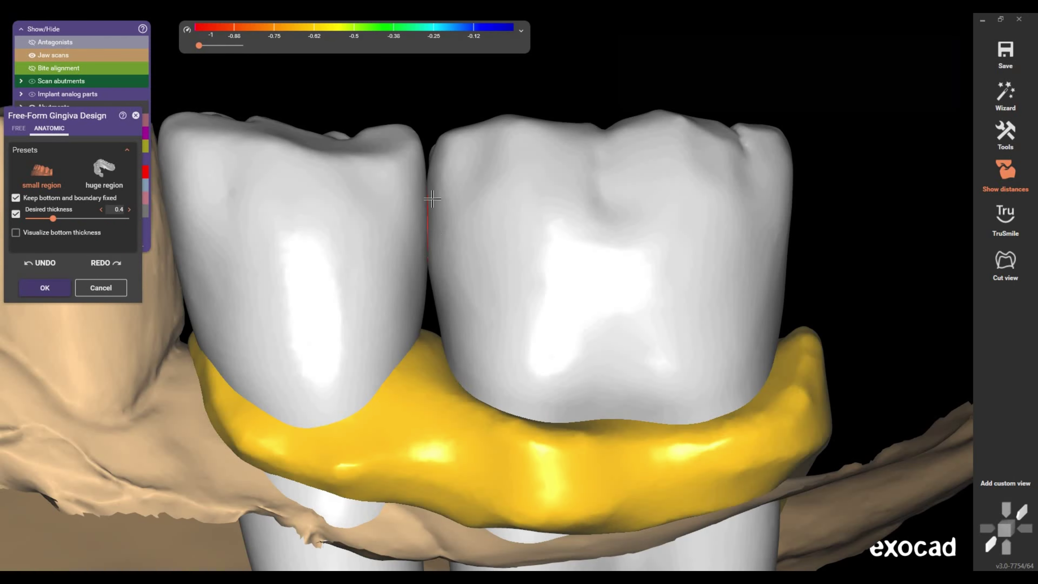
scroll(529, 343, up, 2)
scroll(530, 346, down, 4)
scroll(530, 346, down, 1)
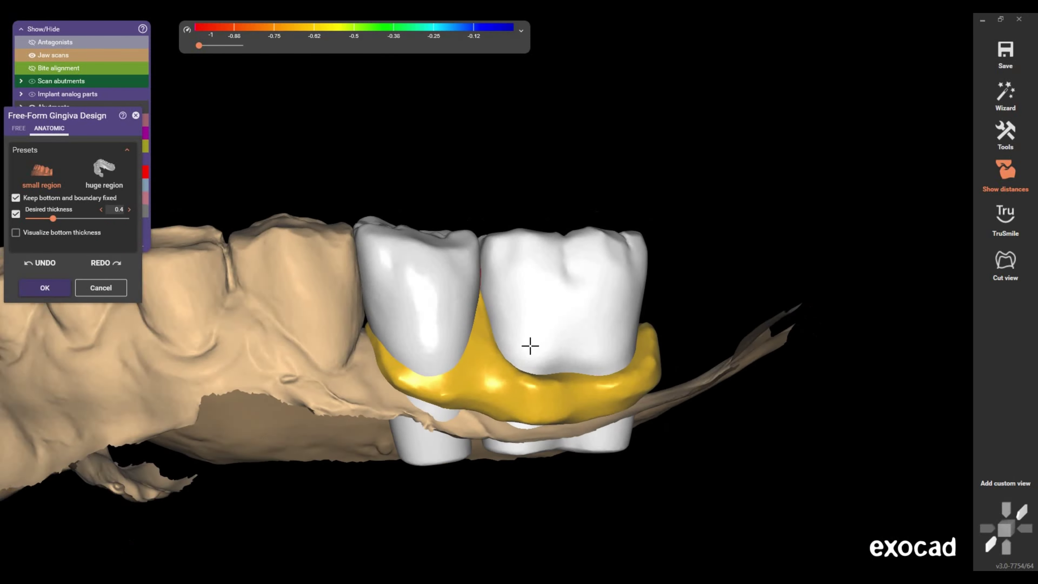
right_drag(530, 346, 569, 288)
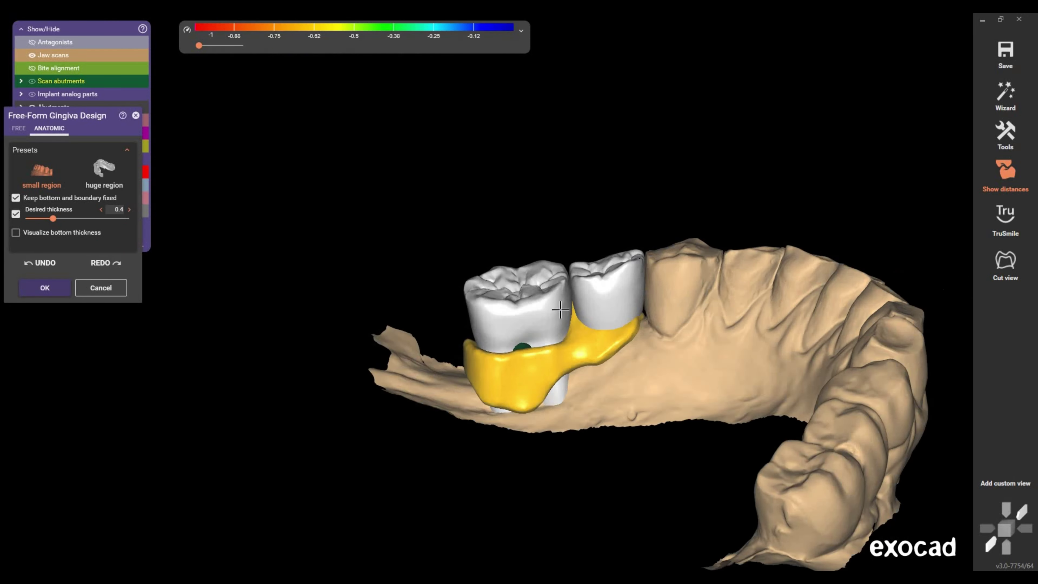
scroll(502, 345, down, 1)
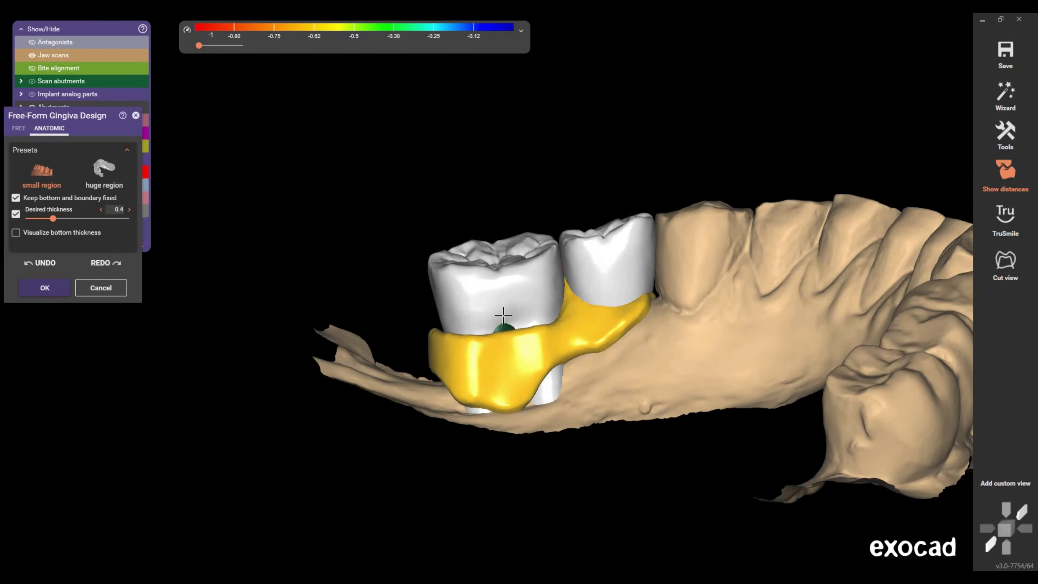
scroll(506, 346, up, 2)
scroll(507, 345, up, 2)
right_drag(507, 345, 547, 334)
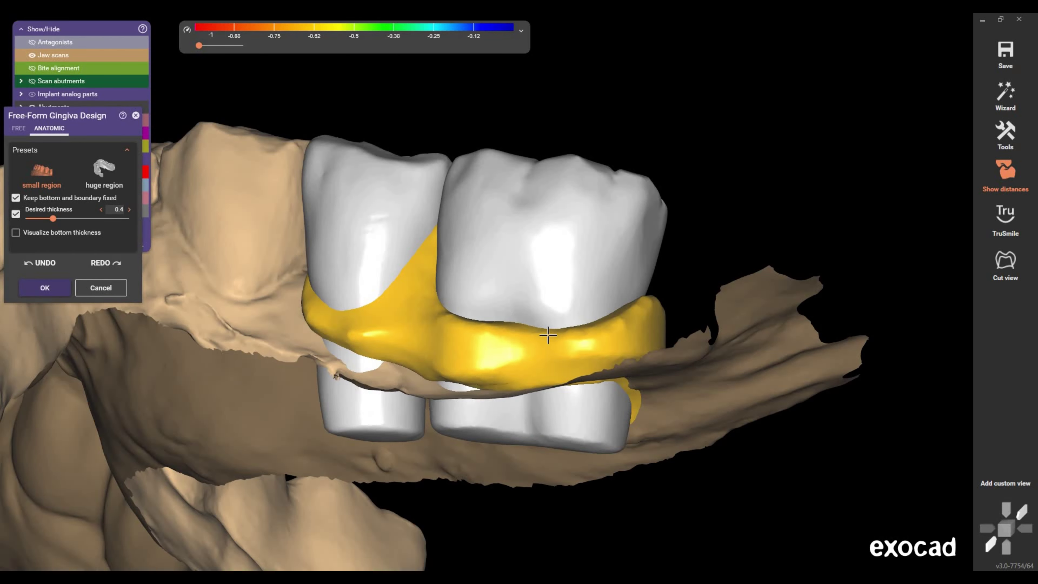
drag(547, 334, 463, 309)
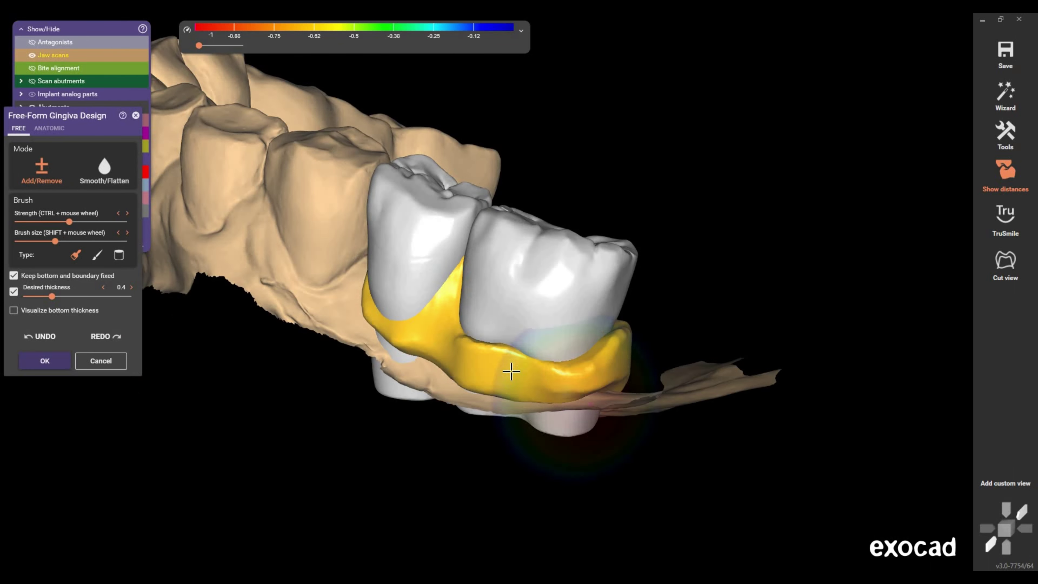
Smooth the gingiva surface and contour around both crowns and accept the gingiva design
shift+scroll(433, 312, down, 2)
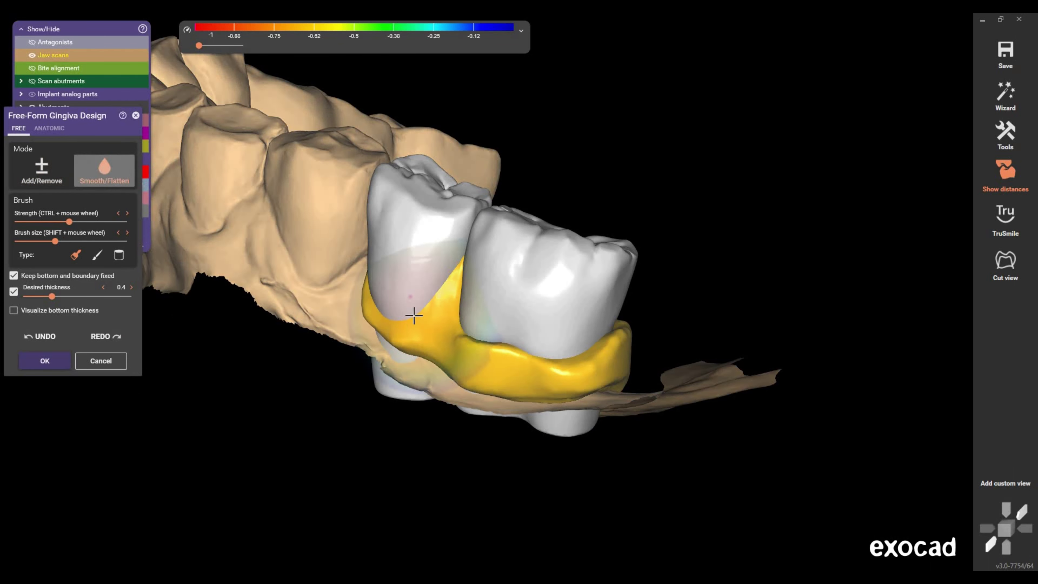
right_drag(384, 324, 409, 344)
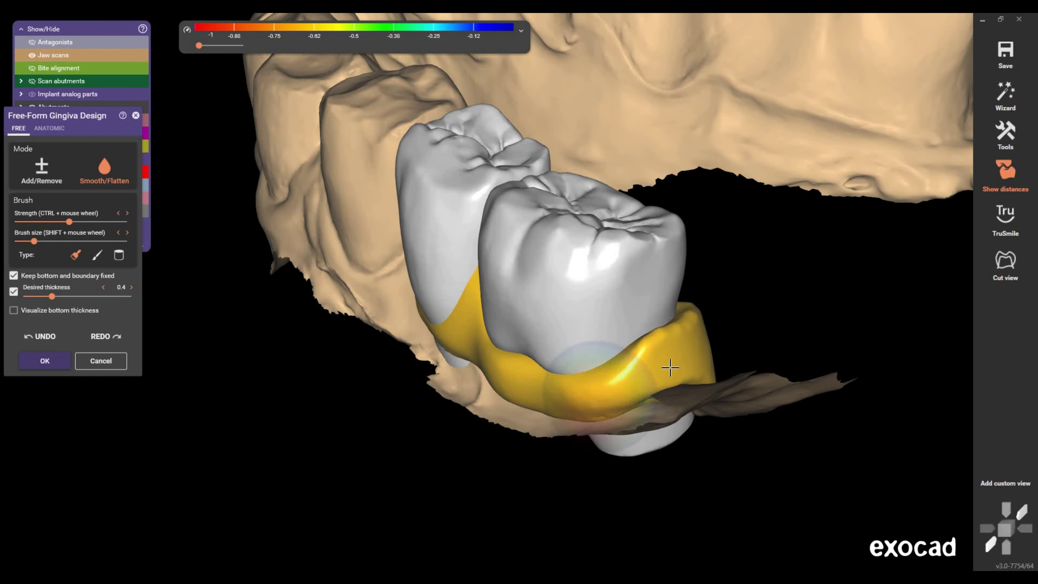
shift+scroll(620, 385, down, 2)
drag(620, 386, 649, 364)
right_drag(648, 364, 678, 368)
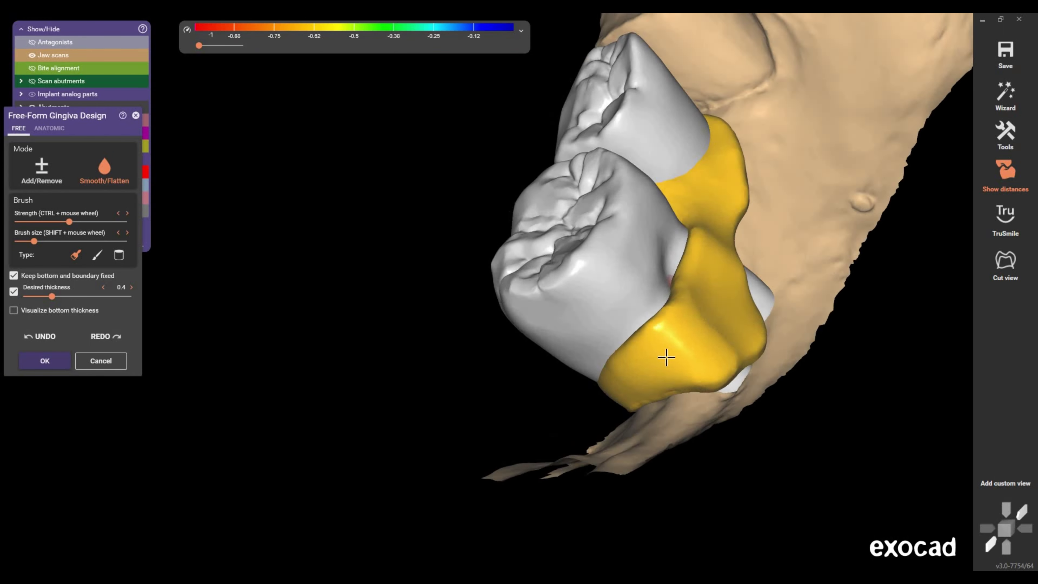
drag(678, 367, 639, 362)
mouse_move(639, 361)
right_down()
mouse_move(670, 348)
mouse_move(755, 239)
right_up()
drag(756, 239, 679, 327)
right_drag(678, 327, 195, 371)
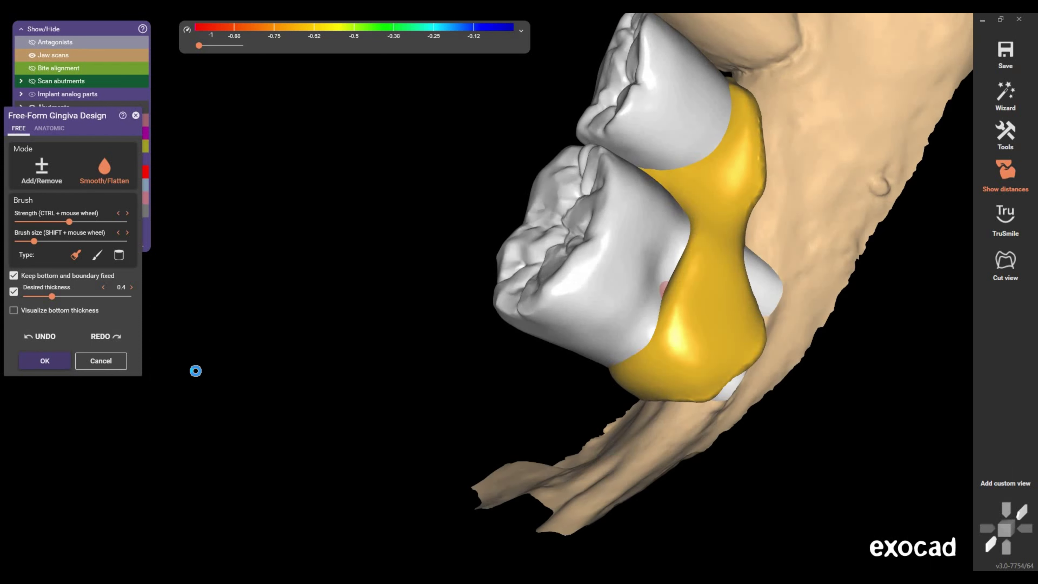
click(997, 98)
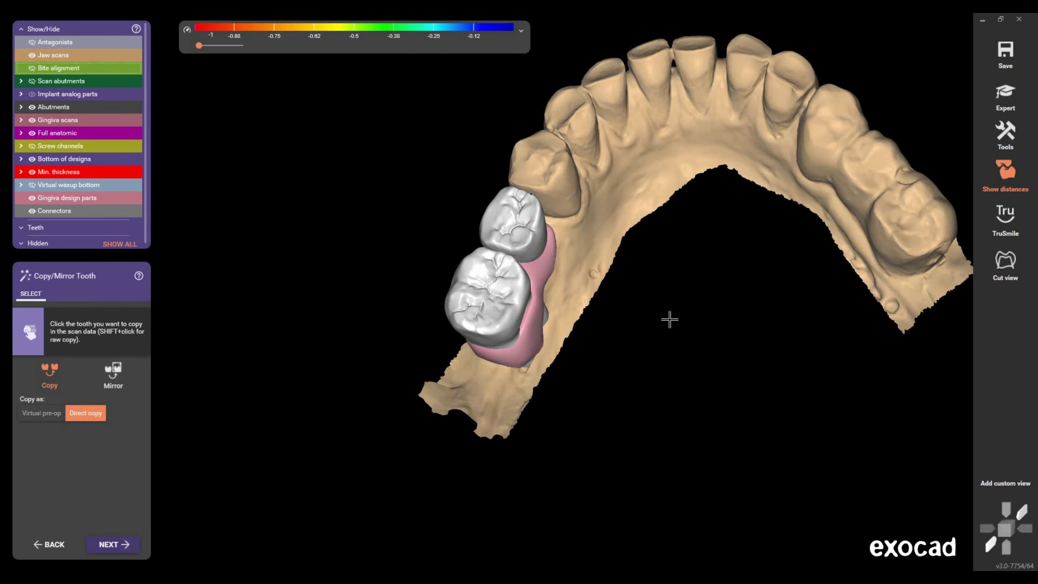
Enable the TruSmile preview, pass Copy/Mirror Tooth and jaw alignment, and generate the virtual waxup scan
click(1006, 218)
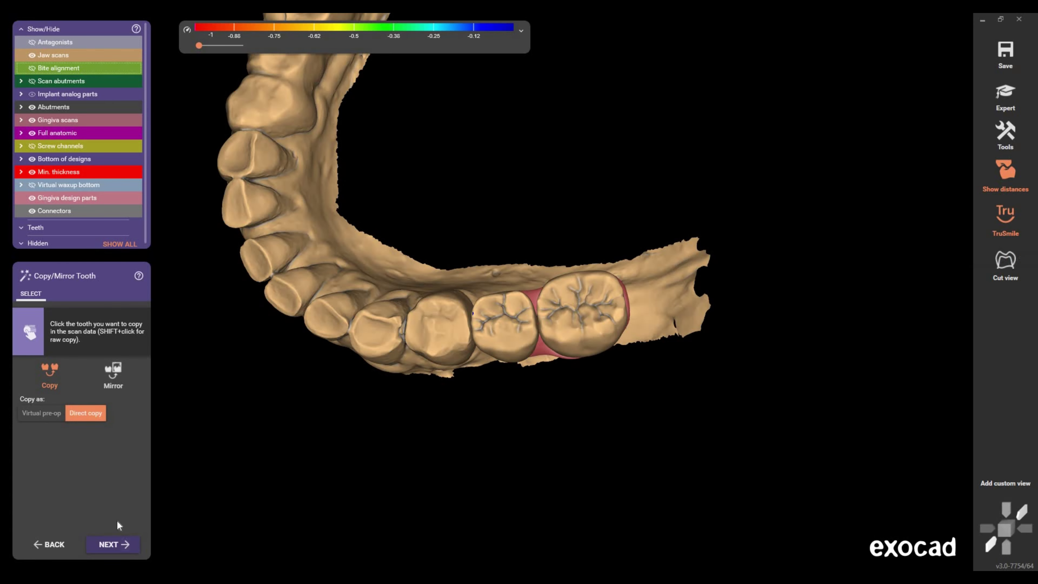
click(112, 544)
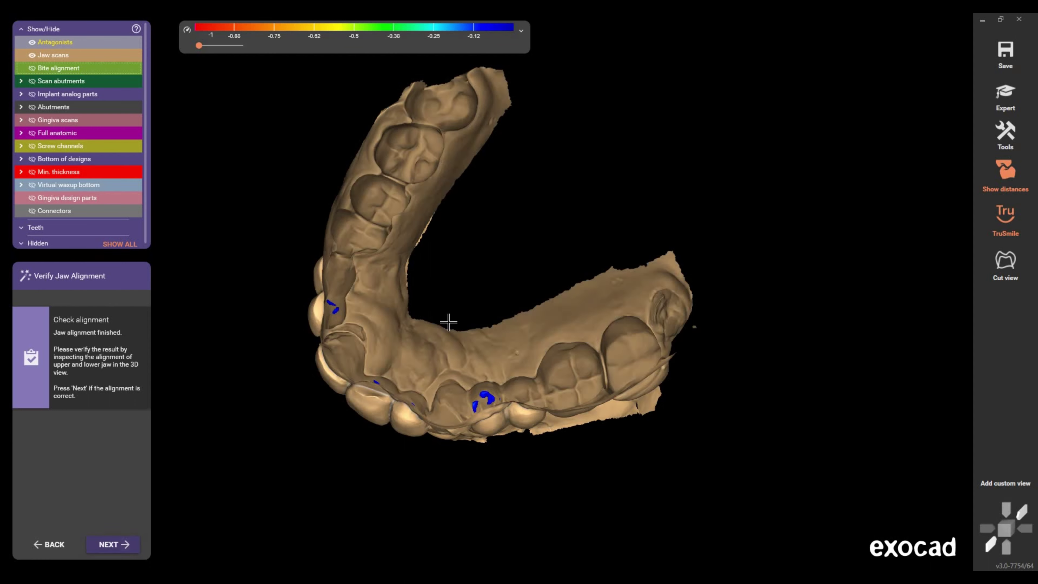
click(124, 536)
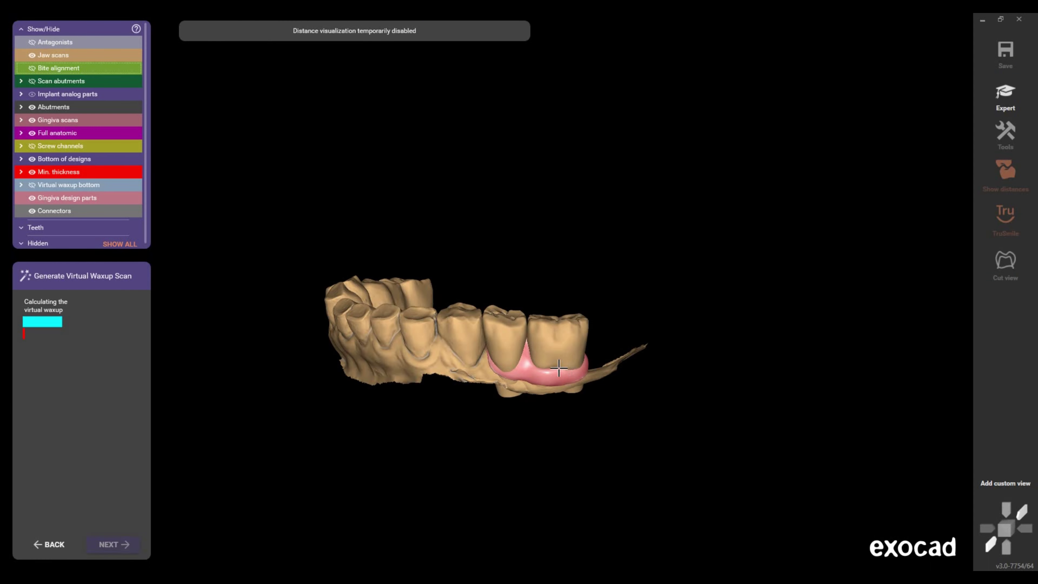
scroll(529, 375, up, 5)
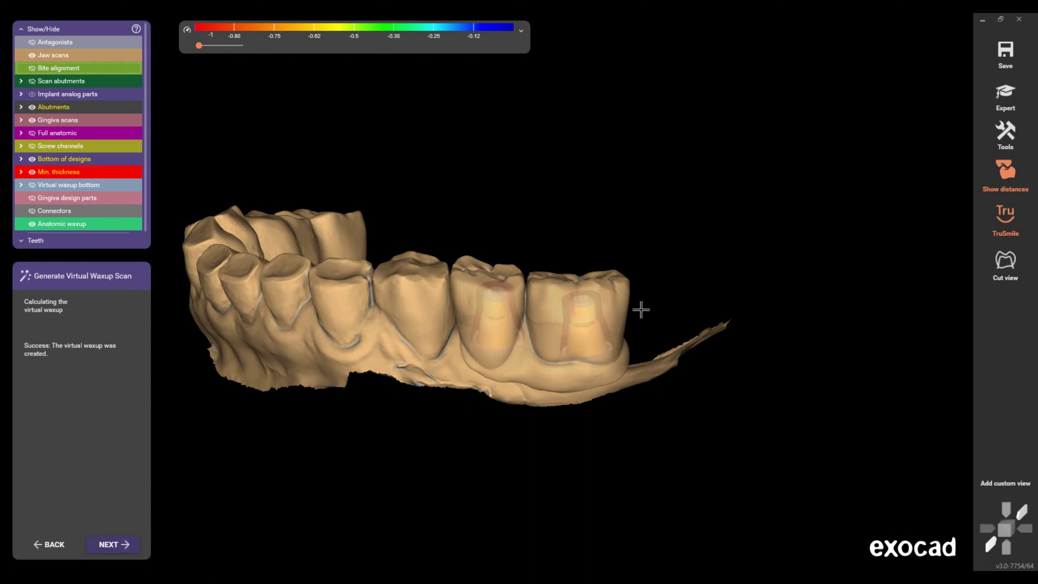
Toggle TruSmile, hide the anatomic waxup, make the gingiva part opaque and show the full anatomic crowns
click(1016, 213)
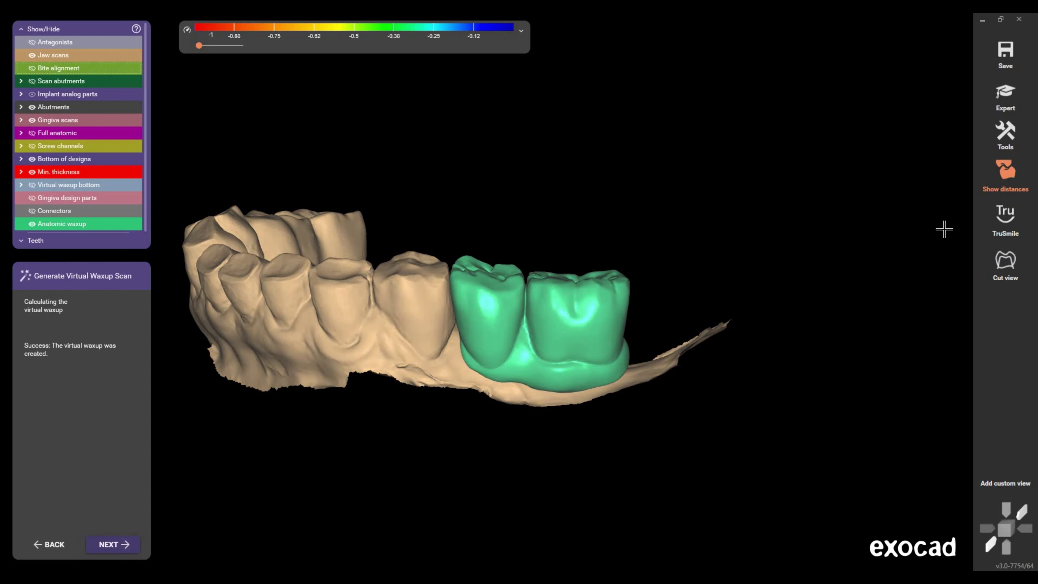
click(1006, 226)
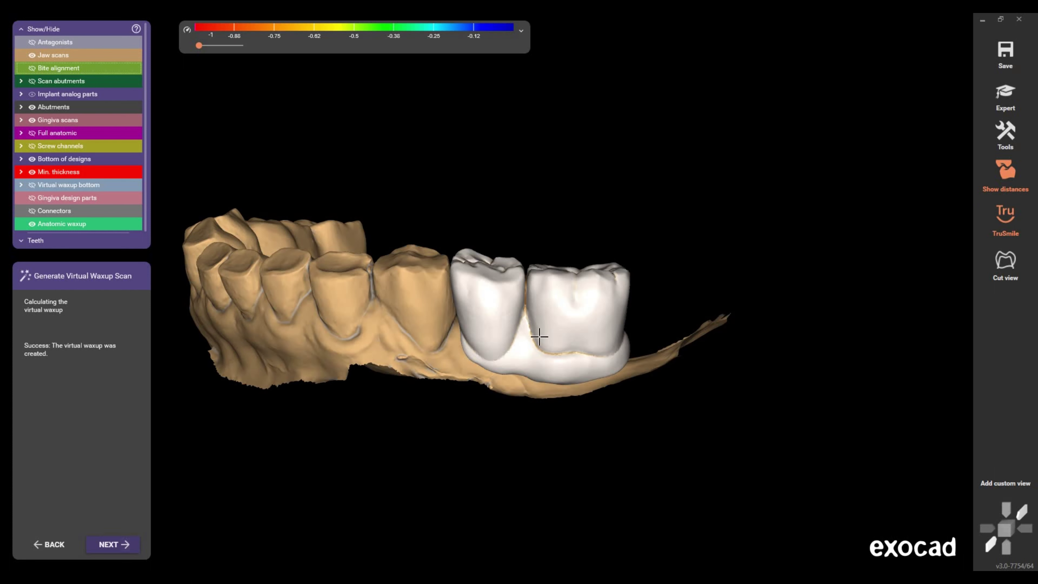
scroll(540, 336, up, 3)
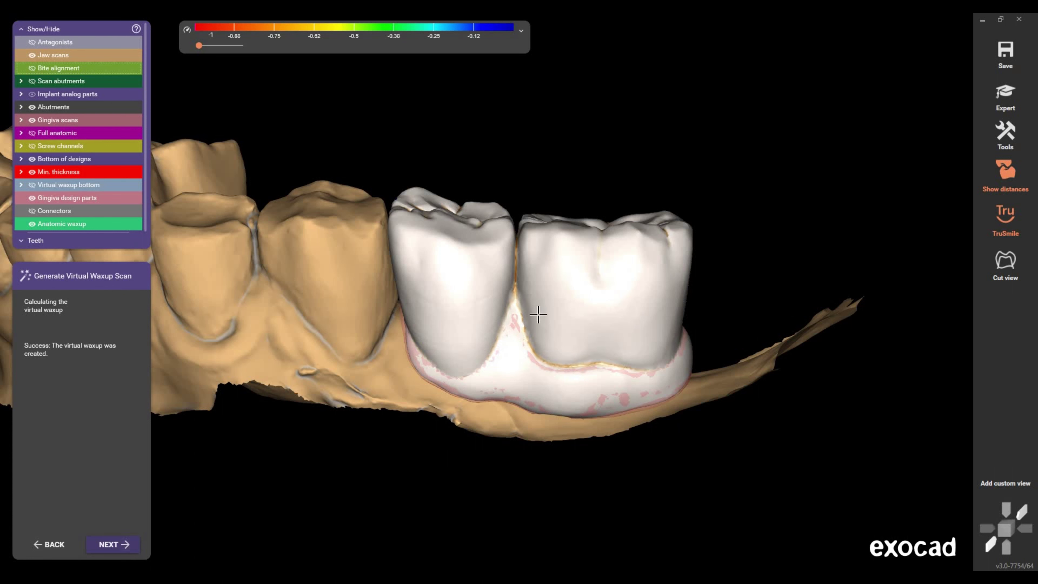
ctrl+click(538, 314)
ctrl+click(531, 333)
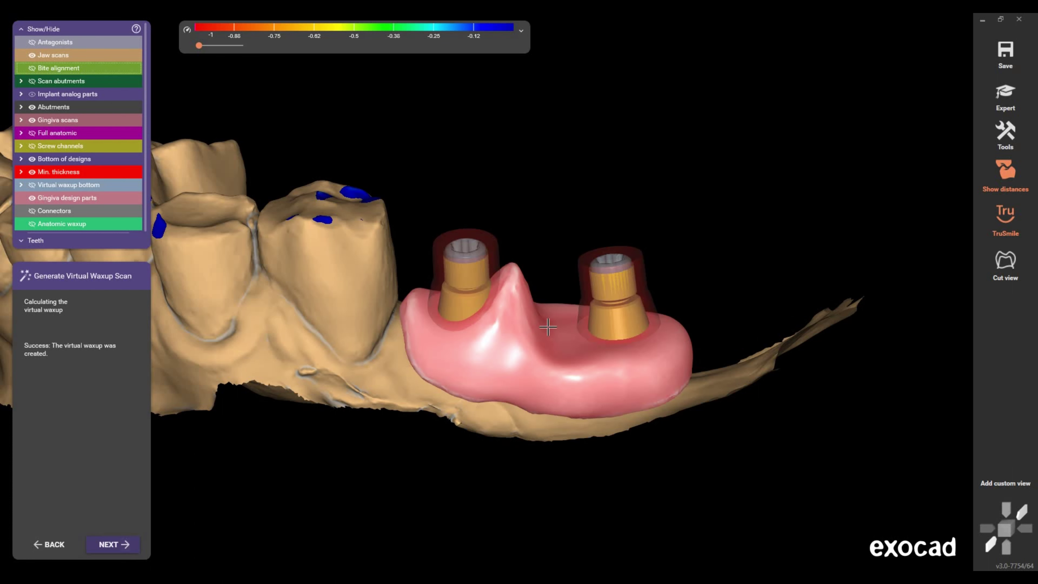
ctrl+click(547, 327)
scroll(544, 323, down, 2)
ctrl+click(532, 304)
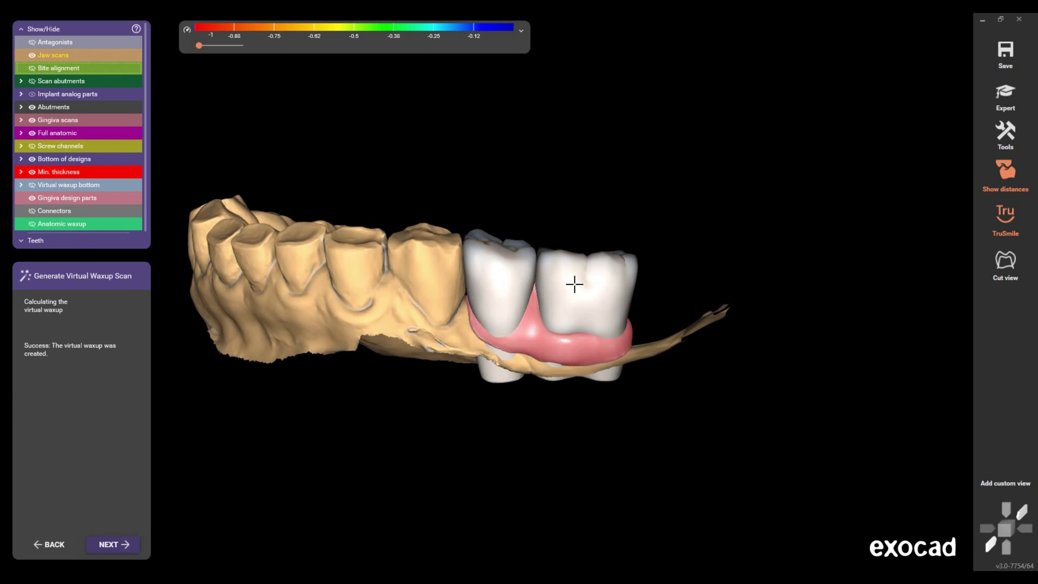
Expose the molar abutment, hide the gingiva part, and show the anatomic waxup with distance colouring
ctrl+click(575, 284)
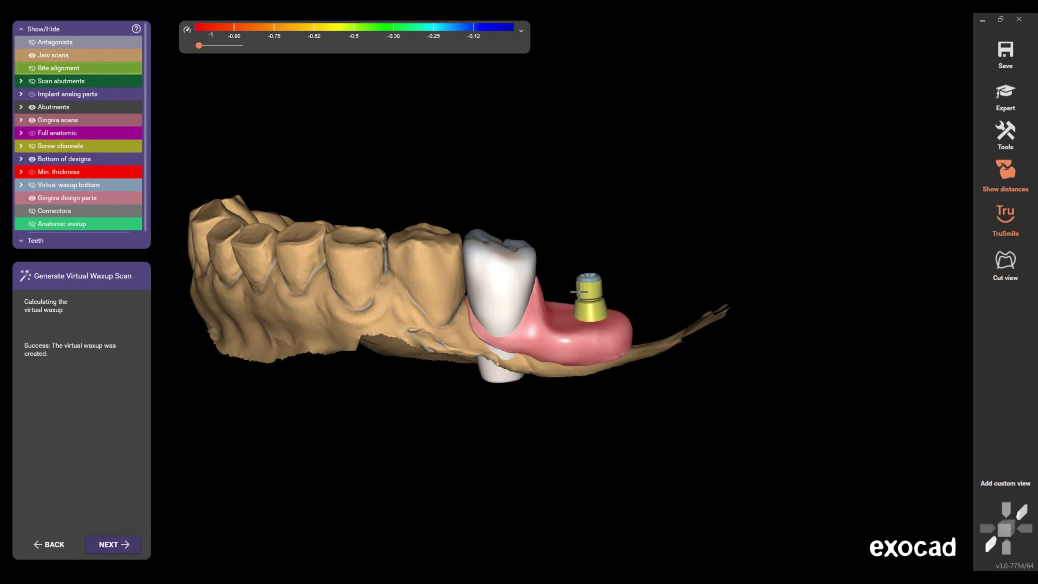
ctrl+click(509, 271)
click(99, 224)
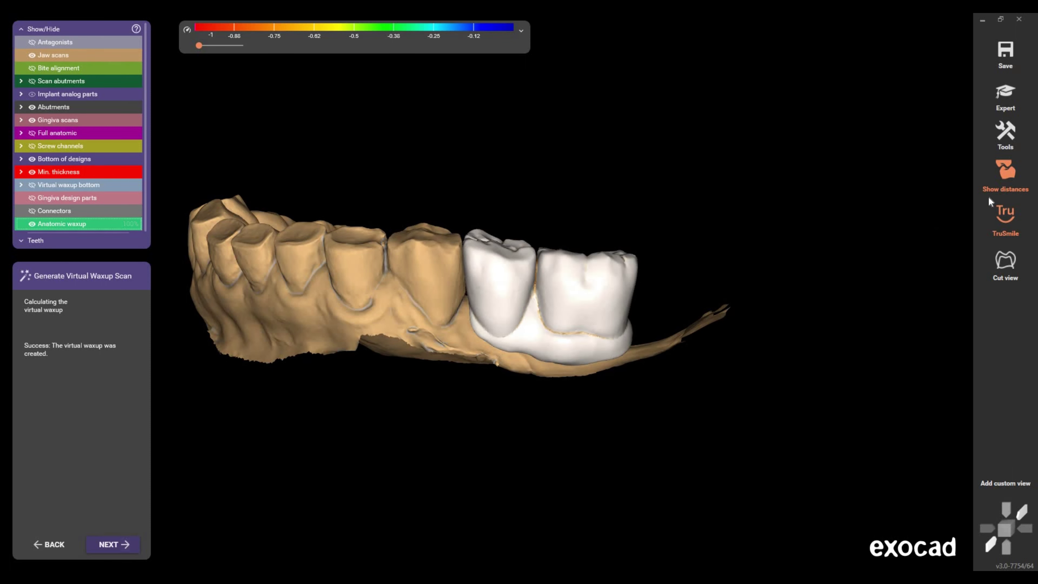
click(973, 204)
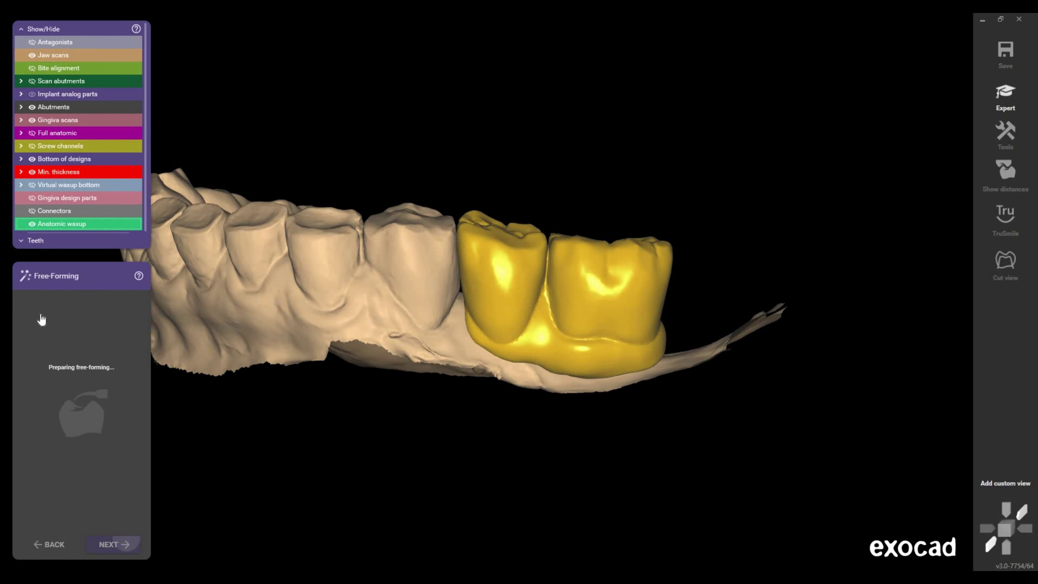
Pick the free Smooth/Flatten brush and smooth the ridge at the contact between the crowns
scroll(479, 219, up, 4)
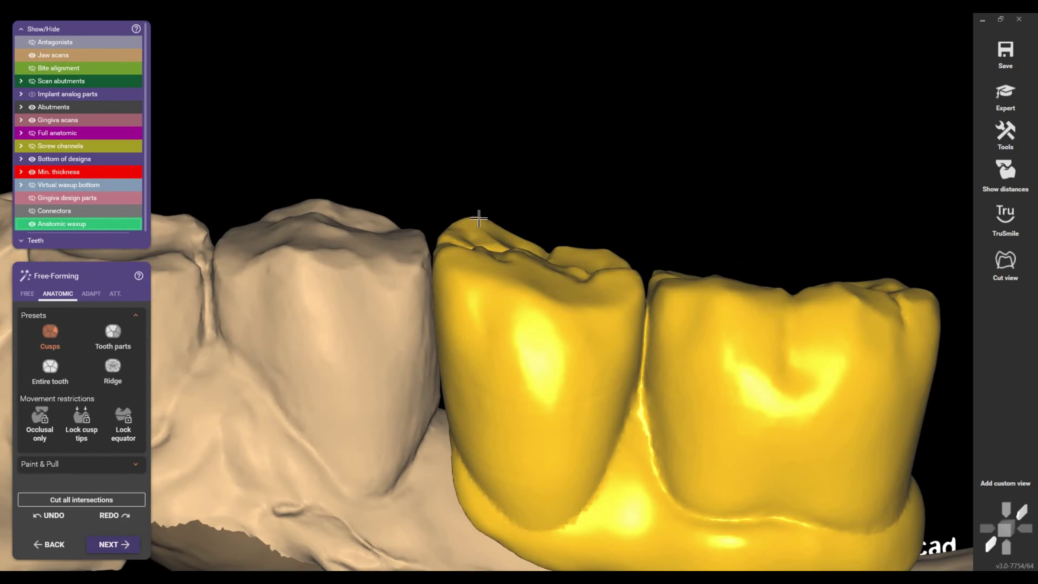
scroll(479, 219, up, 2)
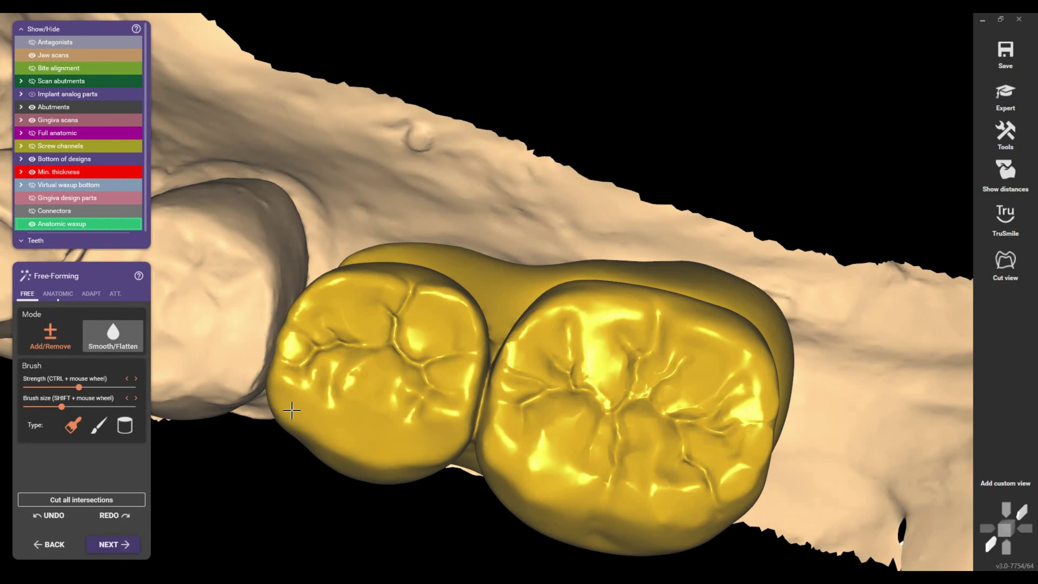
click(113, 332)
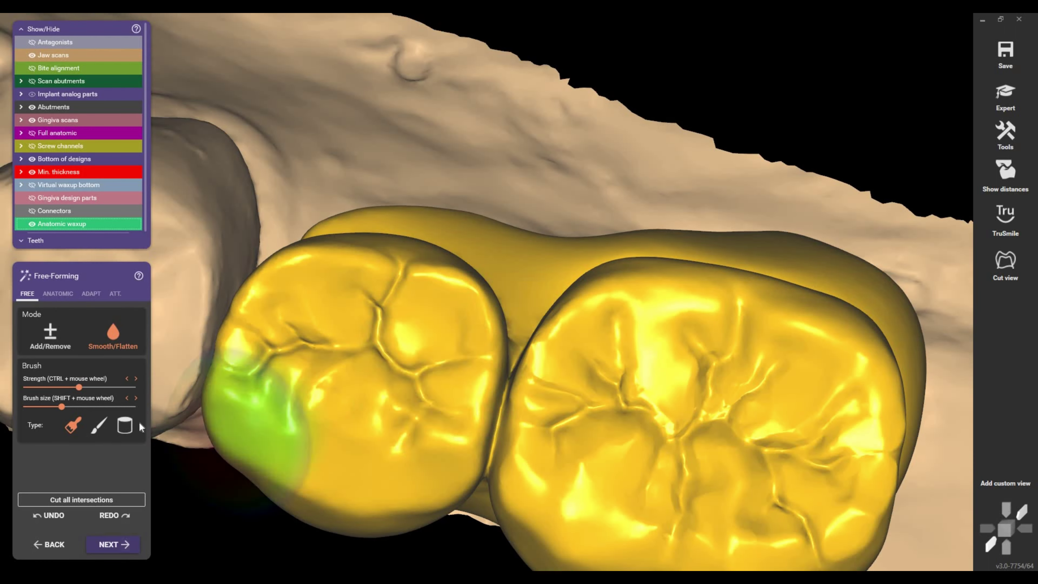
click(98, 425)
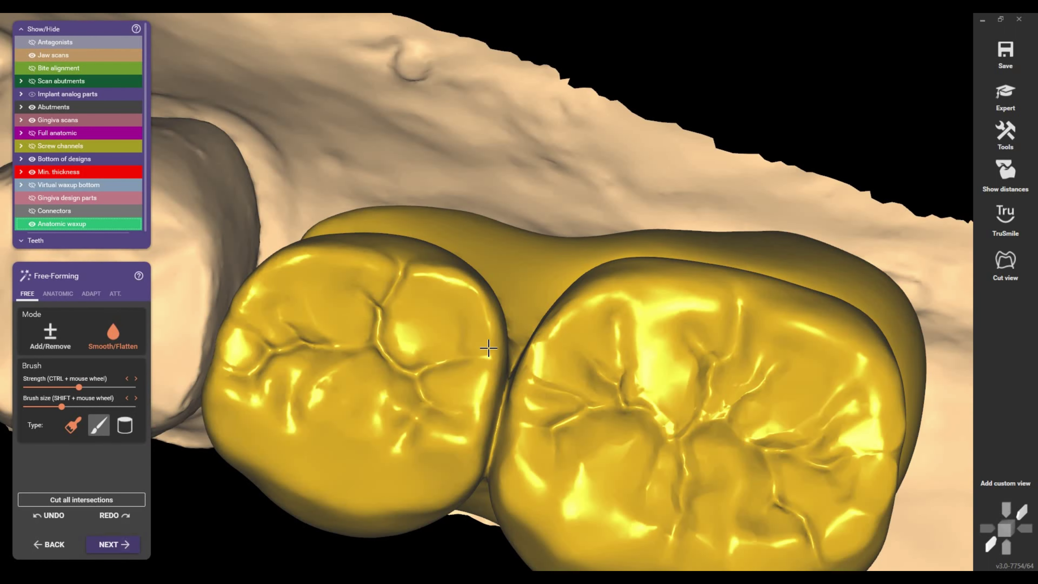
scroll(486, 347, up, 1)
scroll(551, 329, up, 3)
scroll(560, 319, up, 2)
shift+scroll(568, 306, up, 2)
ctrl+scroll(568, 306, down, 2)
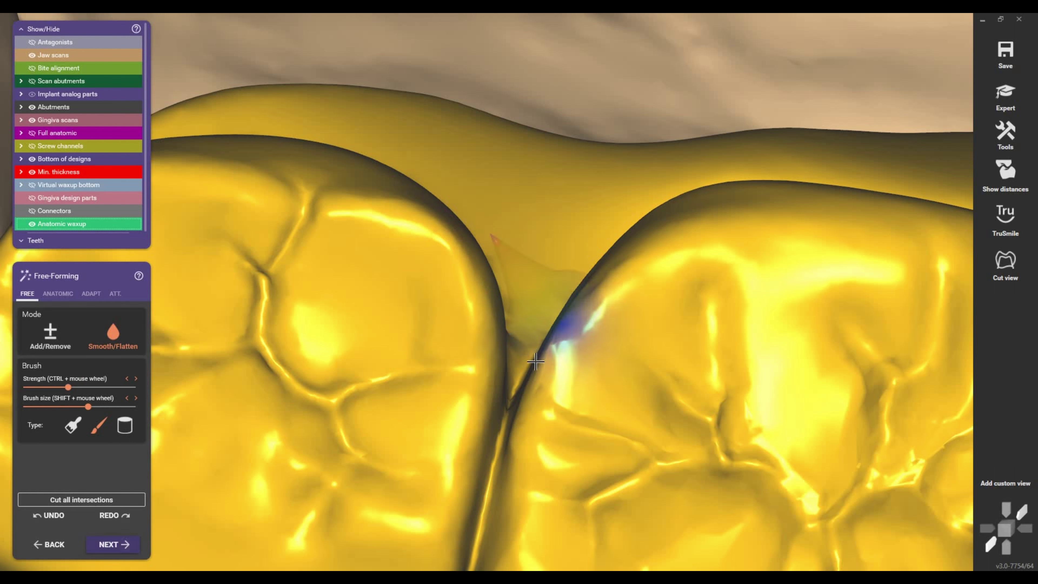
shift+scroll(514, 416, up, 2)
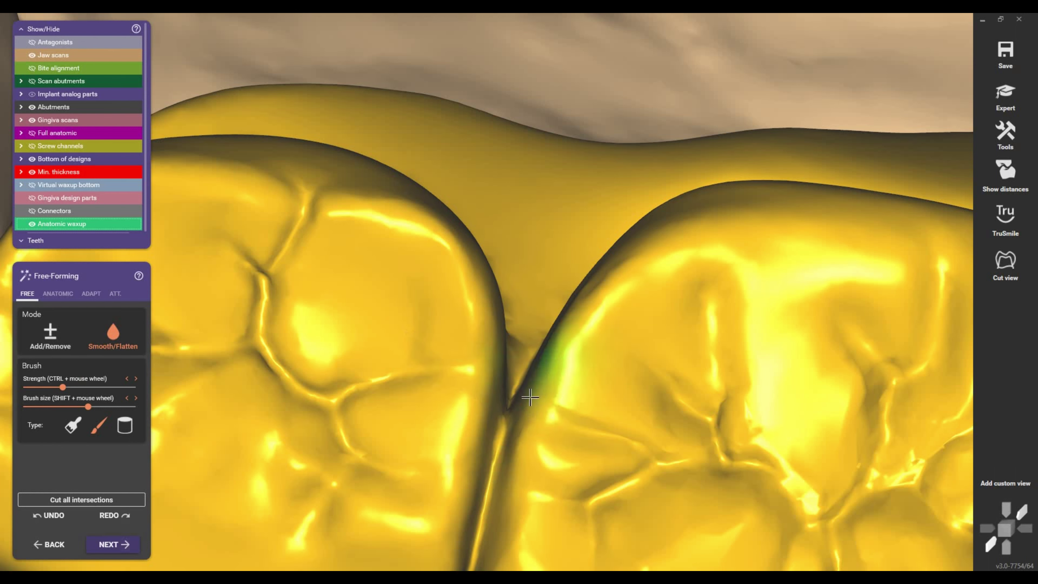
scroll(530, 397, down, 5)
right_drag(507, 354, 476, 366)
shift+scroll(476, 366, up, 3)
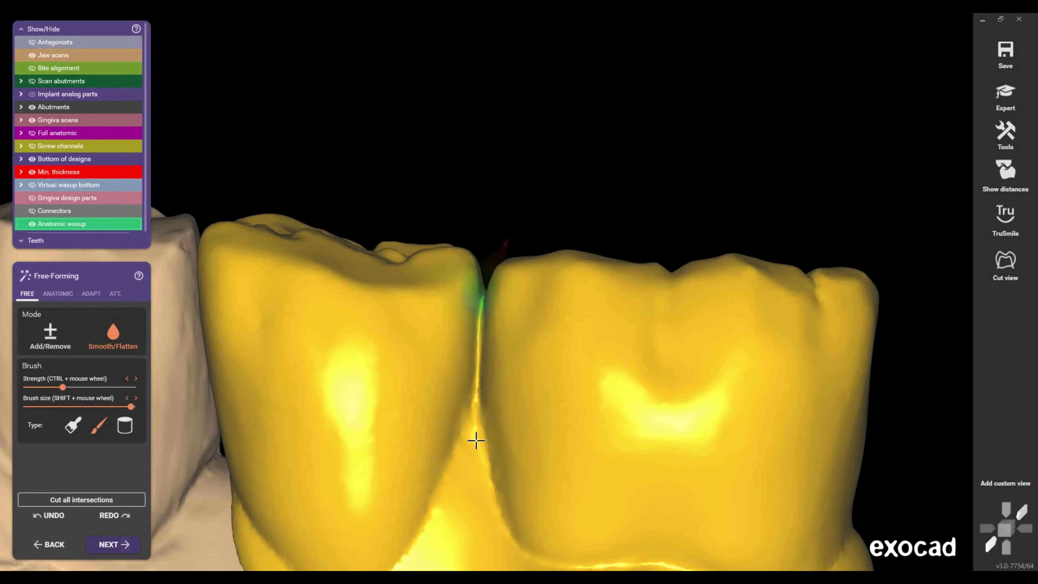
mouse_move(486, 360)
right_down()
mouse_move(476, 346)
mouse_move(561, 159)
right_up()
shift+scroll(476, 347, down, 3)
scroll(473, 330, down, 1)
scroll(472, 330, down, 3)
scroll(576, 133, up, 4)
shift+scroll(576, 133, up, 3)
drag(576, 133, 518, 231)
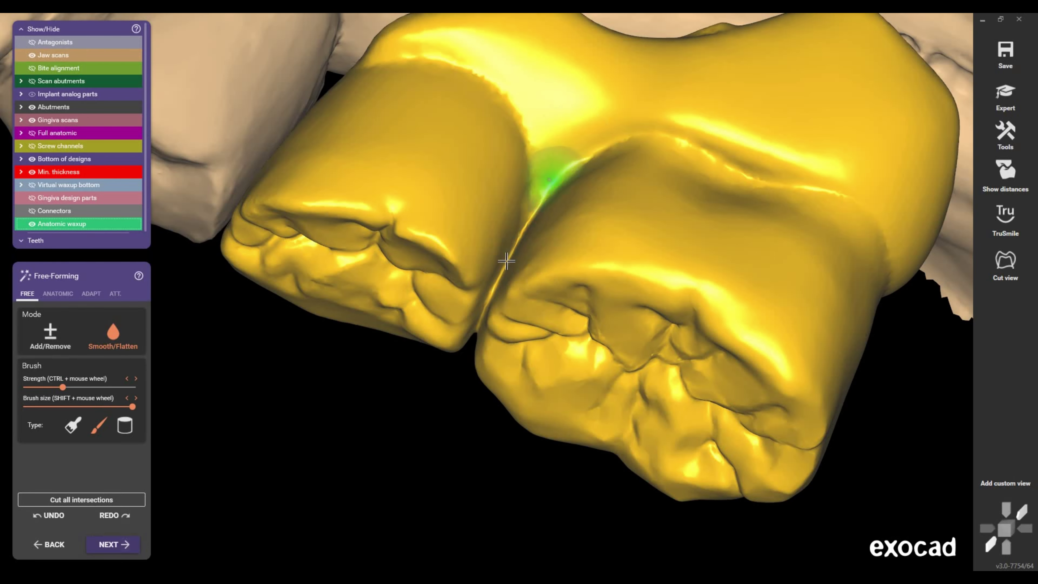
Smooth the crown's lower edge near the gum
scroll(572, 97, down, 3)
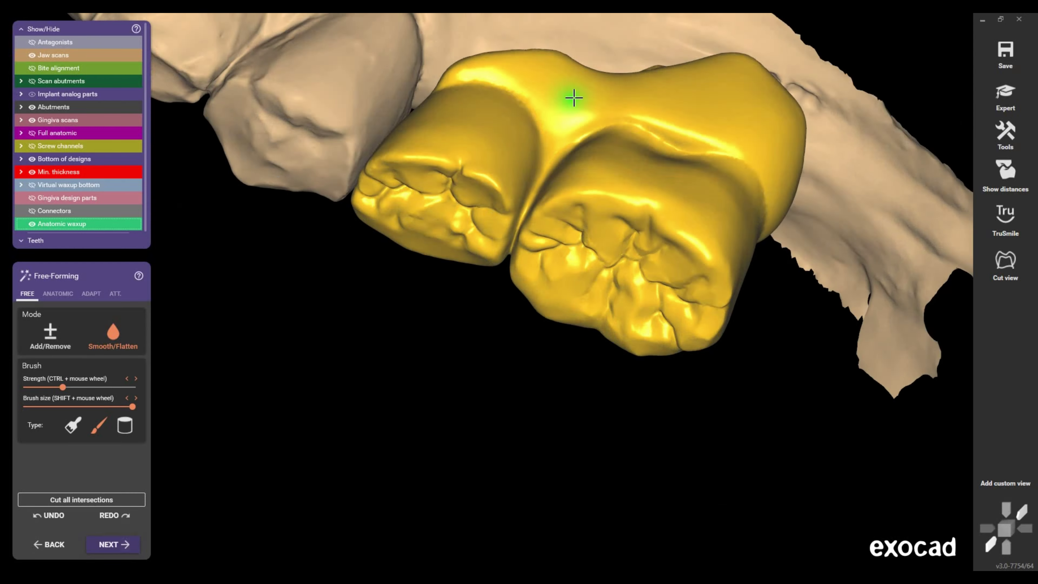
mouse_move(572, 97)
right_down()
mouse_move(577, 88)
mouse_move(554, 123)
mouse_move(498, 318)
right_up()
scroll(553, 123, down, 3)
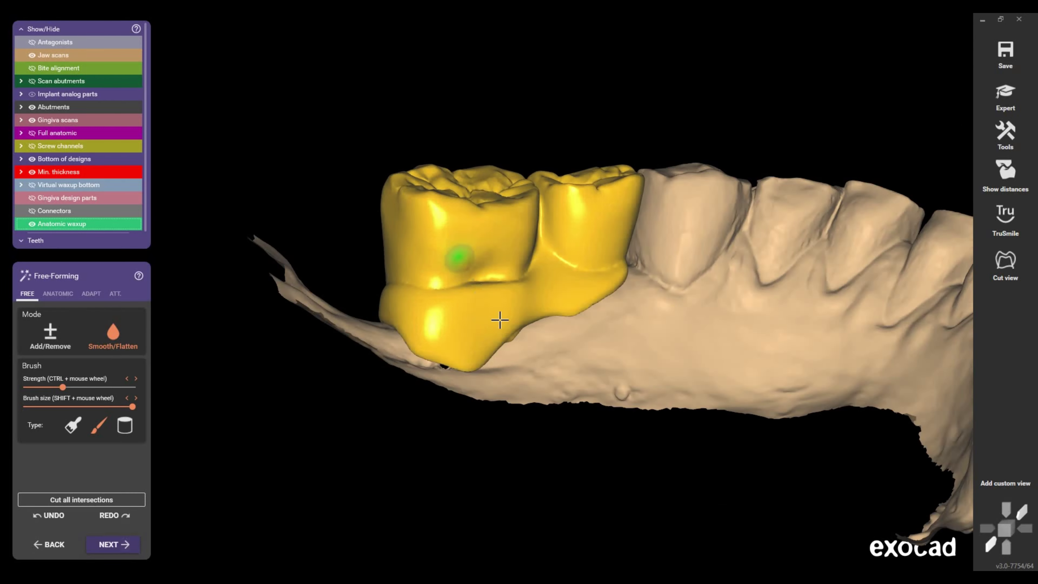
scroll(530, 352, up, 1)
scroll(490, 352, up, 1)
right_drag(490, 352, 267, 366)
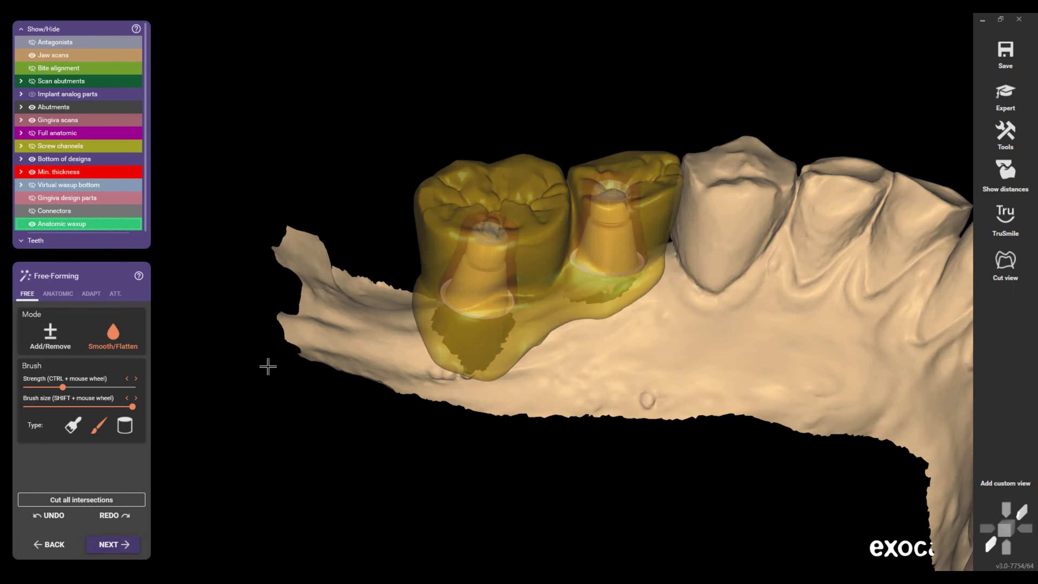
scroll(511, 354, up, 2)
scroll(535, 382, up, 2)
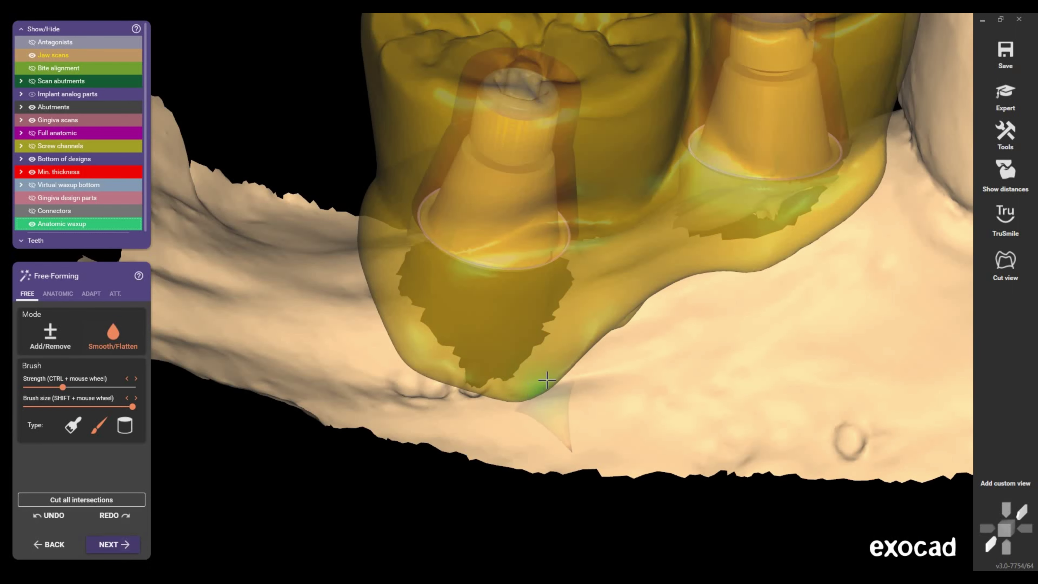
drag(430, 389, 371, 299)
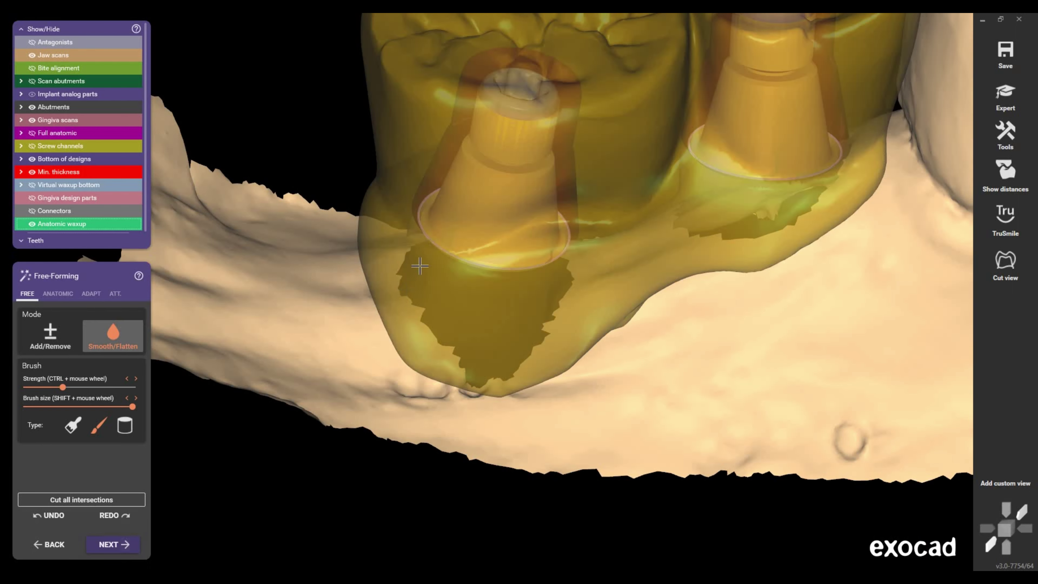
Smooth out the groove across the crown's side surface
shift+scroll(436, 255, down, 3)
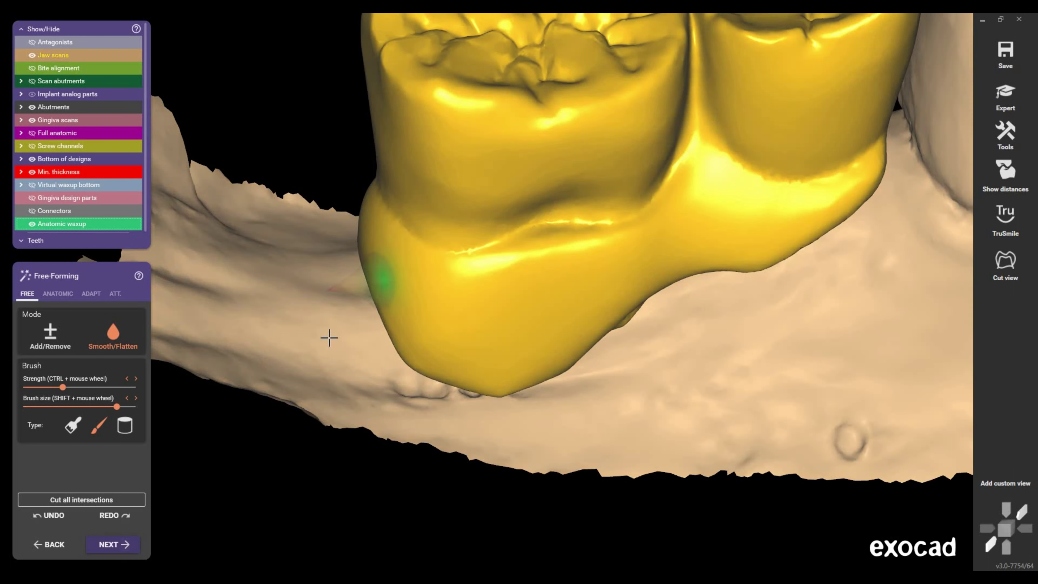
right_drag(329, 338, 484, 289)
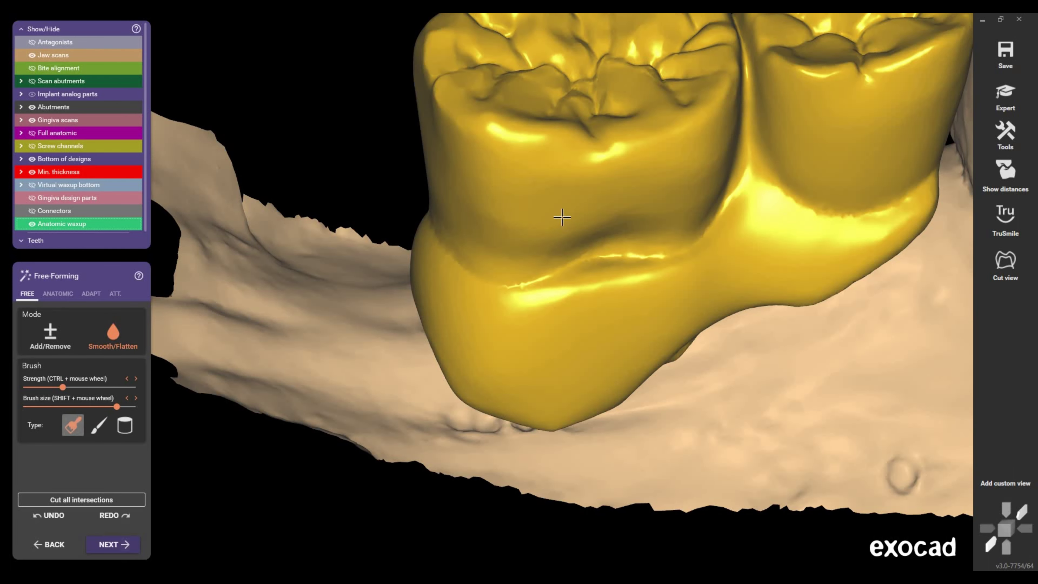
shift+scroll(562, 217, down, 5)
mouse_move(561, 217)
right_down()
mouse_move(504, 279)
mouse_move(503, 298)
right_up()
shift+scroll(503, 298, up, 1)
shift+scroll(503, 299, down, 3)
ctrl+scroll(503, 299, up, 1)
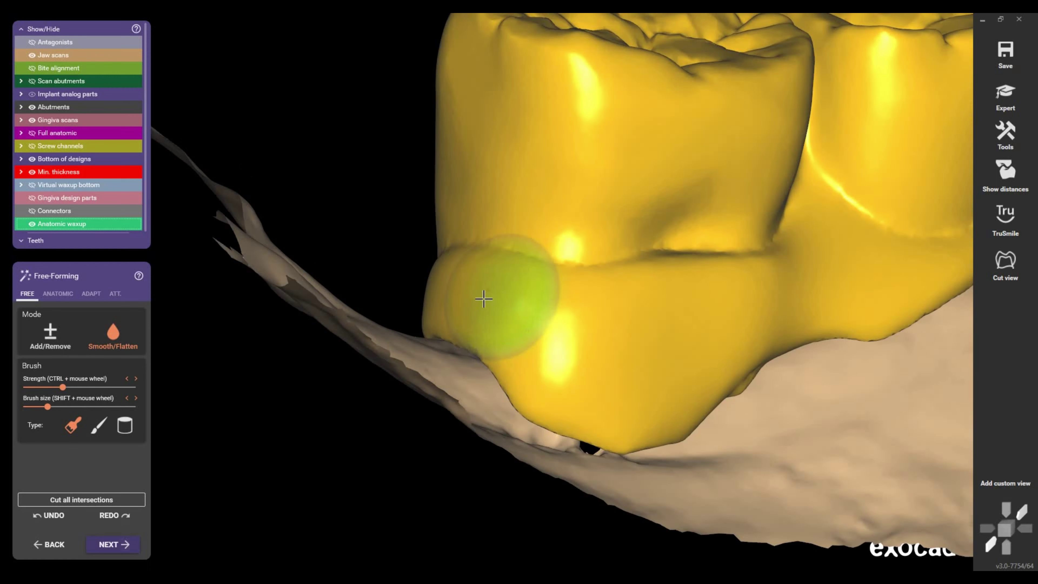
scroll(490, 297, up, 2)
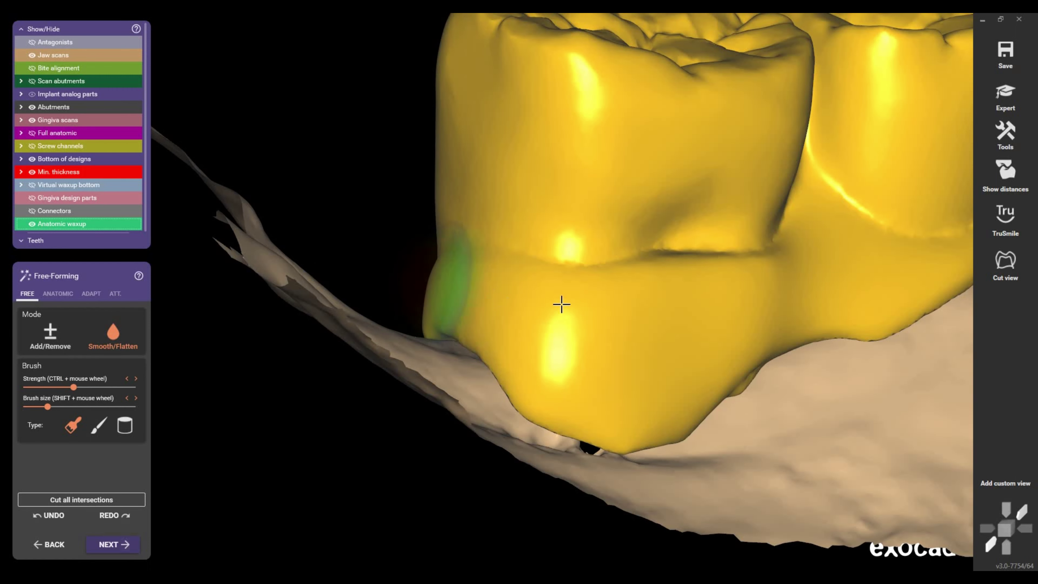
drag(498, 290, 747, 223)
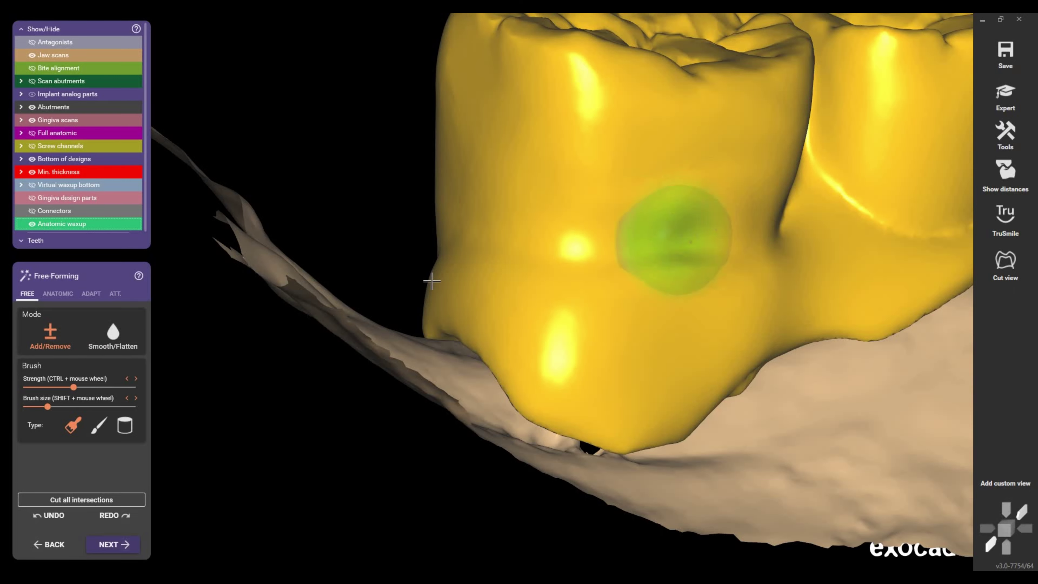
Smooth and fill the groove between the two crowns
scroll(683, 217, down, 1)
scroll(683, 219, down, 2)
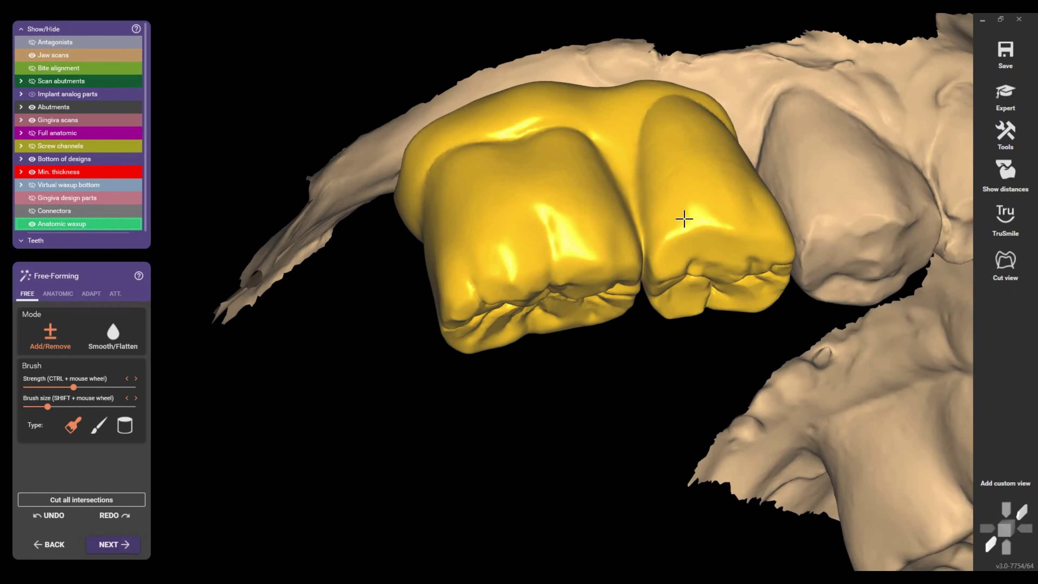
scroll(683, 220, up, 2)
right_drag(683, 219, 676, 232)
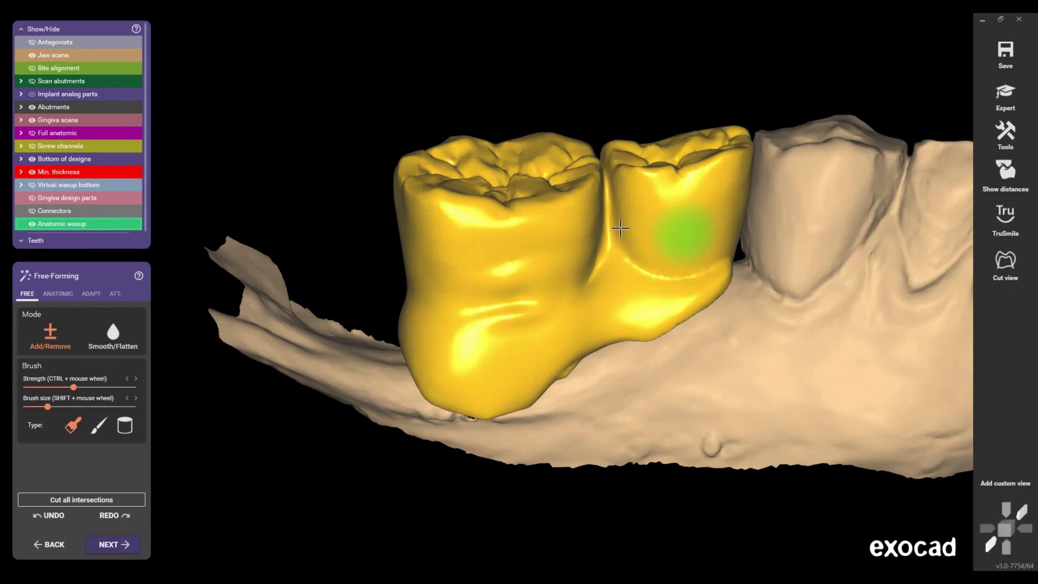
scroll(603, 230, up, 1)
shift+scroll(608, 254, up, 2)
scroll(599, 244, up, 1)
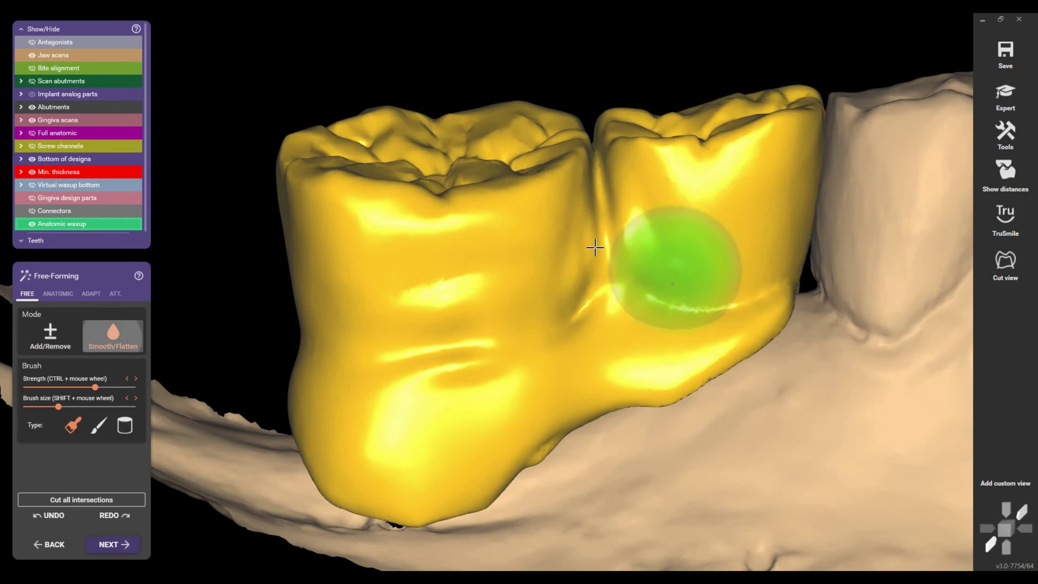
mouse_move(595, 248)
mouse_down()
mouse_move(699, 278)
mouse_move(695, 309)
mouse_up()
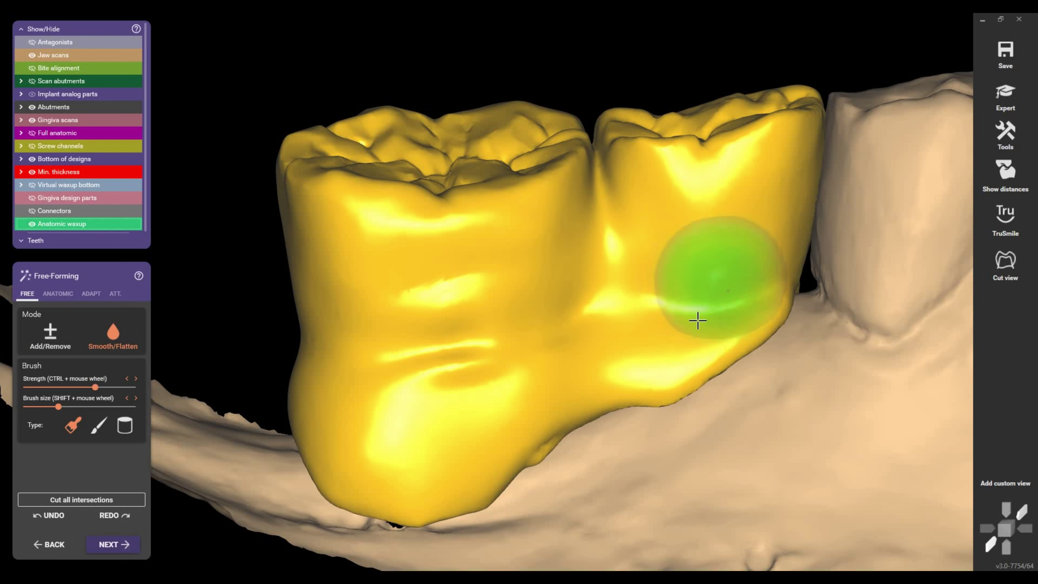
right_drag(698, 321, 765, 283)
Smooth the crowns' lower and lower-left margin edges along the gum line, checking from side and top views
shift+scroll(729, 310, down, 2)
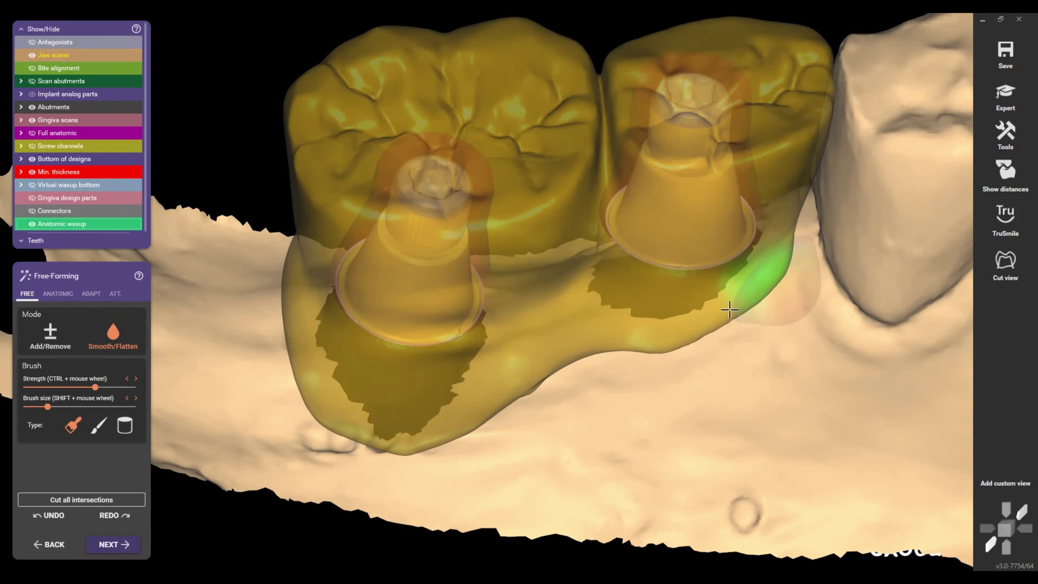
mouse_move(729, 310)
mouse_down()
mouse_move(694, 298)
mouse_move(535, 392)
mouse_move(547, 391)
mouse_move(475, 409)
mouse_up()
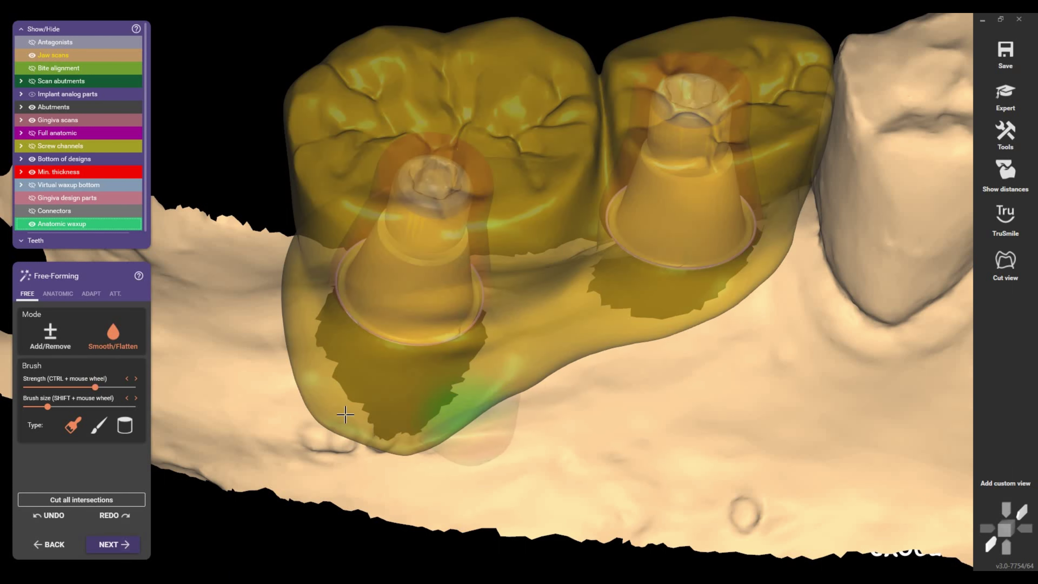
mouse_move(324, 413)
mouse_down()
mouse_move(339, 411)
mouse_move(322, 422)
mouse_move(392, 348)
mouse_up()
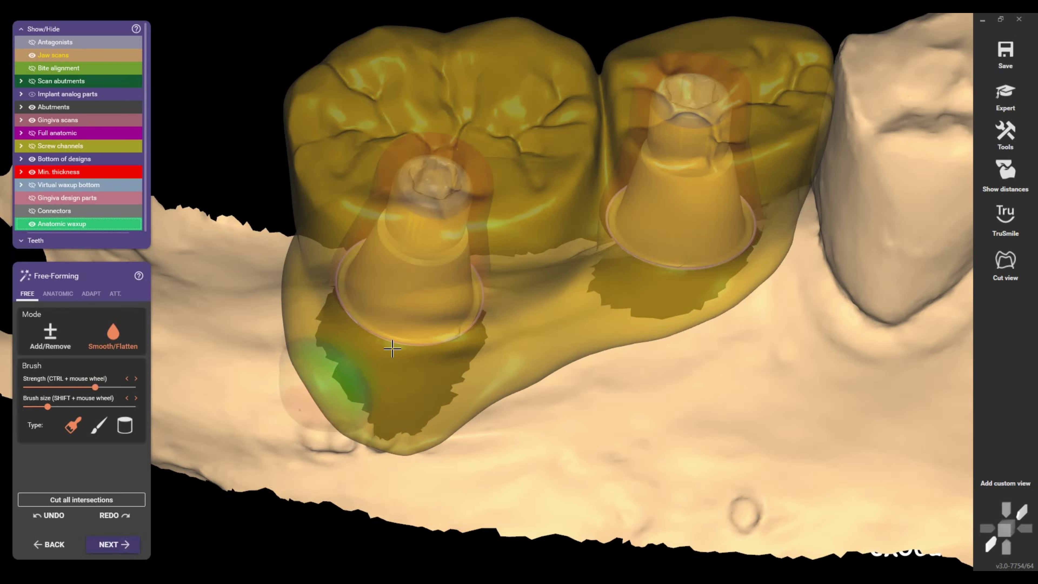
mouse_move(417, 377)
right_down()
mouse_move(394, 336)
mouse_move(277, 363)
right_up()
shift+scroll(429, 336, up, 3)
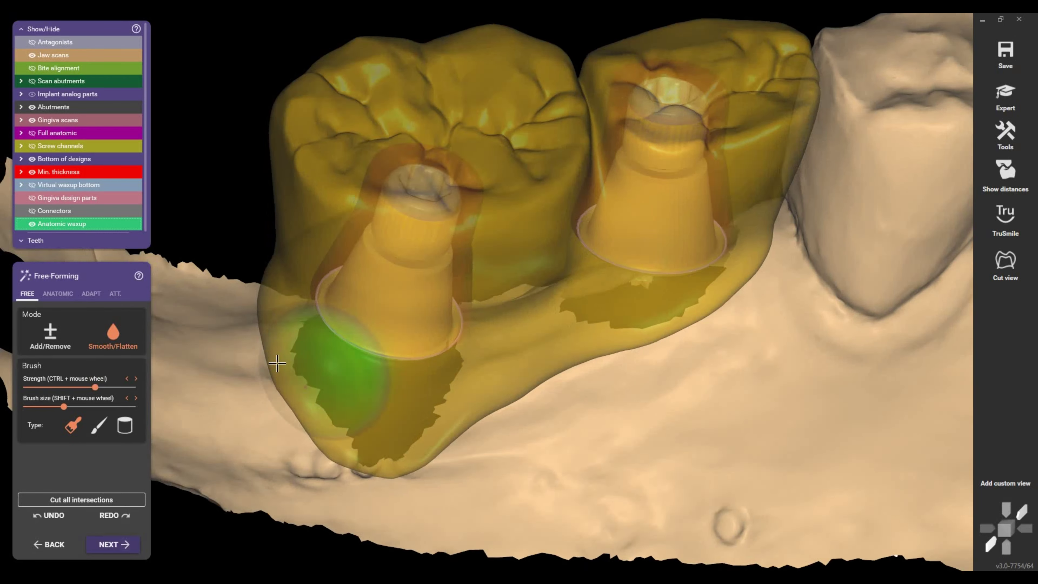
shift+scroll(266, 330, down, 2)
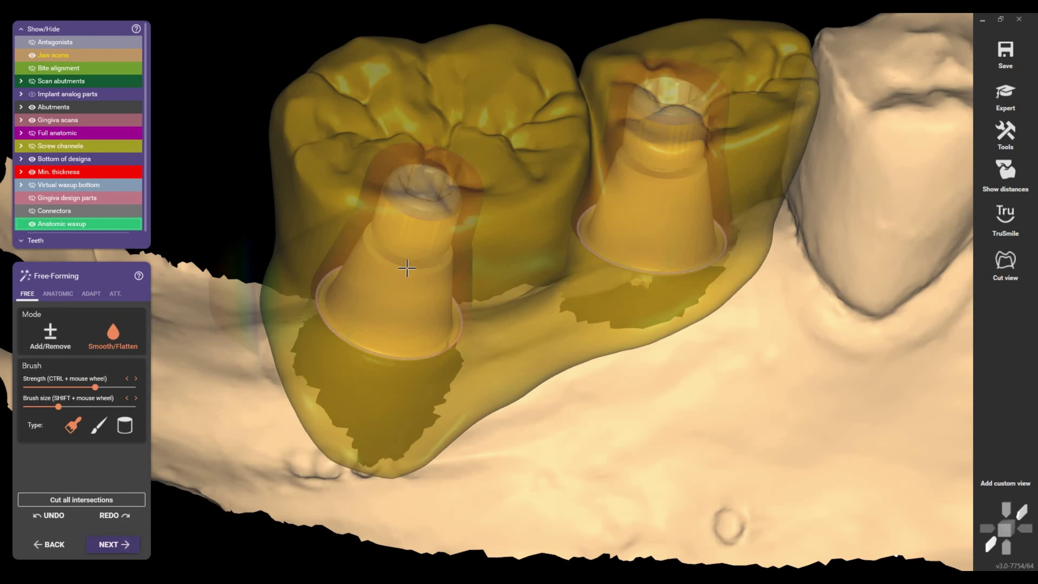
mouse_move(406, 268)
right_down()
mouse_move(509, 146)
mouse_move(549, 296)
right_up()
scroll(509, 146, down, 3)
scroll(548, 296, up, 5)
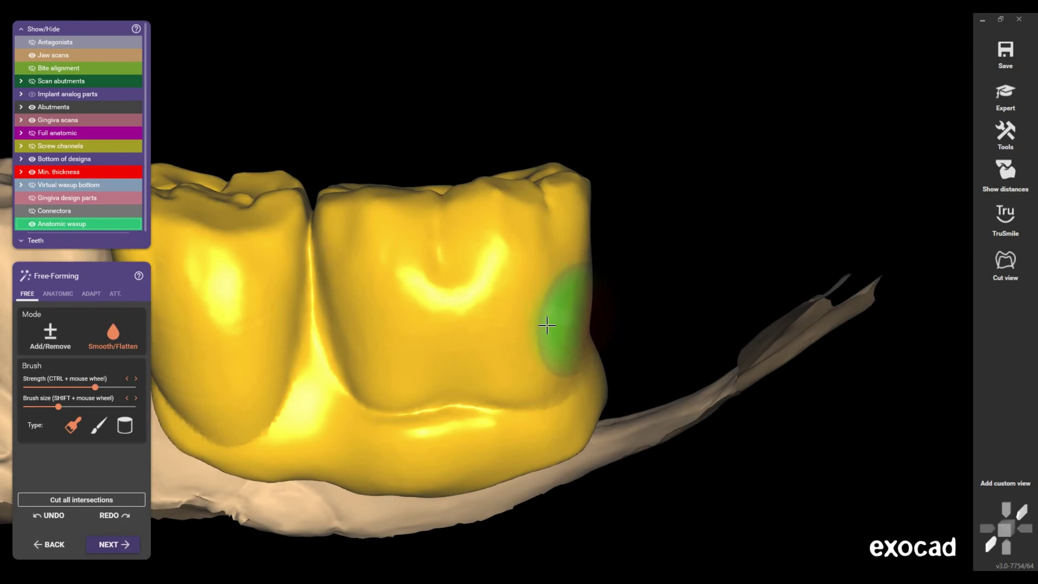
scroll(546, 325, down, 3)
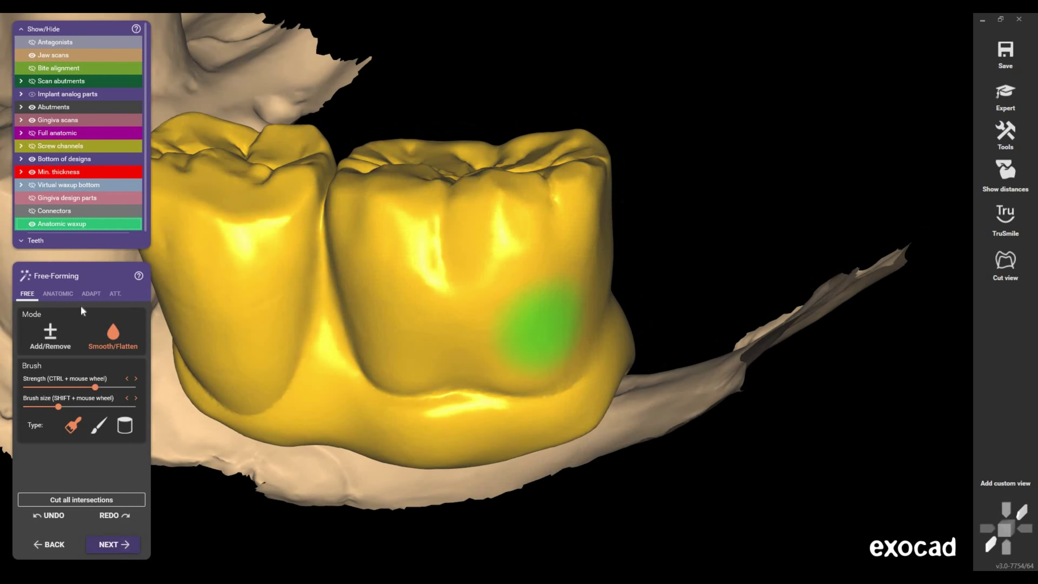
With the anatomic shaping tools, pull the 35–36 crown's lower-right outline slightly inward
right_drag(547, 325, 271, 329)
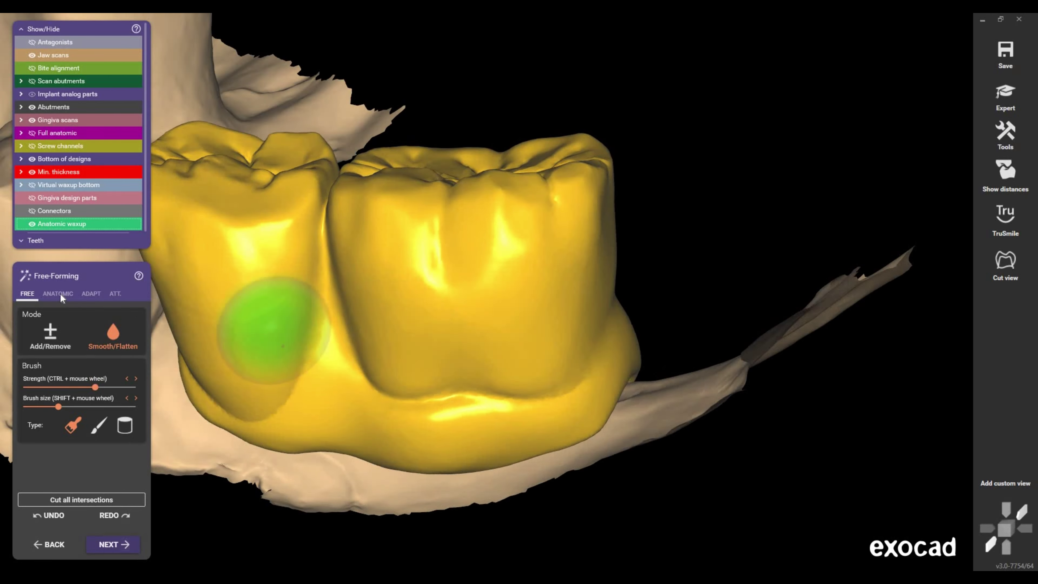
click(60, 294)
right_drag(665, 371, 616, 409)
scroll(616, 409, up, 3)
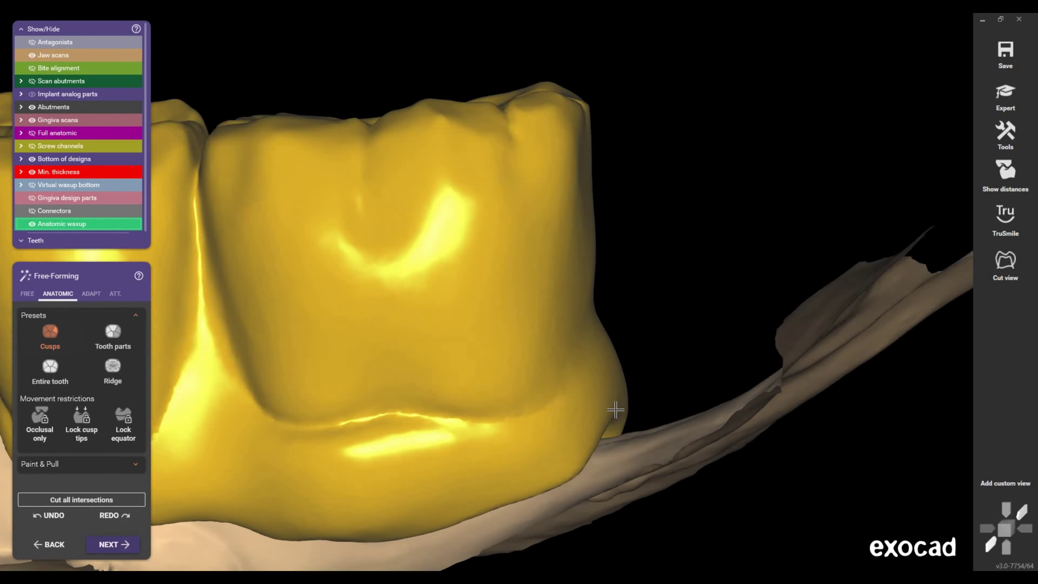
scroll(615, 409, up, 2)
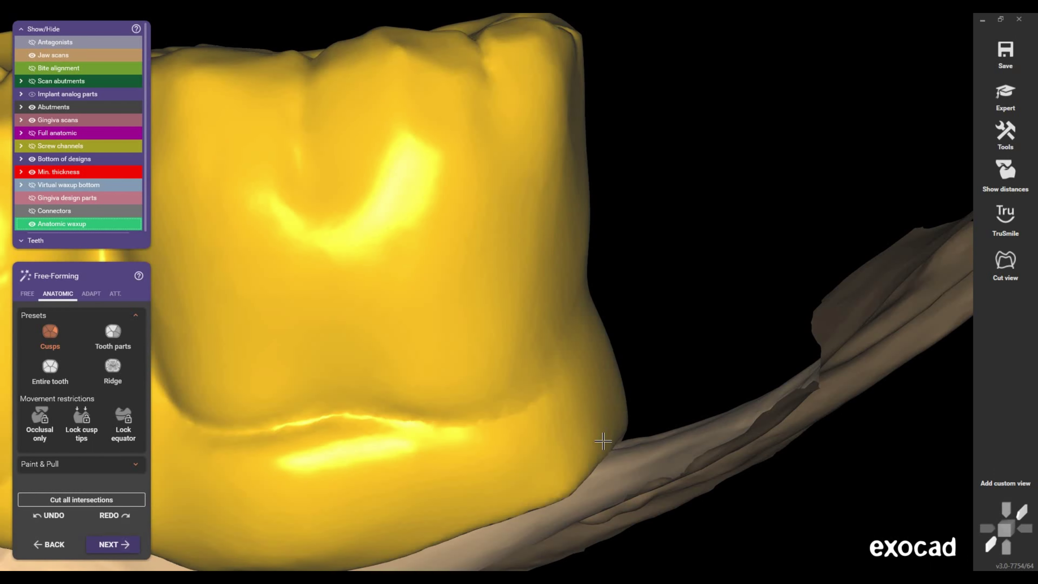
drag(602, 435, 592, 446)
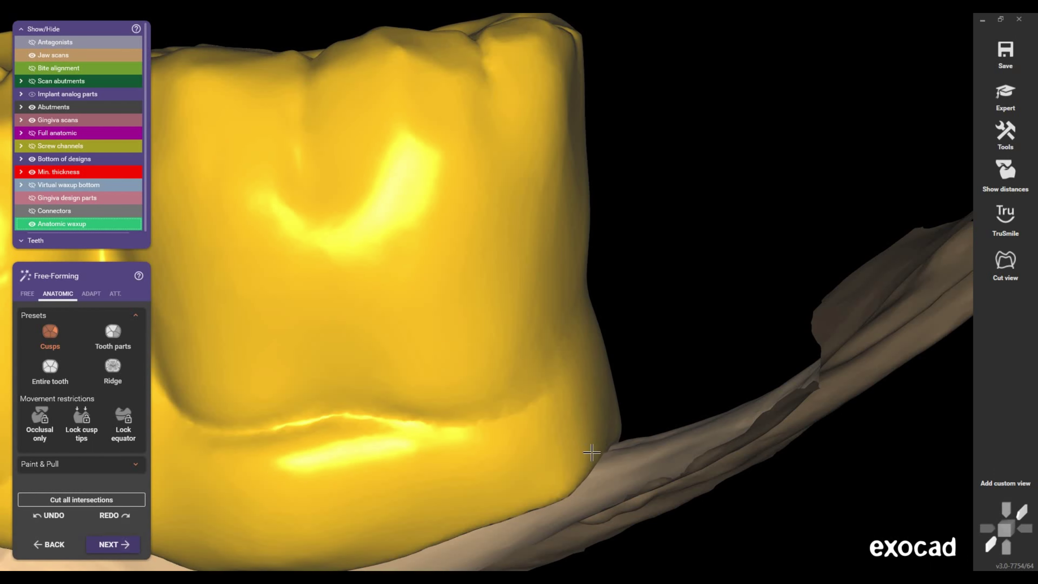
scroll(431, 457, down, 4)
Smooth the ridges along the crowns' lower buccal surface near the gum line
right_drag(181, 320, 486, 290)
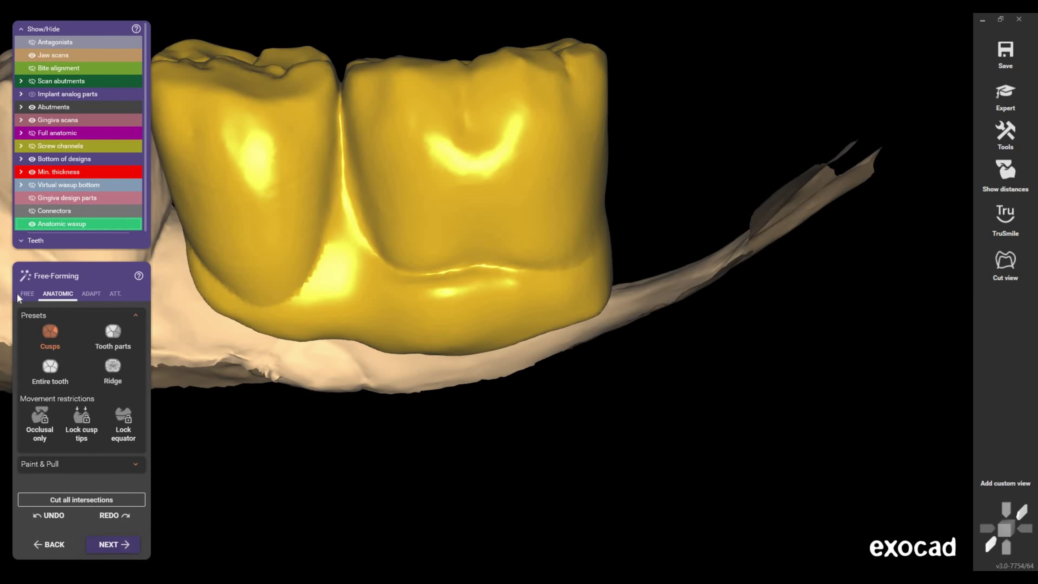
right_drag(399, 258, 245, 286)
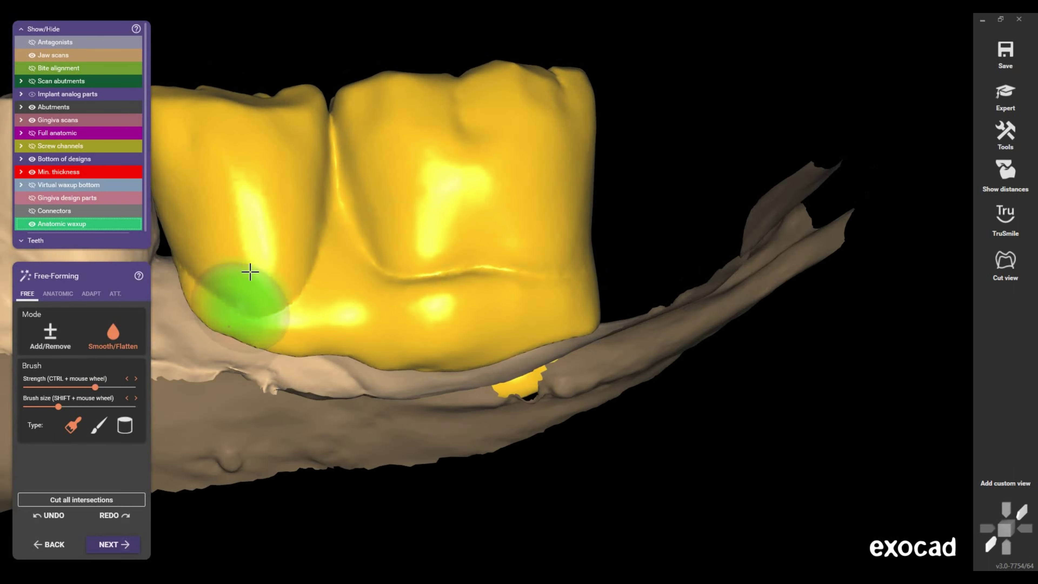
shift+scroll(208, 297, up, 2)
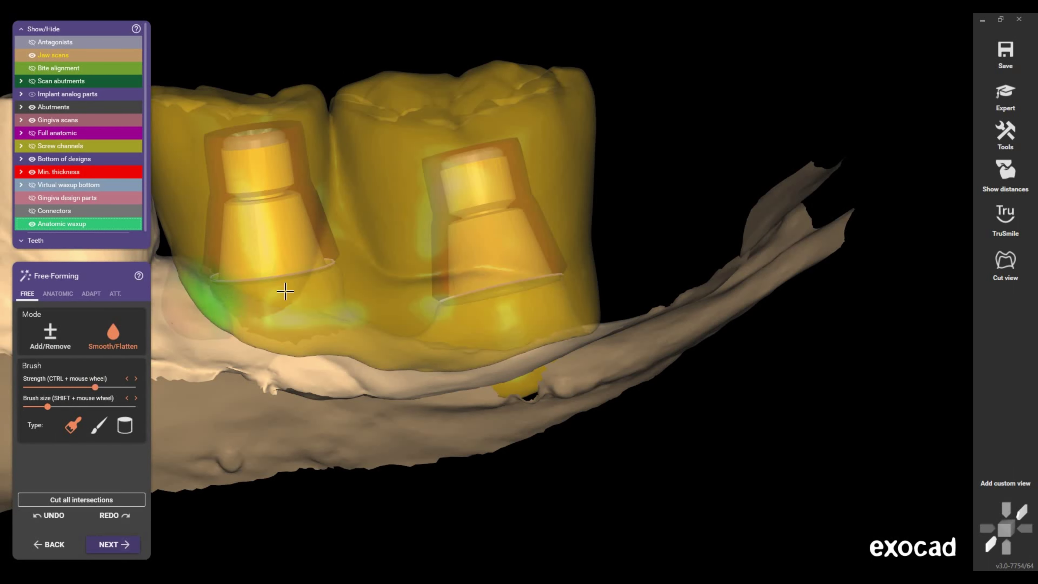
right_drag(297, 324, 356, 334)
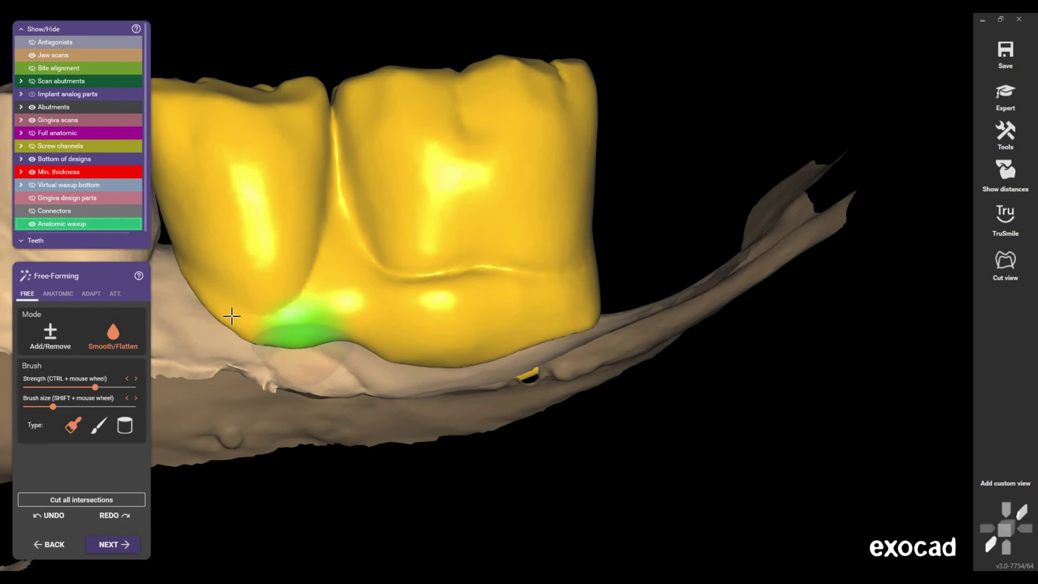
mouse_move(463, 311)
right_down()
mouse_move(467, 287)
mouse_move(453, 307)
right_up()
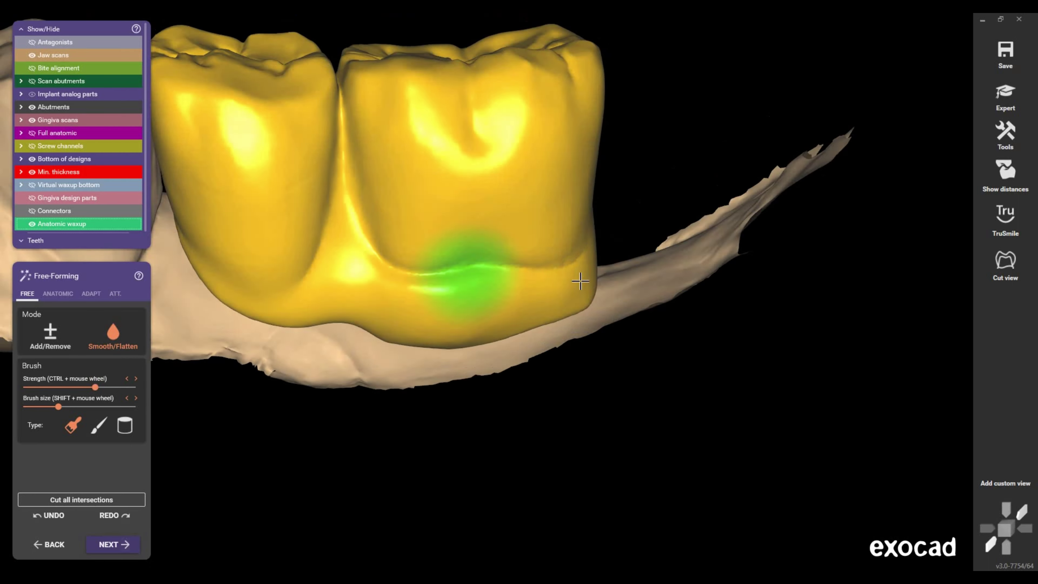
mouse_move(453, 308)
mouse_down()
mouse_move(451, 326)
mouse_move(402, 330)
mouse_move(580, 282)
mouse_up()
mouse_move(419, 314)
mouse_down()
mouse_move(364, 292)
mouse_move(347, 306)
mouse_up()
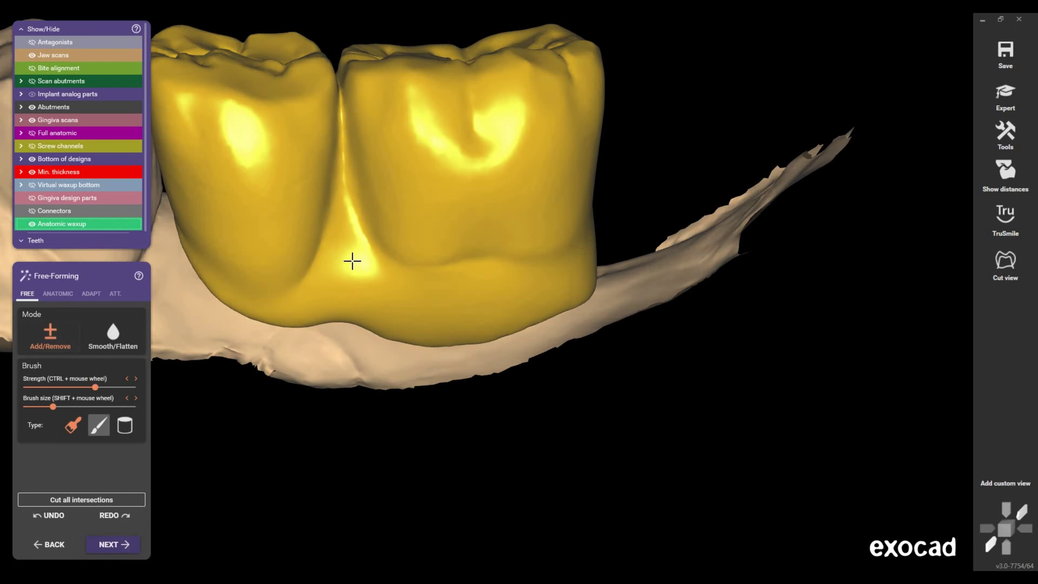
shift+scroll(352, 259, down, 3)
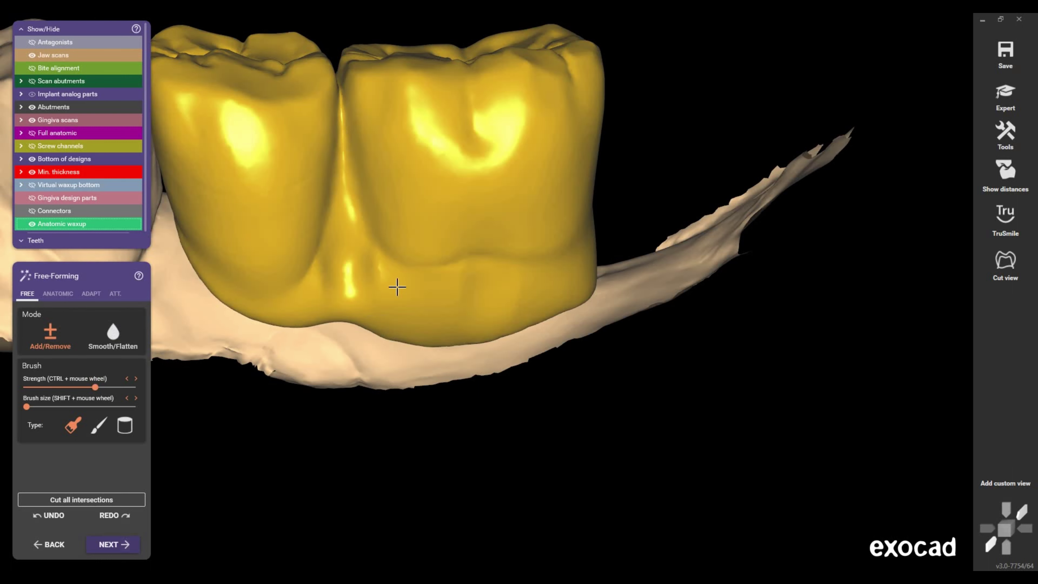
Smooth the crown's upper area and reshape it with Shift add/remove strokes
click(112, 333)
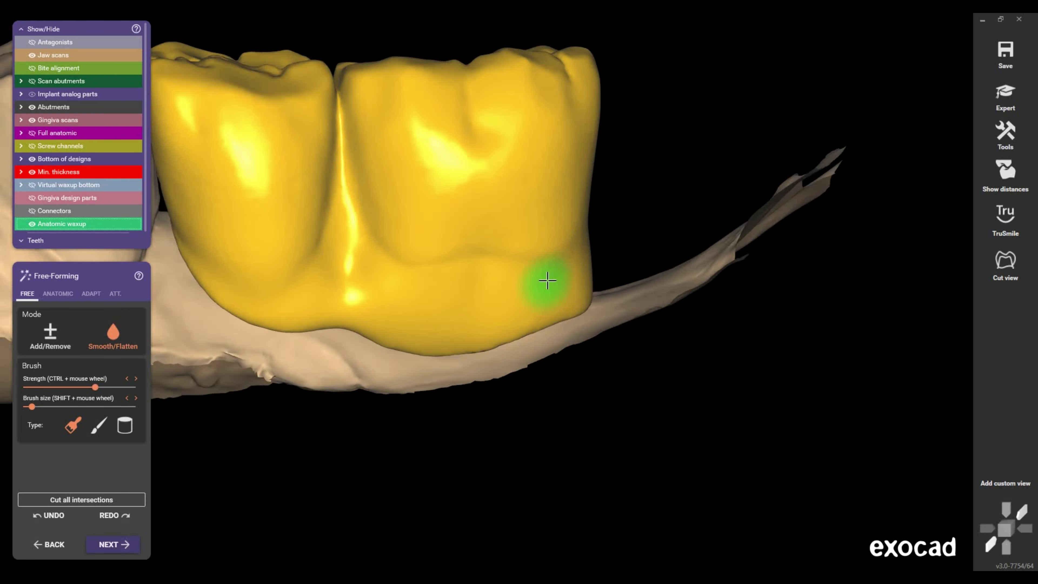
scroll(544, 283, down, 3)
mouse_move(512, 273)
right_down()
mouse_move(409, 179)
mouse_move(456, 53)
right_up()
scroll(436, 132, up, 3)
mouse_move(398, 78)
mouse_down()
mouse_move(347, 208)
mouse_move(405, 35)
mouse_move(347, 174)
mouse_move(413, 70)
mouse_up()
key(shift)
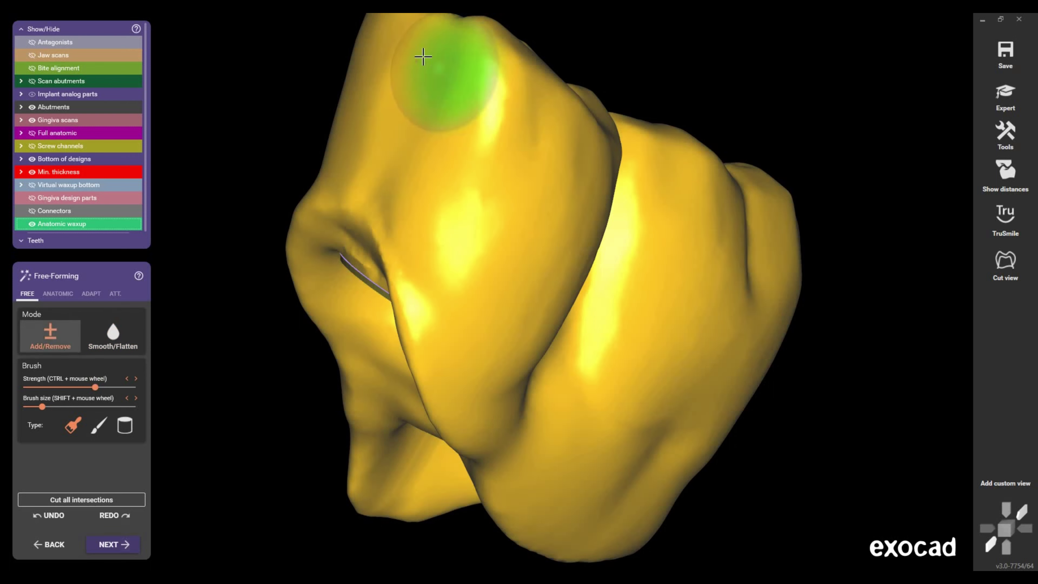
mouse_move(387, 148)
mouse_down()
mouse_move(406, 85)
mouse_move(394, 179)
mouse_move(394, 157)
mouse_move(389, 167)
mouse_up()
Orbit and zoom to inspect the smoothed surface facing the neighbouring tooth
shift+scroll(449, 204, up, 3)
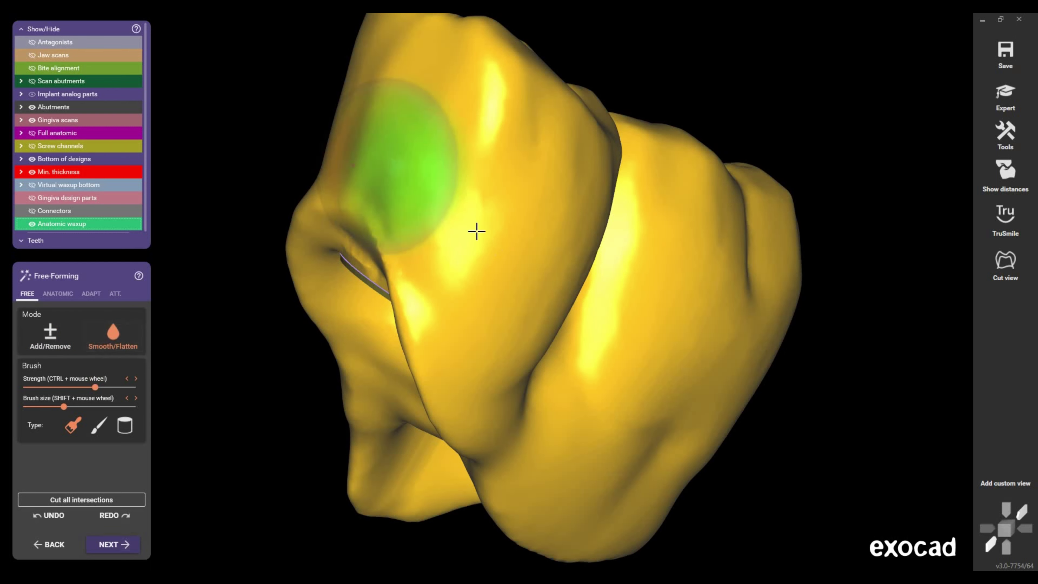
mouse_move(475, 229)
right_down()
mouse_move(385, 109)
mouse_move(408, 177)
right_up()
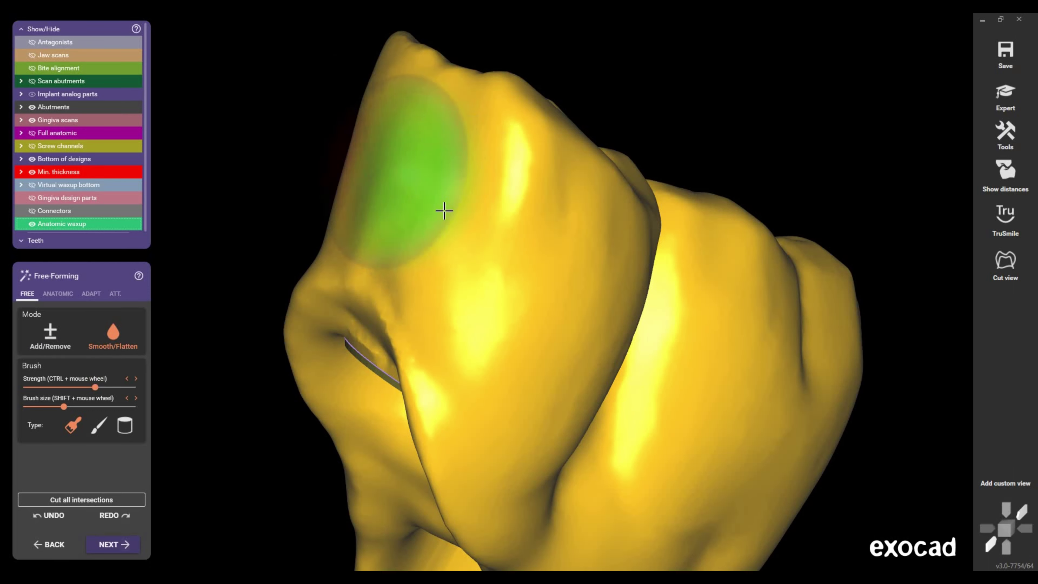
scroll(495, 246, down, 3)
scroll(476, 296, up, 2)
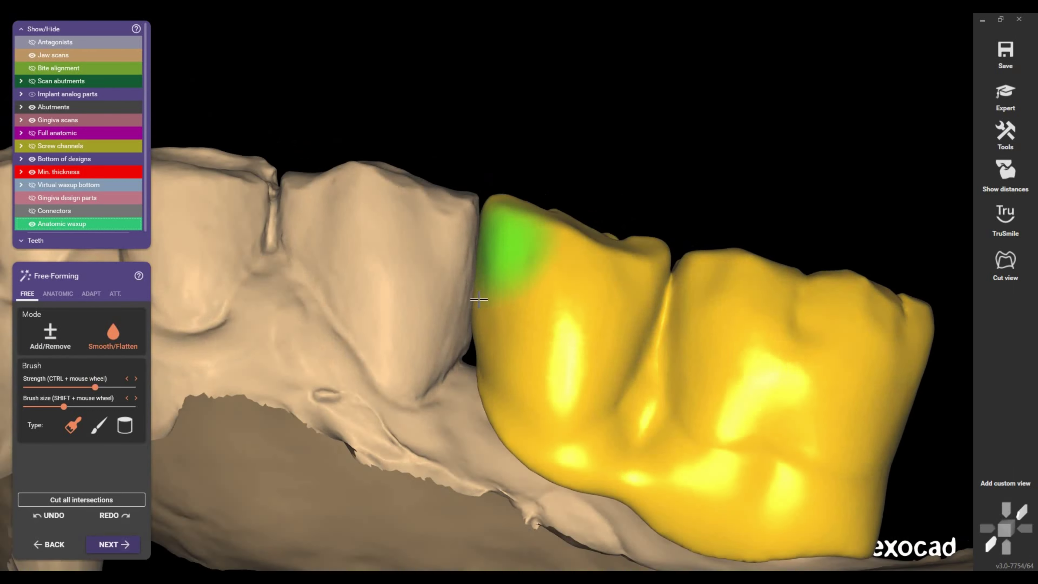
scroll(480, 301, up, 3)
shift+scroll(473, 320, down, 1)
right_drag(473, 320, 452, 320)
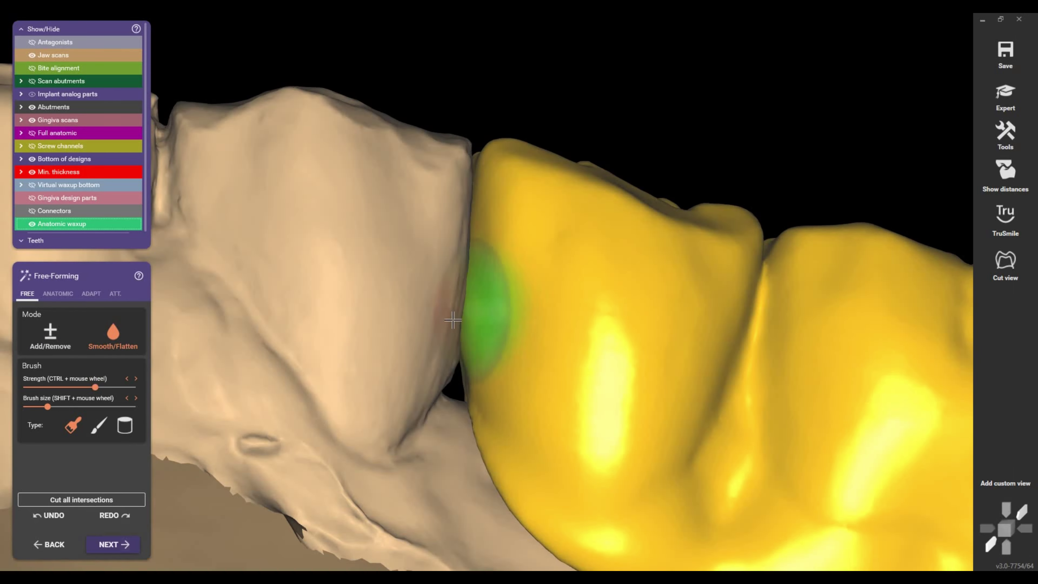
shift+scroll(461, 321, down, 1)
scroll(454, 310, up, 2)
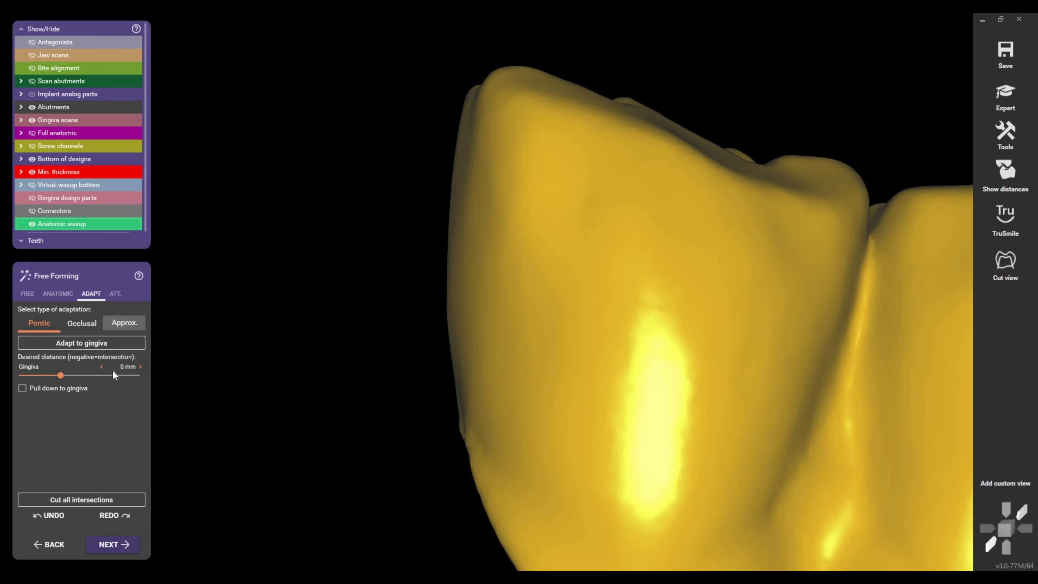
Cut the crowns' approximal intersections with the neighbouring teeth and review the Occlusal adaptation settings
click(103, 337)
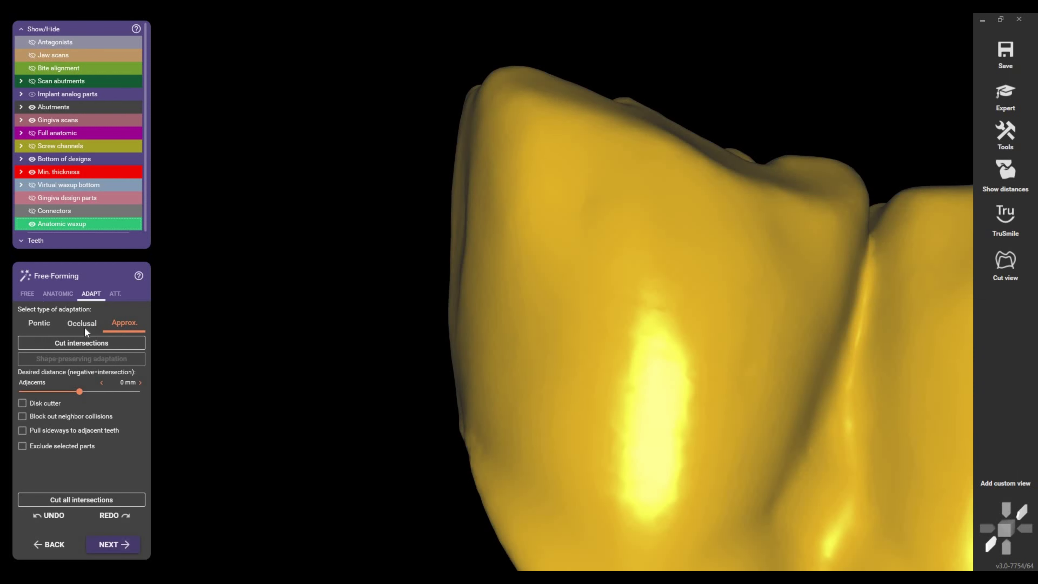
click(85, 326)
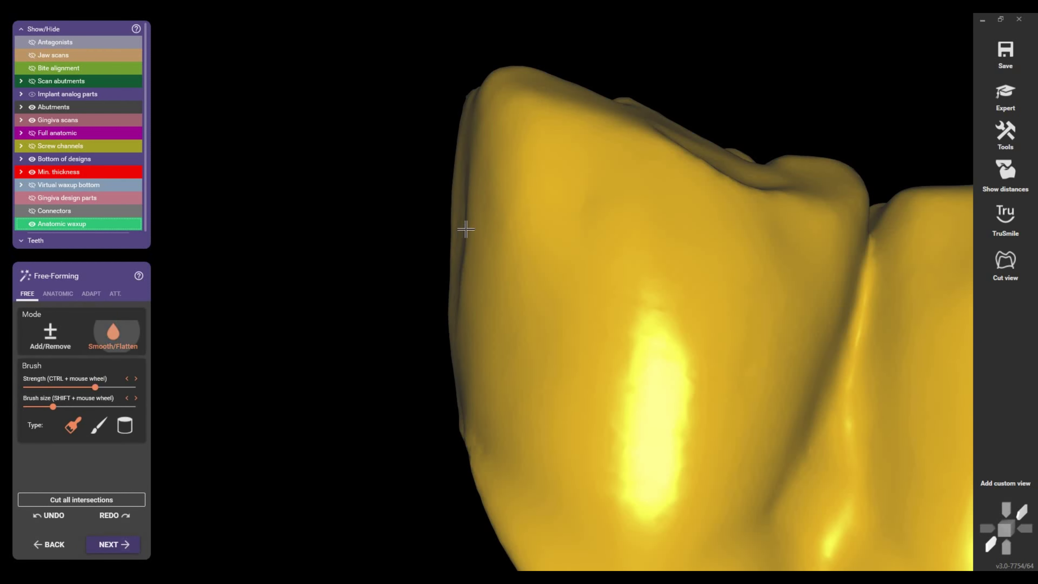
Orbit the crowns from the mesial edge around to a top-down occlusal view
shift+scroll(465, 230, up, 2)
ctrl+scroll(472, 221, down, 3)
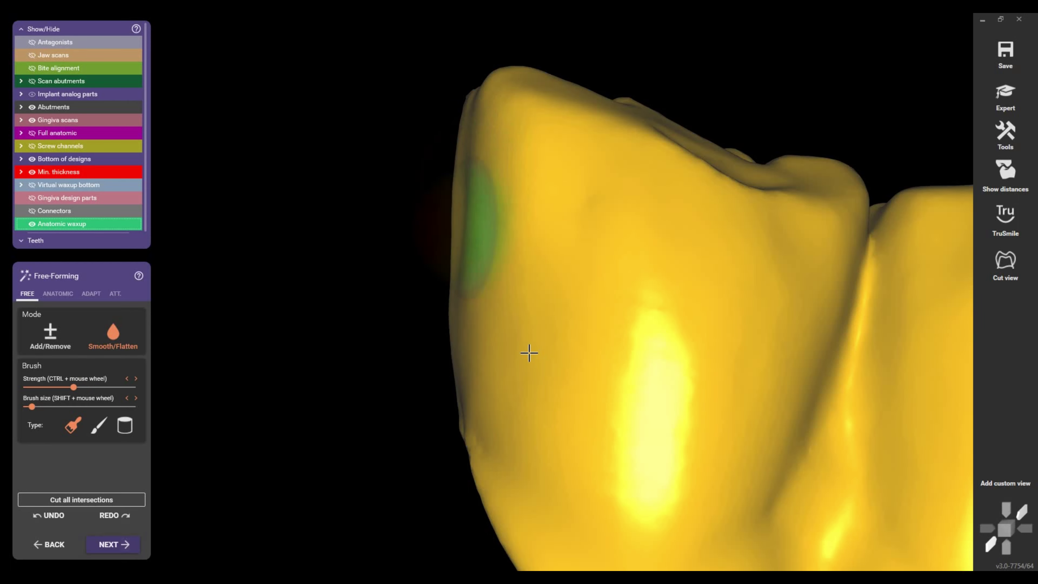
mouse_move(529, 352)
right_down()
mouse_move(398, 223)
mouse_move(428, 362)
right_up()
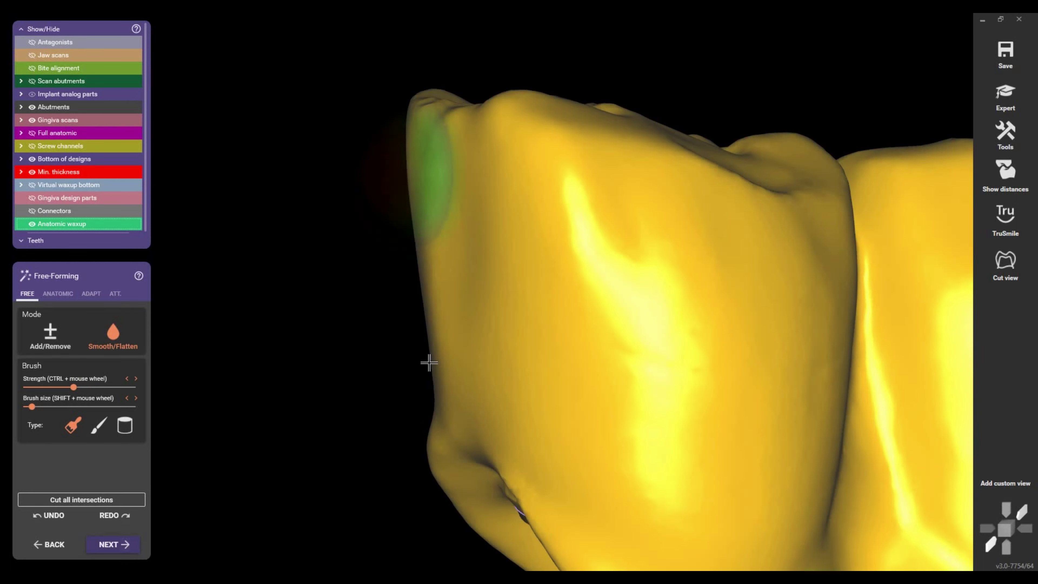
shift+scroll(475, 287, up, 5)
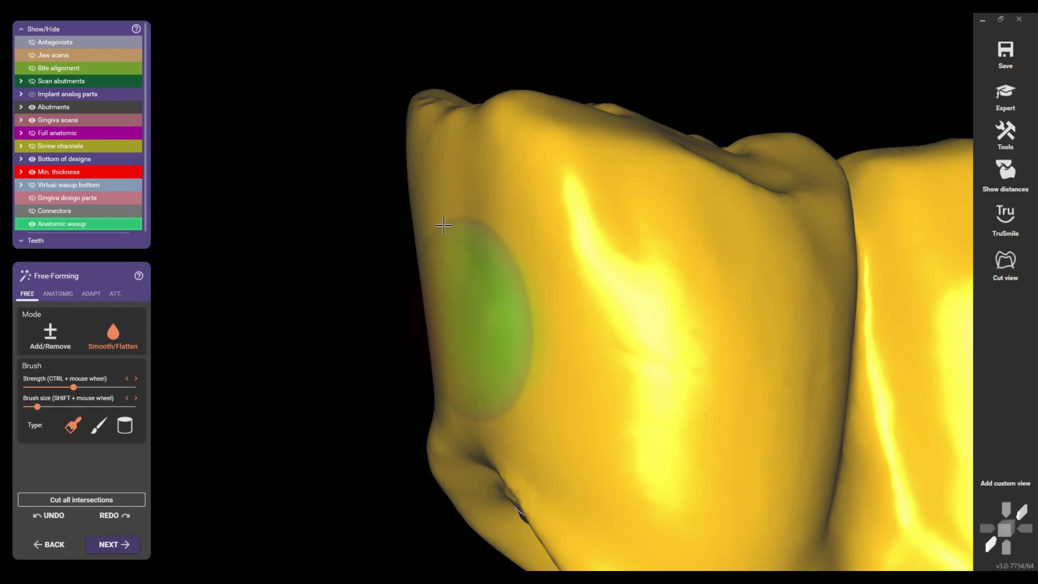
right_drag(624, 293, 735, 257)
scroll(658, 283, down, 3)
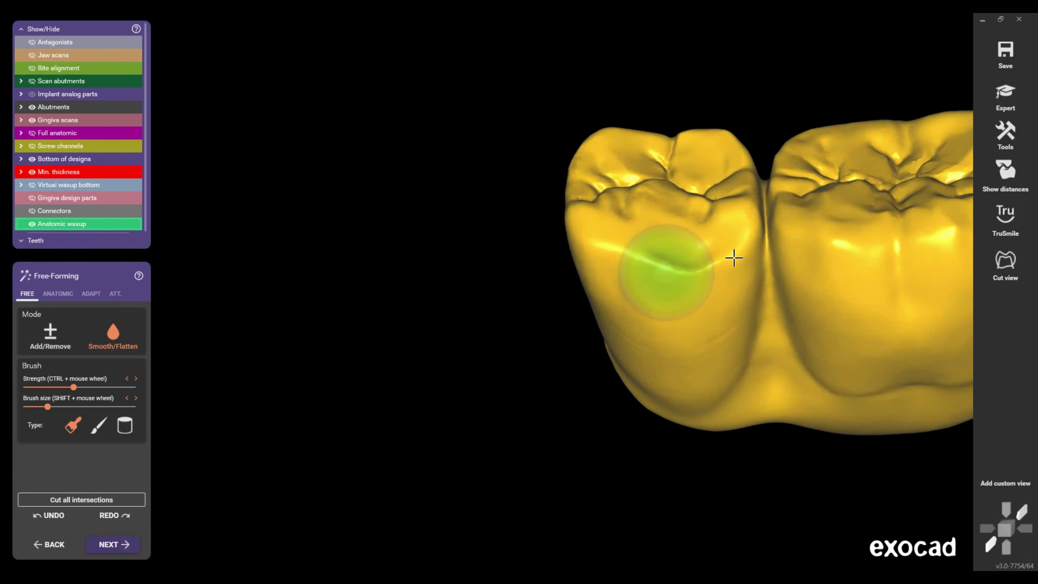
right_drag(587, 305, 555, 243)
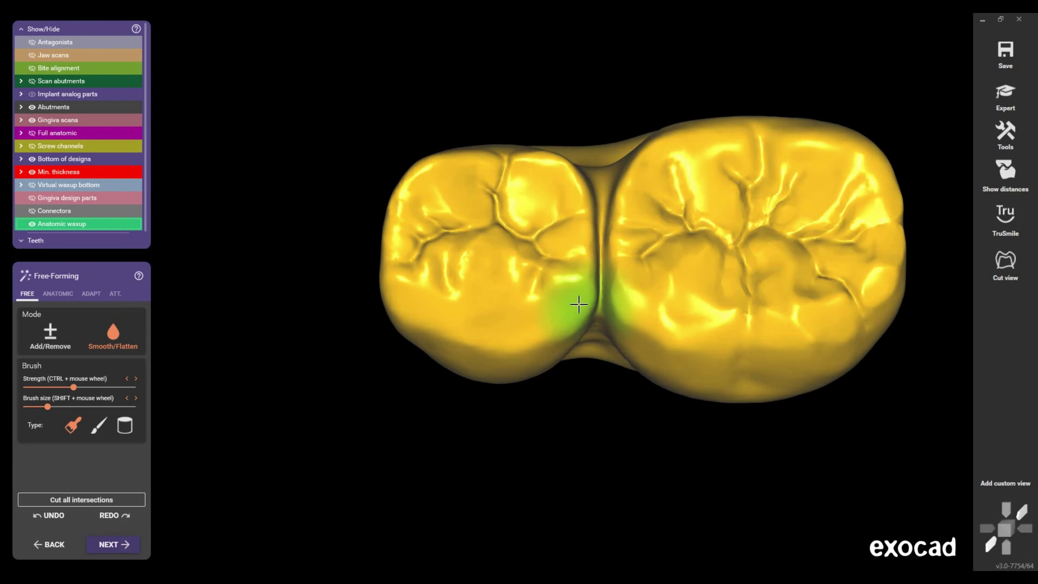
Use the ANATOMIC cusp presets at the contact area between the two crowns
click(55, 290)
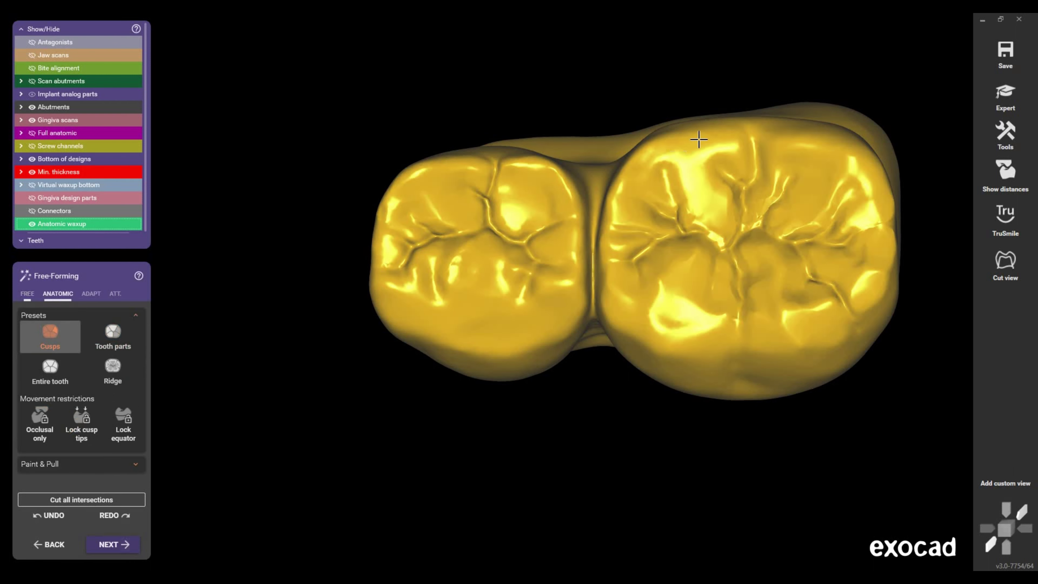
scroll(691, 143, up, 2)
scroll(611, 173, up, 2)
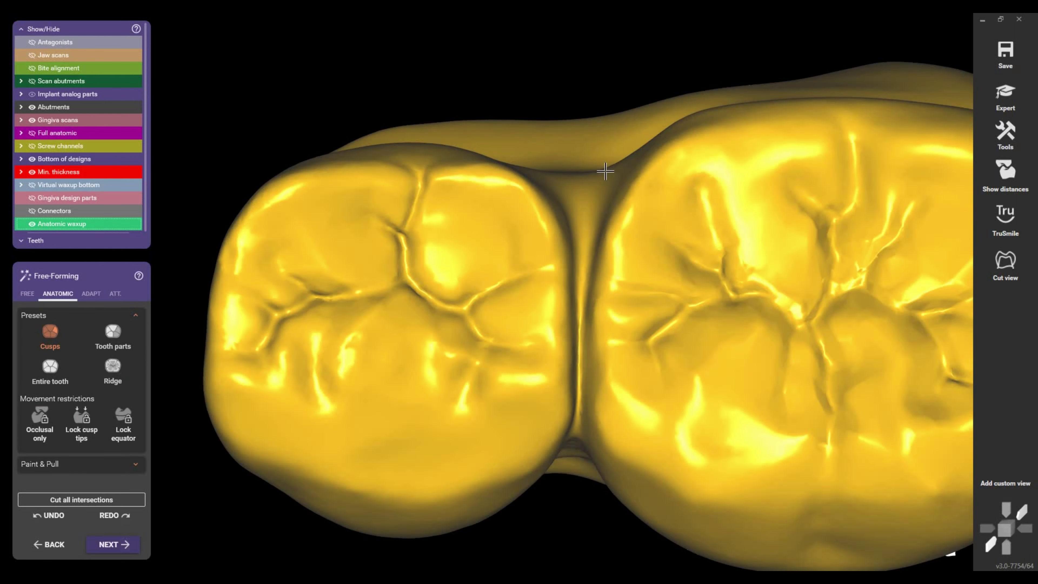
scroll(588, 170, down, 2)
scroll(566, 169, down, 1)
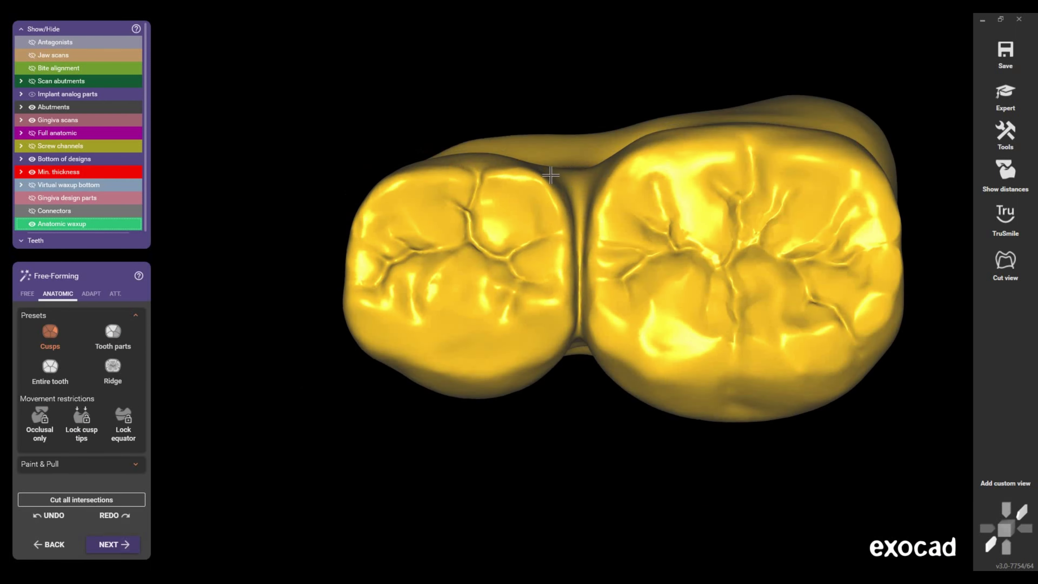
scroll(551, 168, up, 1)
click(551, 168)
Return to freehand Smooth/Flatten and turn the crowns to a side view of the buccal surface
click(25, 296)
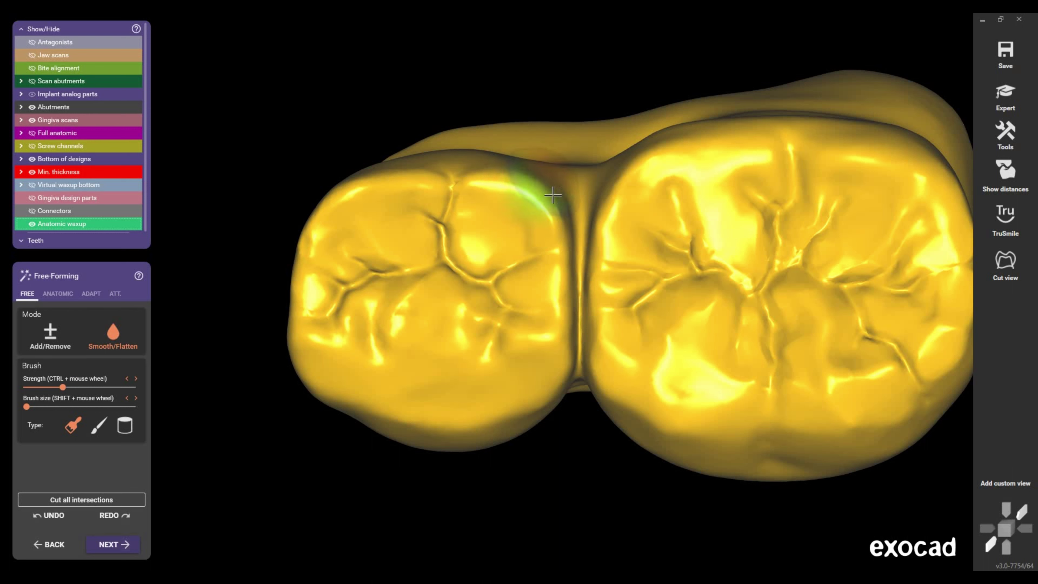
mouse_move(598, 179)
right_down()
mouse_move(637, 241)
mouse_move(656, 234)
mouse_move(440, 412)
mouse_move(440, 446)
right_up()
scroll(439, 447, up, 1)
shift+scroll(419, 378, up, 3)
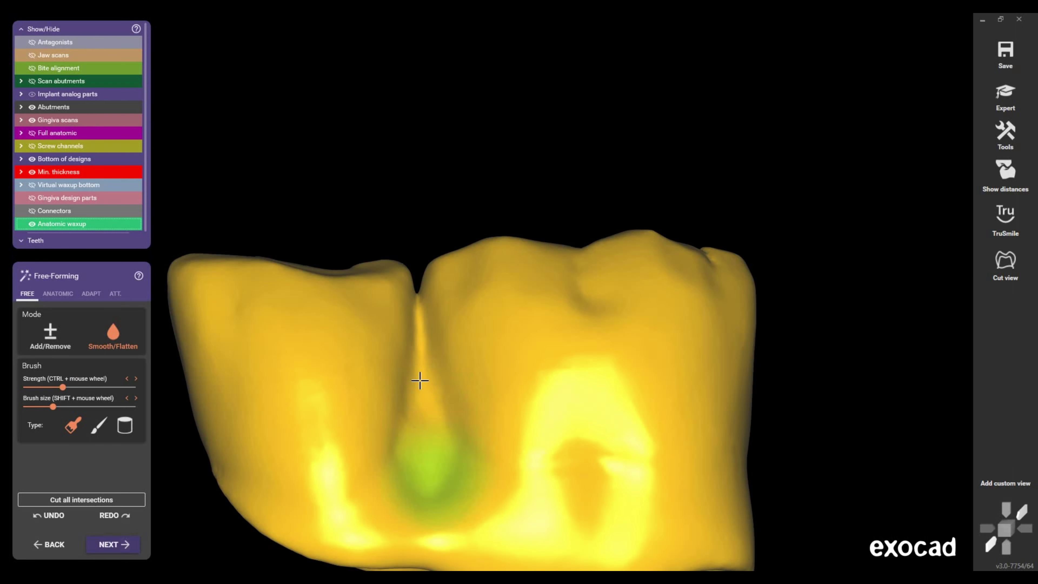
shift+scroll(470, 396, up, 2)
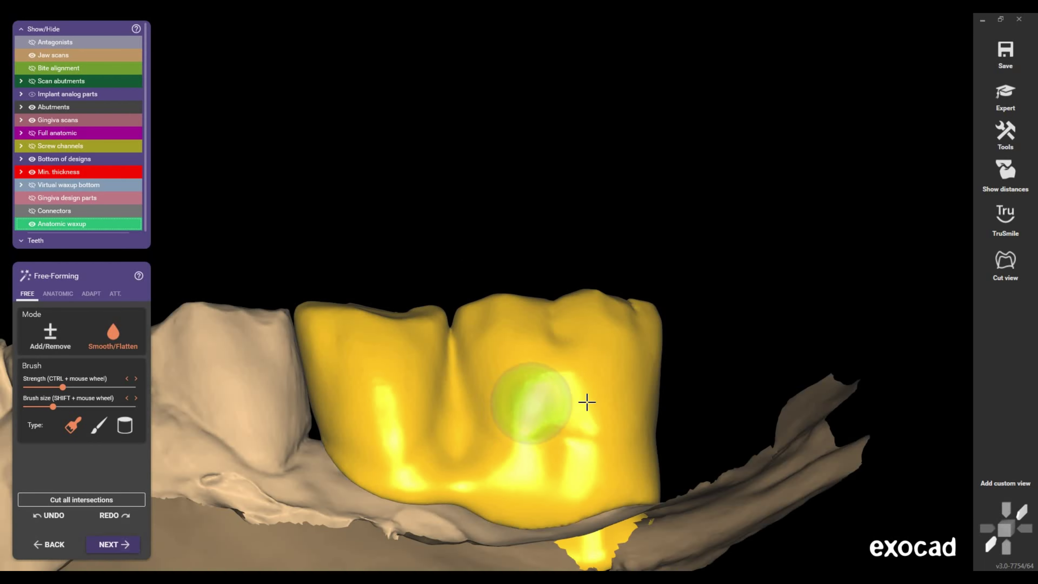
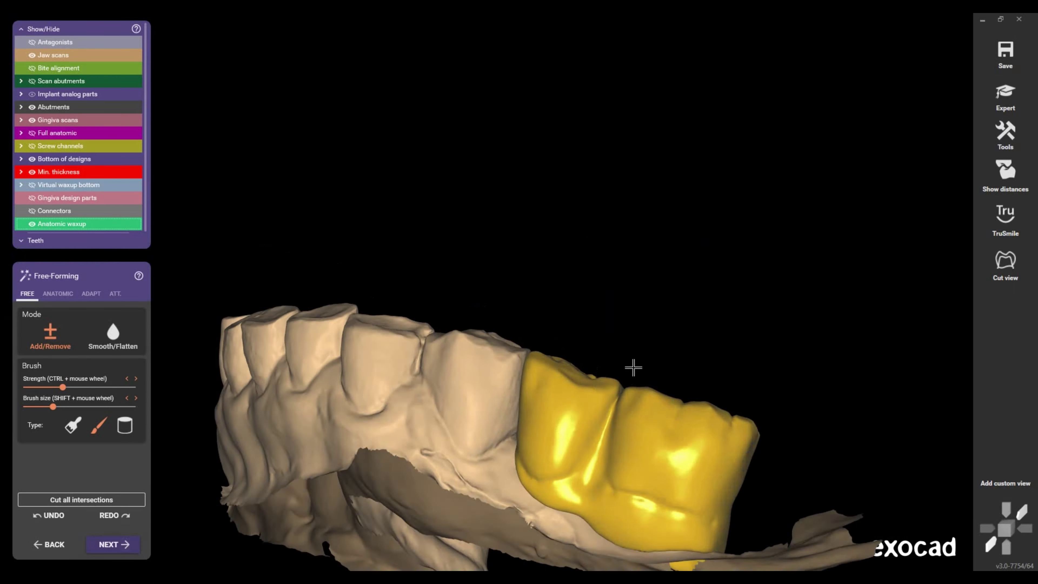
Switch the brush to adding material, tilt the model lower, and make the crowns see-through
click(63, 326)
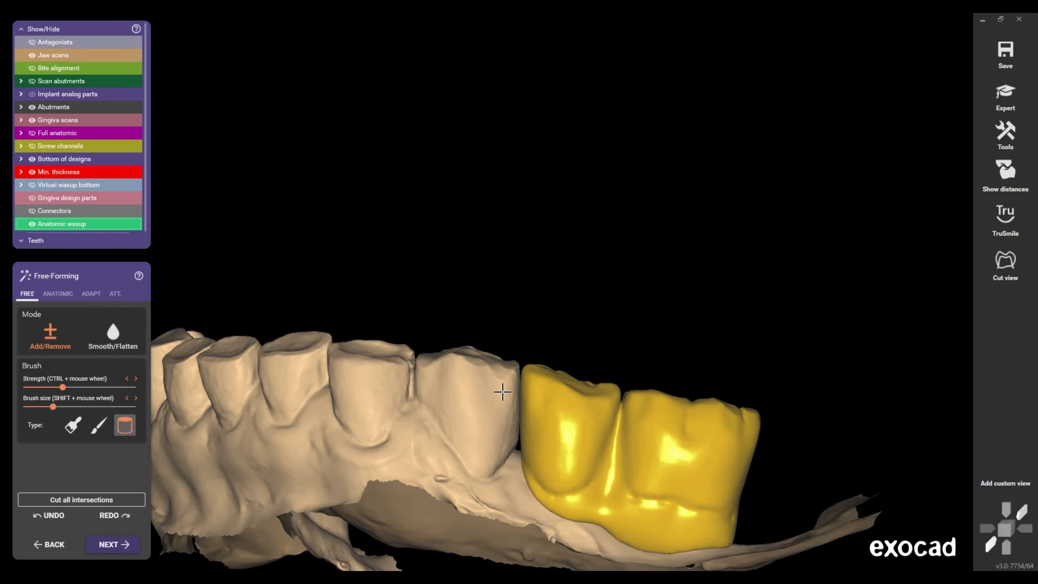
scroll(502, 392, up, 5)
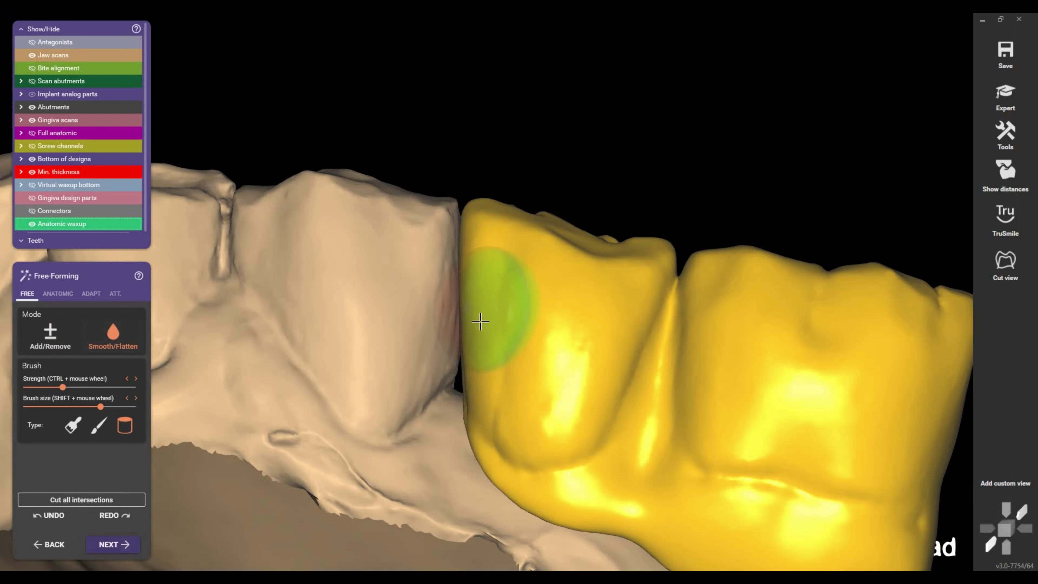
shift+scroll(554, 424, up, 1)
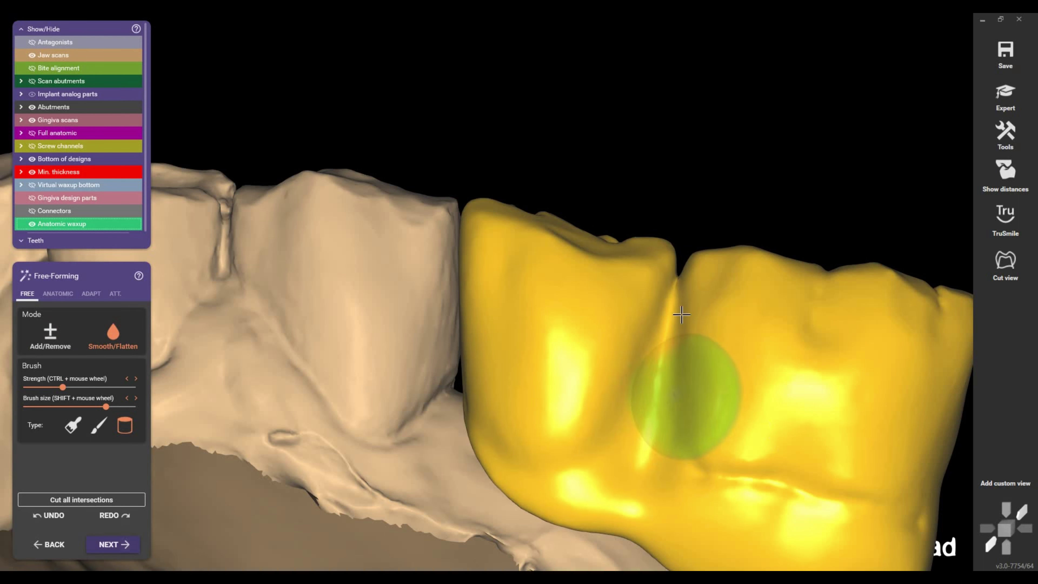
mouse_move(695, 389)
right_down()
mouse_move(820, 375)
mouse_move(704, 412)
right_up()
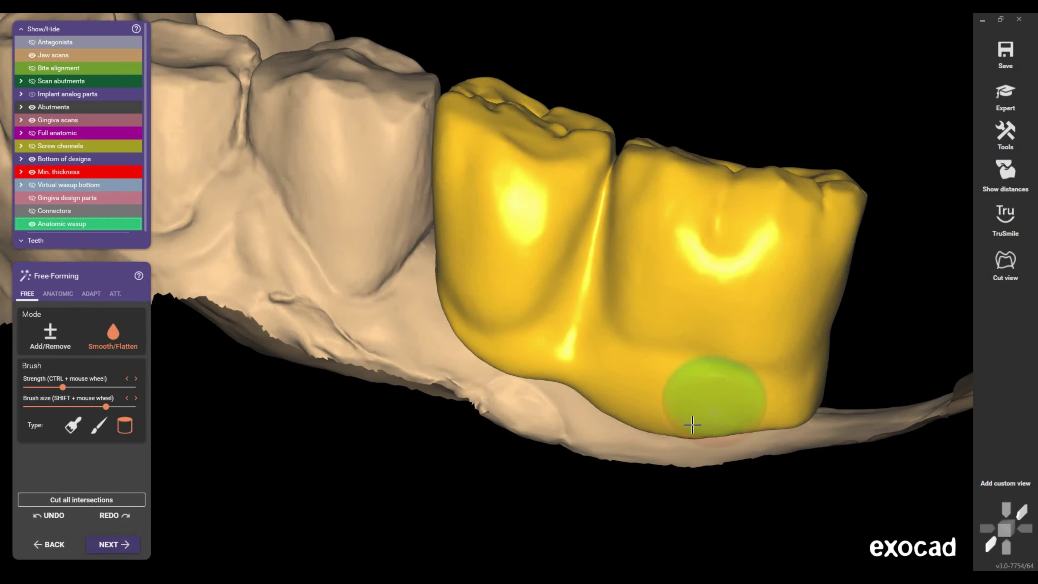
key(space)
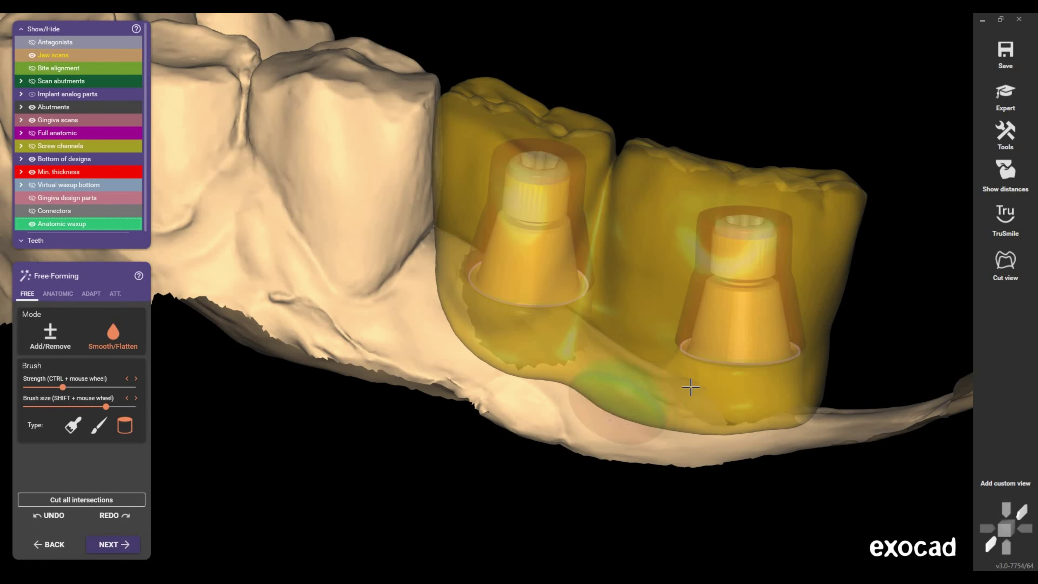
Make the crowns opaque again, view the bridge from above, and add material to the connector
key(space)
right_drag(876, 313, 550, 281)
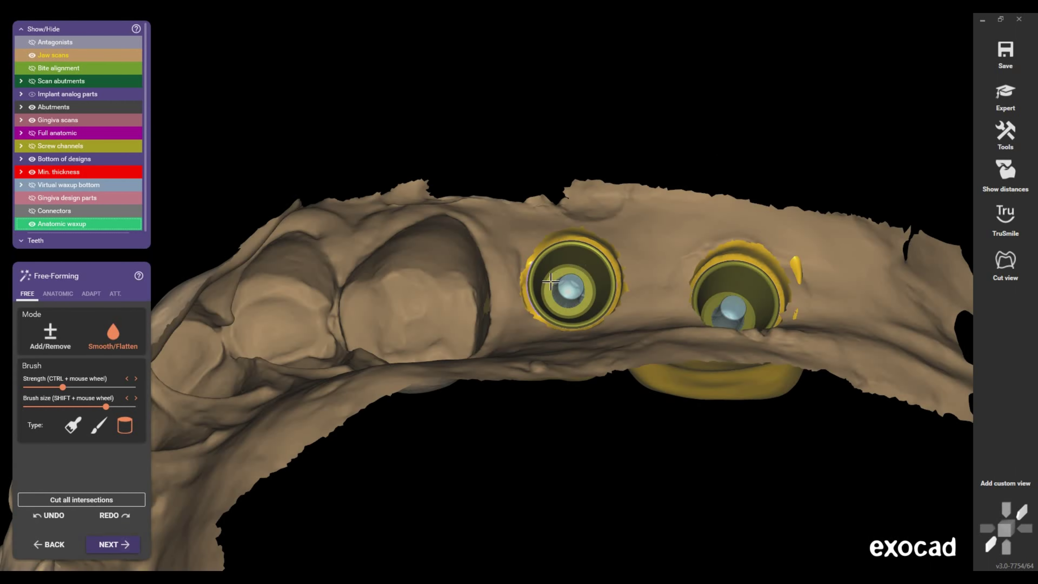
right_drag(615, 265, 606, 323)
scroll(606, 340, up, 2)
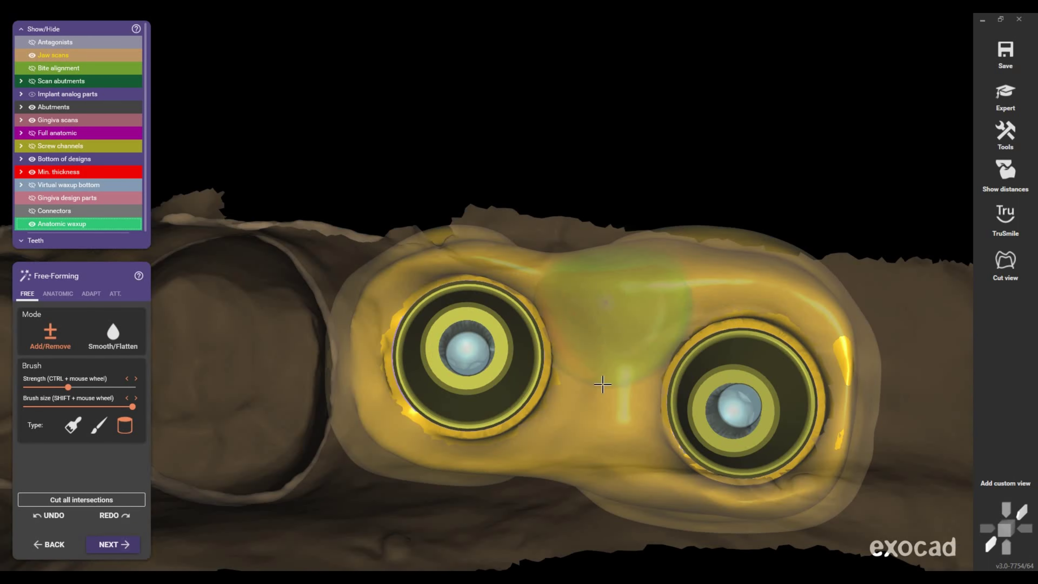
mouse_move(602, 378)
mouse_down()
mouse_move(621, 352)
mouse_move(575, 386)
mouse_up()
Build up wax along the bridge's upper ridge, extending it rightward
shift+scroll(575, 385, down, 2)
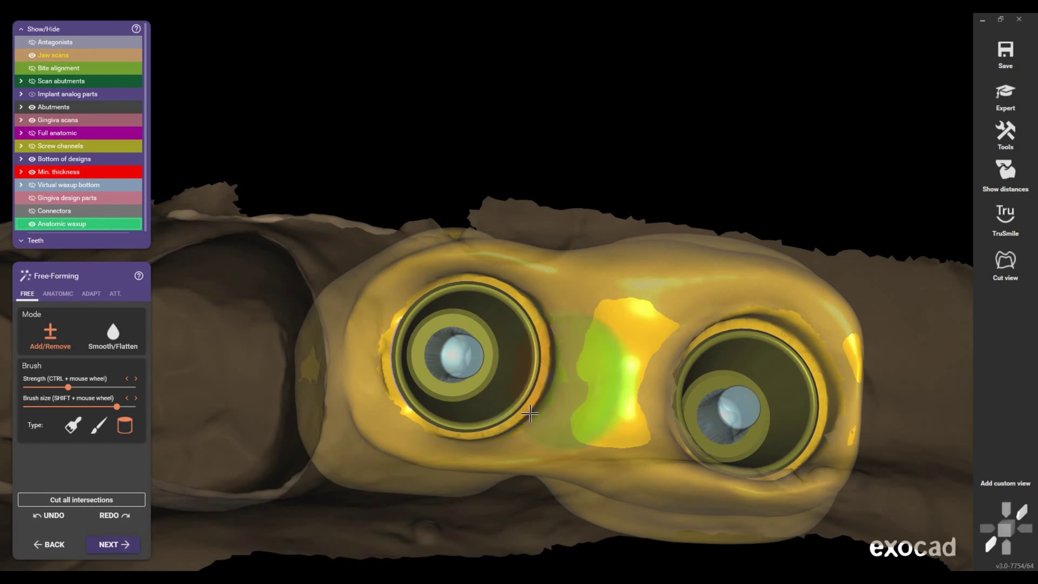
shift+scroll(563, 409, down, 2)
right_drag(544, 436, 472, 467)
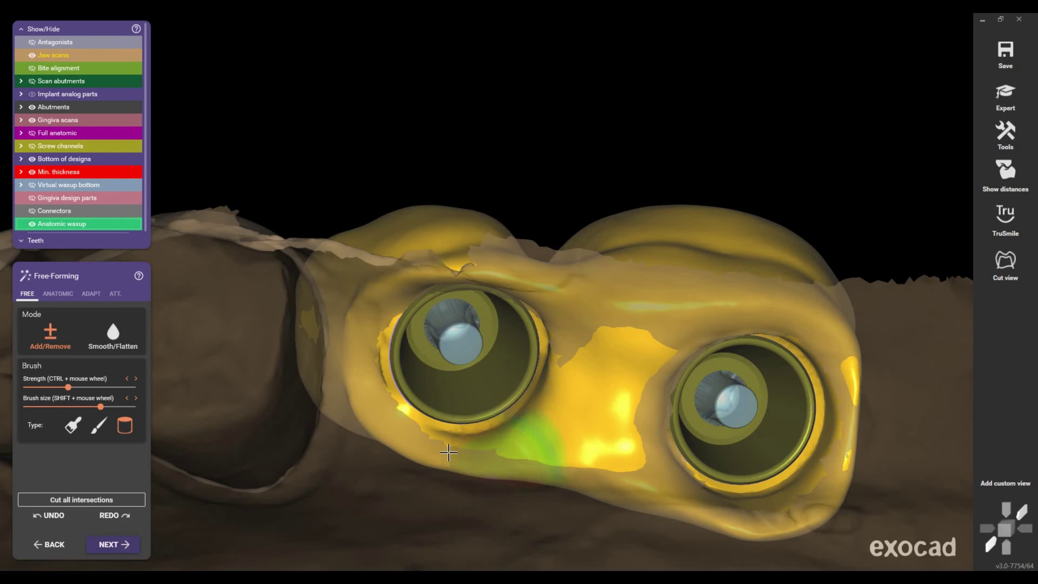
shift+scroll(416, 402, down, 1)
right_drag(416, 402, 411, 433)
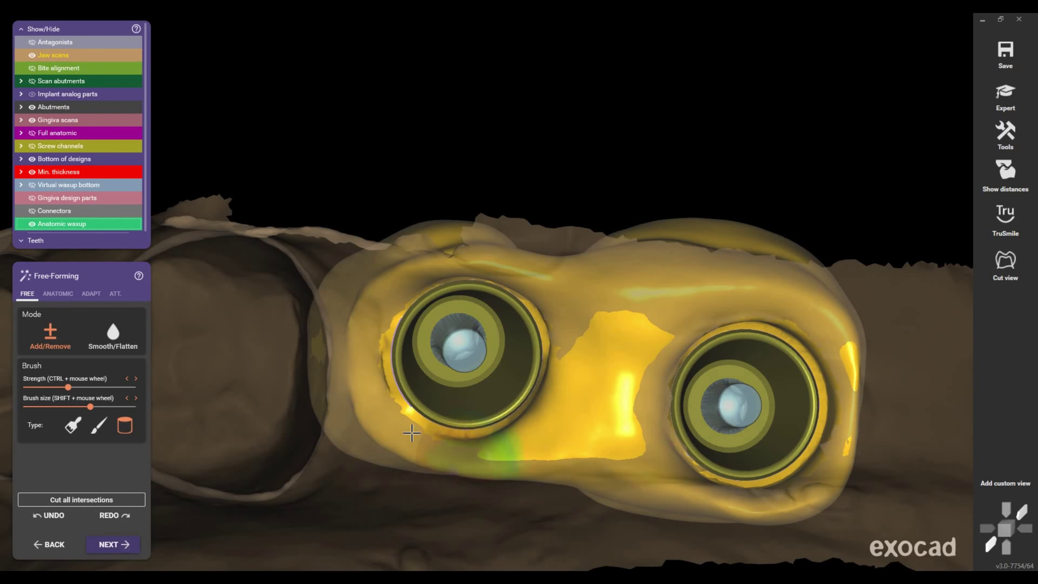
shift+scroll(380, 405, down, 1)
right_drag(380, 360, 383, 302)
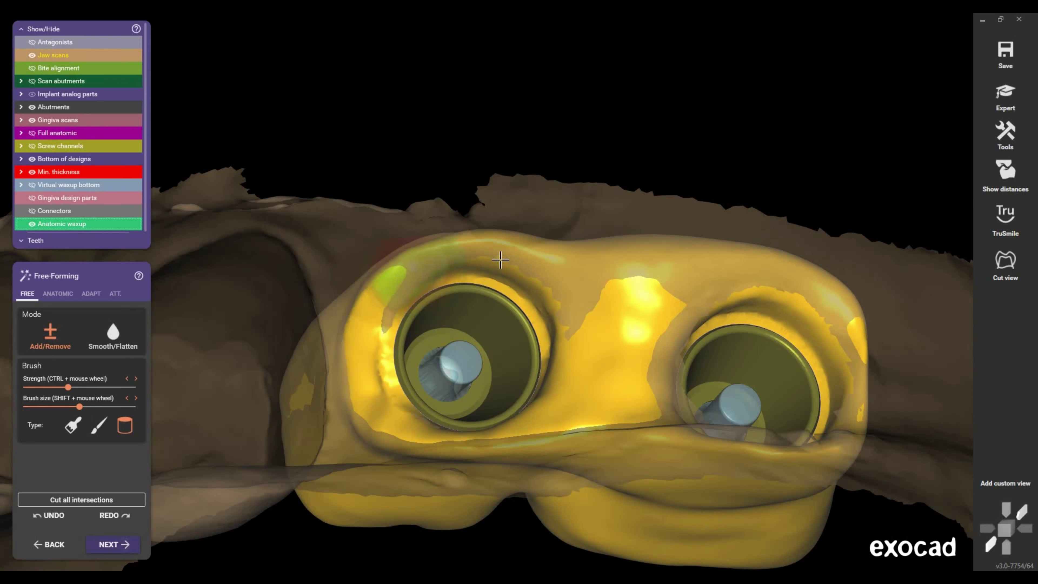
mouse_move(528, 257)
mouse_down()
mouse_move(745, 264)
mouse_move(714, 270)
mouse_up()
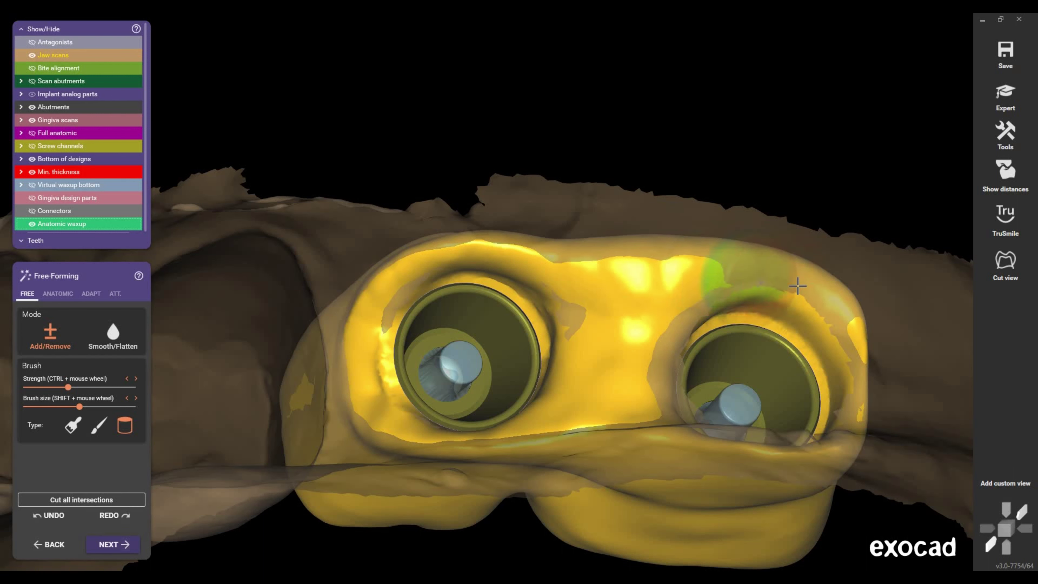
mouse_move(797, 286)
mouse_down()
mouse_move(794, 270)
mouse_move(531, 257)
mouse_move(630, 271)
mouse_move(621, 275)
mouse_up()
Add material around the right abutment opening's rim, including its lower edge
right_drag(621, 275, 691, 150)
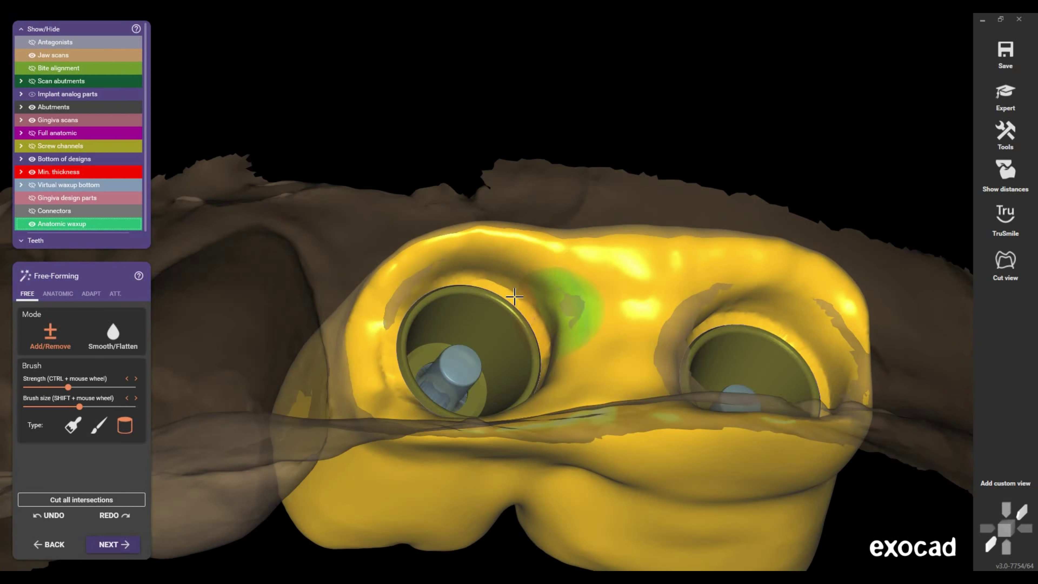
right_drag(544, 298, 402, 318)
mouse_move(493, 341)
right_down()
mouse_move(510, 409)
mouse_move(454, 430)
right_up()
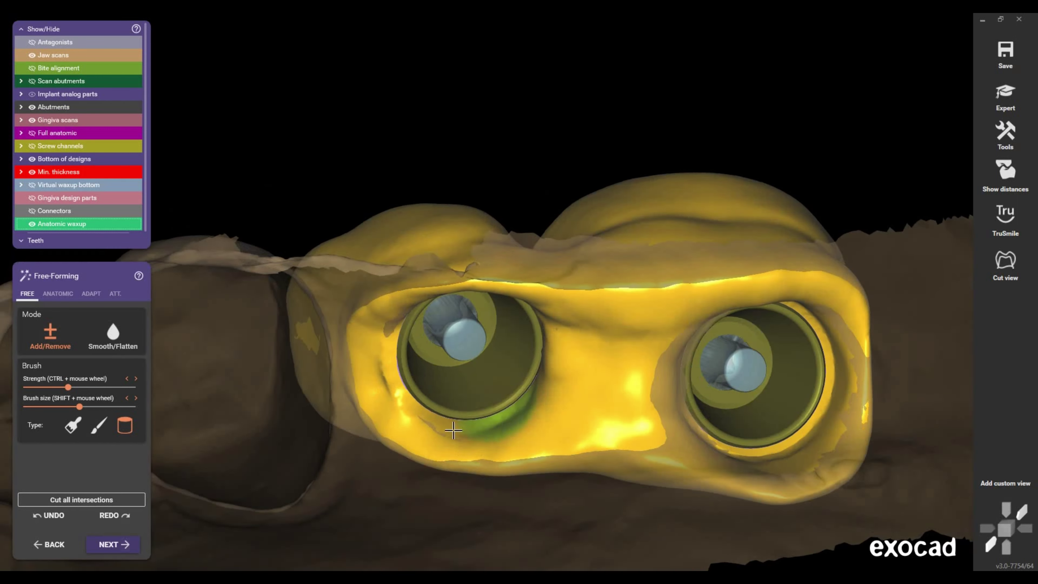
right_drag(626, 404, 657, 223)
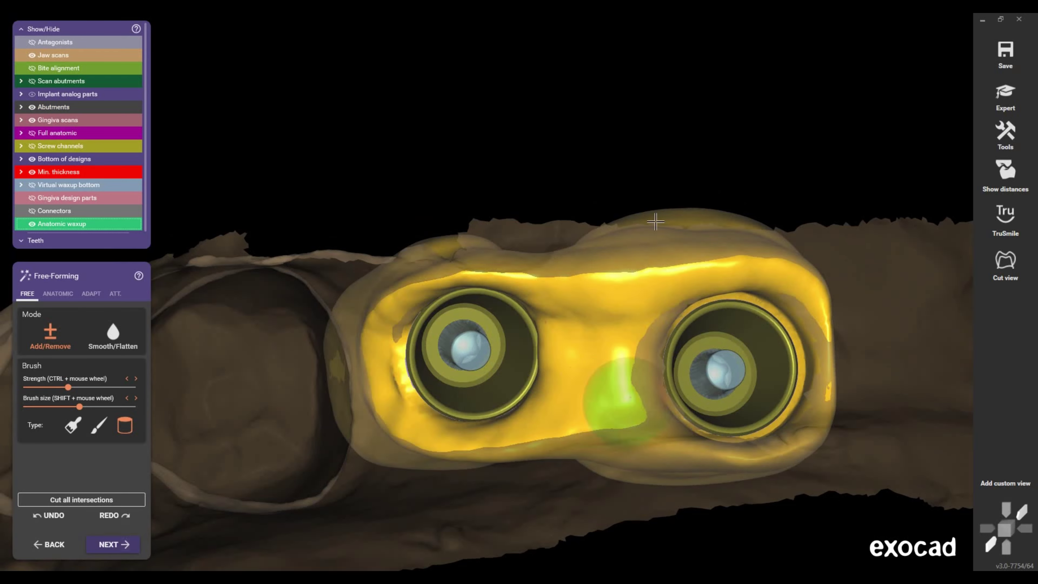
scroll(670, 221, up, 3)
drag(675, 233, 650, 301)
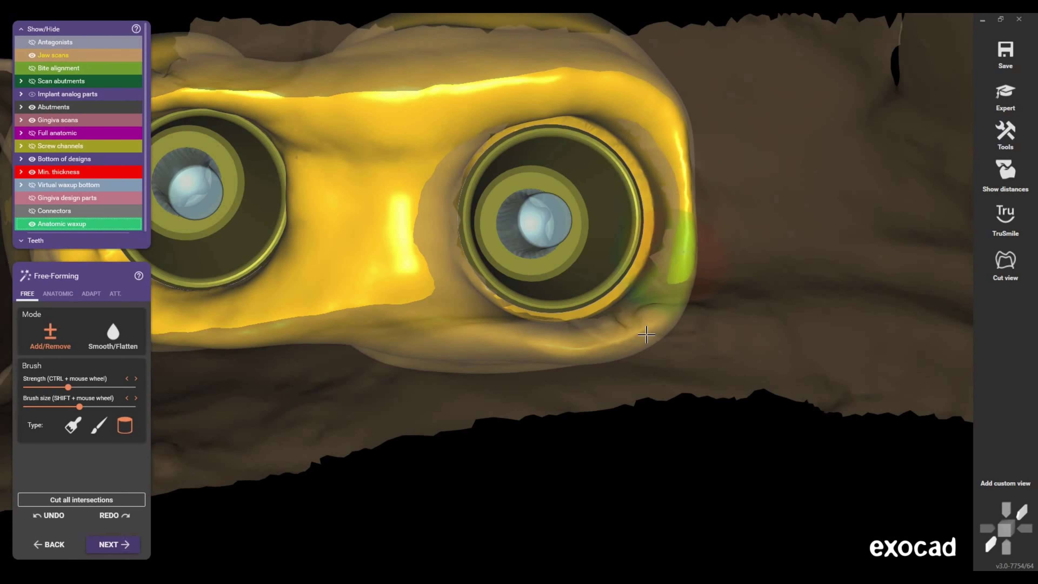
shift+scroll(645, 335, down, 1)
right_drag(646, 334, 587, 354)
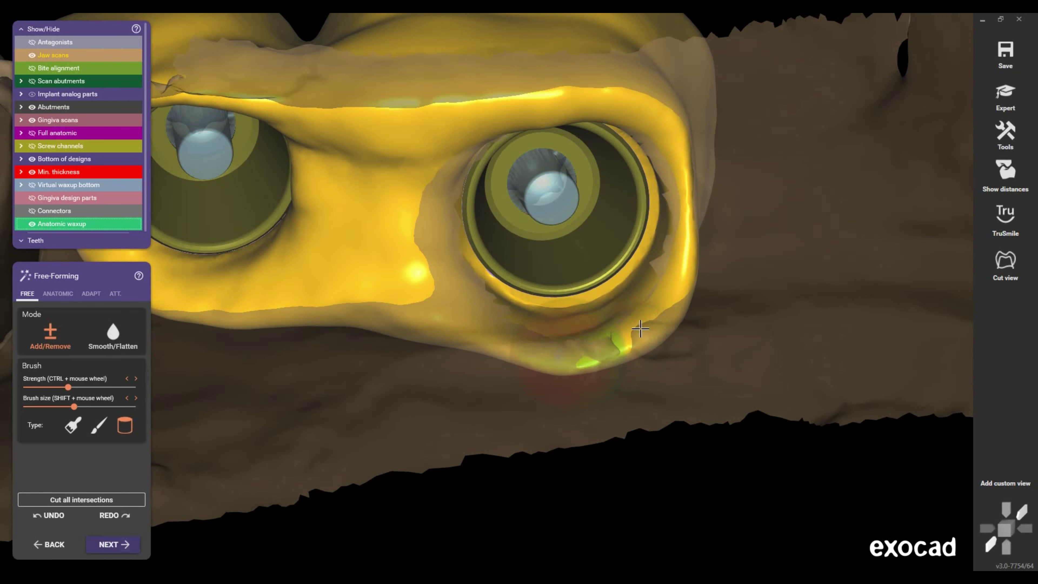
mouse_move(586, 344)
mouse_down()
mouse_move(272, 308)
mouse_move(452, 220)
mouse_up()
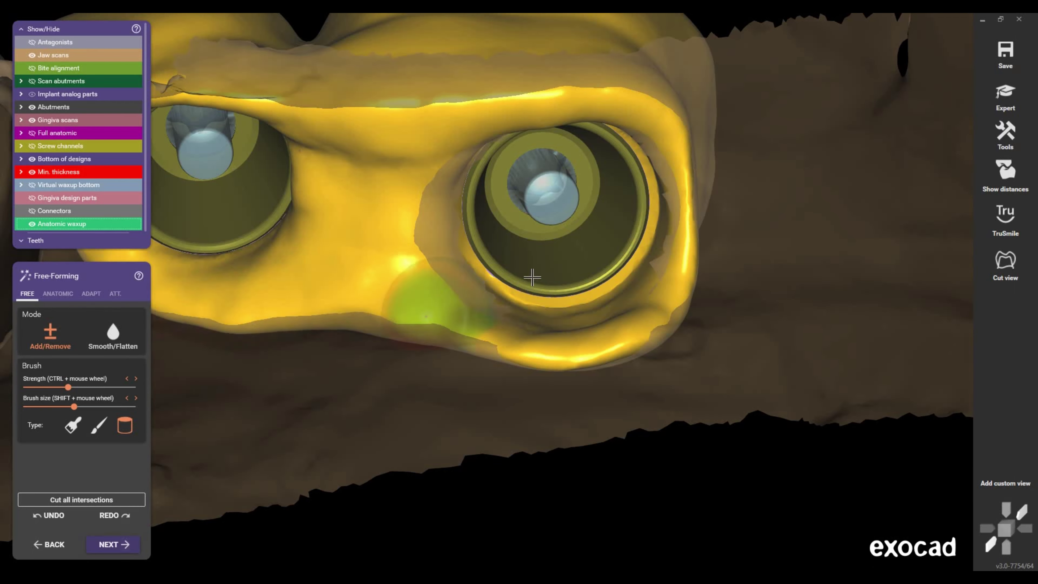
mouse_move(451, 220)
right_down()
mouse_move(440, 223)
mouse_move(452, 208)
right_up()
shift+scroll(492, 245, up, 2)
ctrl+scroll(451, 209, down, 2)
shift+scroll(563, 288, up, 3)
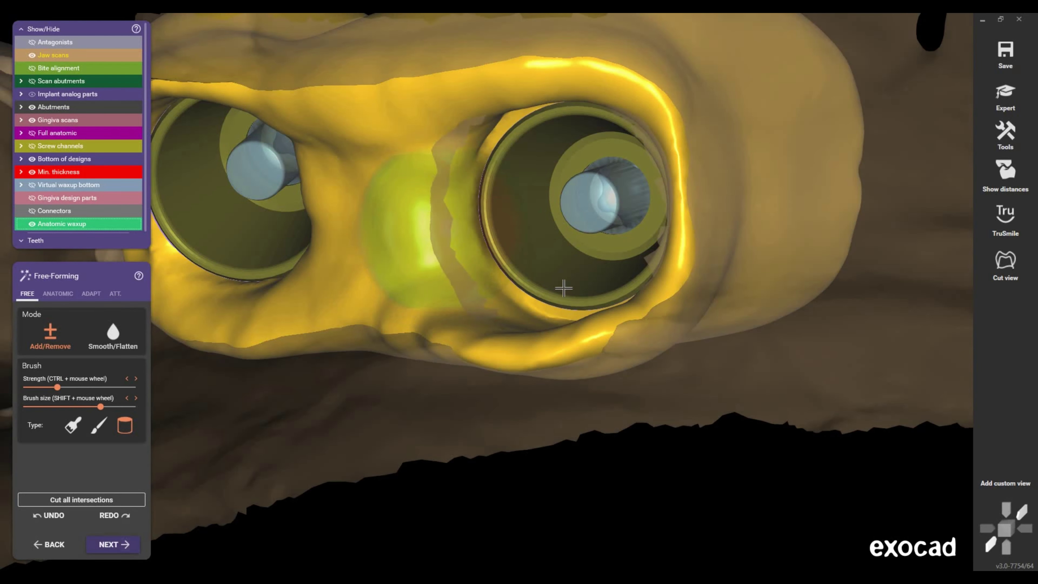
mouse_move(563, 288)
right_down()
mouse_move(598, 315)
mouse_move(556, 324)
mouse_move(484, 297)
right_up()
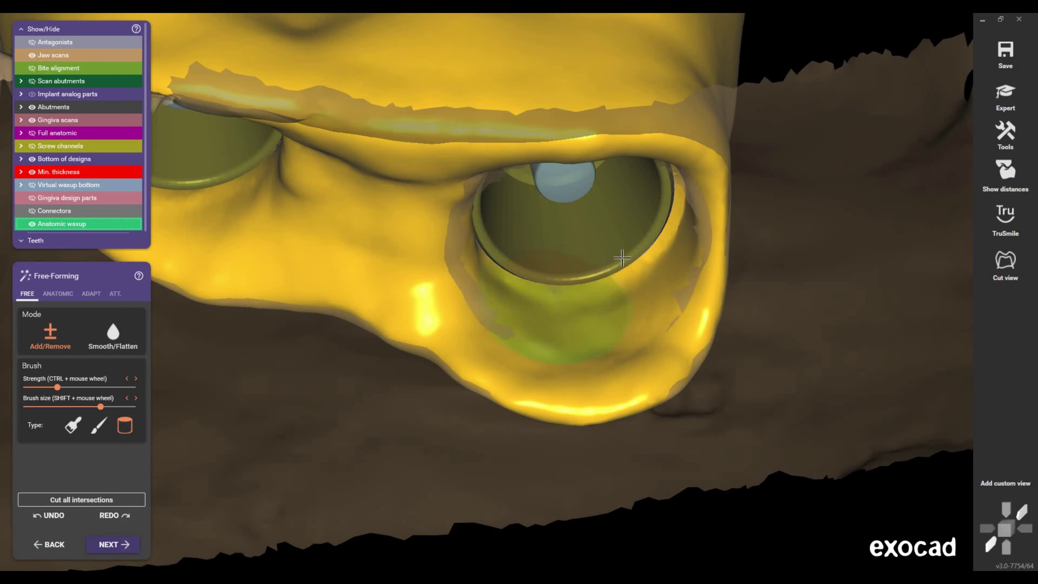
mouse_move(614, 297)
right_down()
mouse_move(688, 283)
mouse_move(686, 229)
right_up()
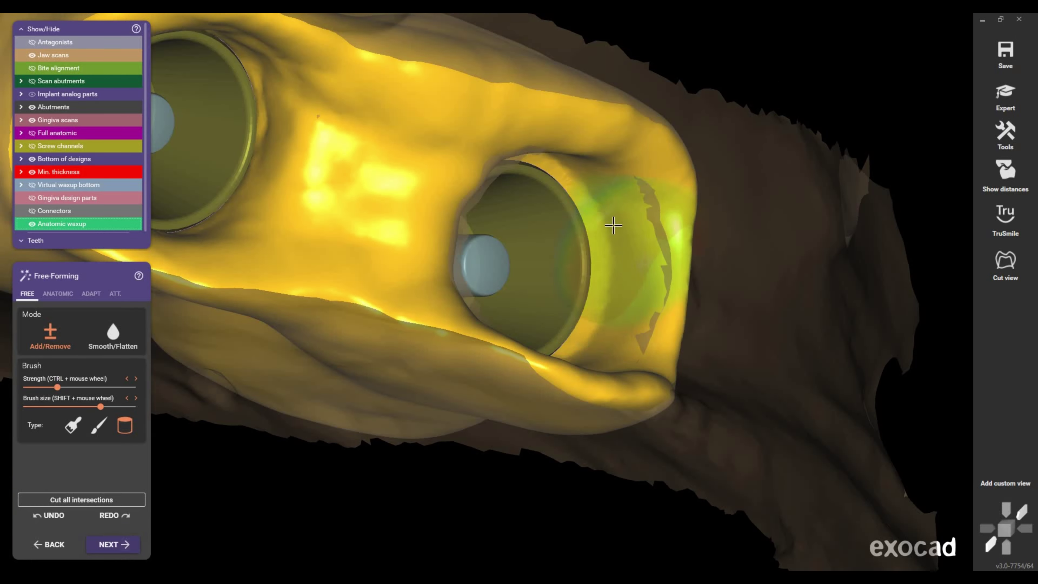
shift+scroll(613, 225, down, 3)
mouse_move(613, 225)
right_down()
mouse_move(595, 190)
mouse_move(533, 204)
mouse_move(491, 232)
mouse_move(537, 308)
right_up()
shift+scroll(537, 309, up, 2)
mouse_move(524, 366)
right_down()
mouse_move(591, 395)
mouse_move(705, 340)
mouse_move(660, 414)
mouse_move(223, 378)
right_up()
shift+scroll(702, 345, down, 1)
scroll(695, 347, down, 3)
scroll(222, 378, up, 3)
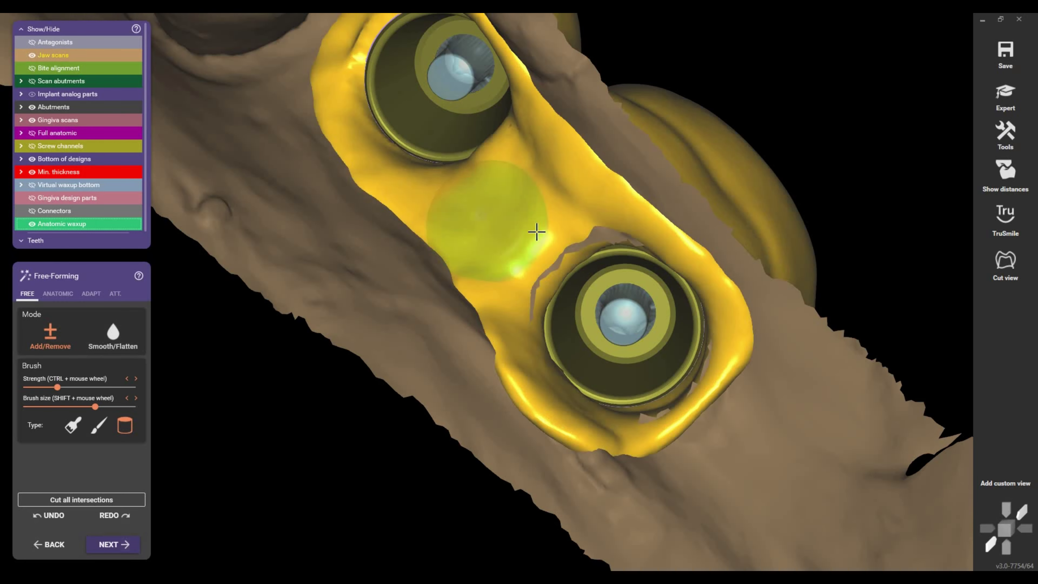
scroll(488, 241, up, 2)
Switch the brush to smoothing and smooth the waxup between the abutments and its lower edge
key(shift)
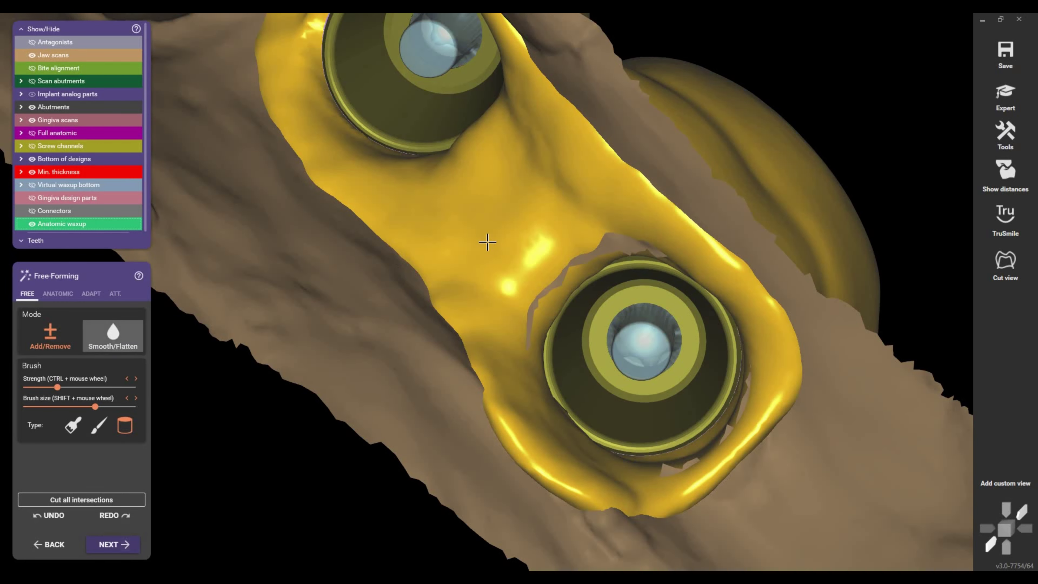
shift+drag(484, 162, 458, 193)
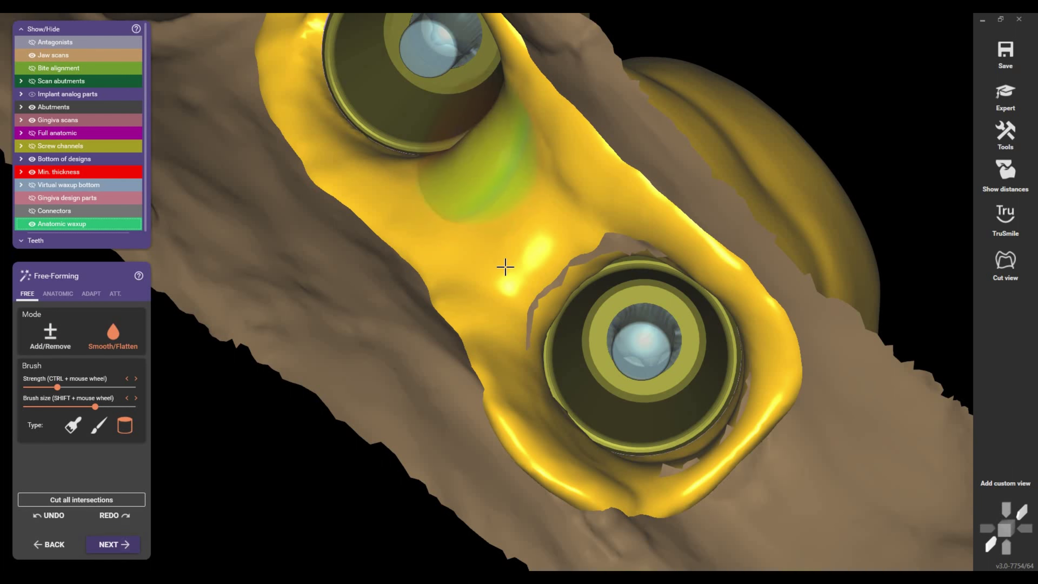
right_drag(563, 431, 532, 464)
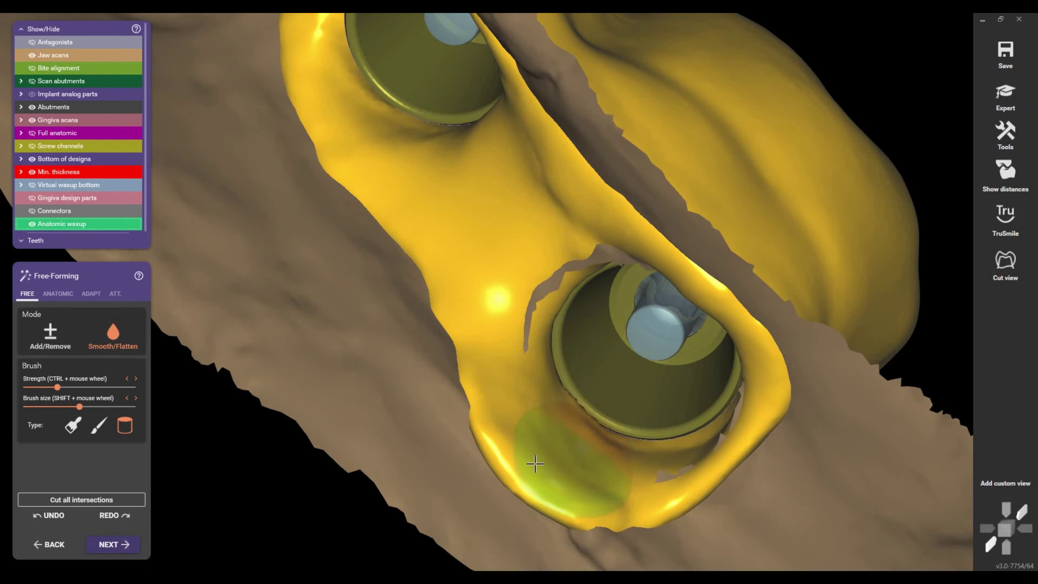
drag(534, 464, 689, 465)
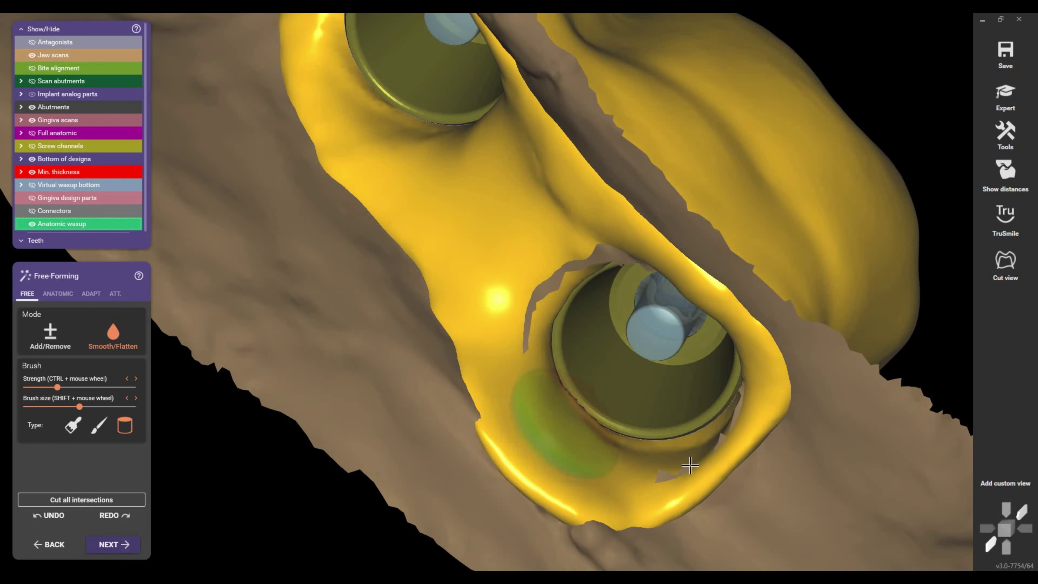
right_drag(690, 465, 760, 394)
mouse_move(767, 357)
right_down()
mouse_move(618, 266)
mouse_move(537, 323)
right_up()
shift+scroll(601, 281, down, 3)
shift+scroll(538, 323, up, 4)
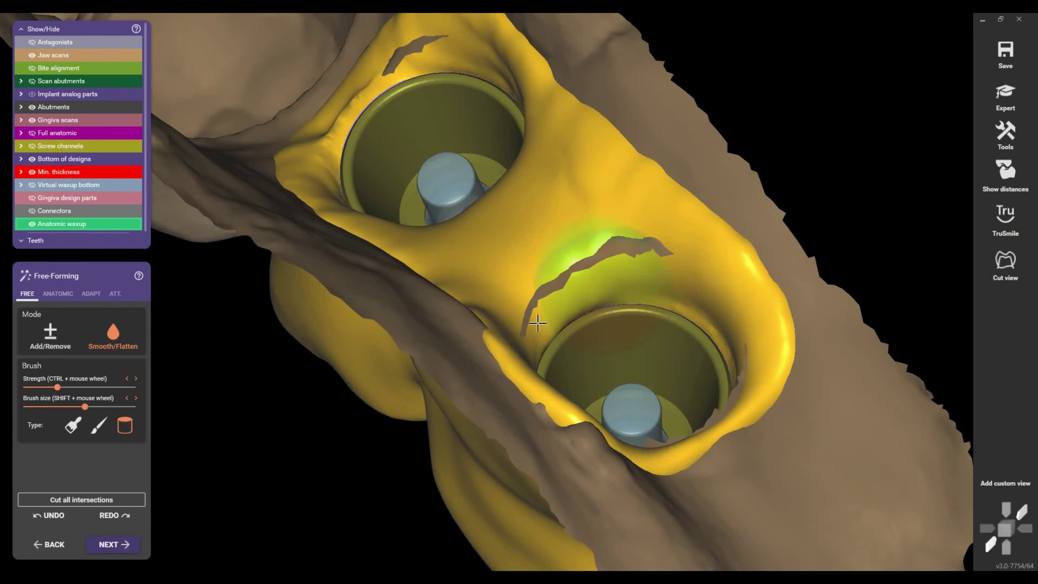
Orbit the bridge to inspect the smoothed waxup from the side and below
mouse_move(680, 326)
right_down()
mouse_move(567, 417)
mouse_move(549, 394)
mouse_move(593, 327)
mouse_move(700, 275)
mouse_move(609, 253)
mouse_move(415, 122)
right_up()
scroll(700, 275, up, 2)
right_drag(545, 300, 481, 342)
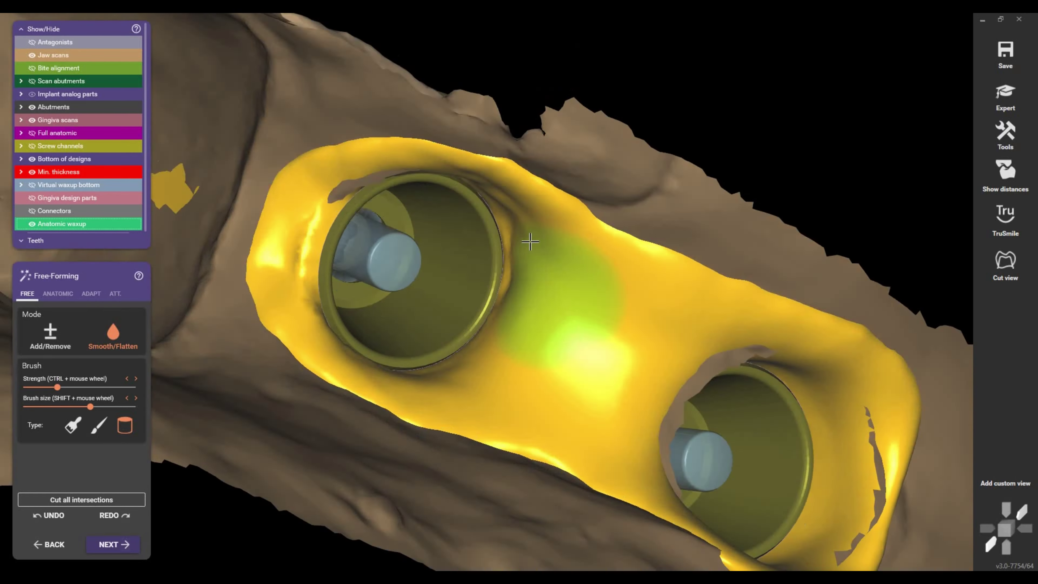
right_drag(377, 364, 392, 368)
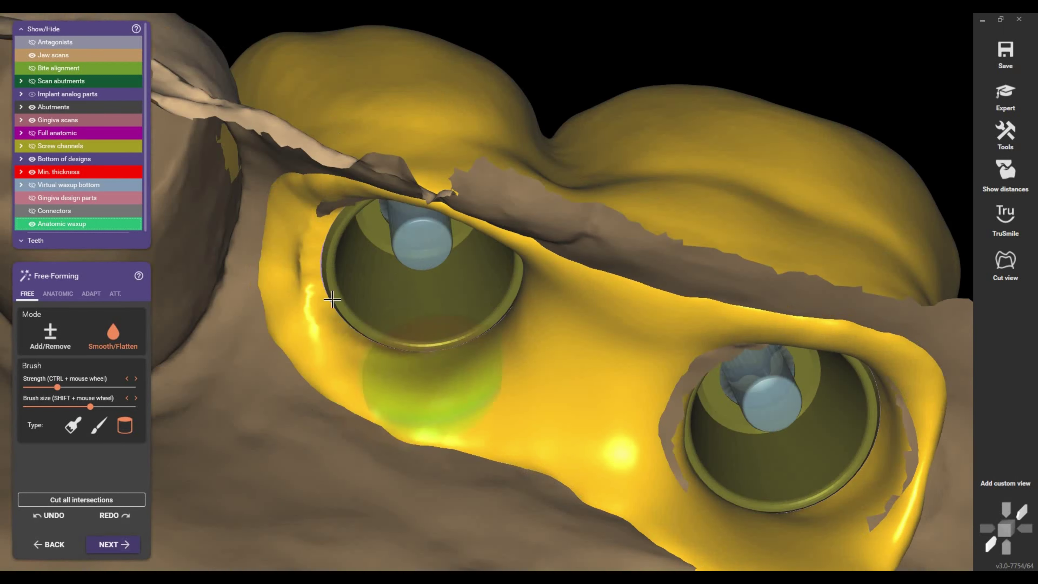
mouse_move(286, 310)
right_down()
mouse_move(281, 339)
mouse_move(262, 323)
right_up()
shift+scroll(262, 323, down, 2)
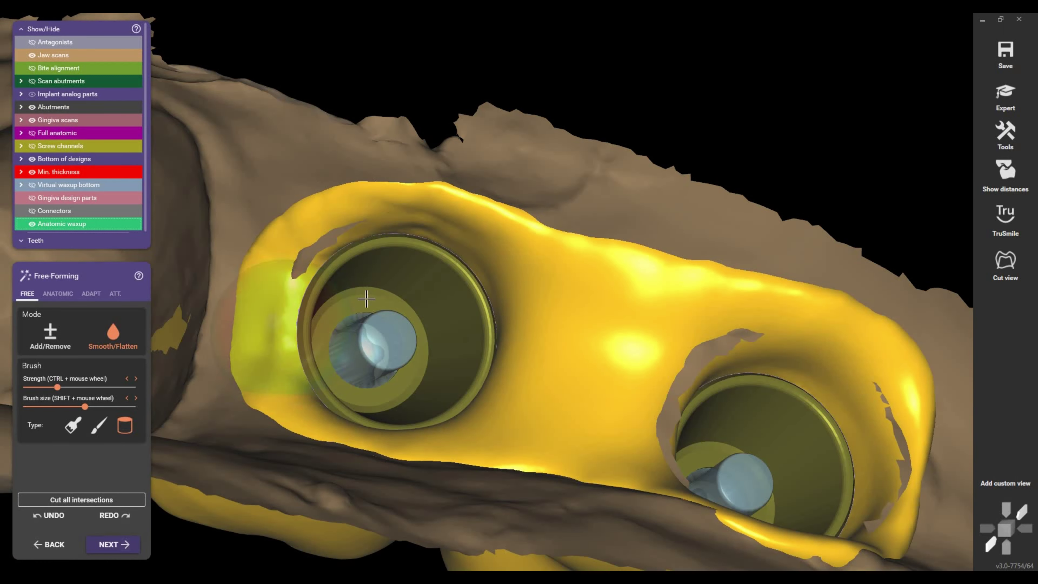
right_drag(456, 322, 426, 291)
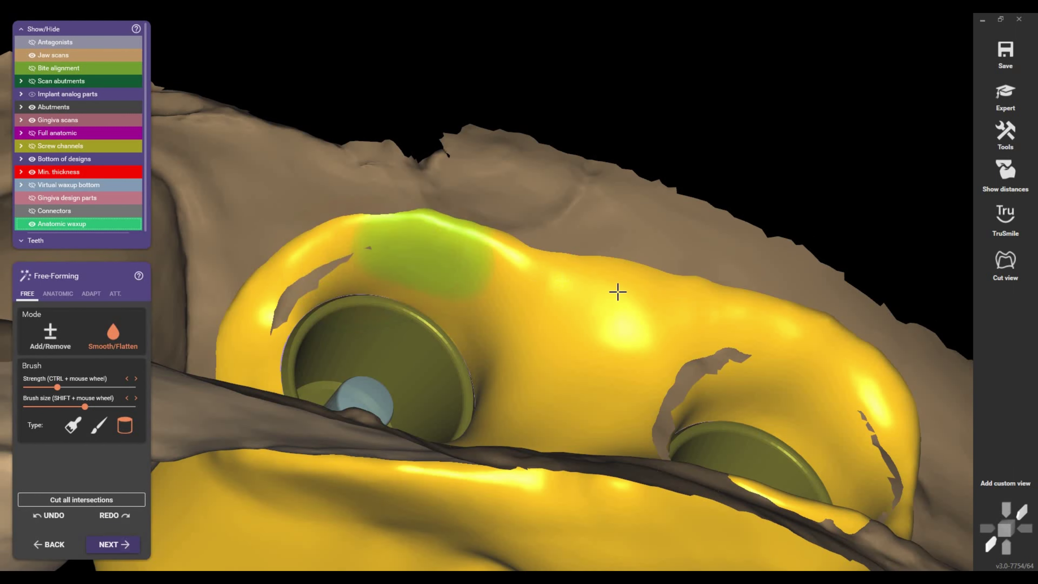
mouse_move(681, 322)
right_down()
mouse_move(679, 331)
mouse_move(484, 290)
mouse_move(720, 378)
mouse_move(702, 399)
mouse_move(655, 288)
mouse_move(734, 322)
mouse_move(715, 356)
right_up()
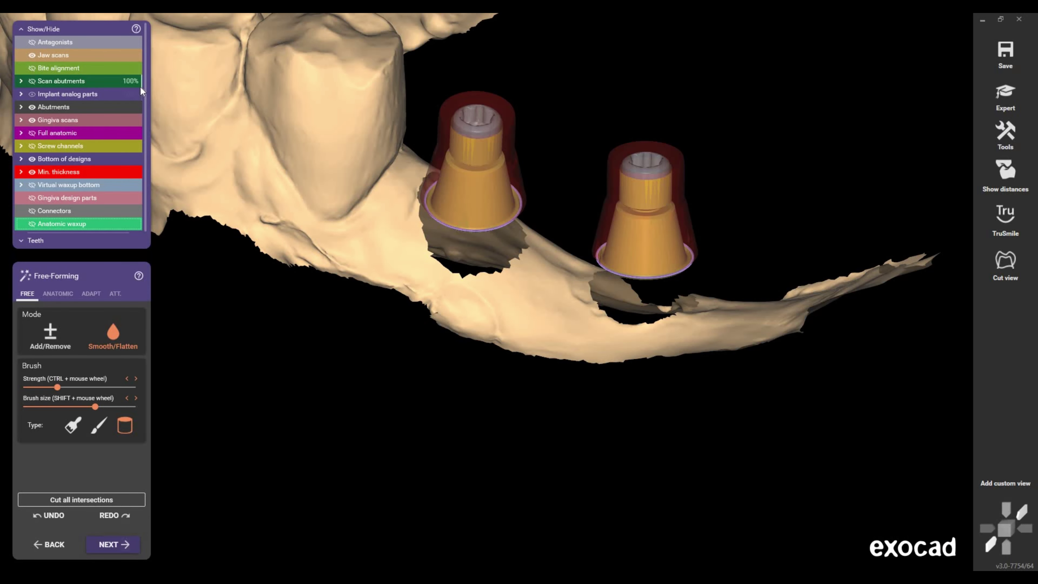
Toggle the scan abutments and screw channels on and off, and make the abutments slightly transparent
click(32, 81)
click(32, 81)
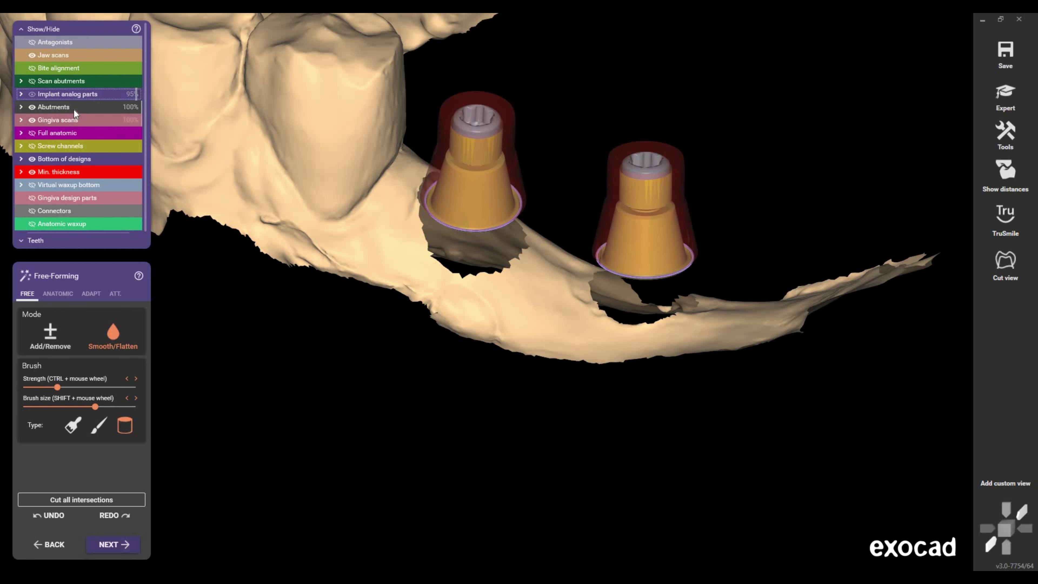
drag(131, 105, 127, 106)
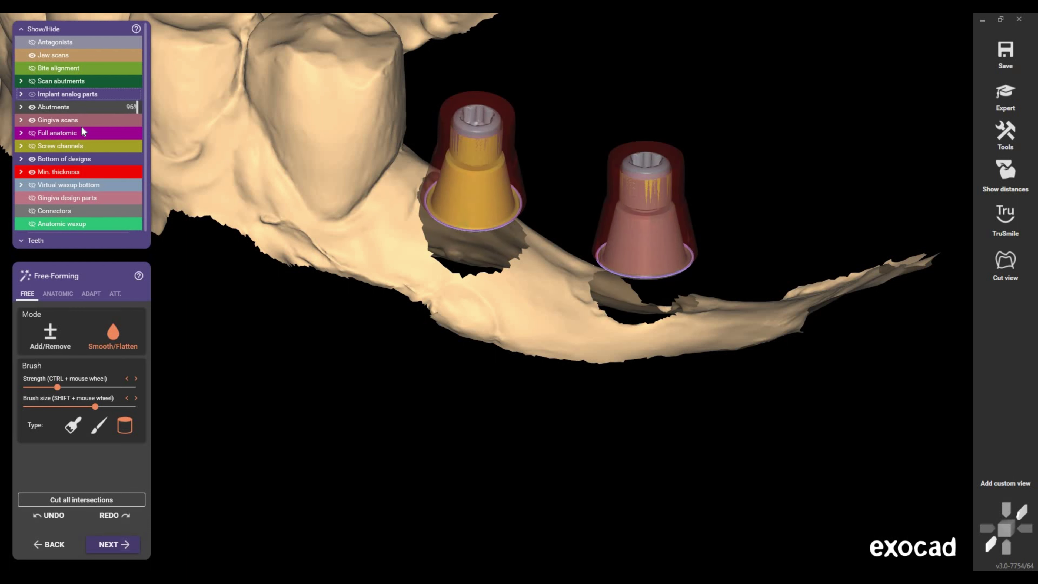
click(79, 148)
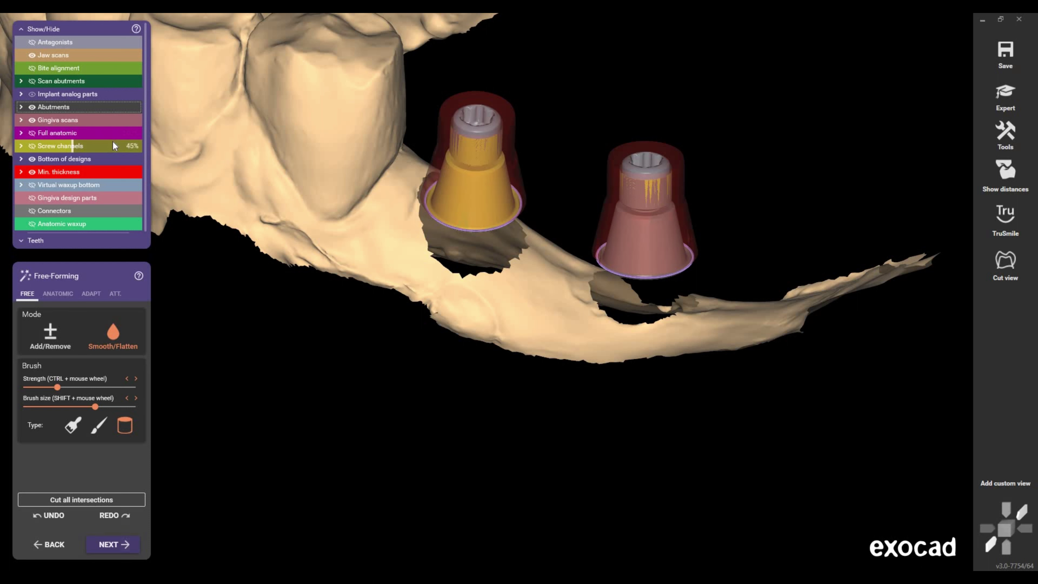
click(32, 146)
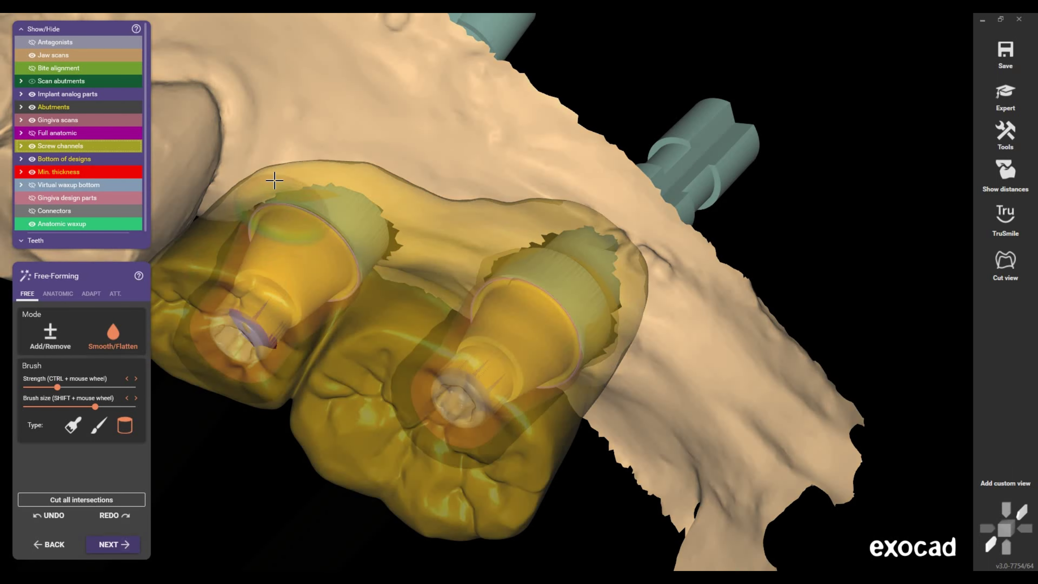
Smooth along the left crown's upper edge, rotate to a side view, and make the crowns opaque
scroll(278, 180, up, 3)
ctrl+scroll(272, 163, up, 1)
shift+scroll(290, 164, up, 2)
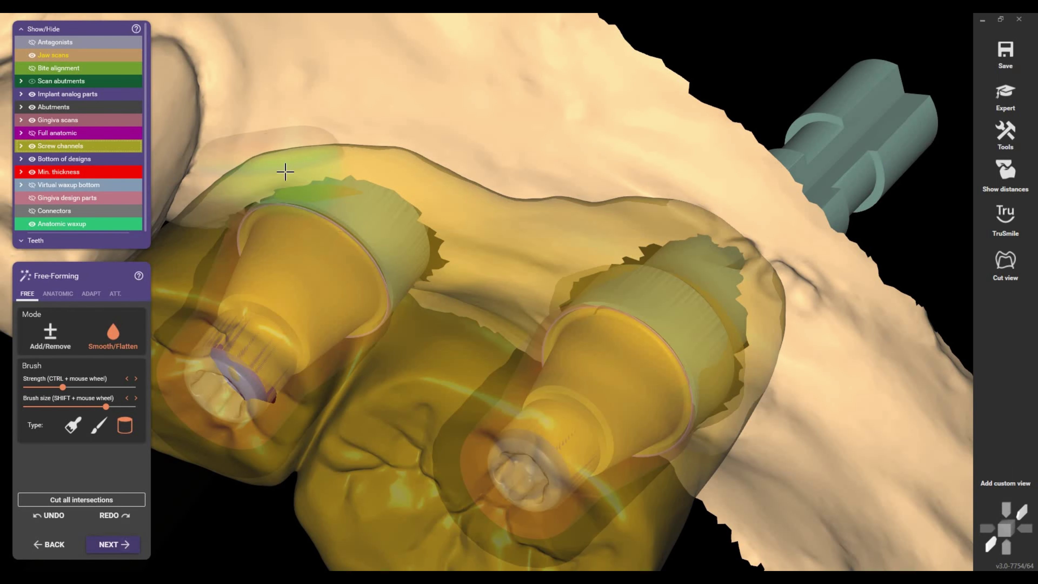
drag(333, 162, 433, 194)
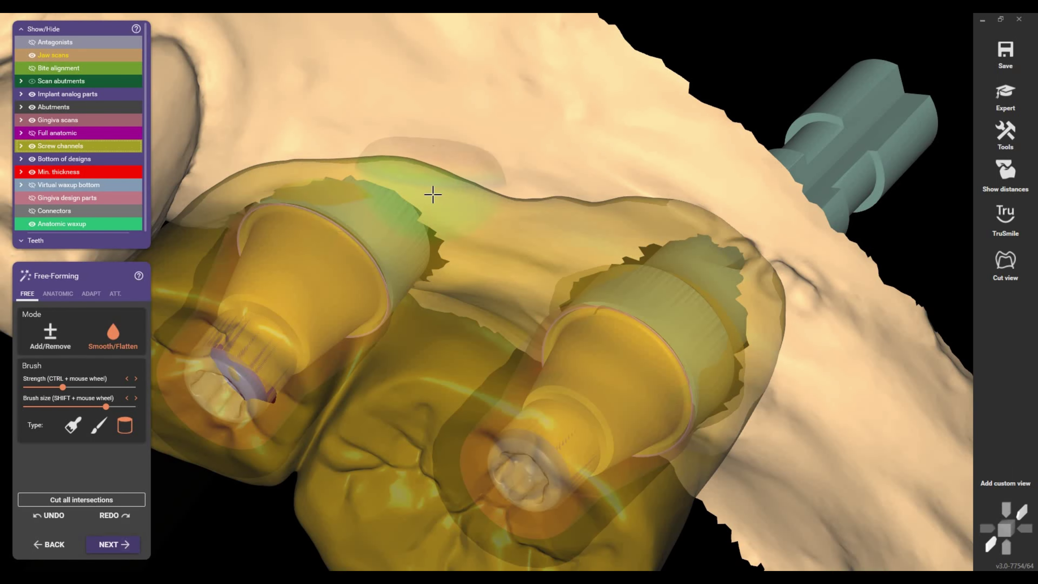
drag(544, 212, 643, 215)
right_drag(777, 336, 729, 394)
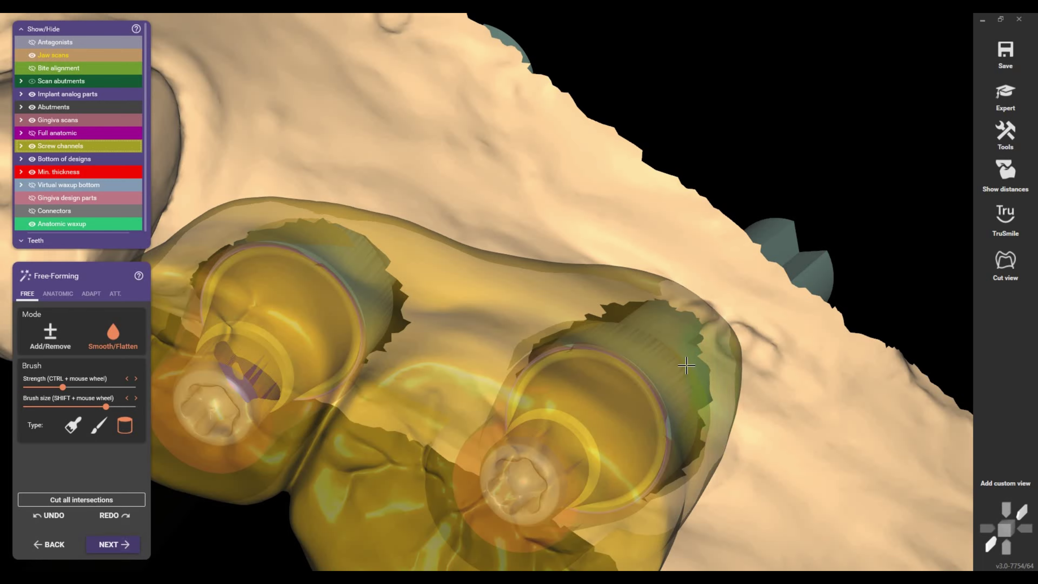
right_drag(686, 365, 427, 320)
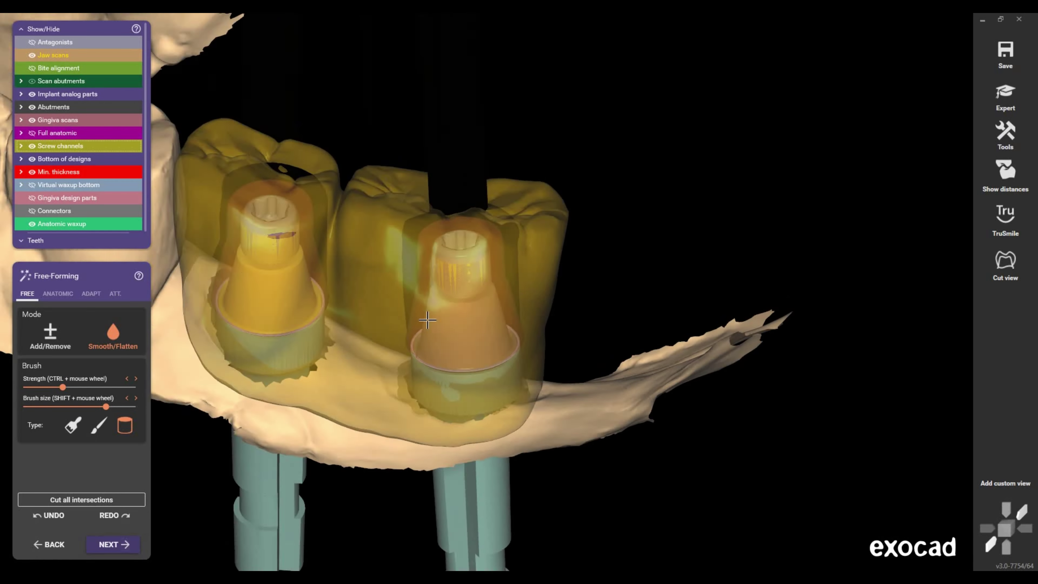
mouse_move(472, 325)
right_down()
mouse_move(465, 352)
mouse_move(476, 367)
right_up()
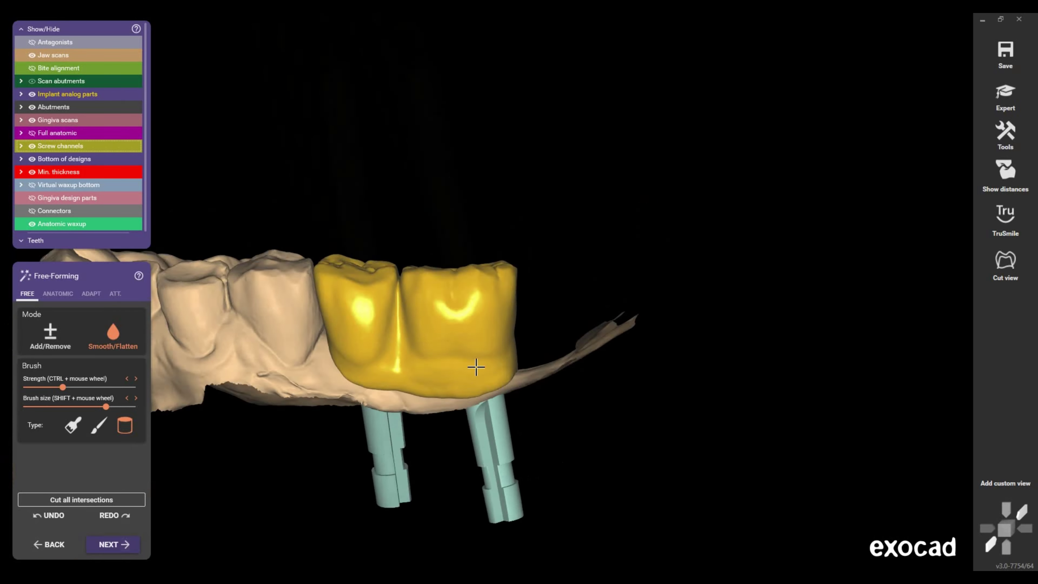
Switch to the anatomic shaping presets and inspect the crowns' chewing surfaces and sides
scroll(450, 360, up, 2)
scroll(485, 407, up, 2)
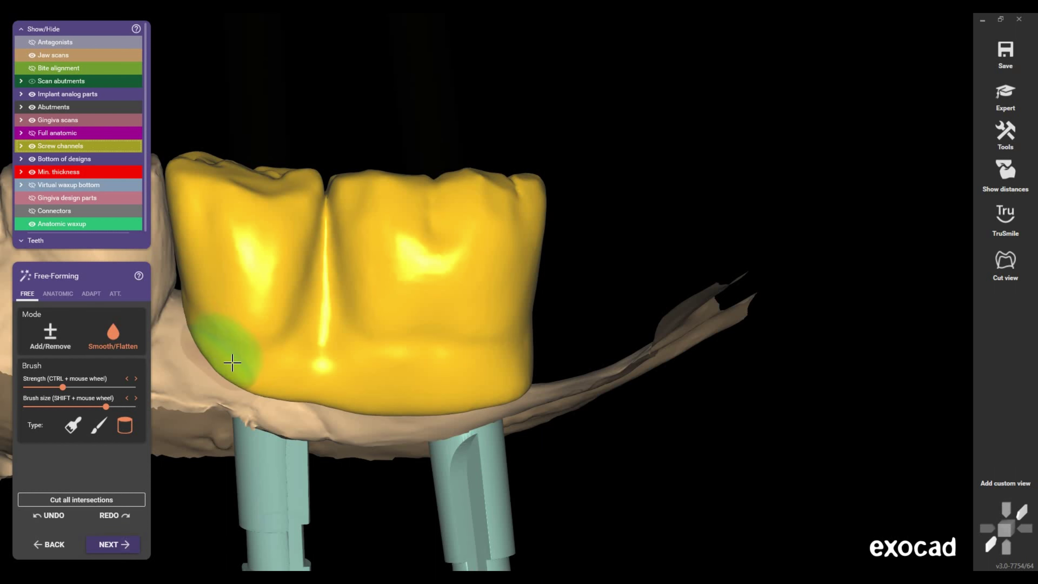
shift+scroll(286, 382, down, 2)
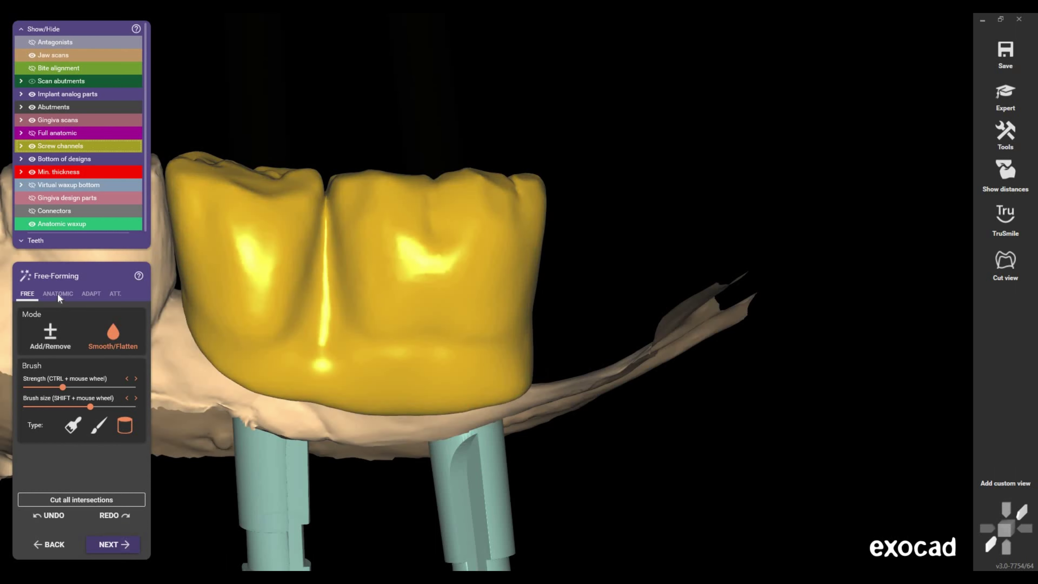
click(57, 293)
scroll(378, 310, up, 2)
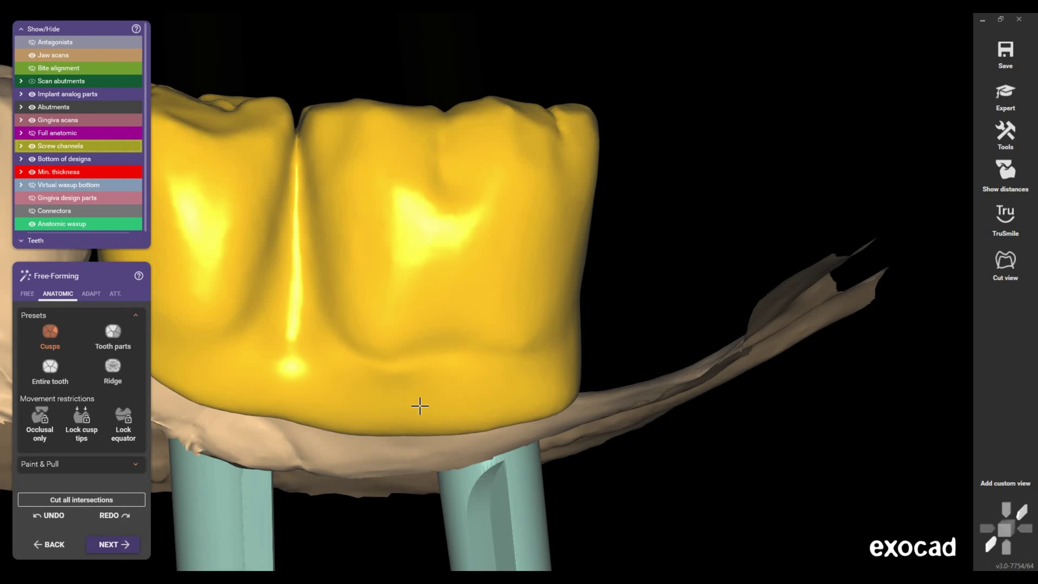
mouse_move(419, 405)
right_down()
mouse_move(482, 427)
mouse_move(437, 437)
right_up()
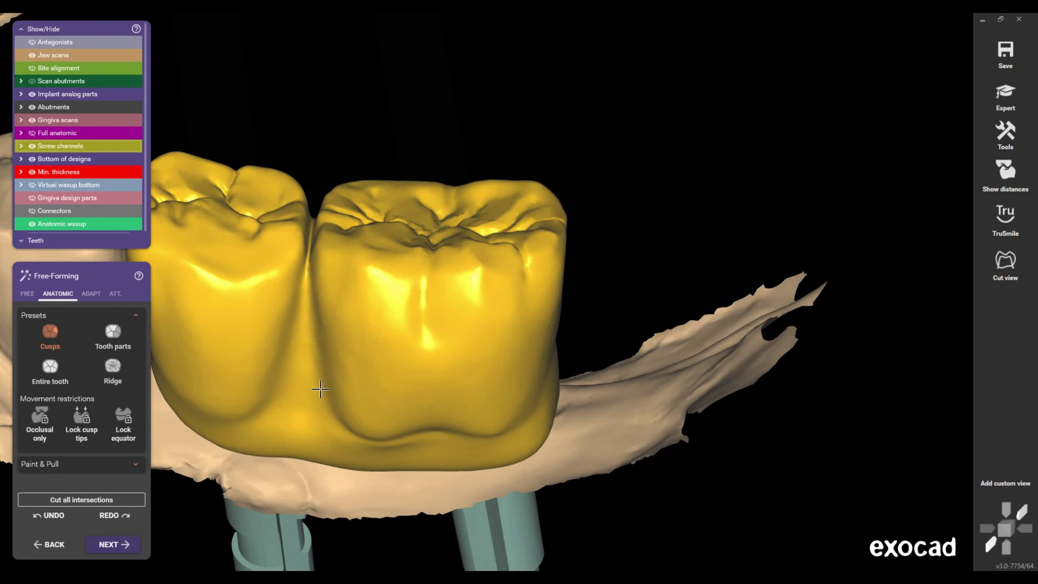
right_drag(320, 389, 28, 302)
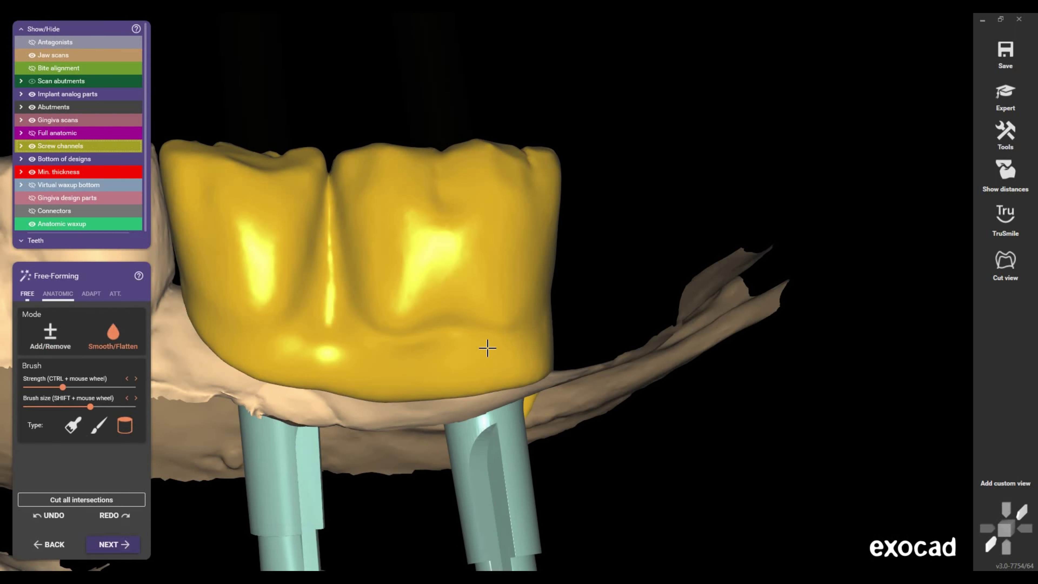
scroll(451, 353, up, 2)
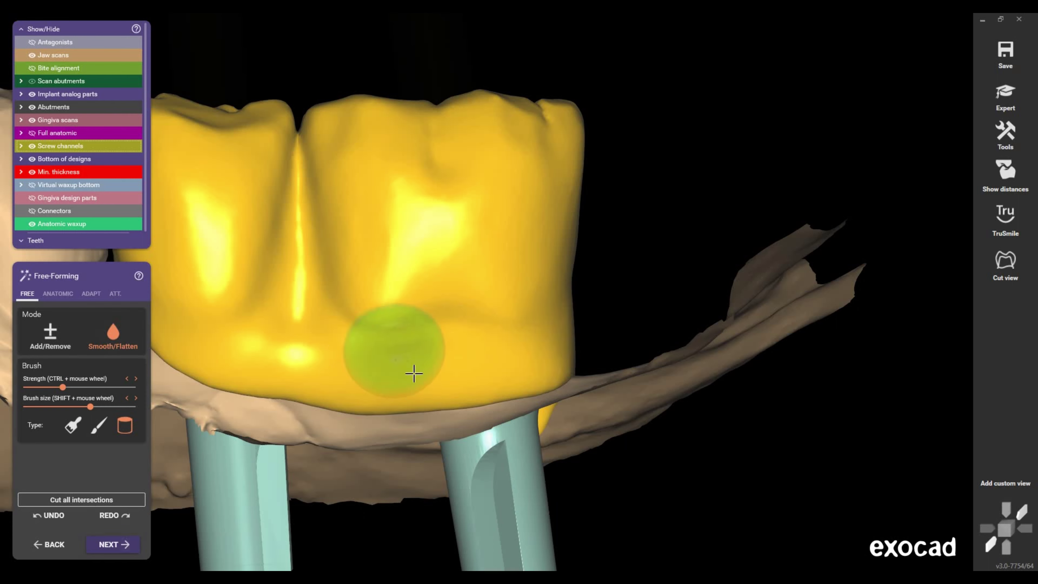
scroll(416, 375, down, 3)
click(134, 543)
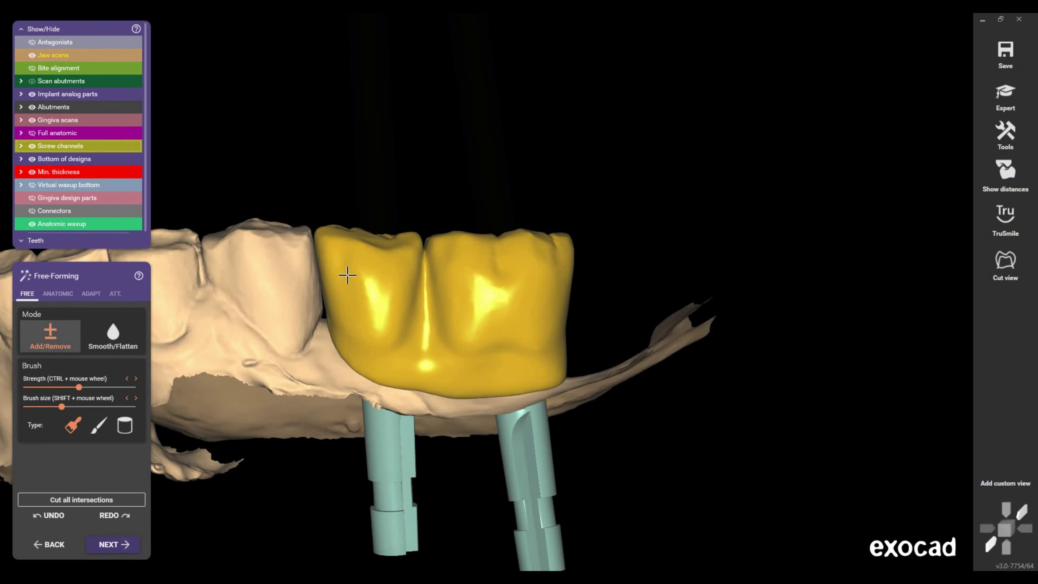
Switch the brush to smoothing, then finish free-forming to merge and save the restorations
scroll(347, 271, up, 2)
scroll(336, 268, up, 1)
scroll(335, 286, up, 2)
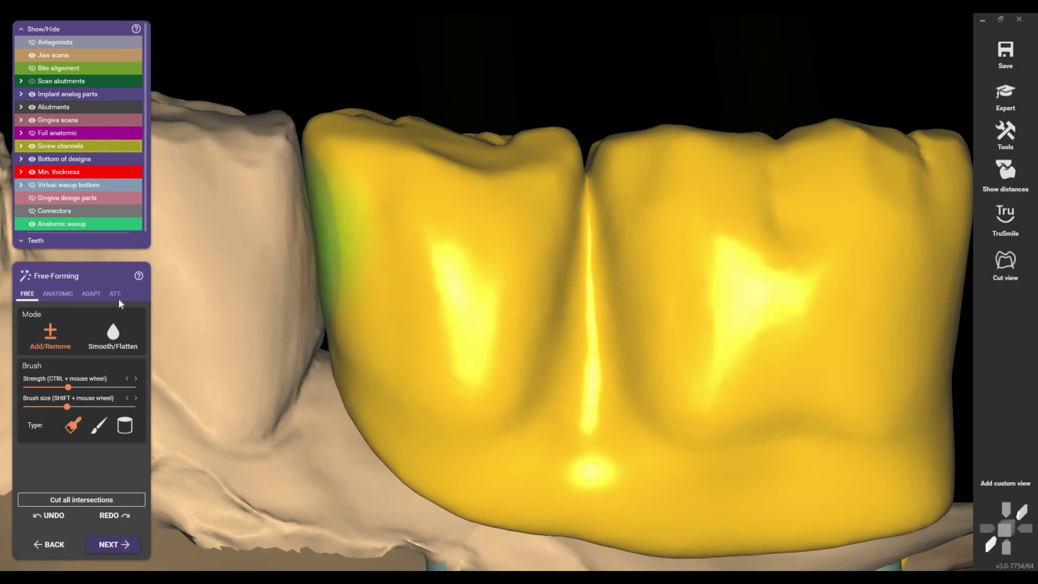
click(131, 338)
shift+scroll(331, 263, down, 1)
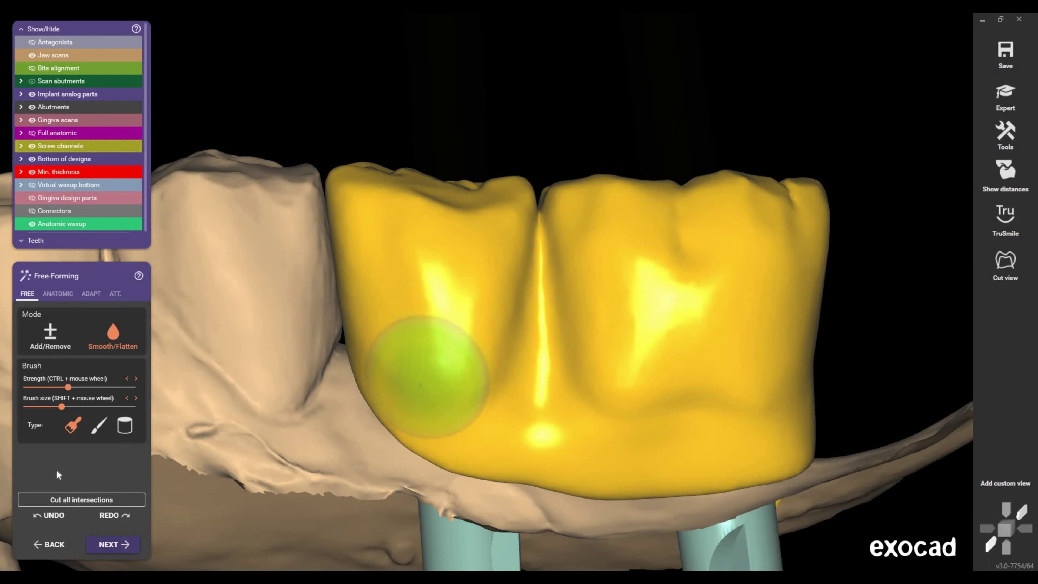
click(117, 544)
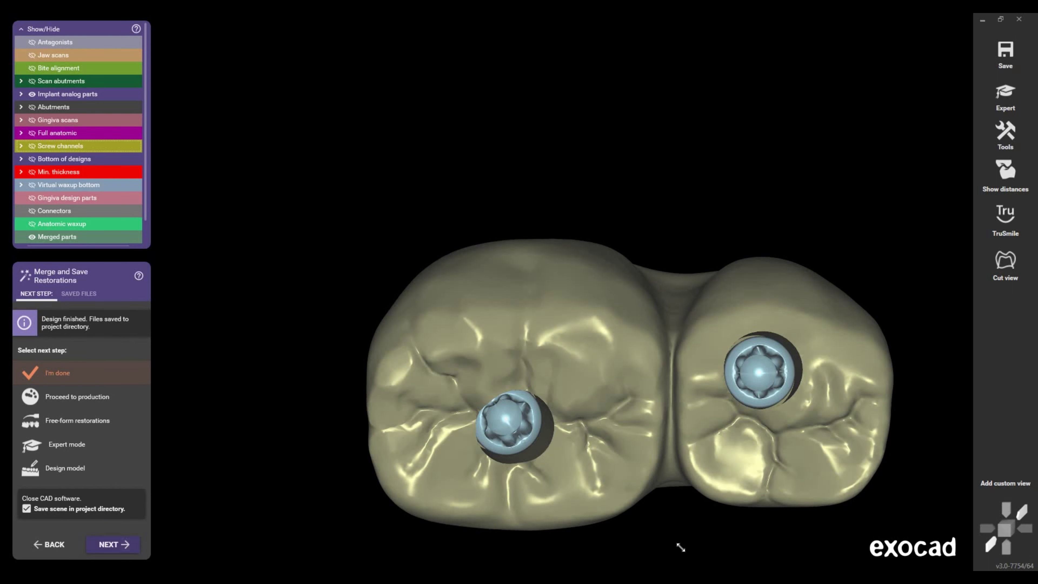
Capture the occlusal bridge view and add a blue text label with the designer's name above it
key(Print)
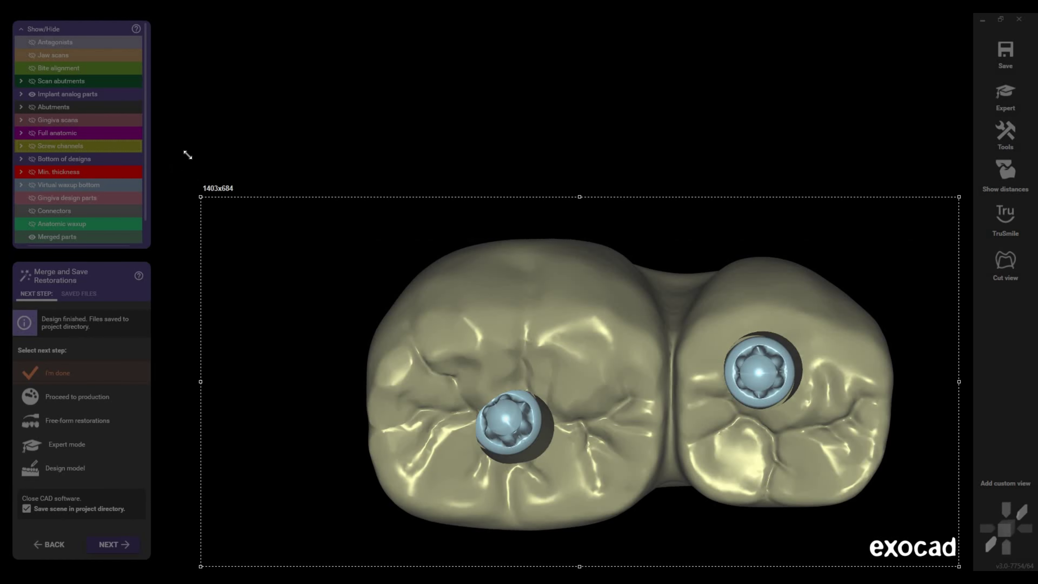
drag(187, 155, 293, 137)
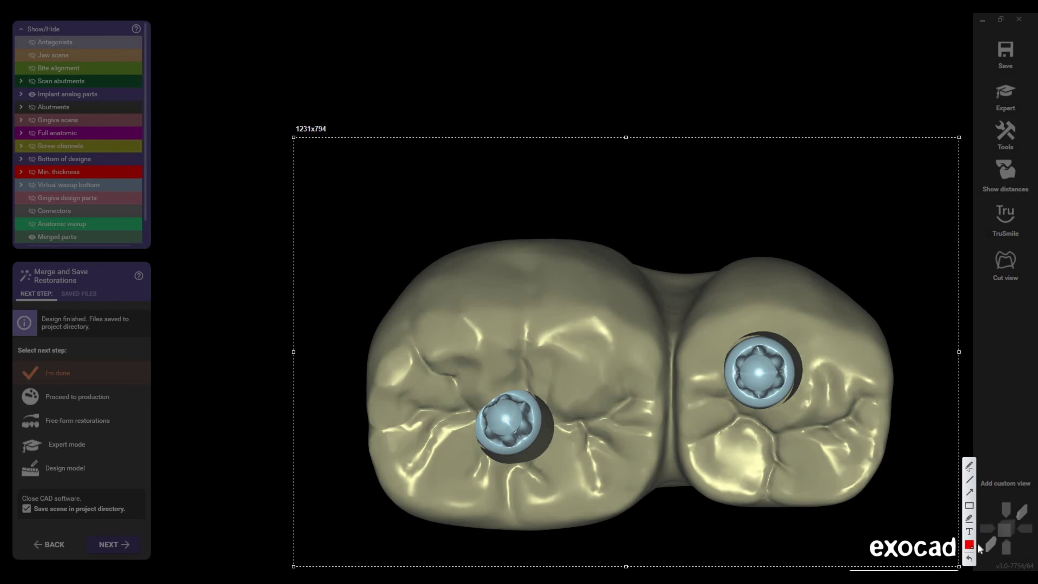
click(969, 548)
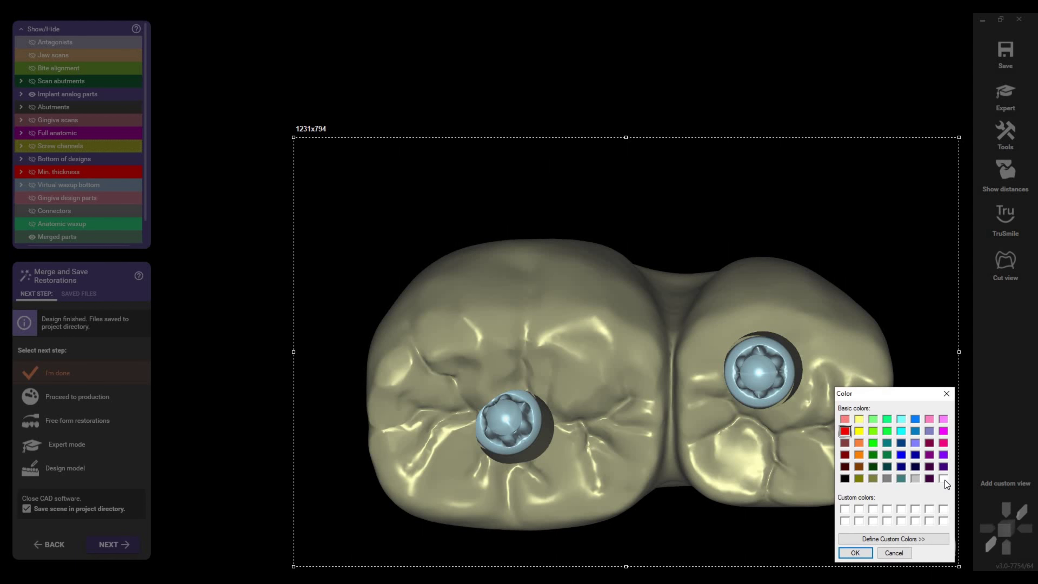
click(901, 455)
key(Return)
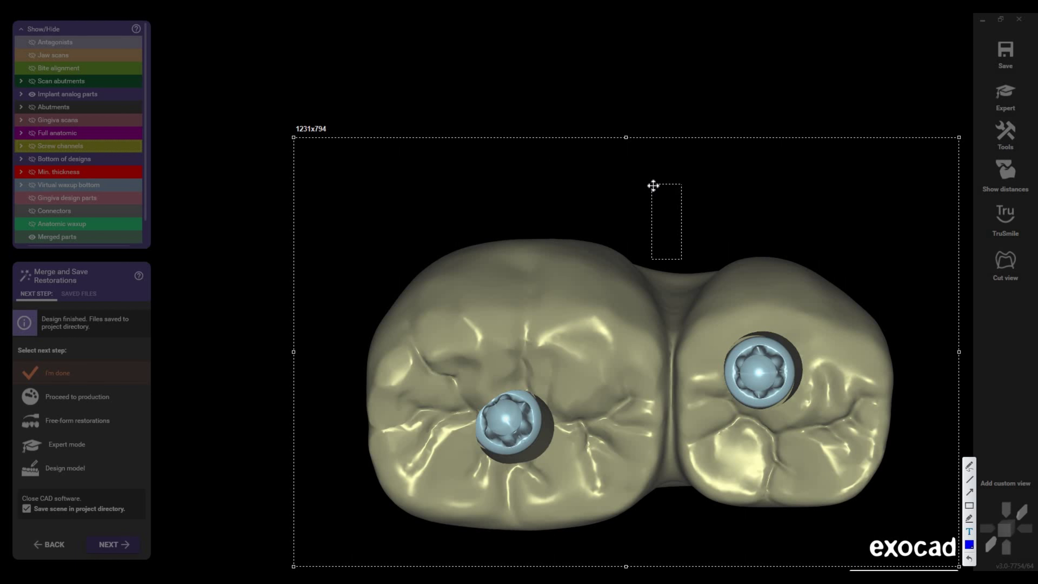
text(a)
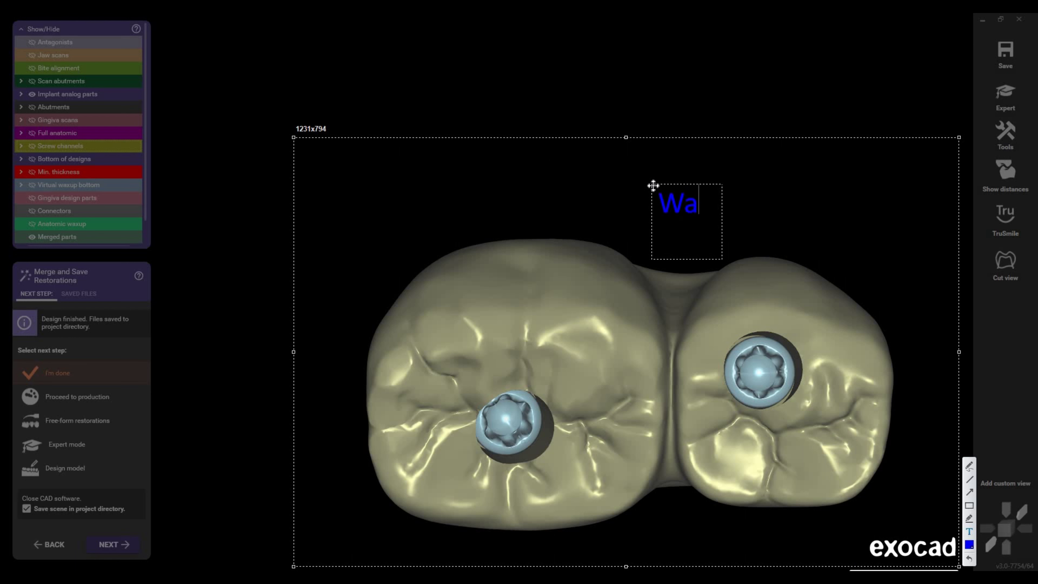
text(lid)
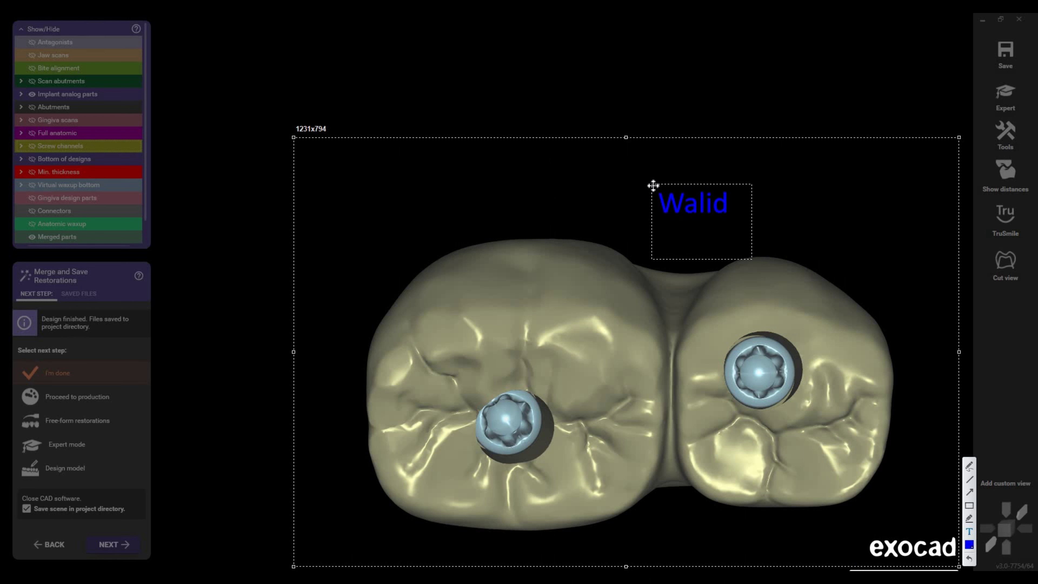
text(-)
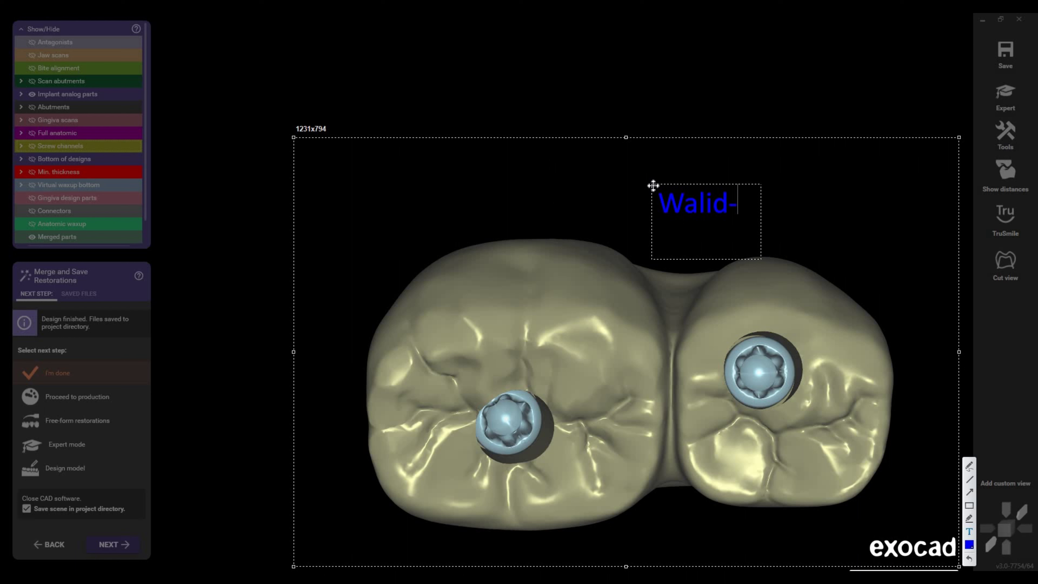
text(Mans)
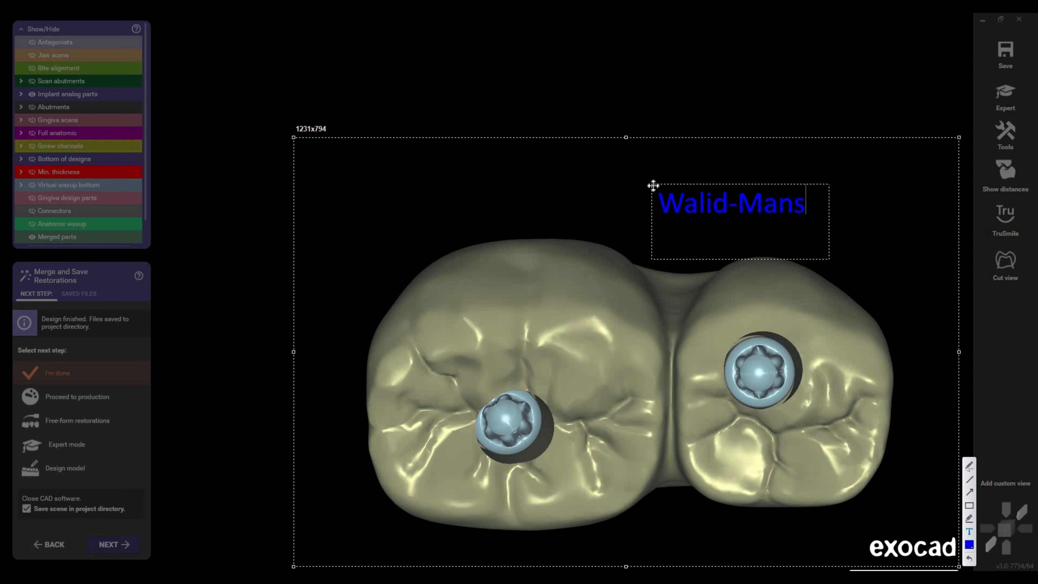
text(our)
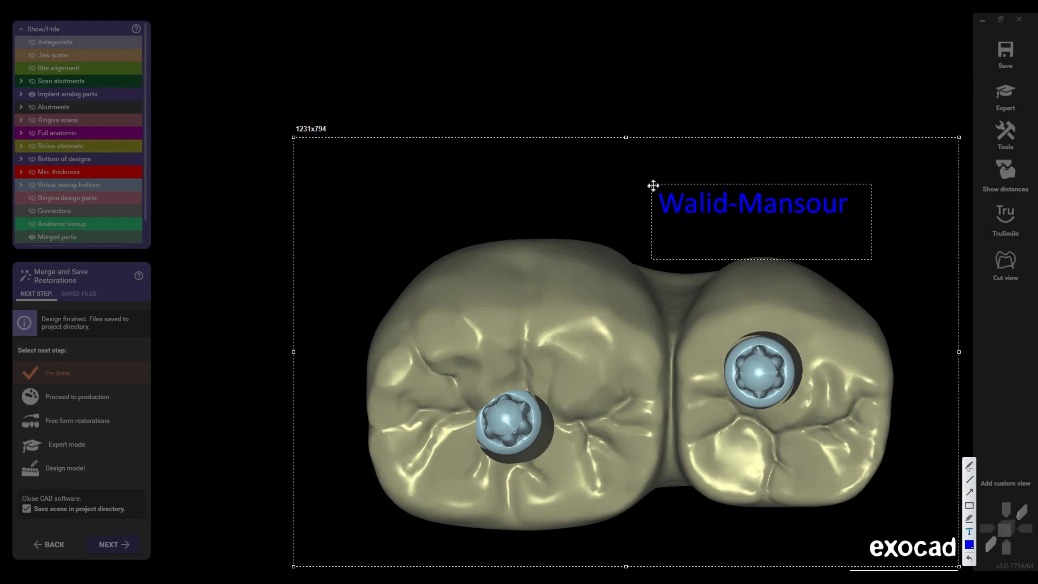
drag(653, 185, 537, 159)
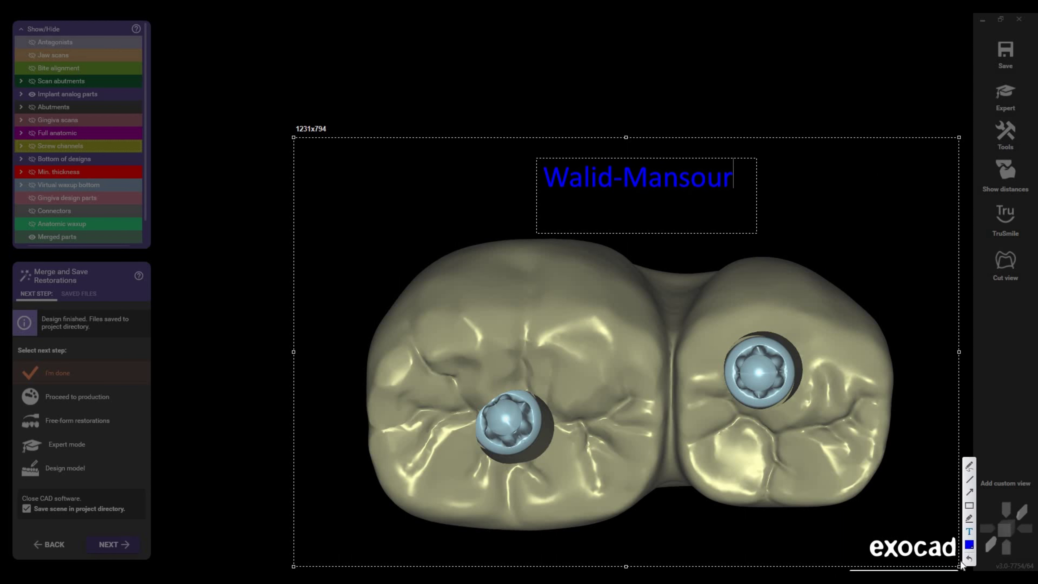
Finish placing the label and save the screenshot as Screenshot_6 in PNG format
click(970, 543)
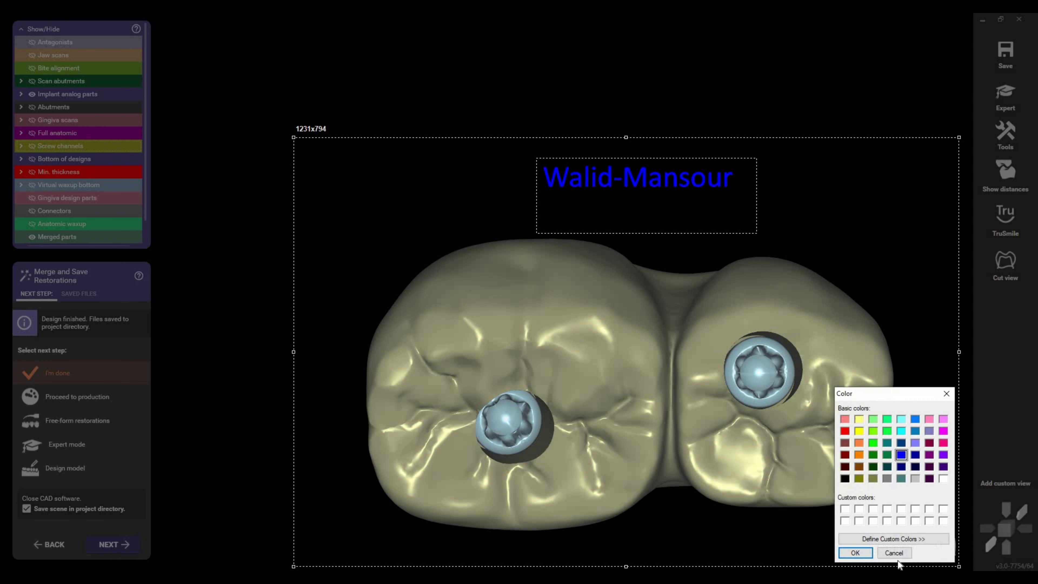
click(894, 553)
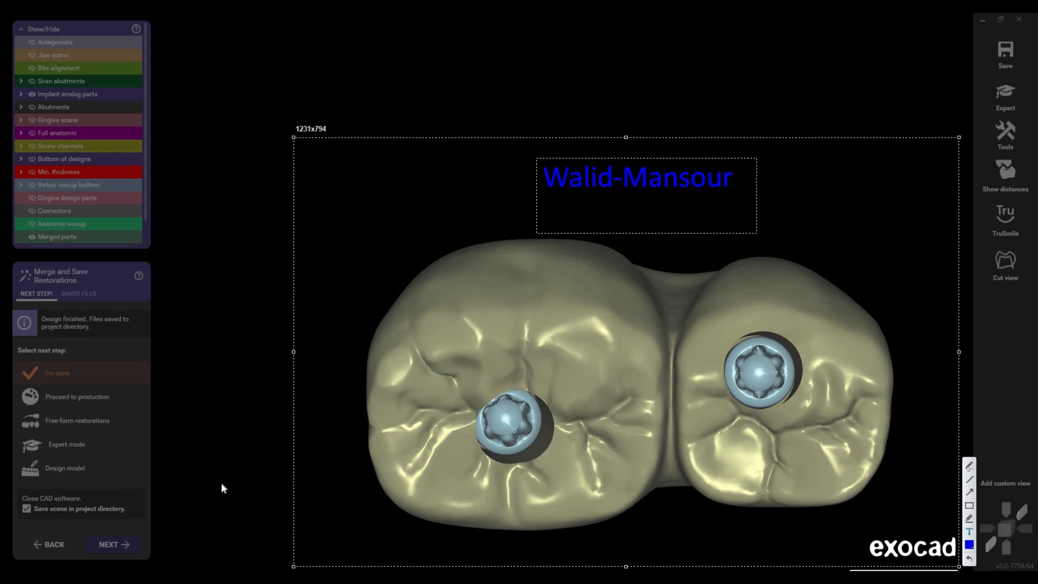
drag(184, 482, 213, 558)
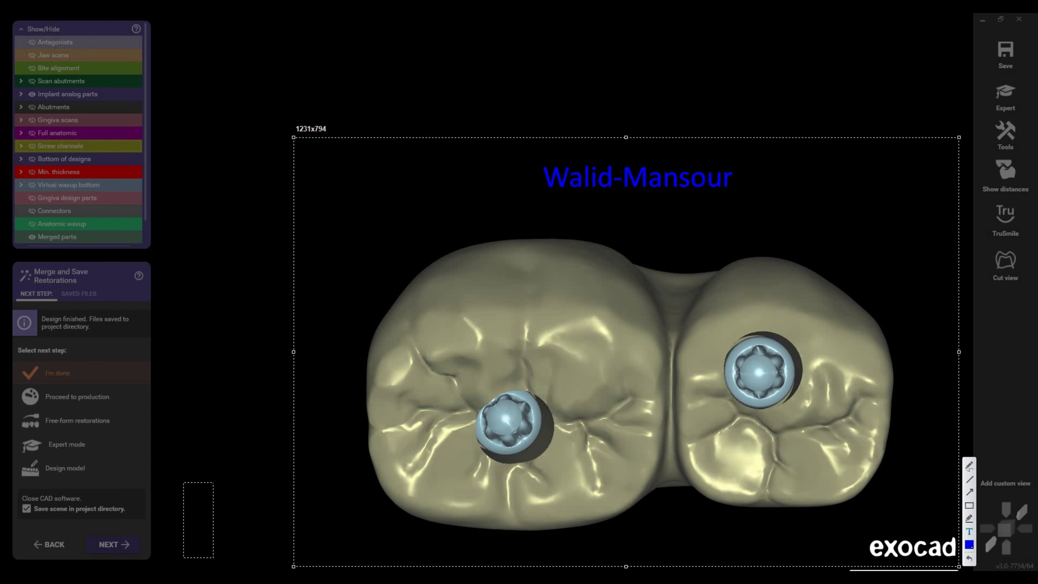
key(ctrl+s)
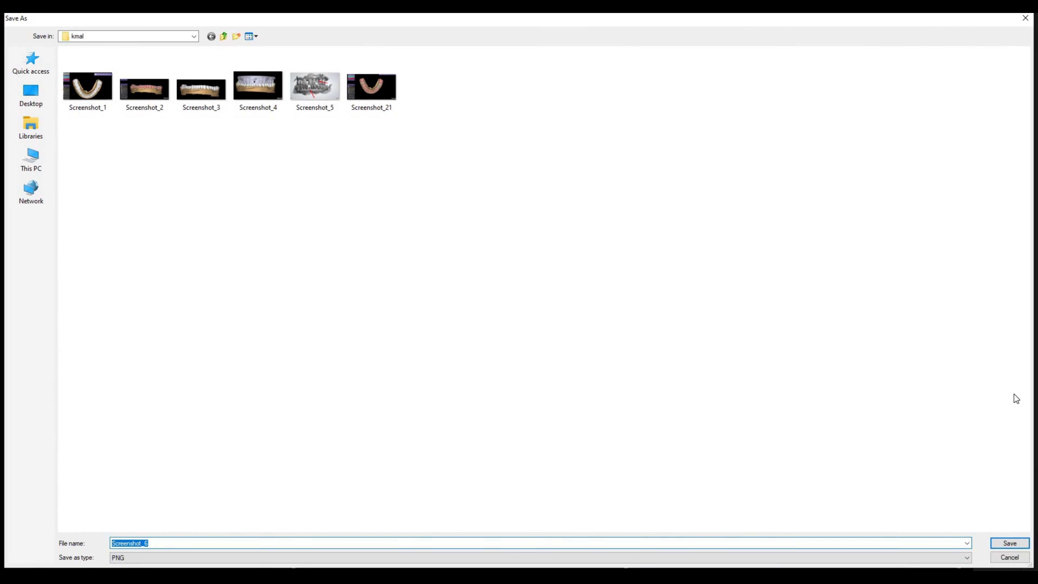
click(1013, 544)
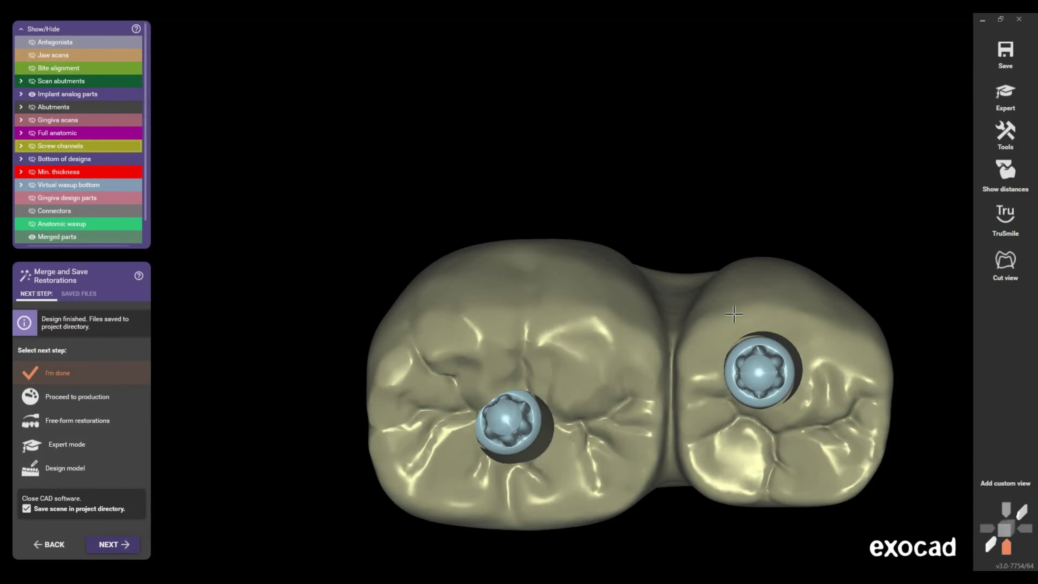